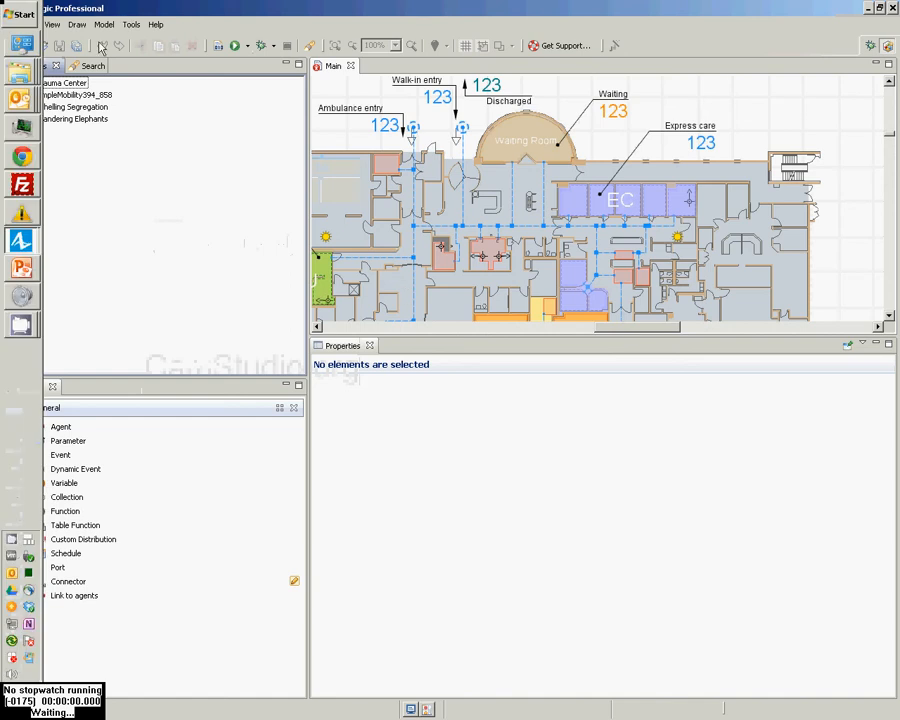
Create a new model named SEIRSWithNetworkStatistics_394_858 in the default location.
click(9, 24)
mouse_move(53, 43)
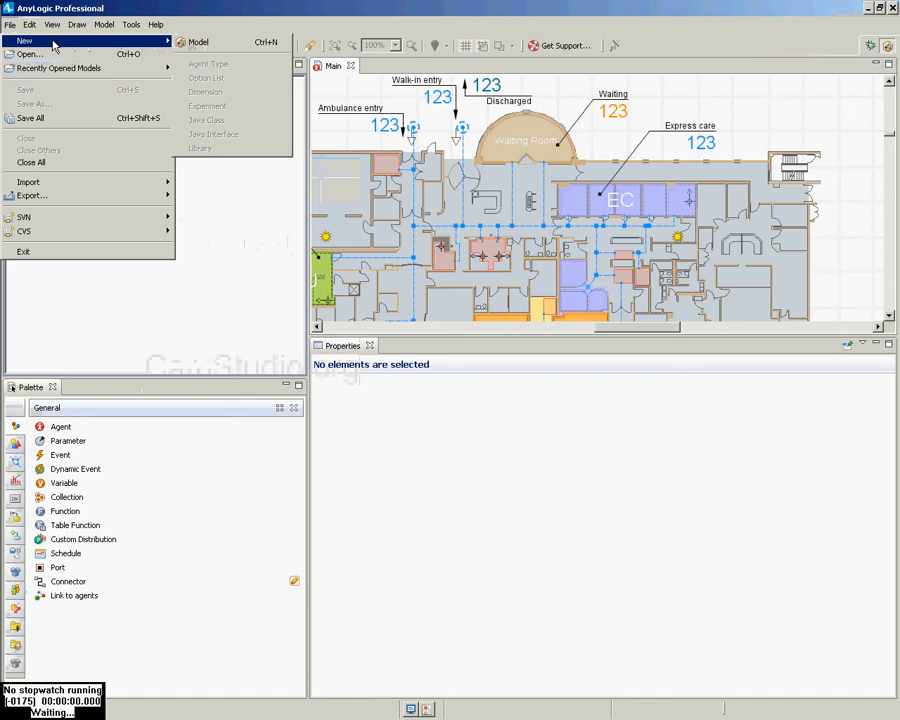
click(190, 41)
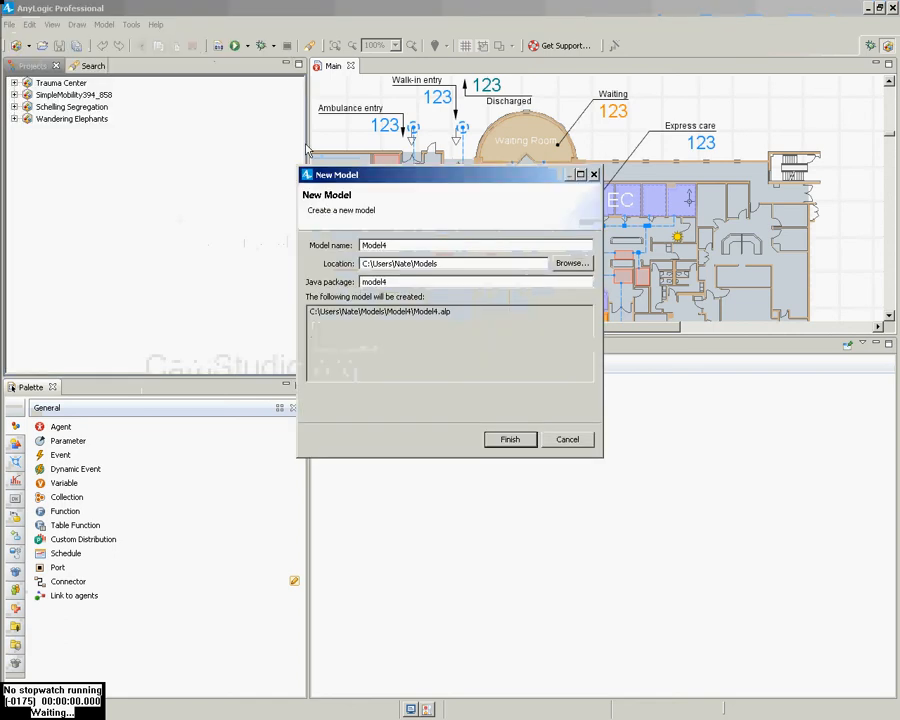
text(S)
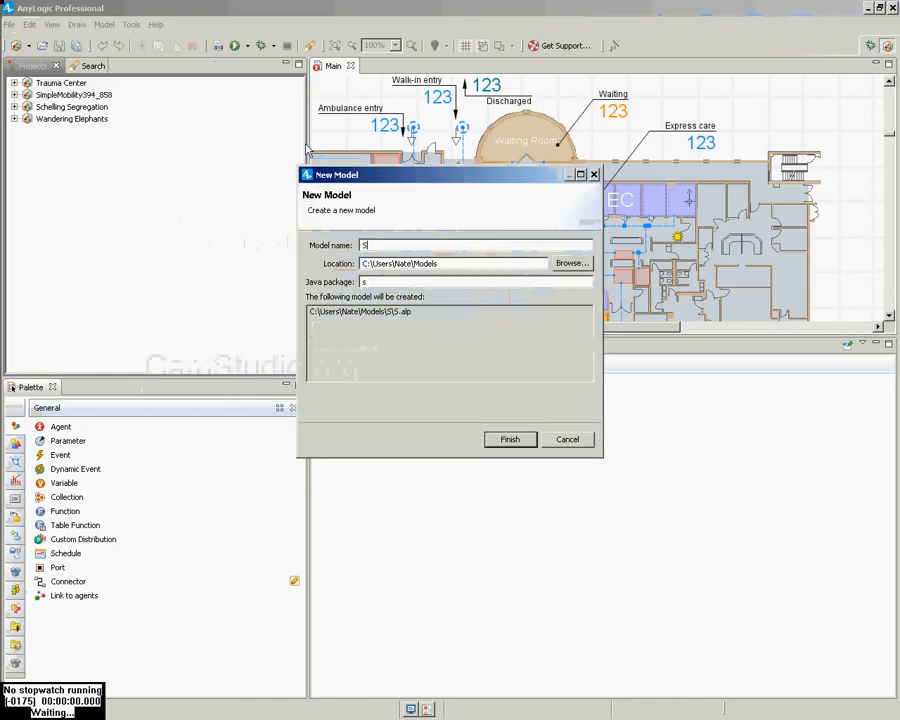
text(EIRSW)
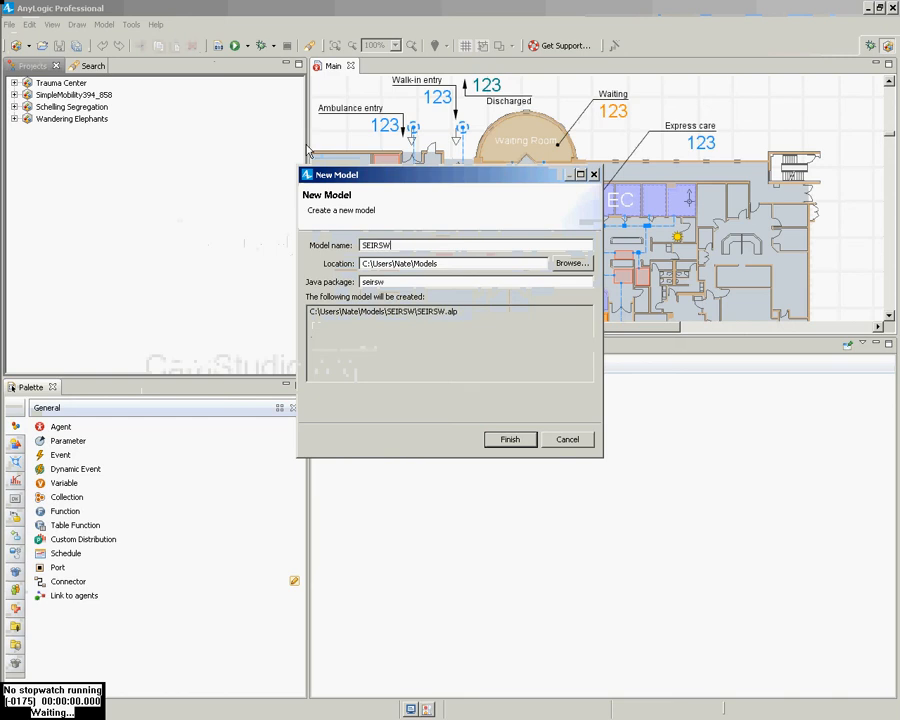
text(ithNetwork)
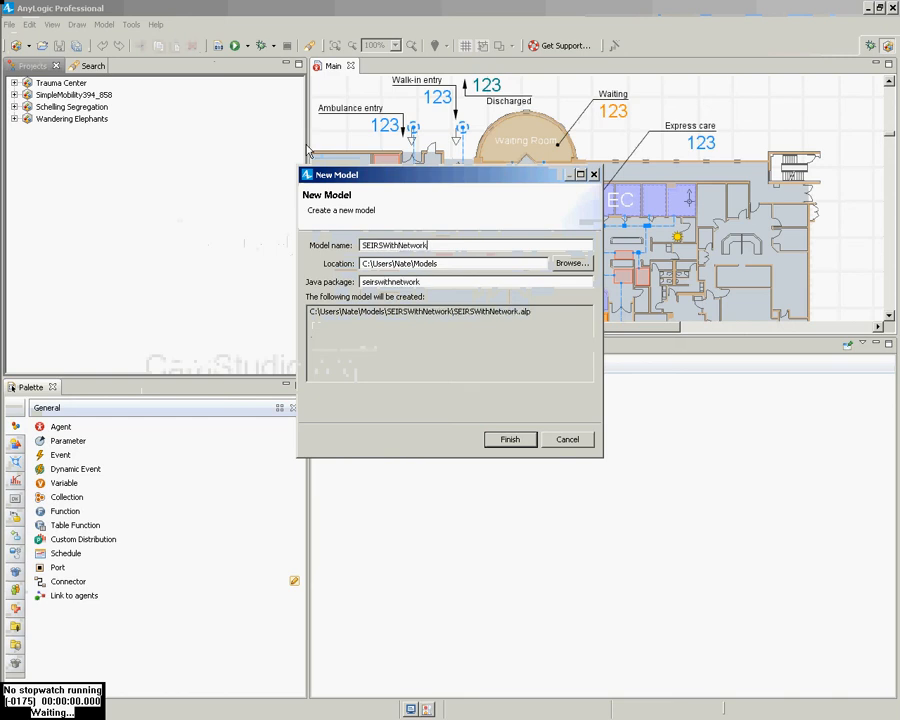
text(Statistics)
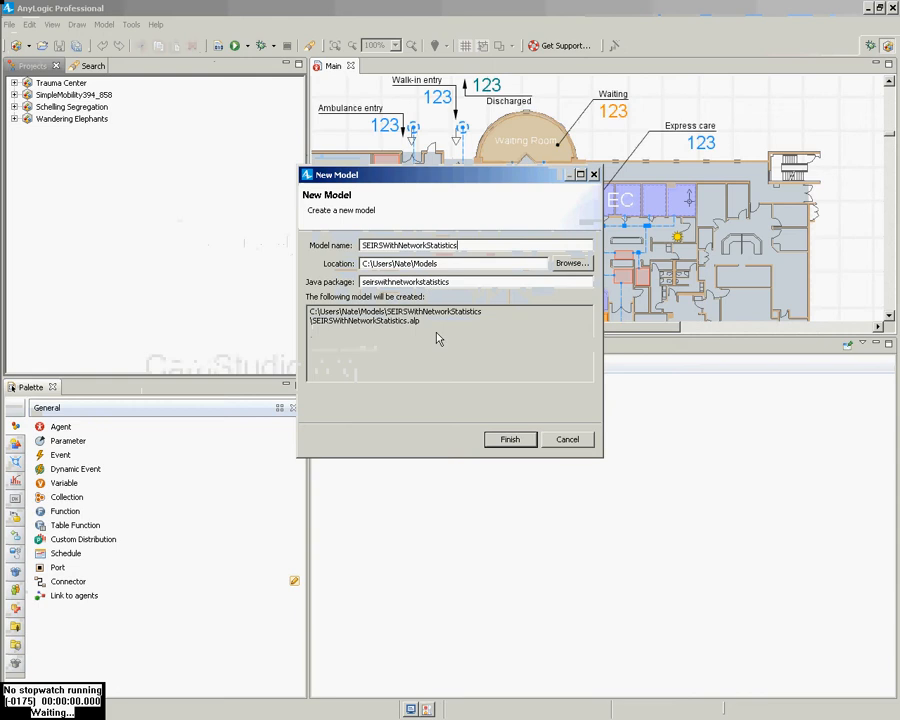
text(_)
text(394_)
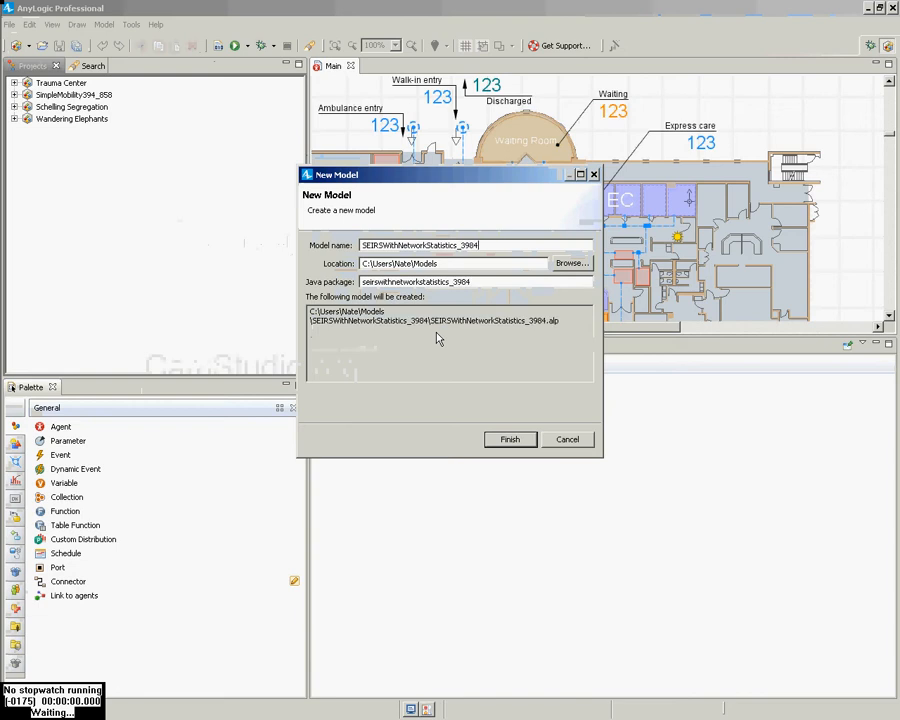
text(858)
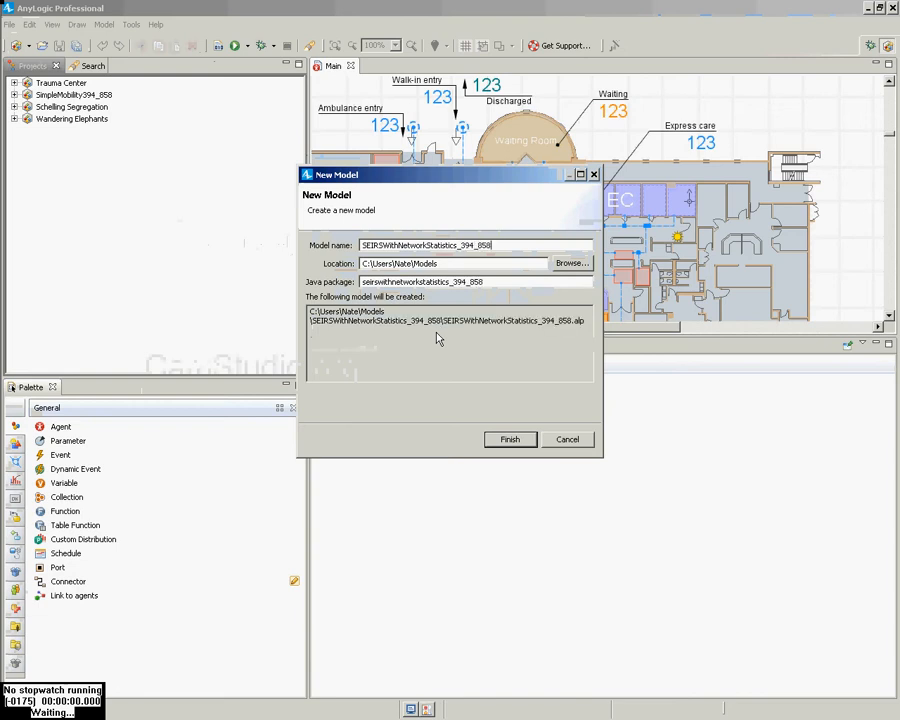
key(Return)
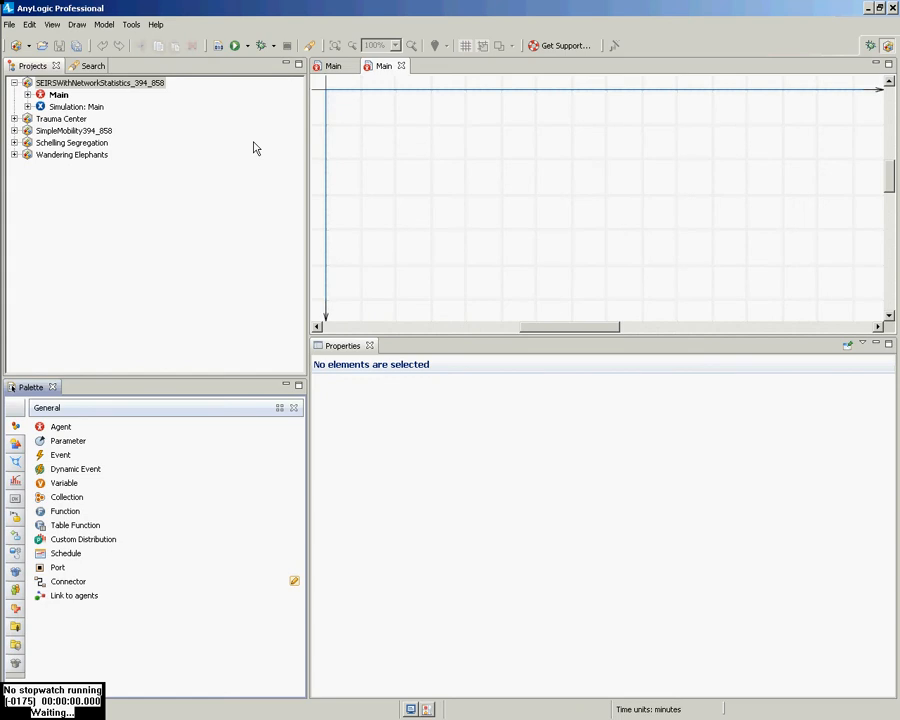
Add a new agent type named Person to the SEIRSWithNetworkStatistics_394_858 model, without using a template.
click(117, 84)
right_click(120, 84)
mouse_move(140, 90)
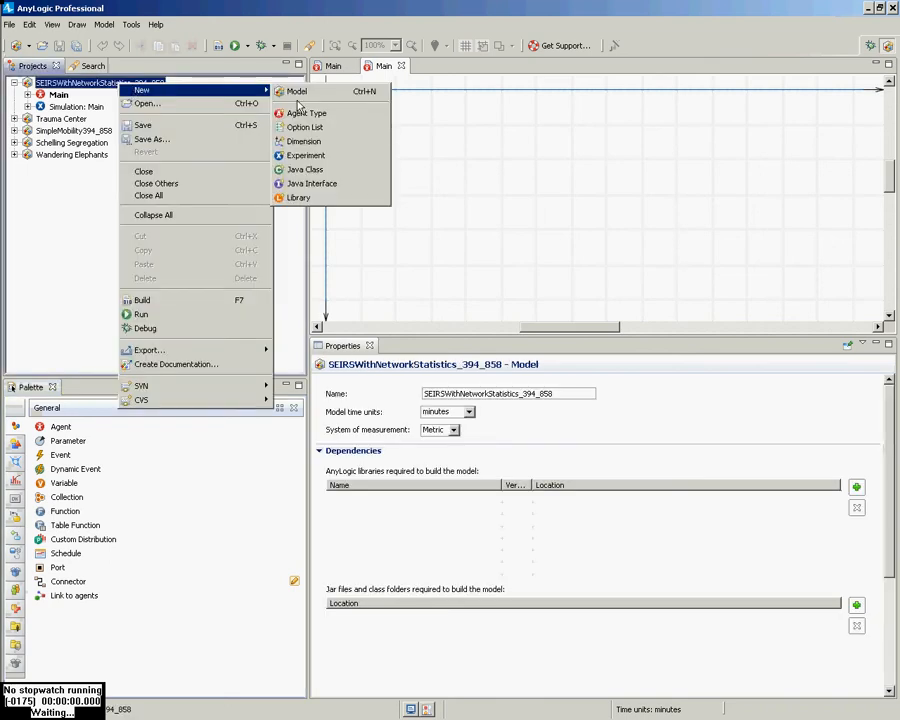
click(296, 117)
text(Person)
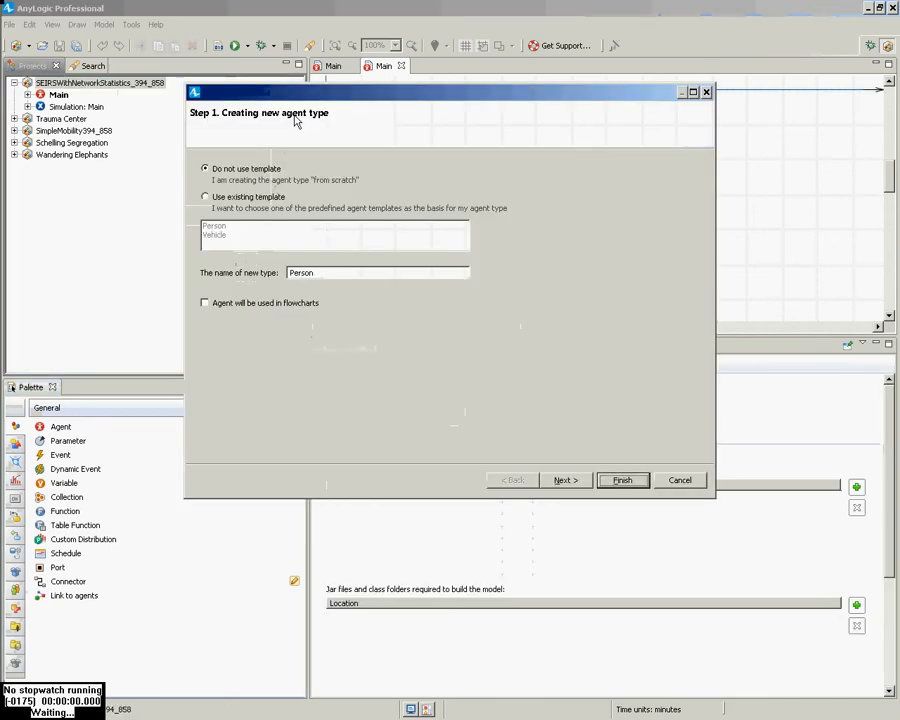
click(622, 480)
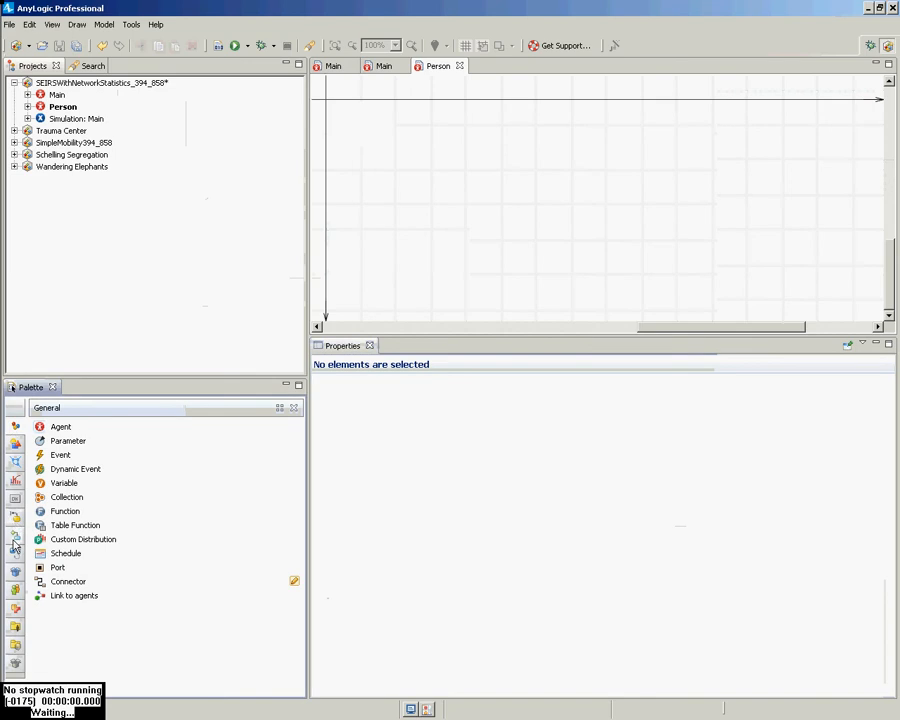
Place the Person picture at the origin of the Person agent type's diagram.
mouse_move(12, 543)
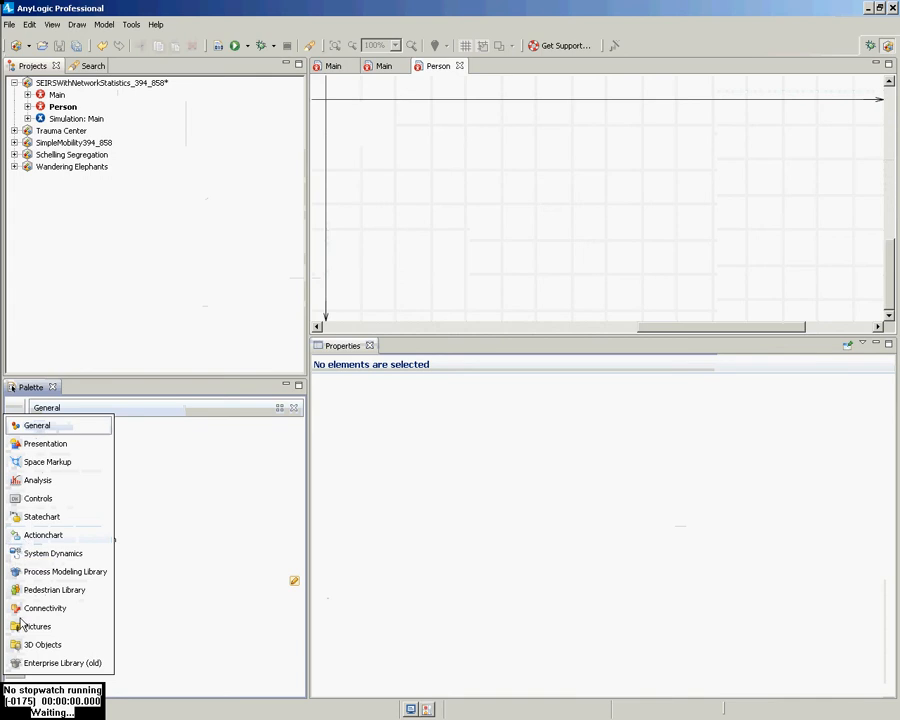
mouse_move(6, 650)
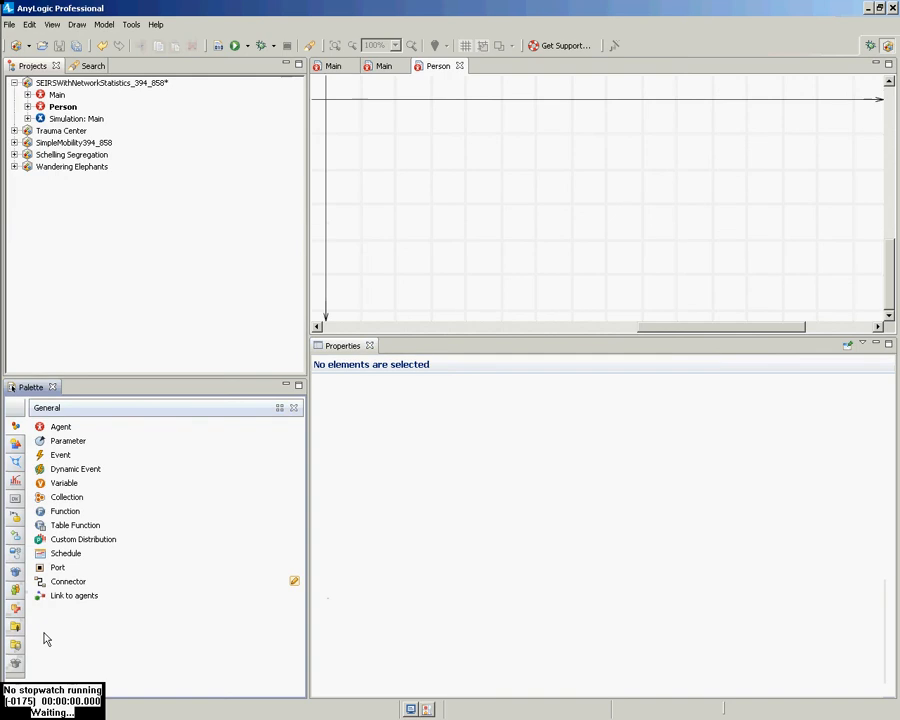
click(17, 628)
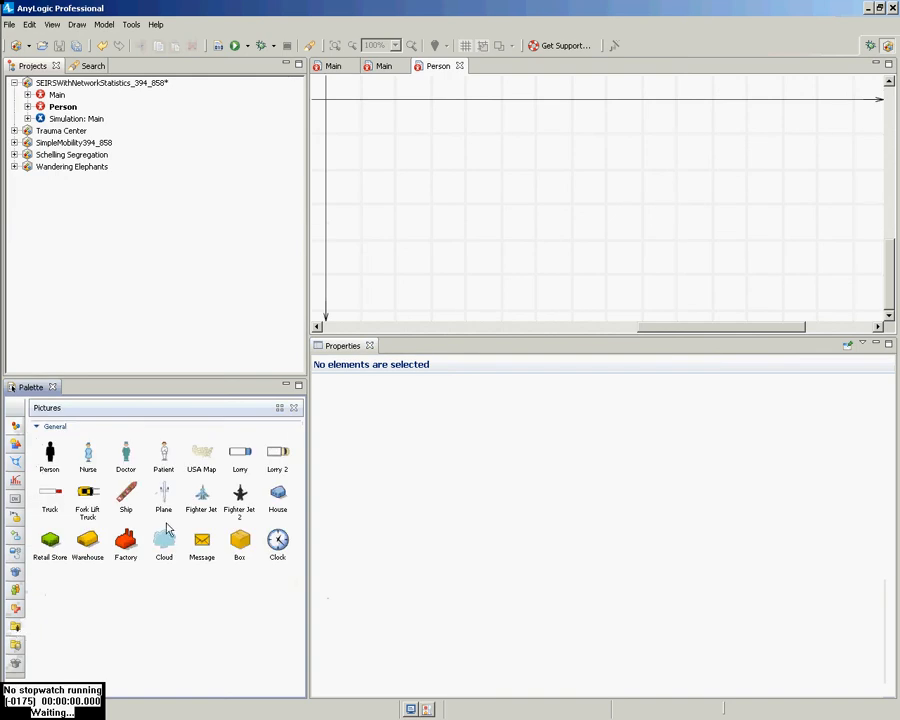
click(50, 458)
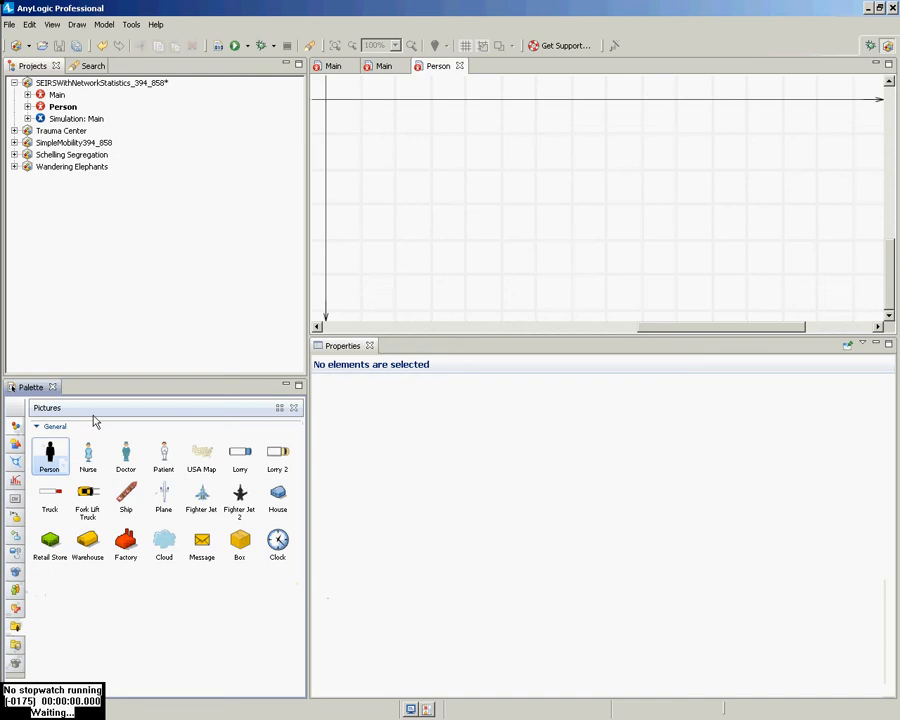
click(328, 98)
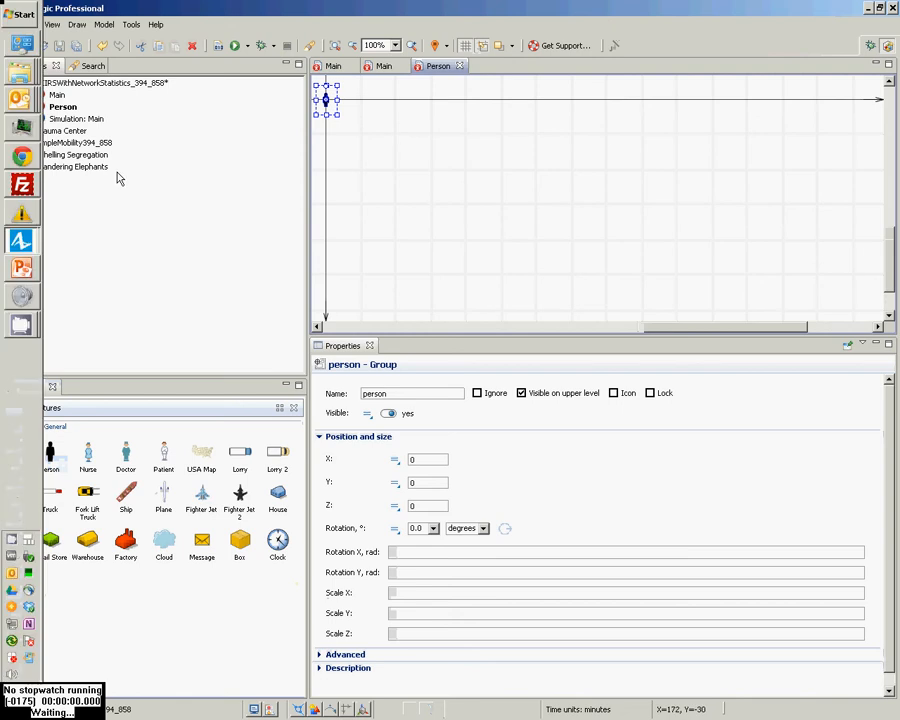
Set the model time units of SEIRSWithNetworkStatistics_394_858 to days and save the model.
click(145, 84)
click(145, 84)
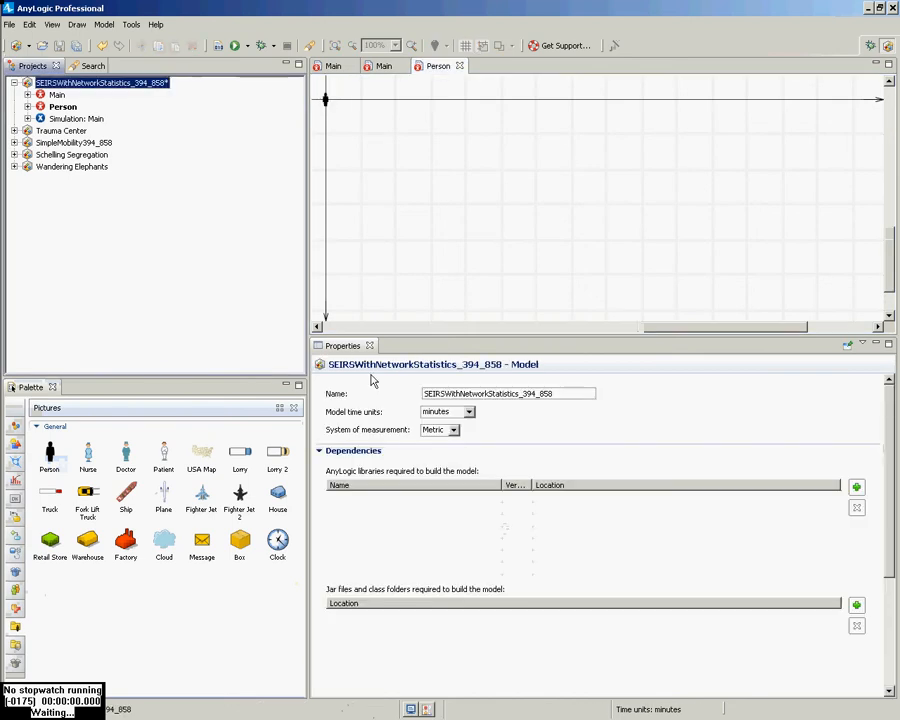
click(468, 412)
click(437, 460)
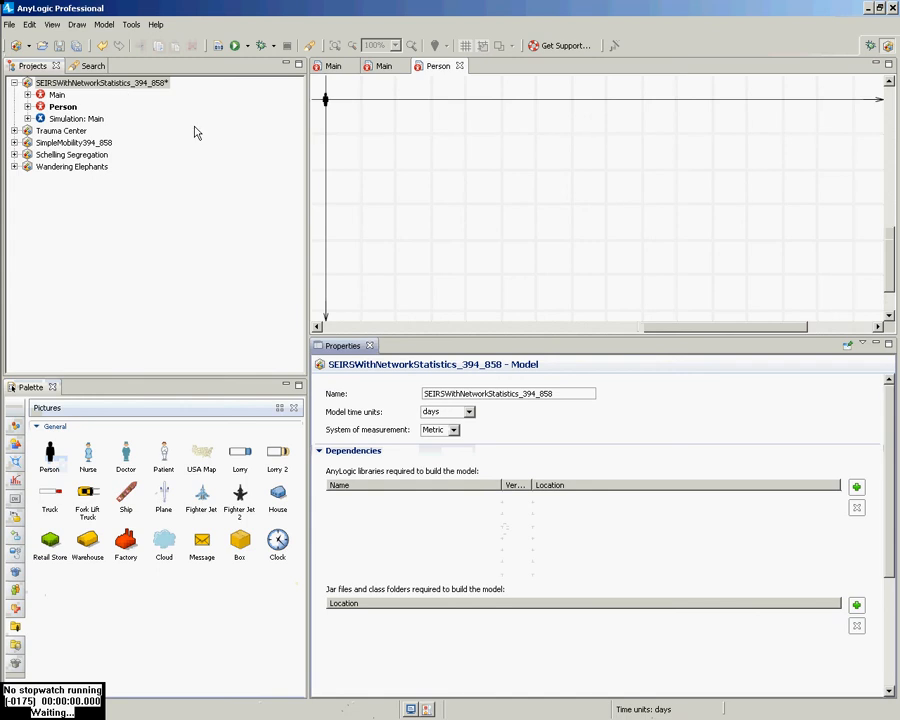
key(ctrl+s)
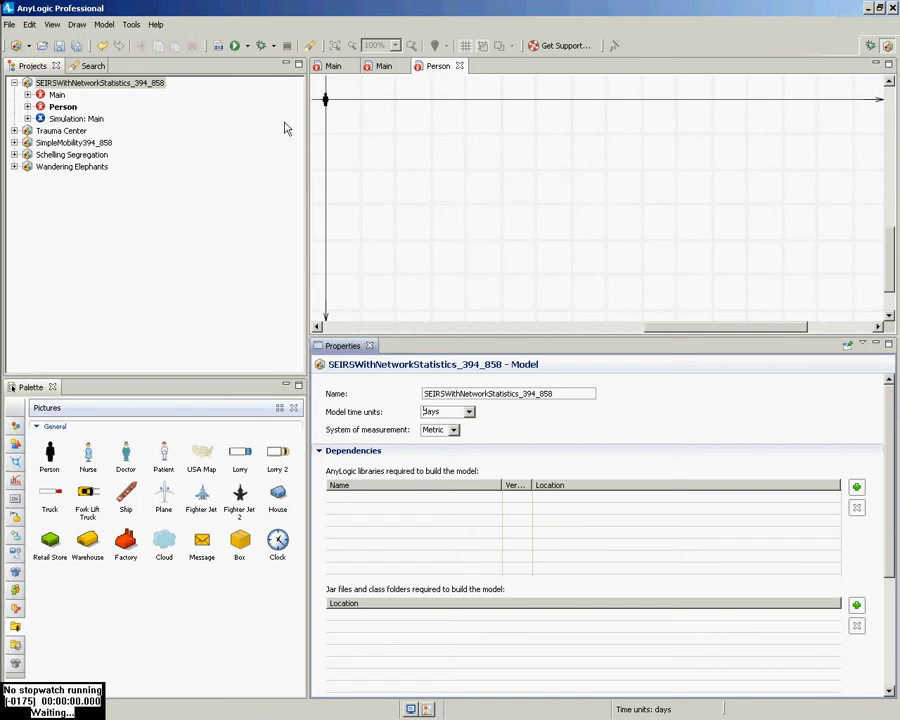
Place an instance of the Person agent type on the Main diagram and name it population.
click(55, 95)
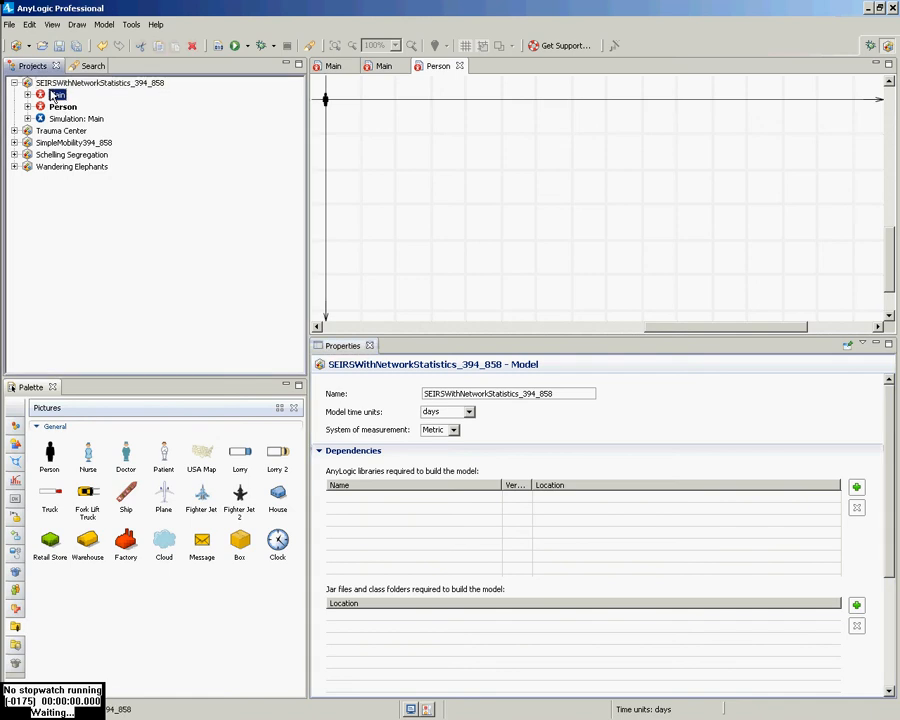
double_click(55, 95)
drag(62, 106, 384, 141)
text(pop)
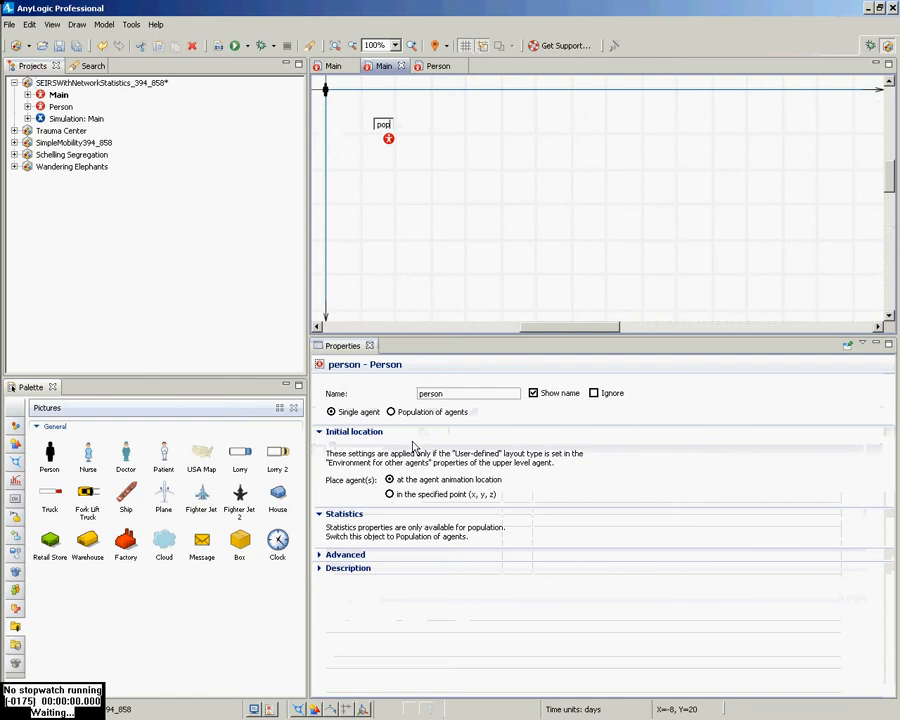
text(ulaton)
key(Return)
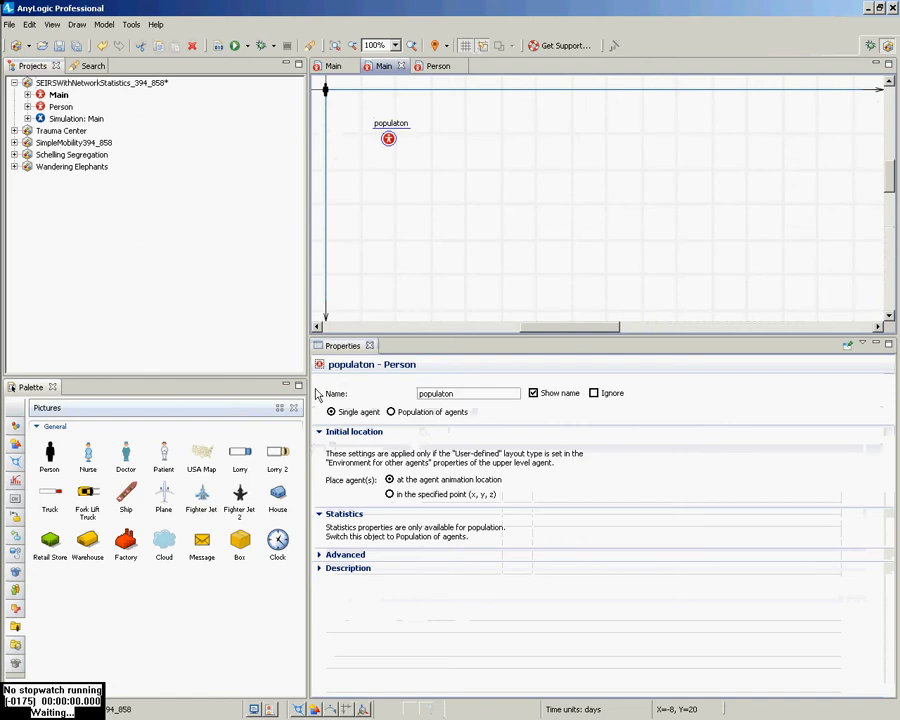
click(474, 395)
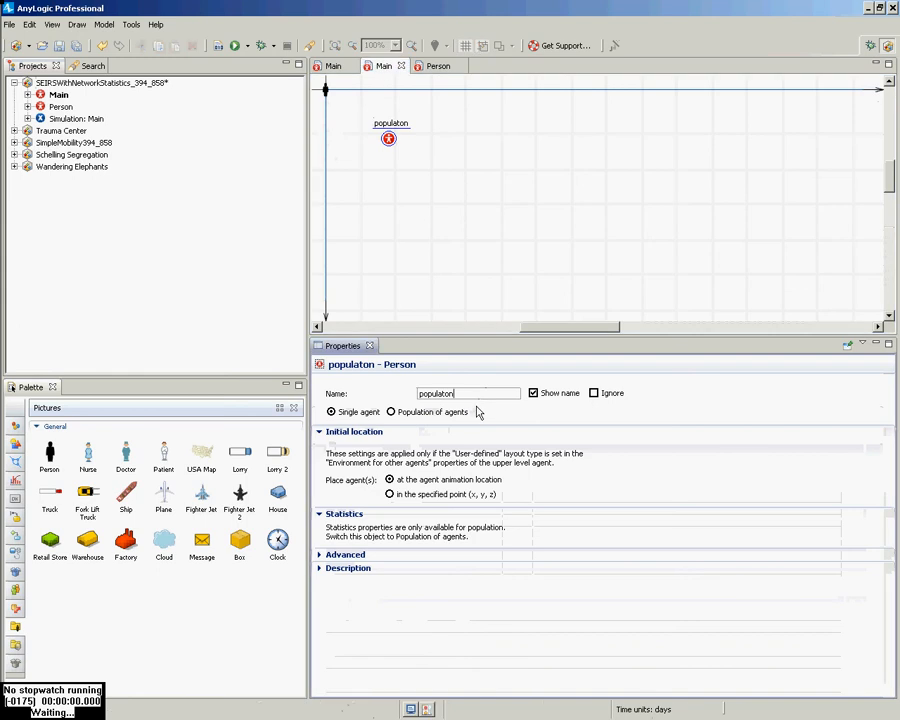
key(Left)
key(Left)
text(i)
Make population a population of agents with an initial number of 250, and save the model.
click(449, 415)
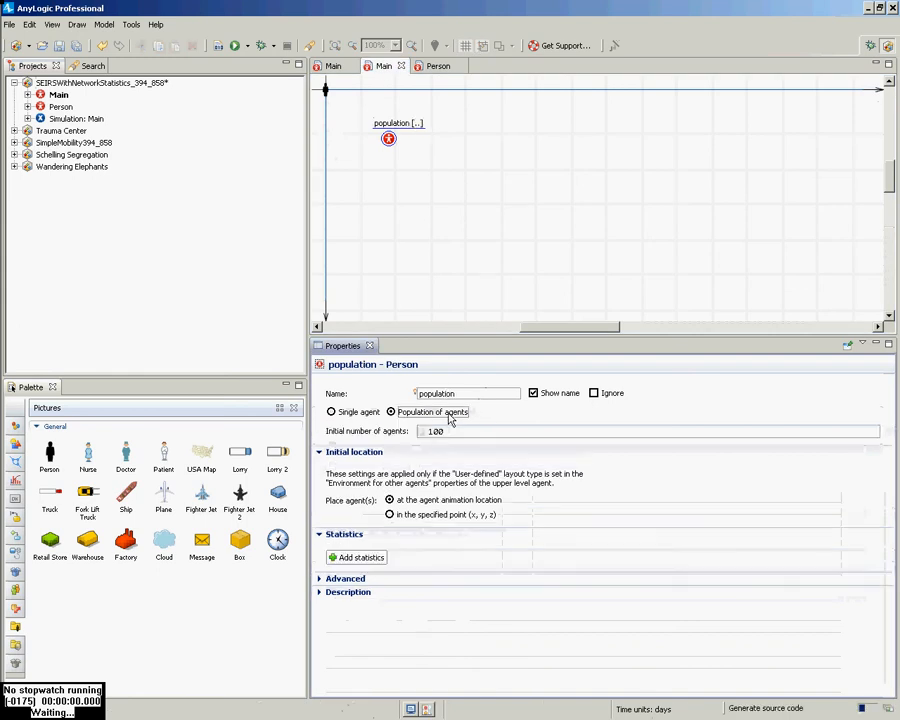
drag(445, 432, 431, 436)
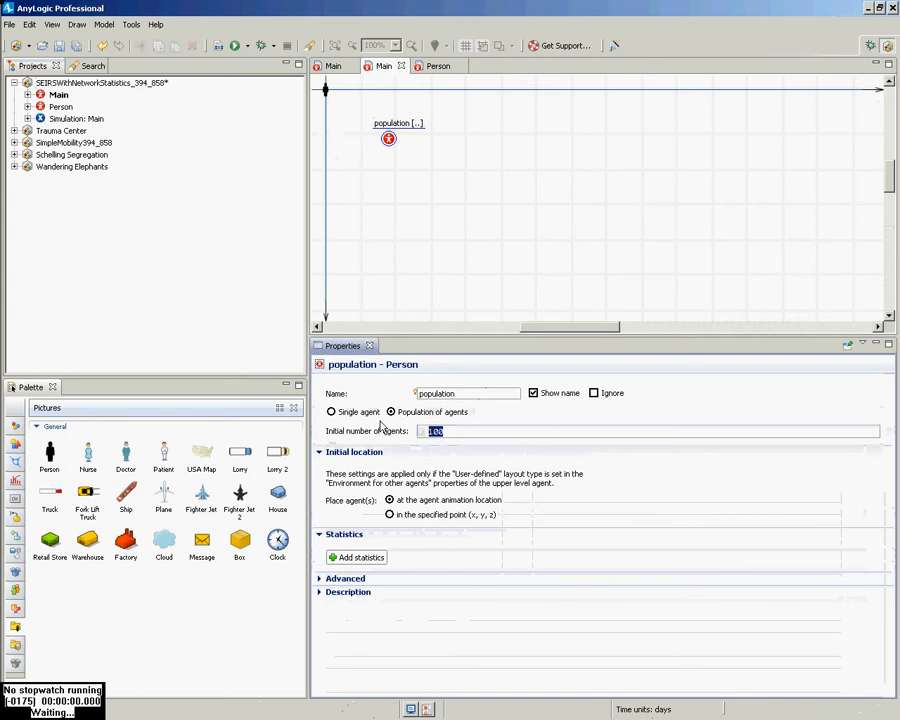
text(250)
key(ctrl+s)
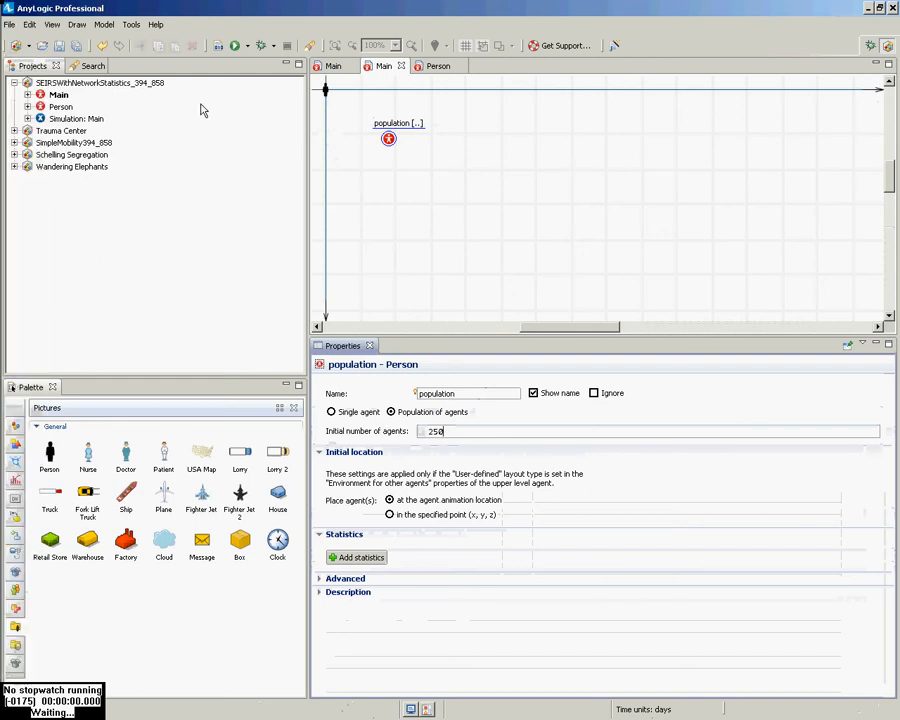
Set the layout type of Main's agent environment to Random.
click(57, 94)
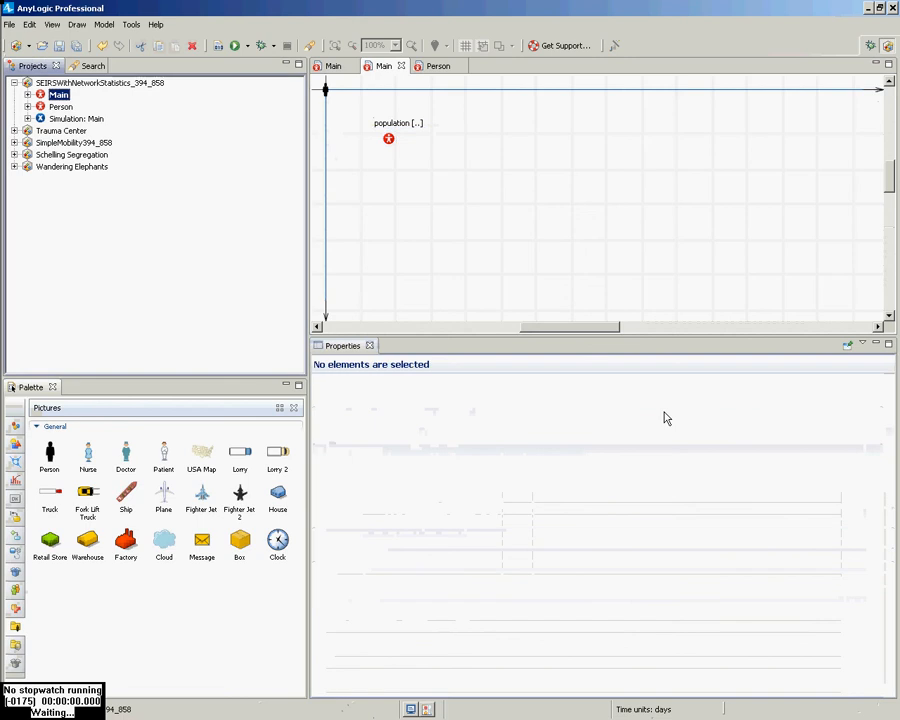
drag(886, 432, 876, 558)
scroll(463, 500, down, 2)
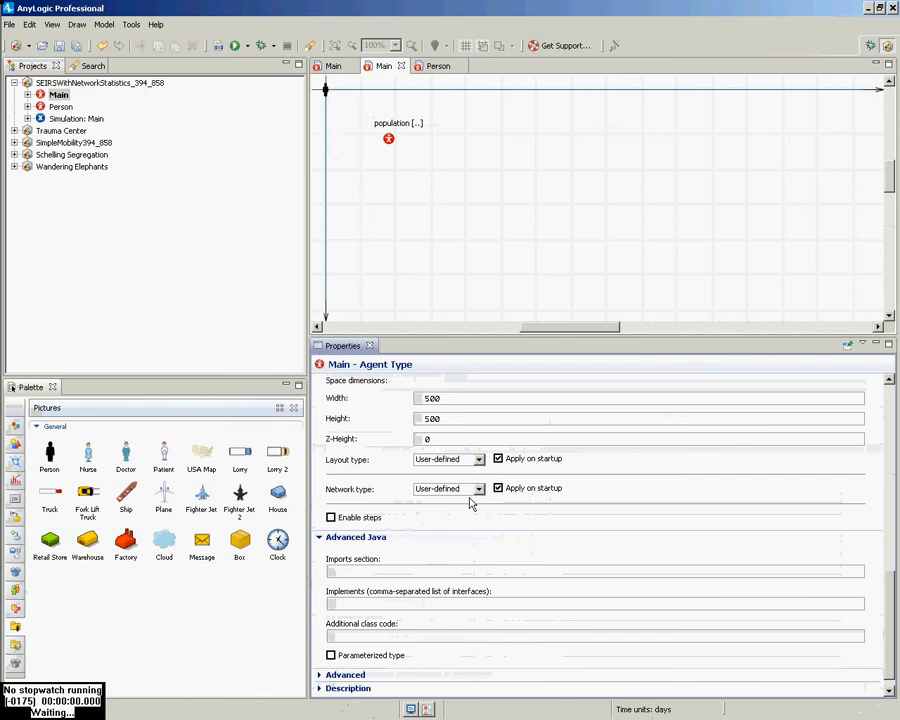
click(479, 462)
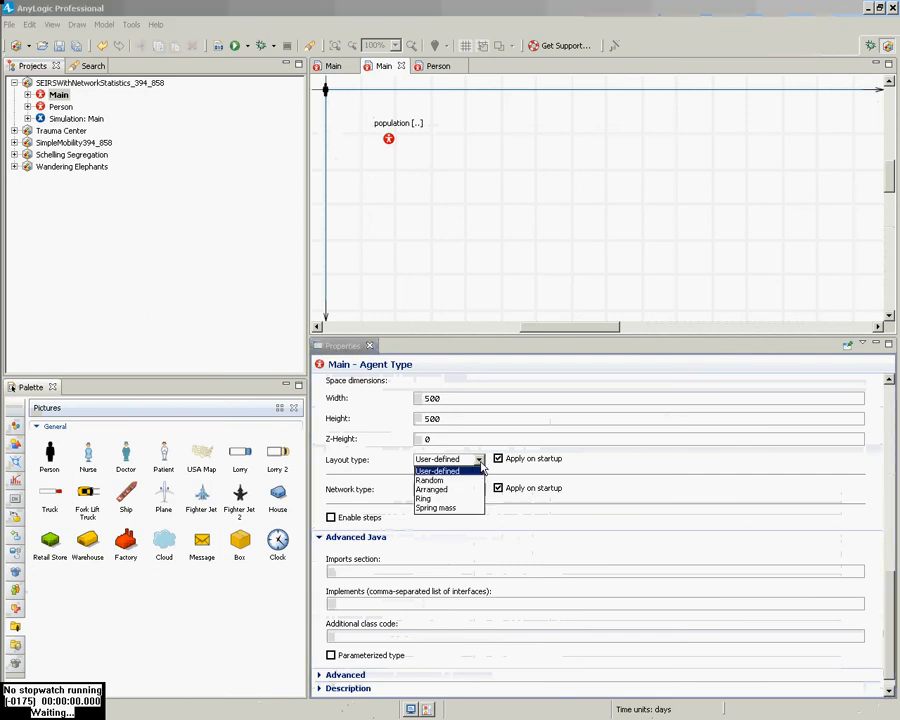
click(462, 480)
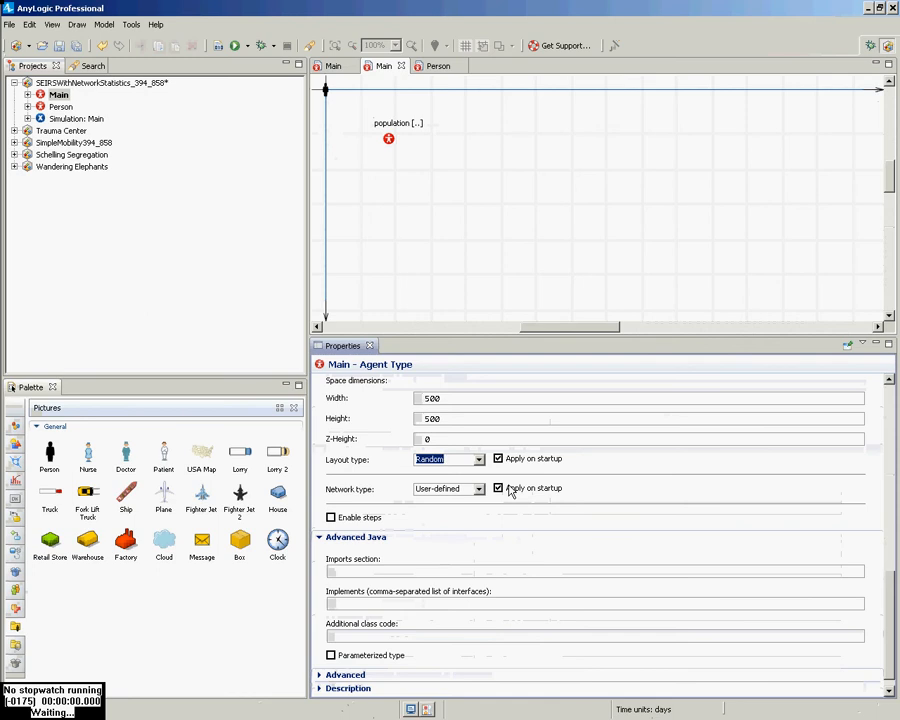
Set Main's network type to Distance-based with a connection range of 75.
click(479, 489)
click(460, 517)
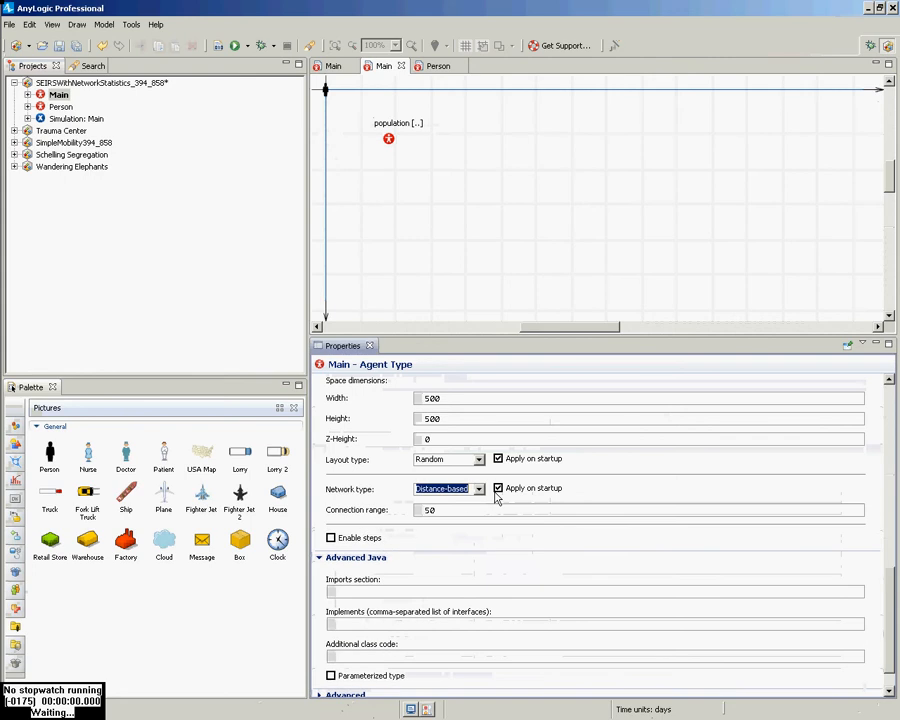
double_click(463, 518)
text(75)
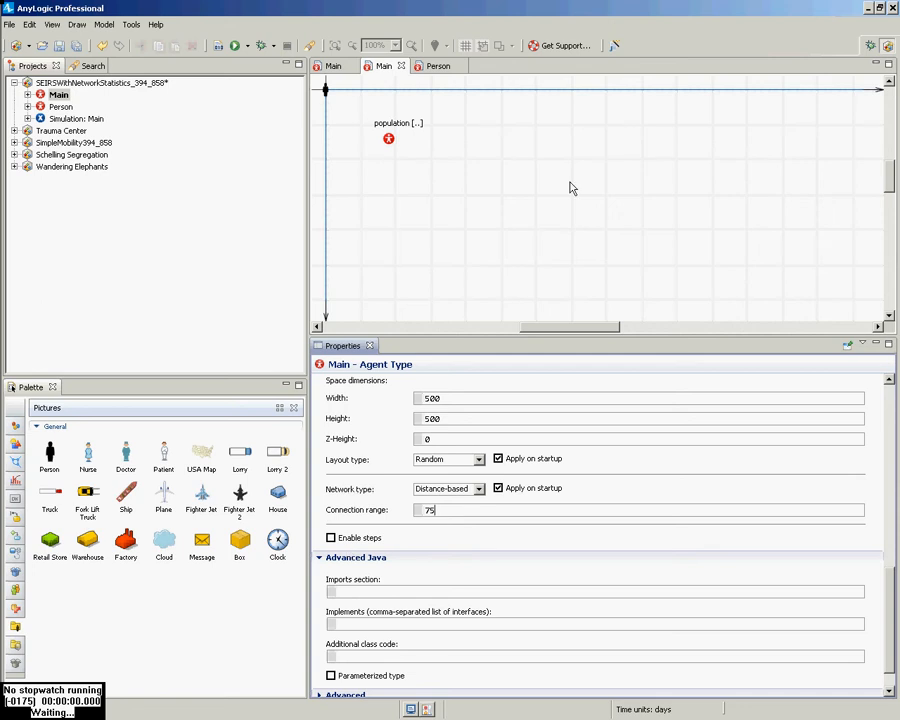
Launch the Simulation experiment of the SEIRSWithNetworkStatistics_394_858 model.
click(87, 120)
right_click(87, 120)
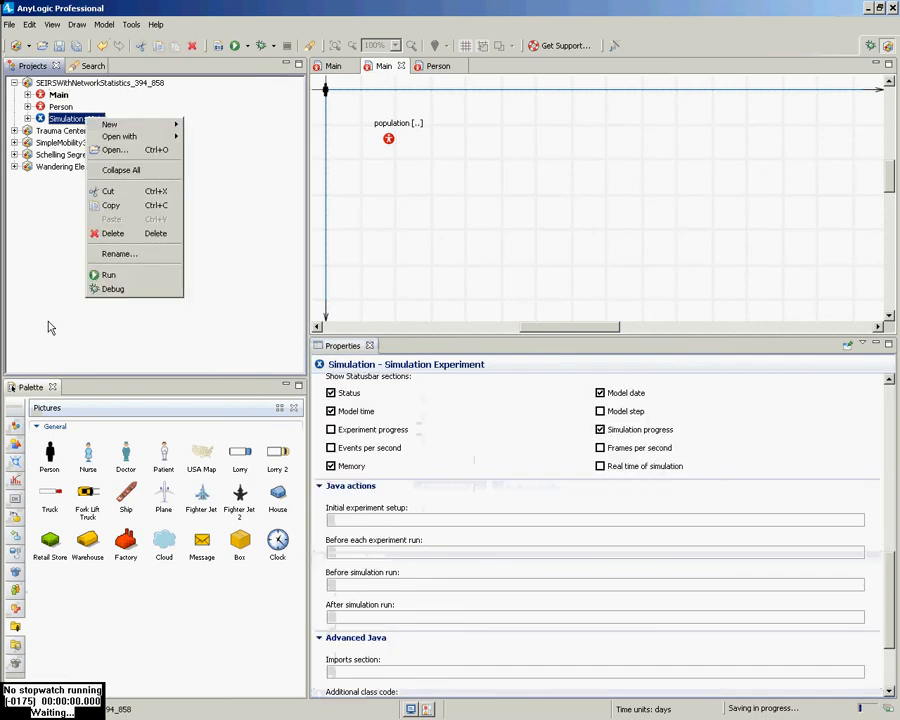
click(106, 273)
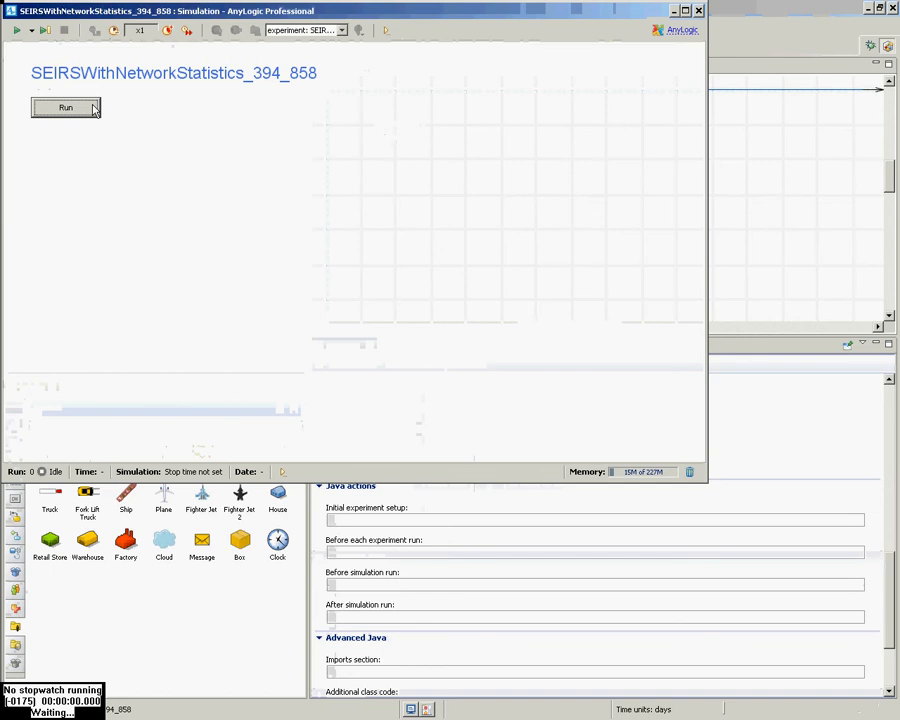
Run the simulation to view the population's layout, and close the simulation window.
click(92, 104)
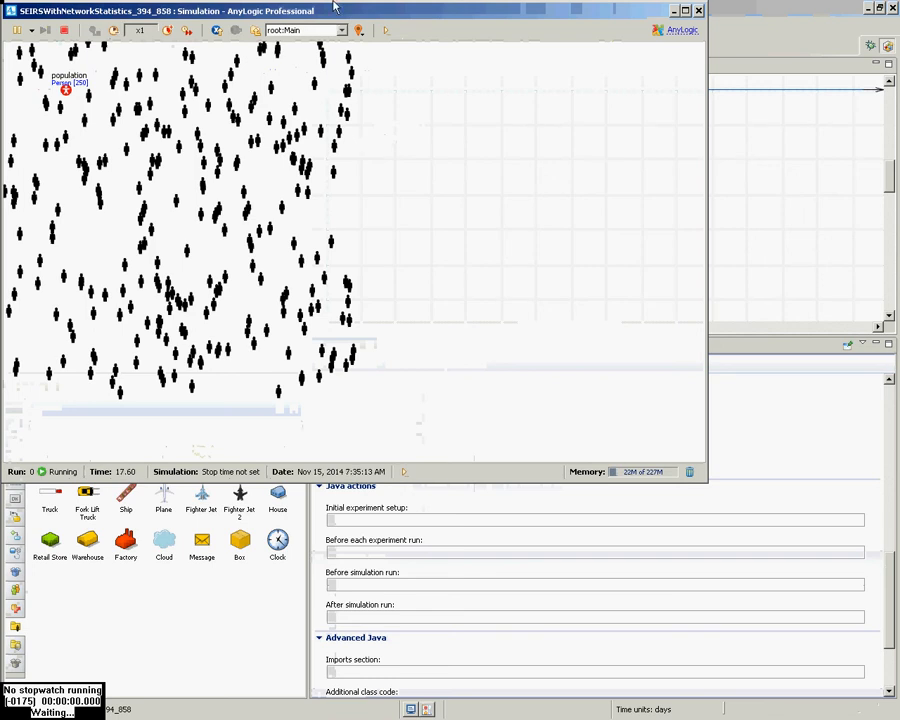
click(699, 11)
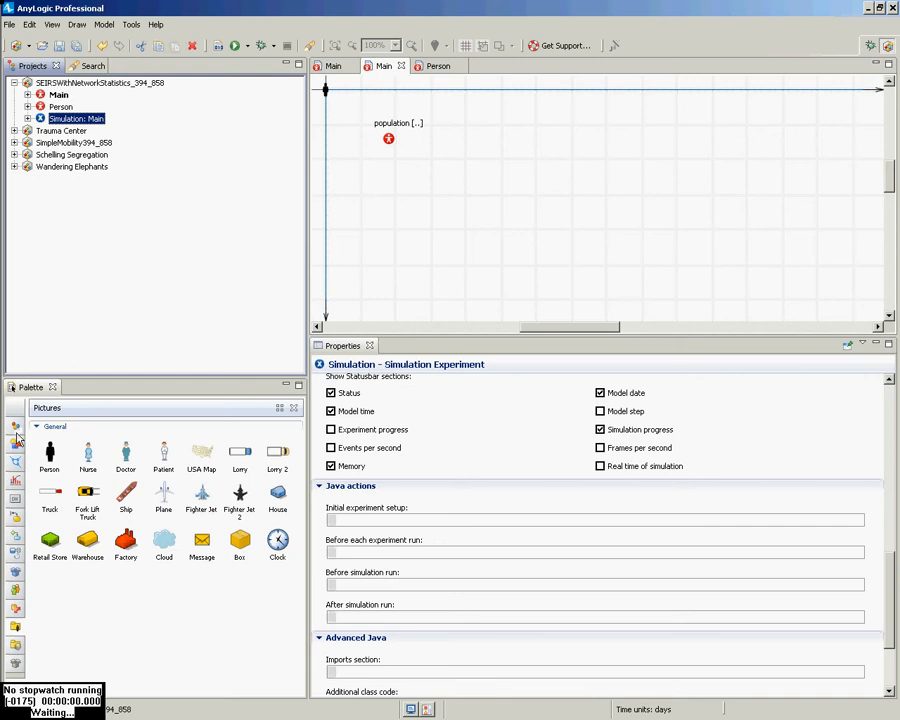
Add a Histogram chart to Main and place it above the horizontal axis at X 240, Y -210.
click(58, 94)
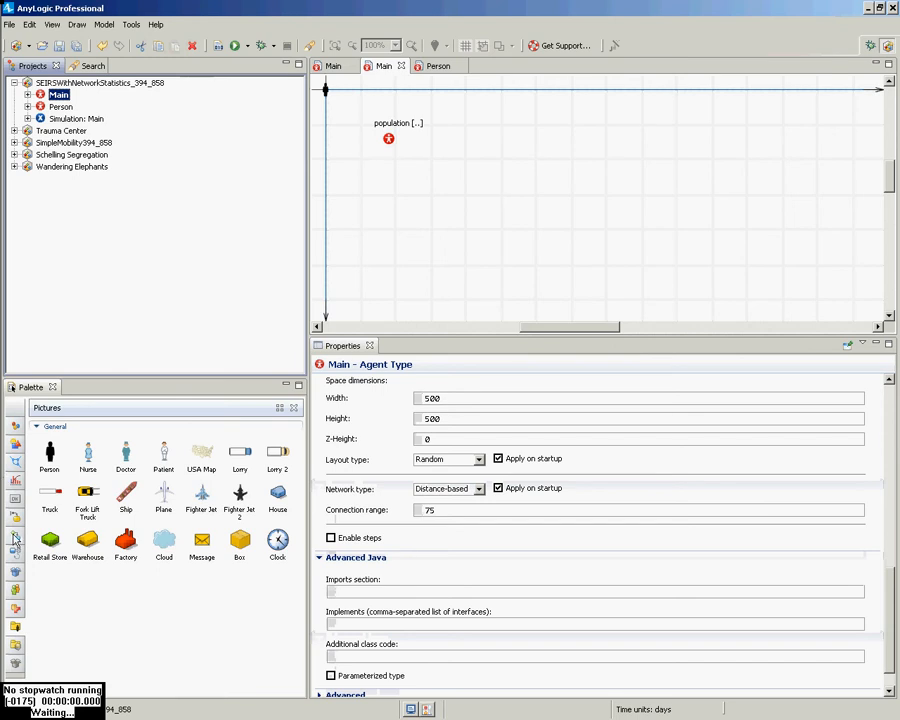
mouse_move(12, 563)
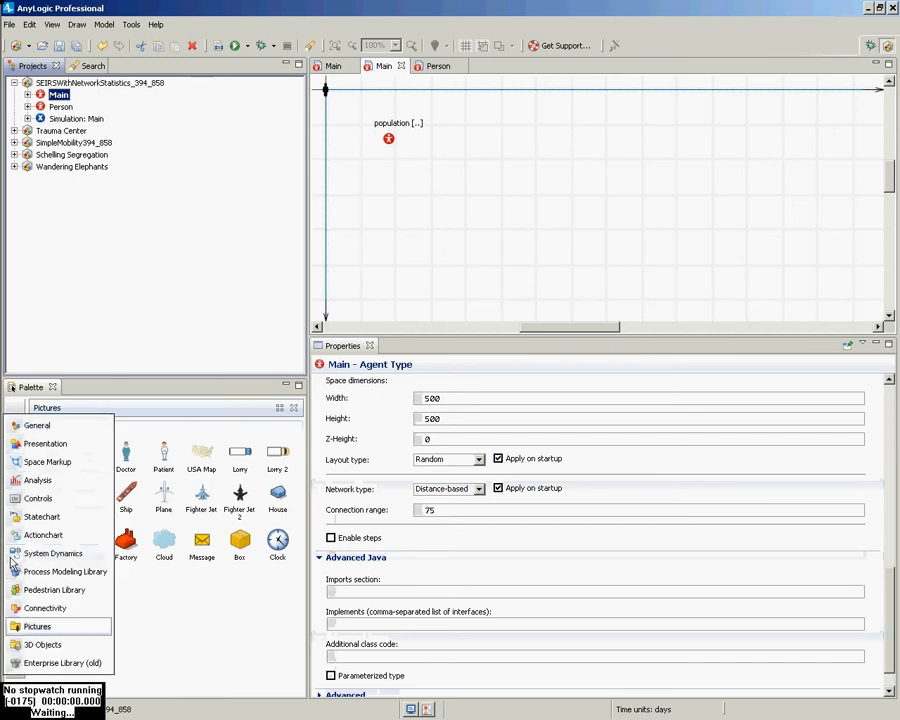
click(36, 480)
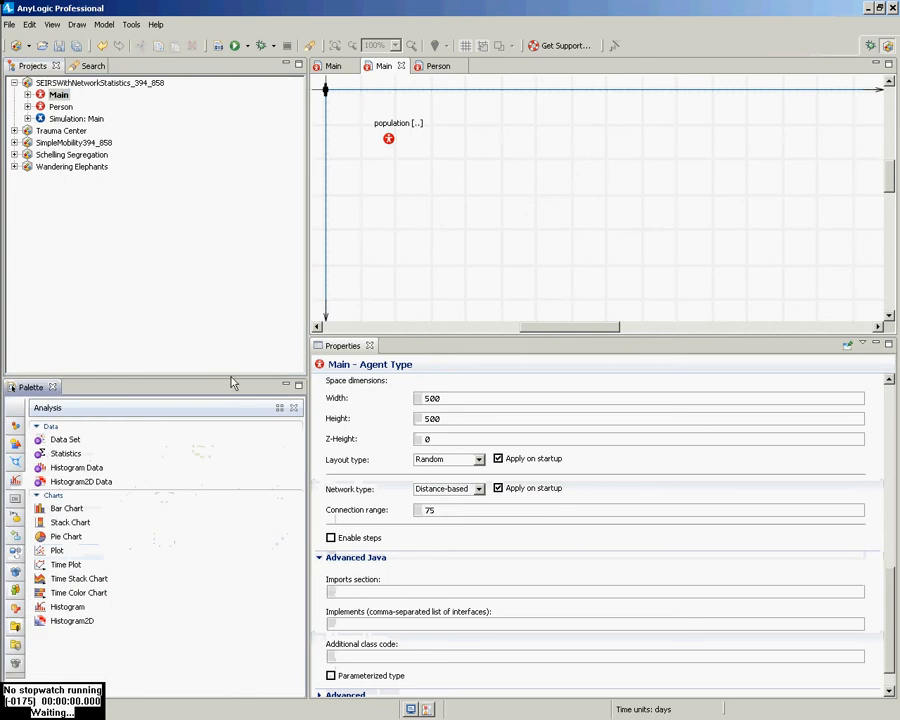
drag(231, 381, 231, 271)
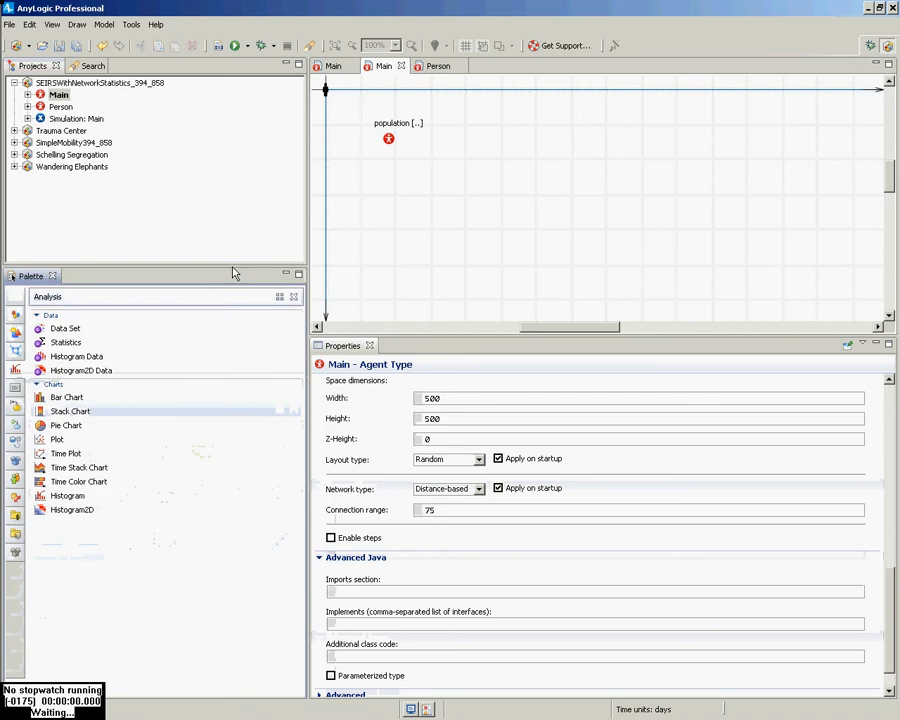
click(61, 503)
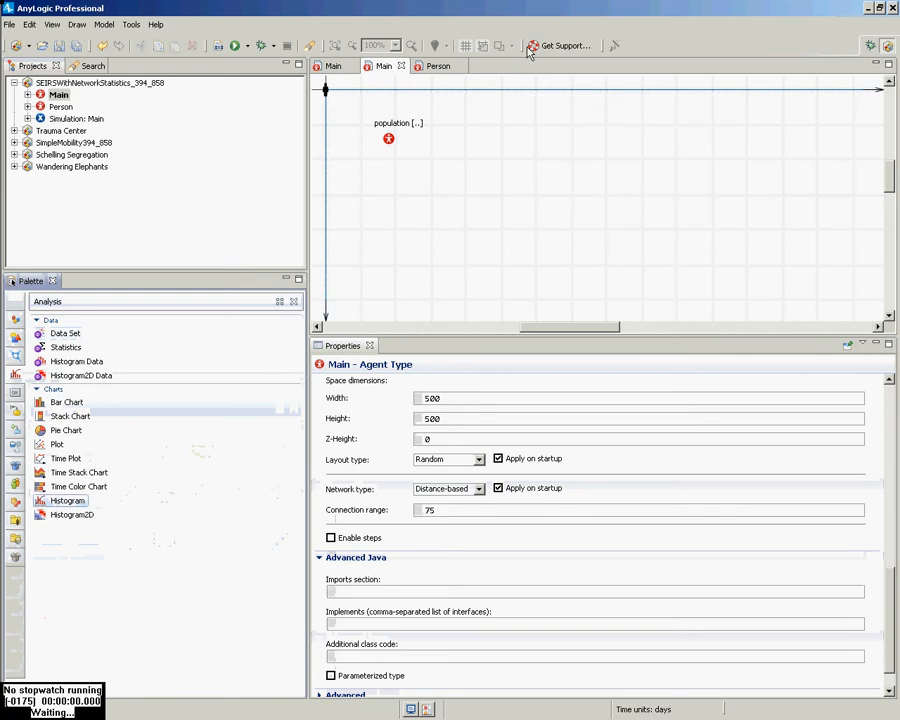
click(484, 101)
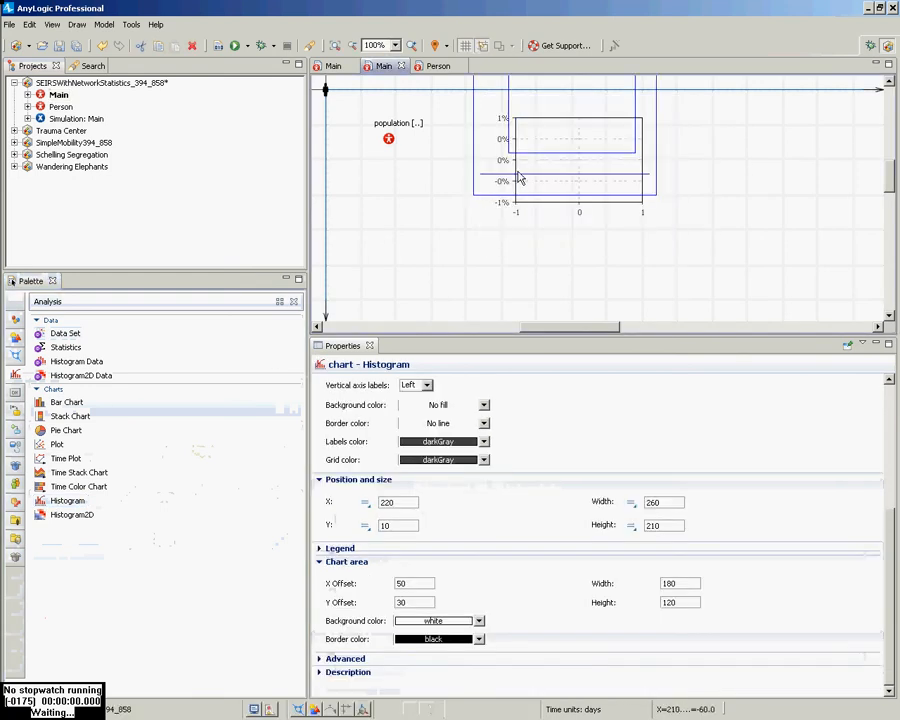
drag(533, 95, 540, 80)
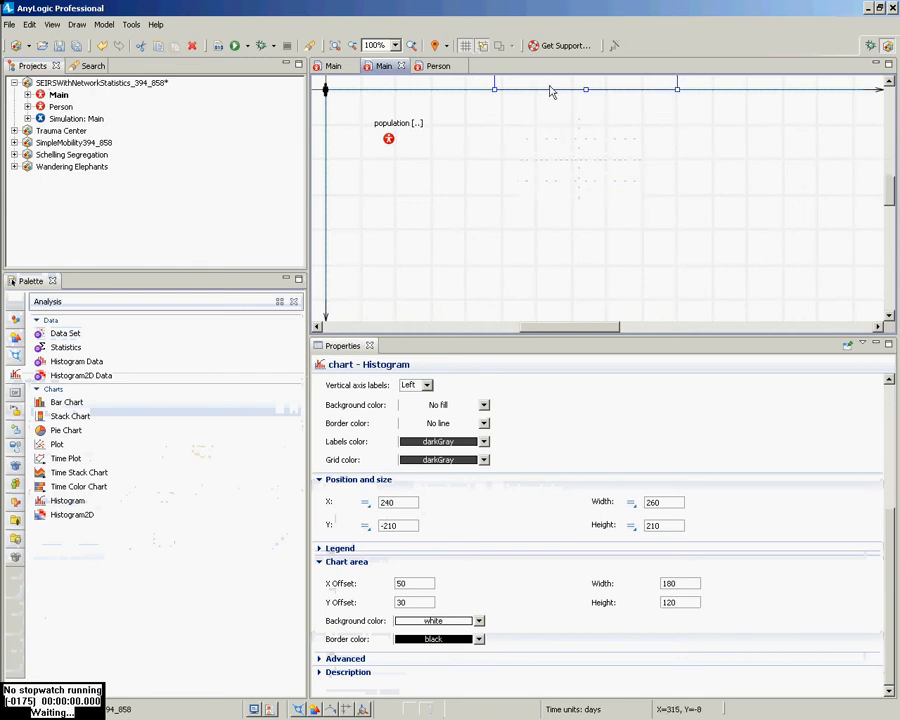
Widen the histogram chart on Main to 510.
click(891, 86)
click(891, 86)
click(891, 86)
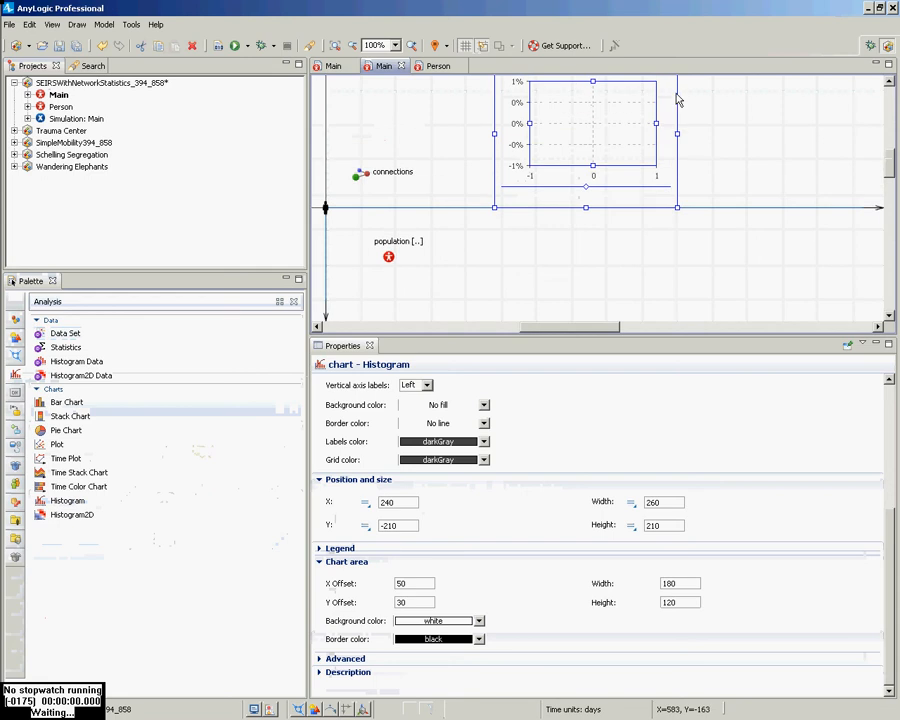
drag(677, 134, 853, 134)
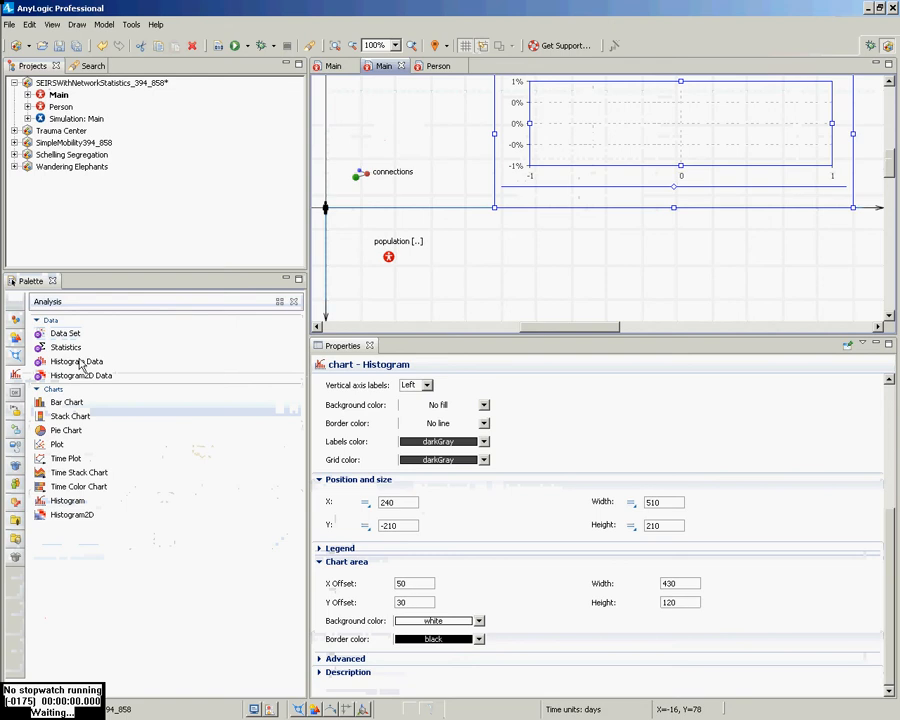
Add a Histogram Data element named personDegreeCentralityHistogram to Main, beside the histogram chart.
drag(80, 365, 440, 101)
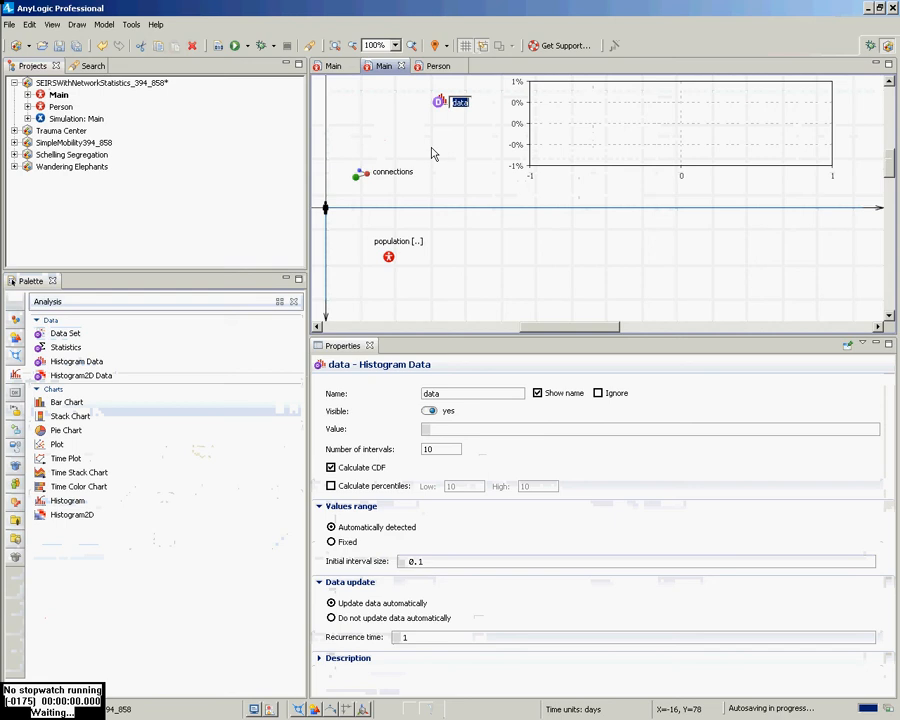
text(de)
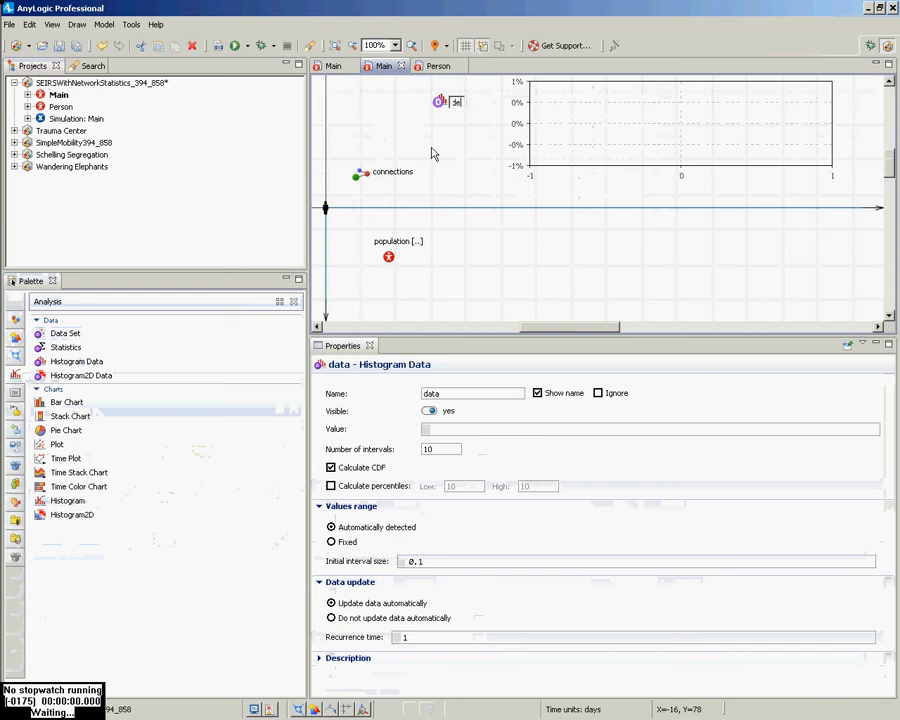
text(greeDentralityHistoram)
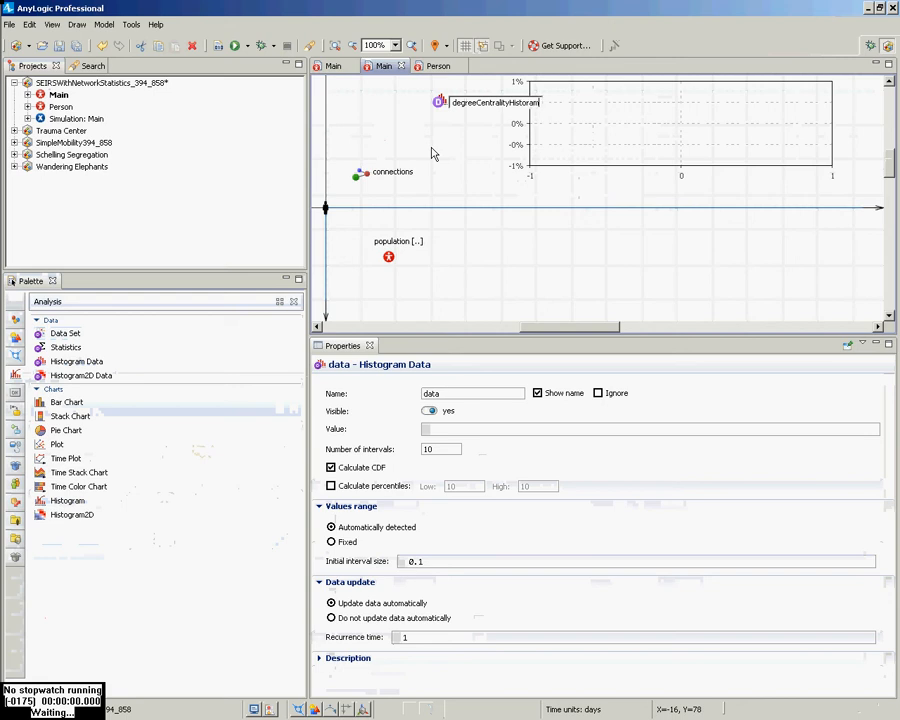
key(Home)
click(522, 104)
text(g)
key(Home)
text(person)
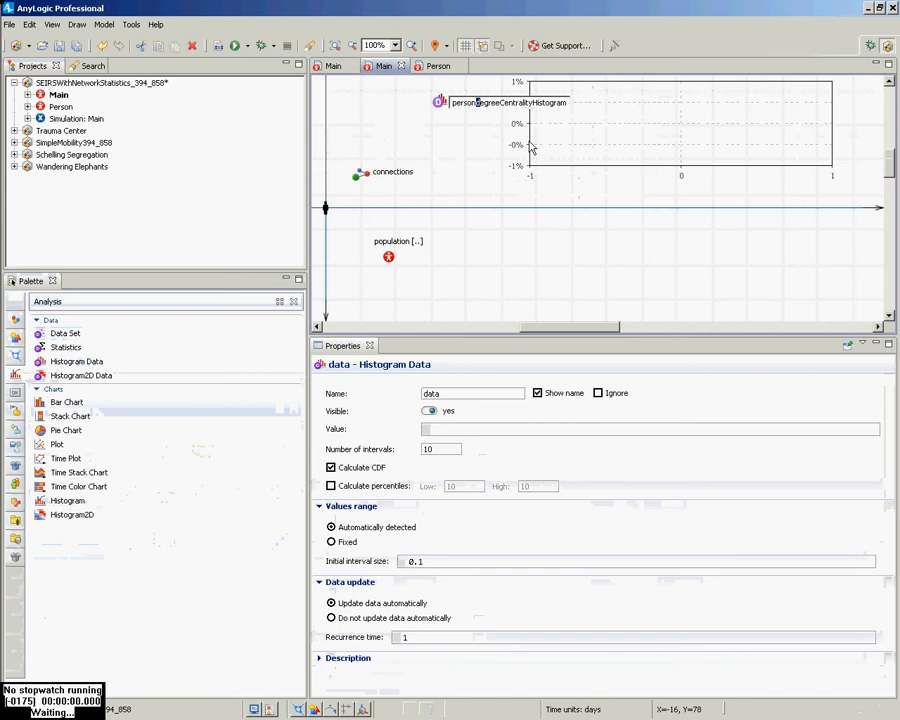
text(D)
key(Return)
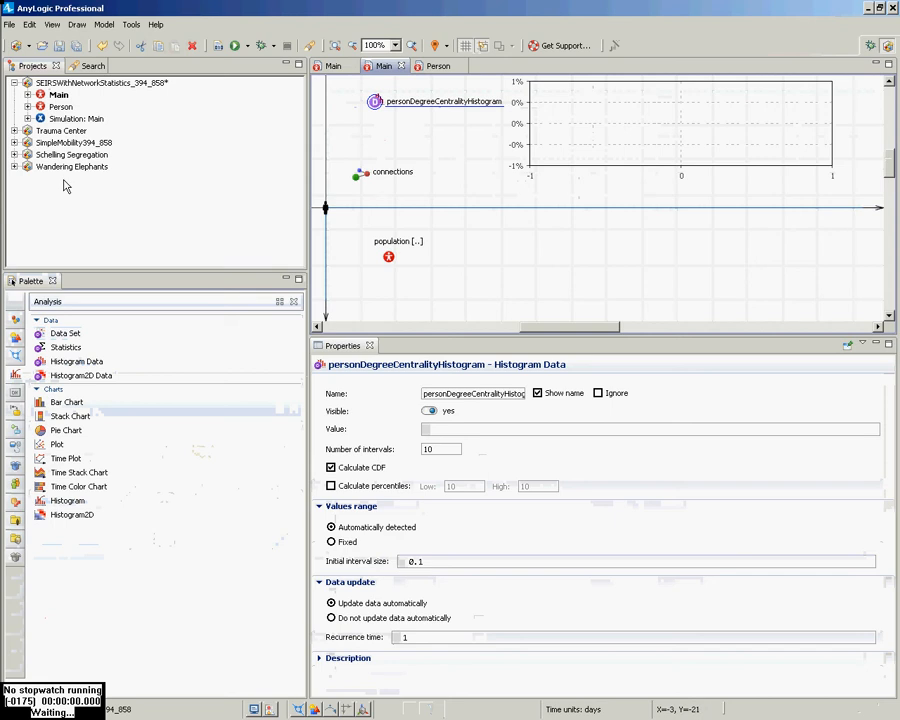
Add an Event named initializationEvent to Main, just below personDegreeCentralityHistogram.
click(15, 322)
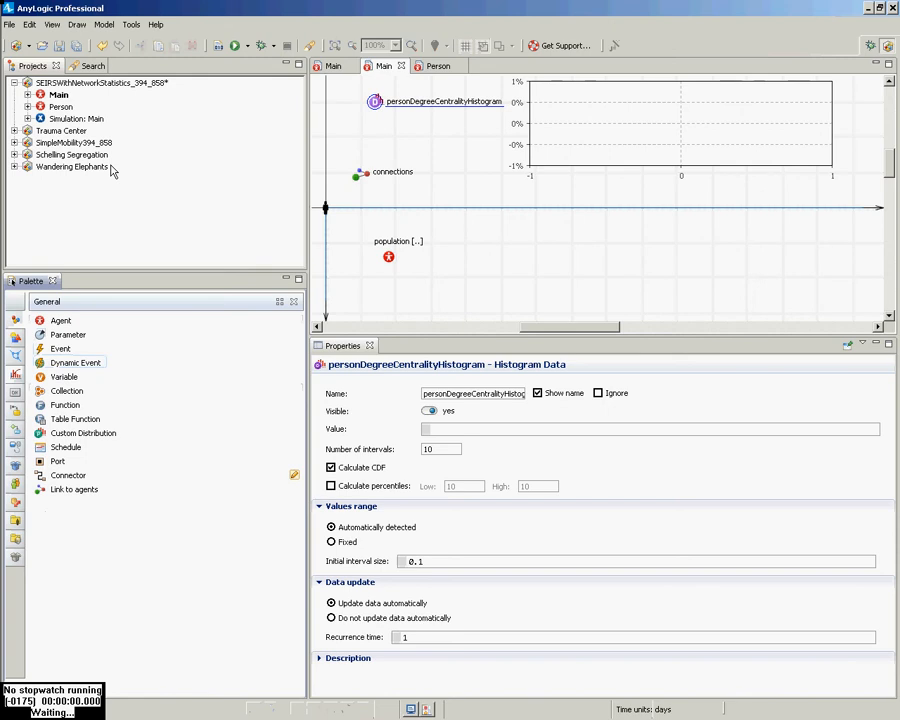
click(58, 95)
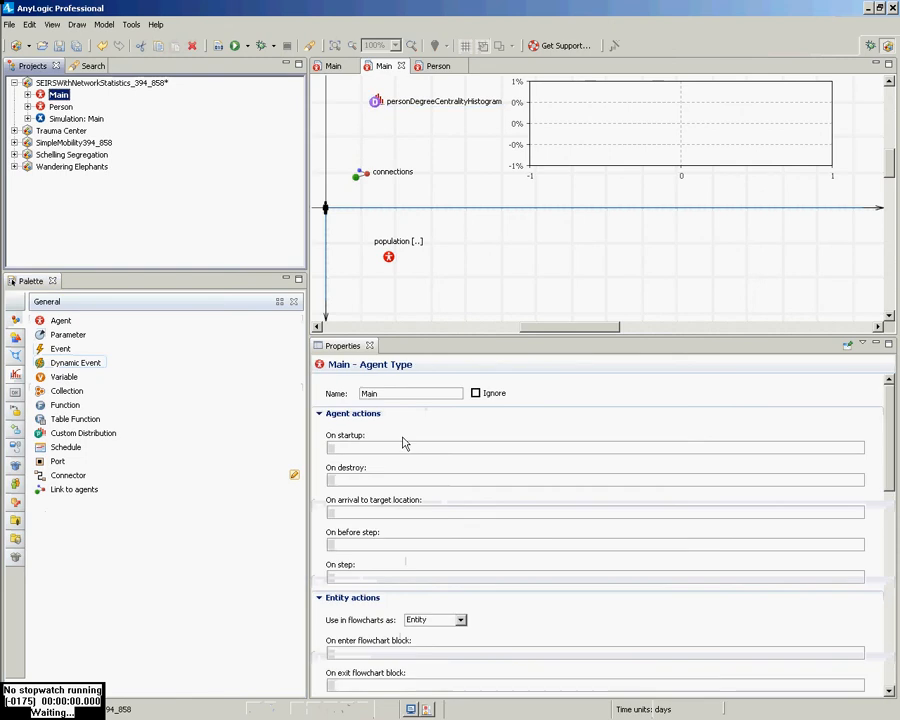
click(396, 453)
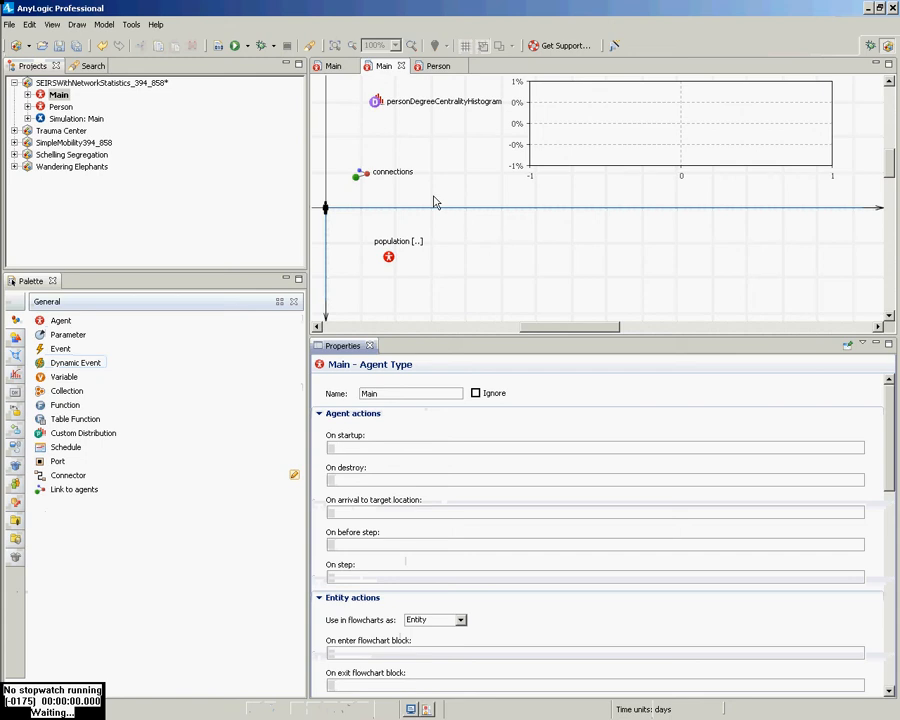
drag(60, 348, 381, 132)
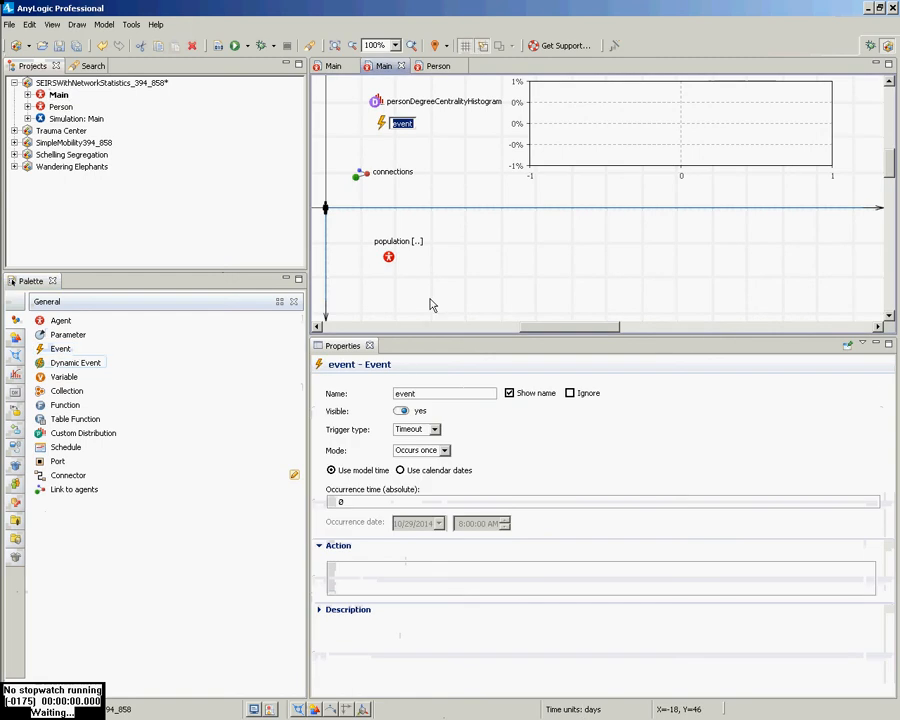
text(initializationEvent)
key(Return)
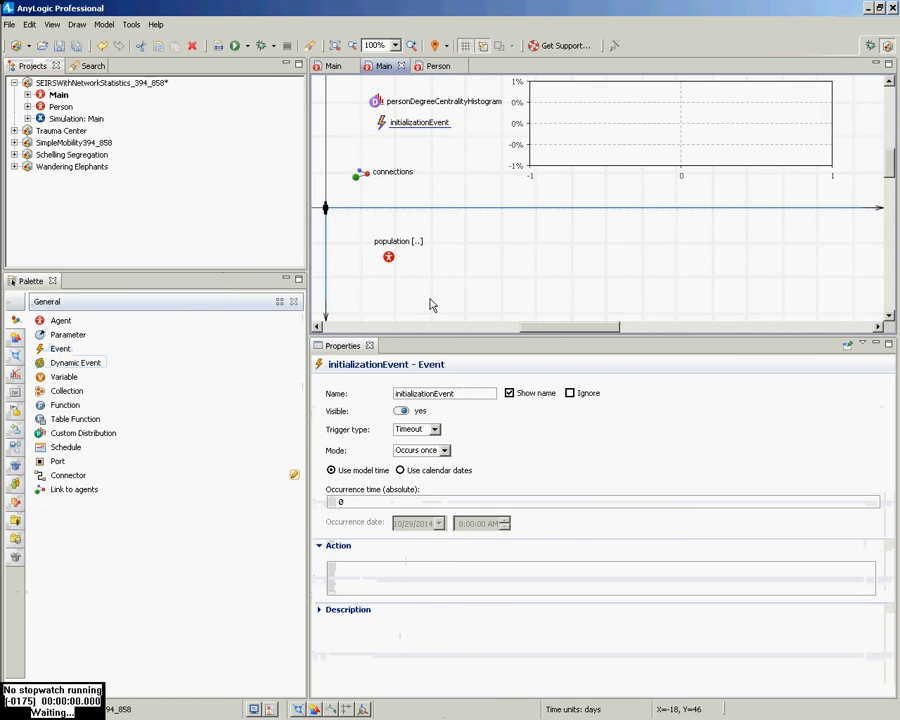
Rename the event as initializeConnectionHistogram.
click(457, 396)
key(shift+Left)
key(shift+Left)
key(shift+Left)
key(shift+Left)
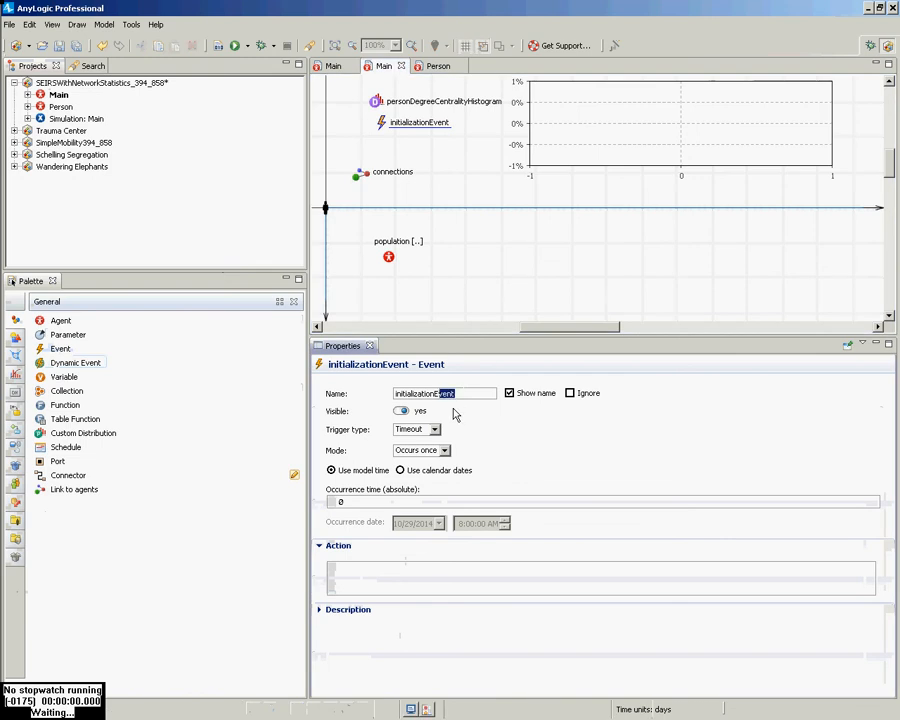
key(shift+Left)
key(BackSpace)
key(BackSpace)
key(BackSpace)
key(BackSpace)
key(BackSpace)
key(BackSpace)
text(eConnectionHistogram)
key(Return)
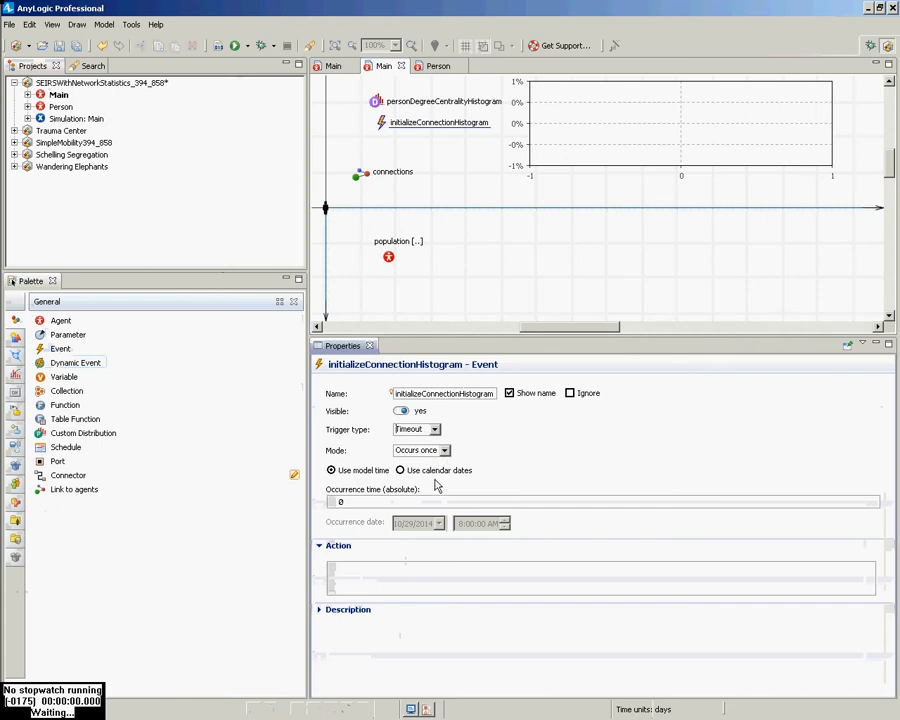
Begin the event's action code with the loop line "for (Person p : population)".
click(490, 501)
drag(636, 338, 641, 266)
click(542, 503)
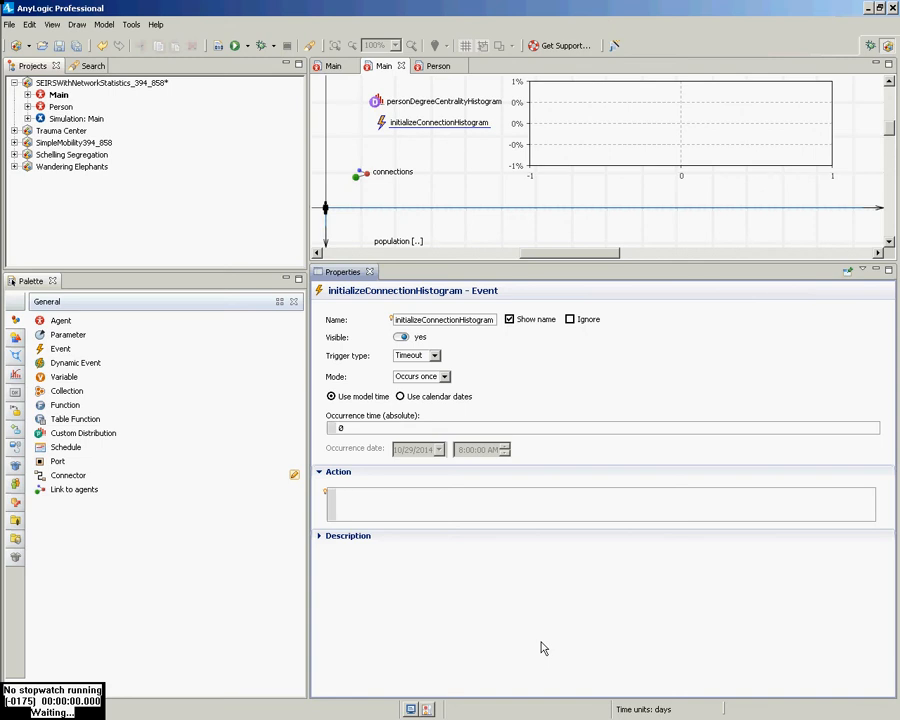
text(for (Person p :)
text(population)
key(End)
key(Return)
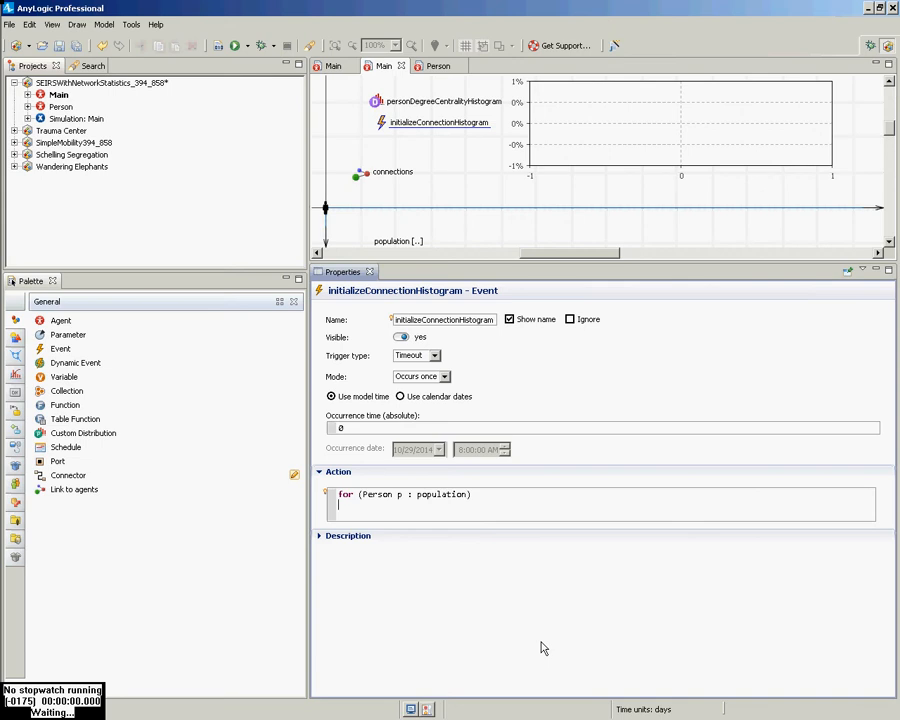
Write the loop body as "personDegreeCentralityHistogram.add(p.getConnectionsNumber());".
key(Tab)
text(person)
key(ctrl+space)
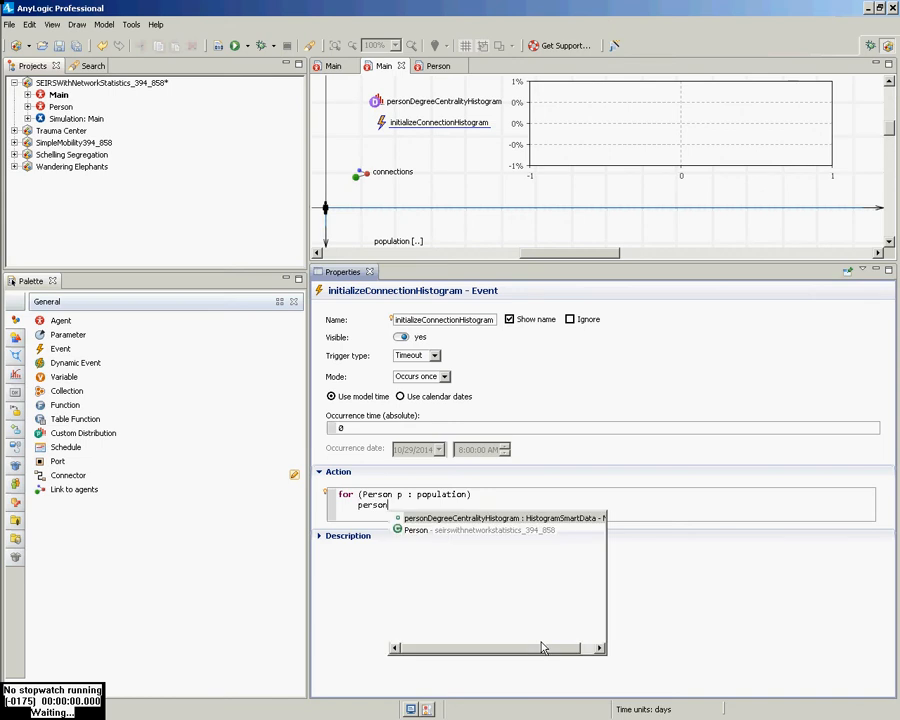
key(Return)
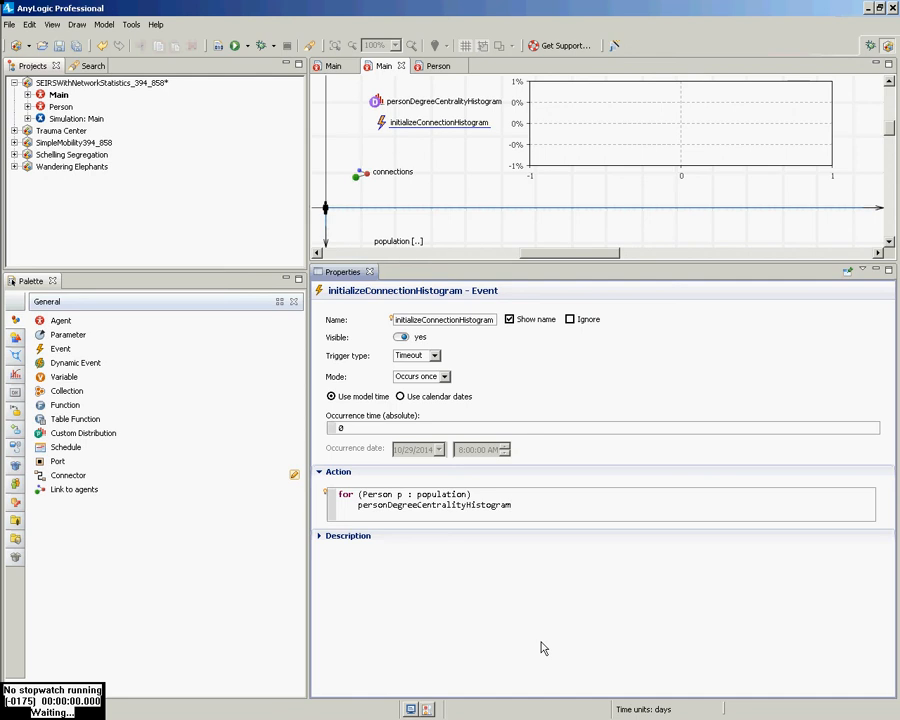
text(.ad)
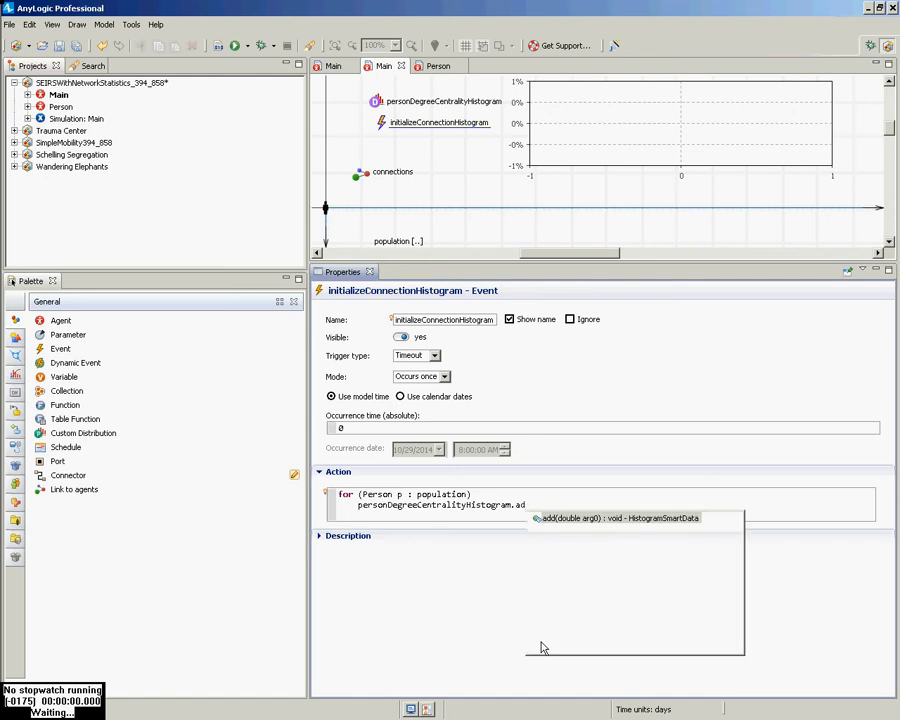
key(Return)
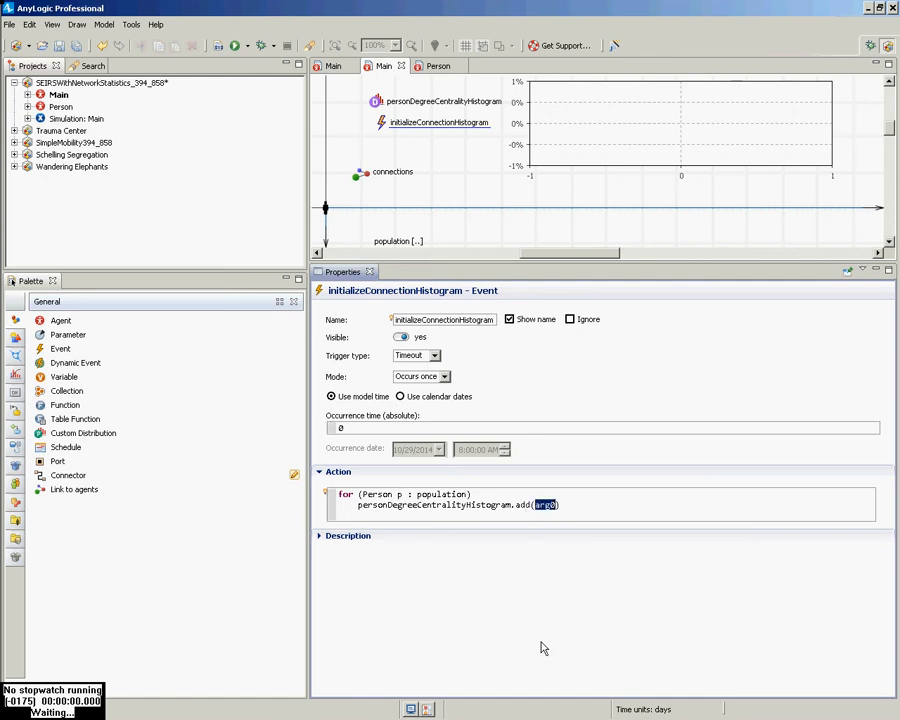
text(p.getConn)
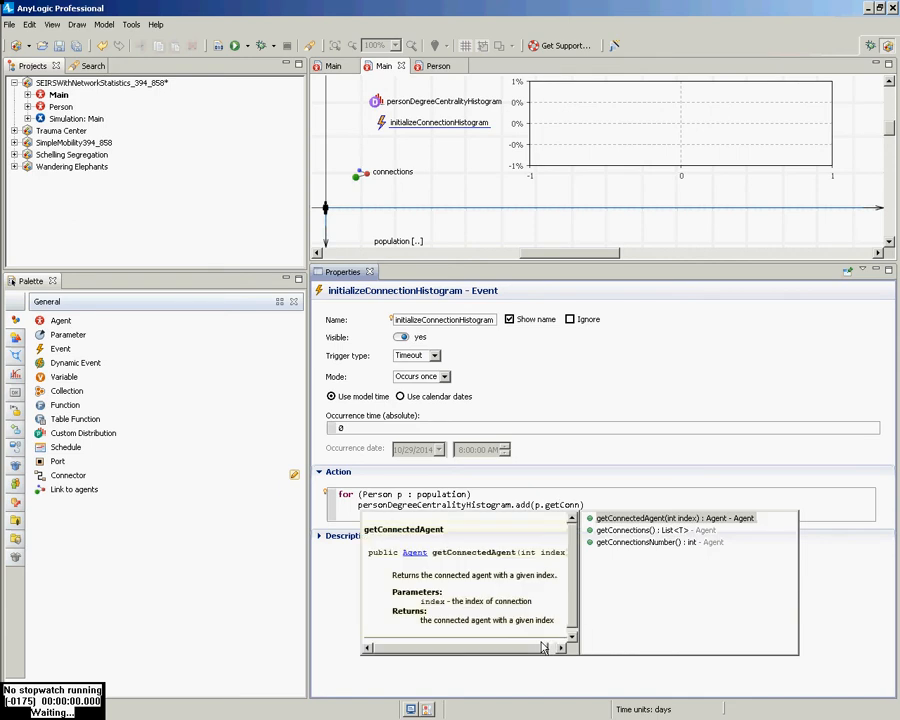
key(Down)
key(Down)
key(Return)
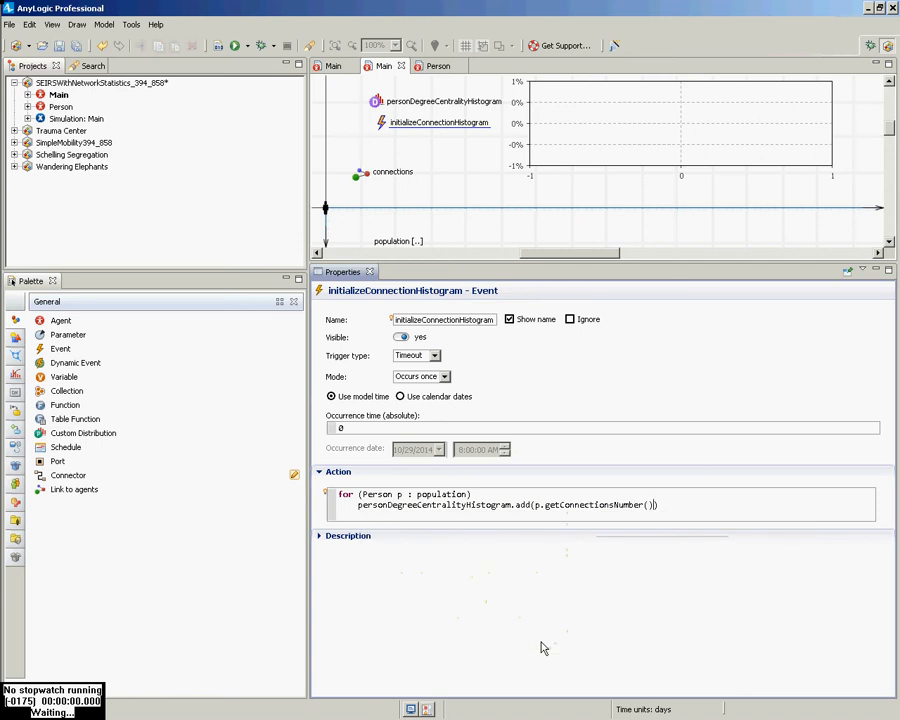
text();)
Copy the event's whole action code into a new Notepad document, select it all there and maximize the window.
key(ctrl+a)
key(ctrl+c)
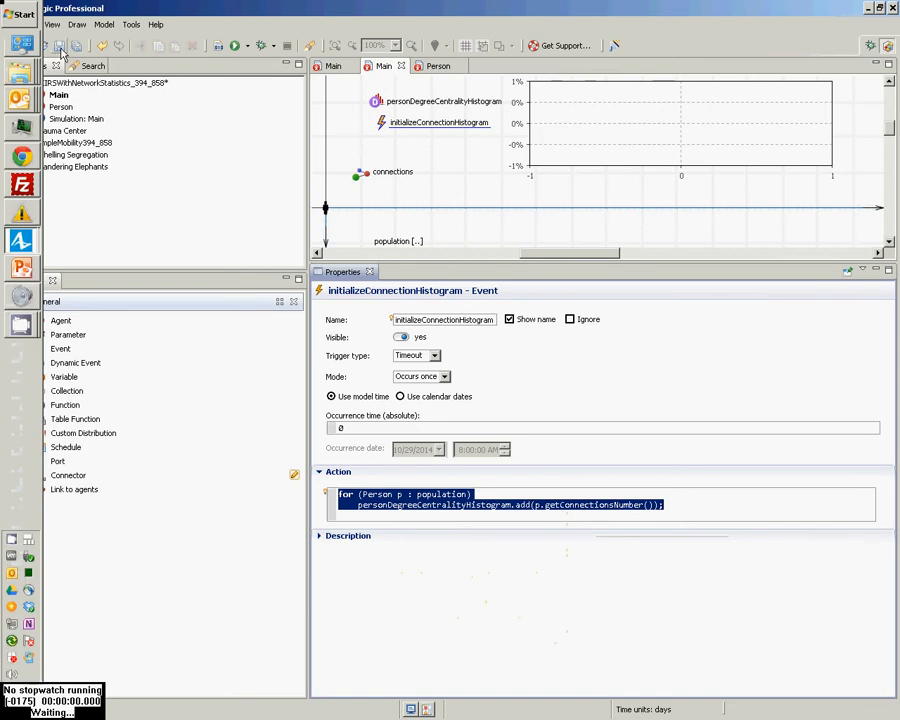
click(20, 14)
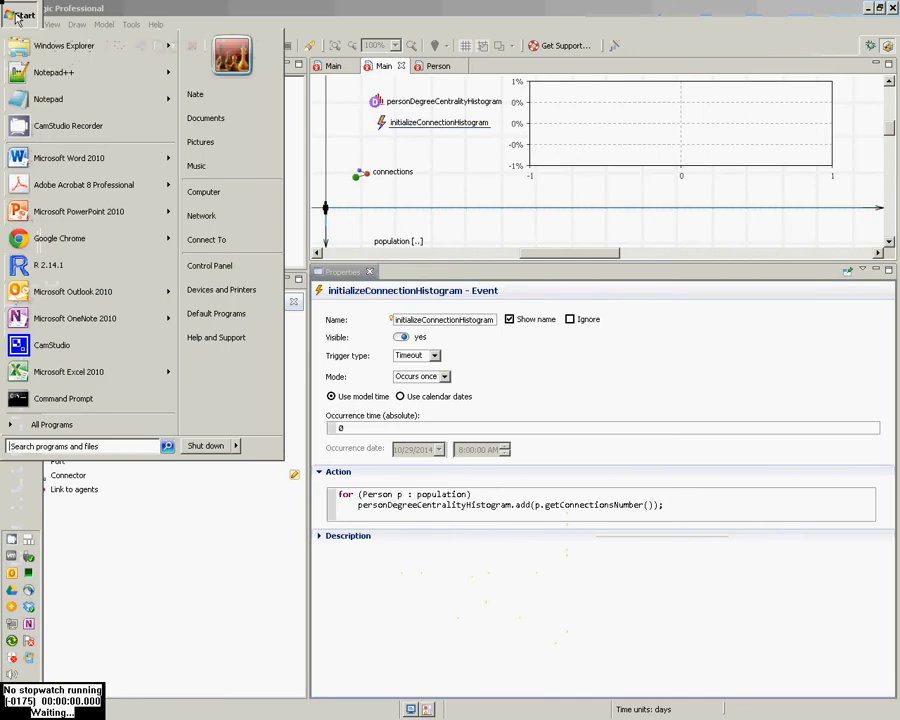
click(87, 99)
key(ctrl+v)
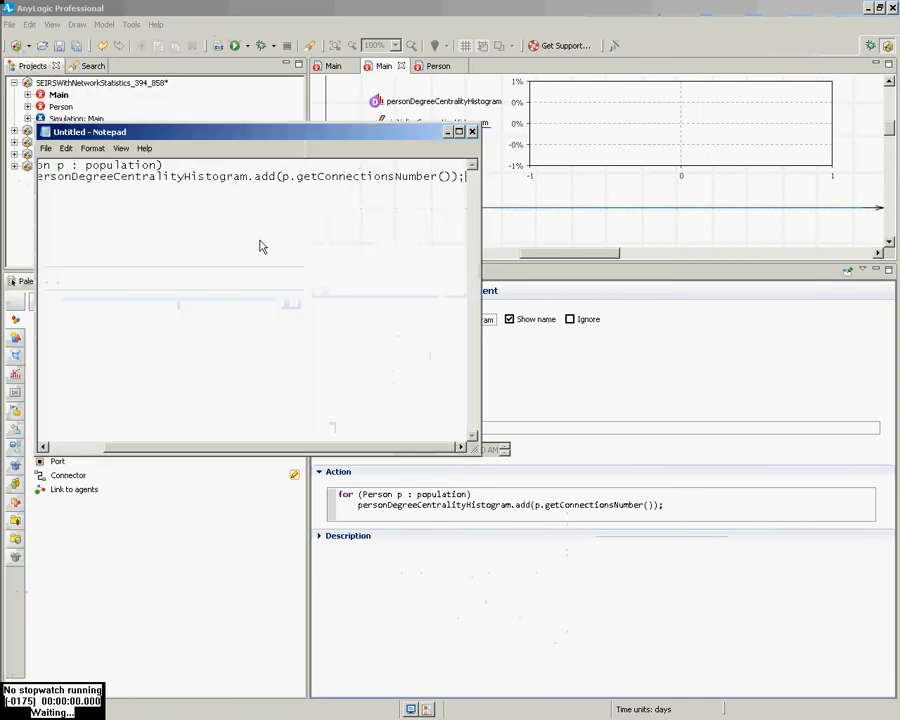
key(ctrl+a)
double_click(244, 134)
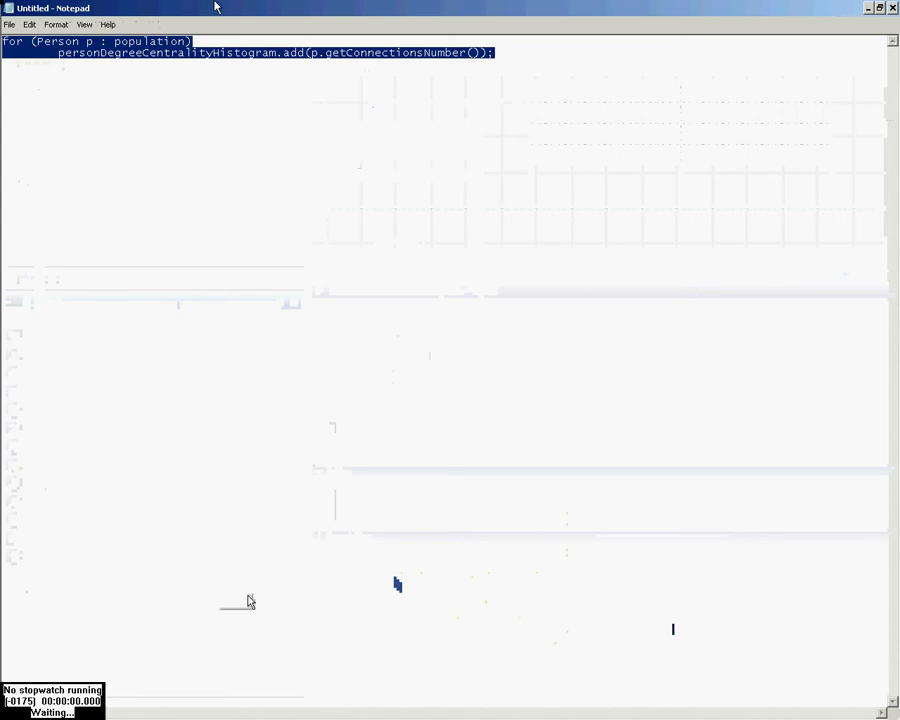
Set the Notepad font size to 20, deselect the code and switch back to AnyLogic.
click(56, 24)
click(30, 52)
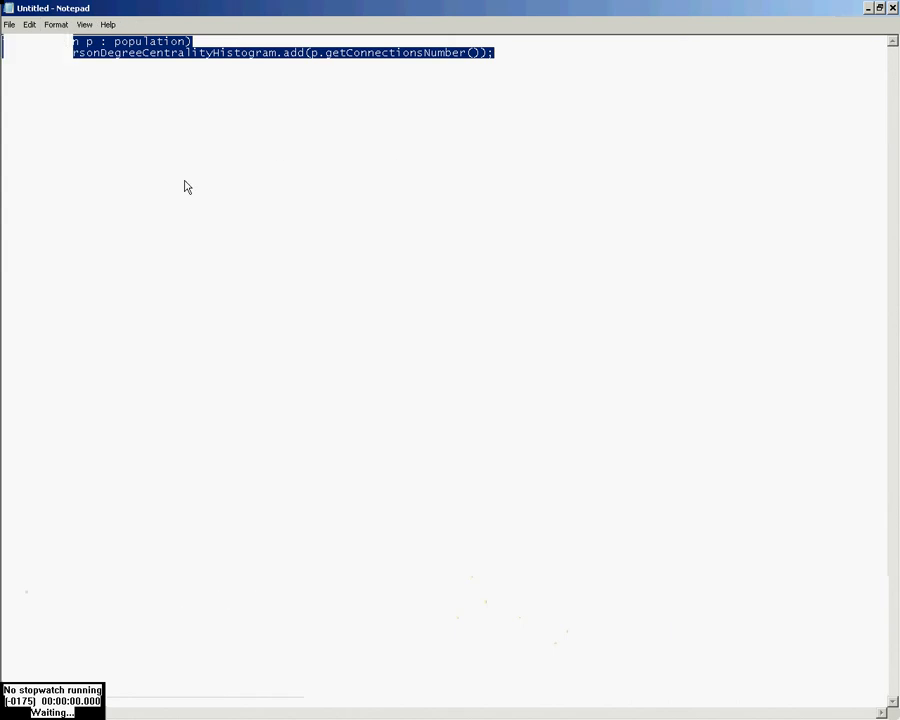
click(268, 209)
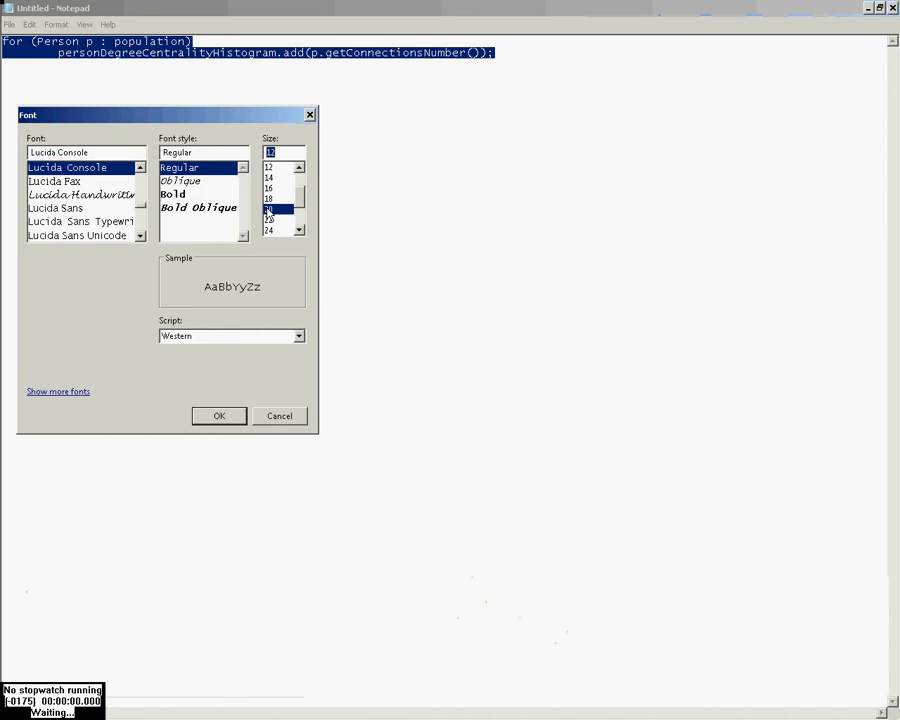
click(237, 416)
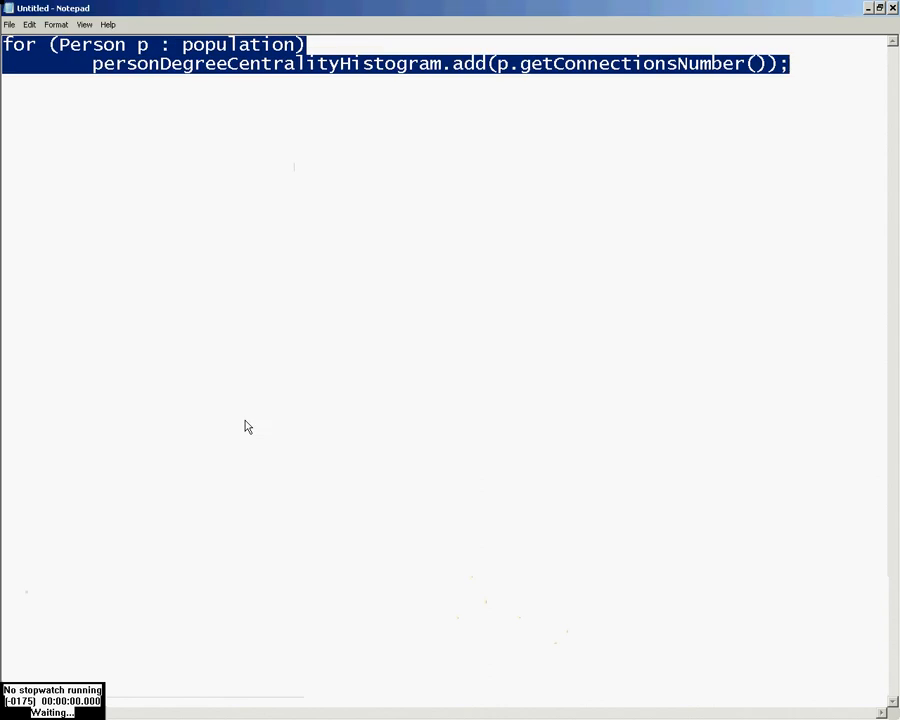
click(284, 573)
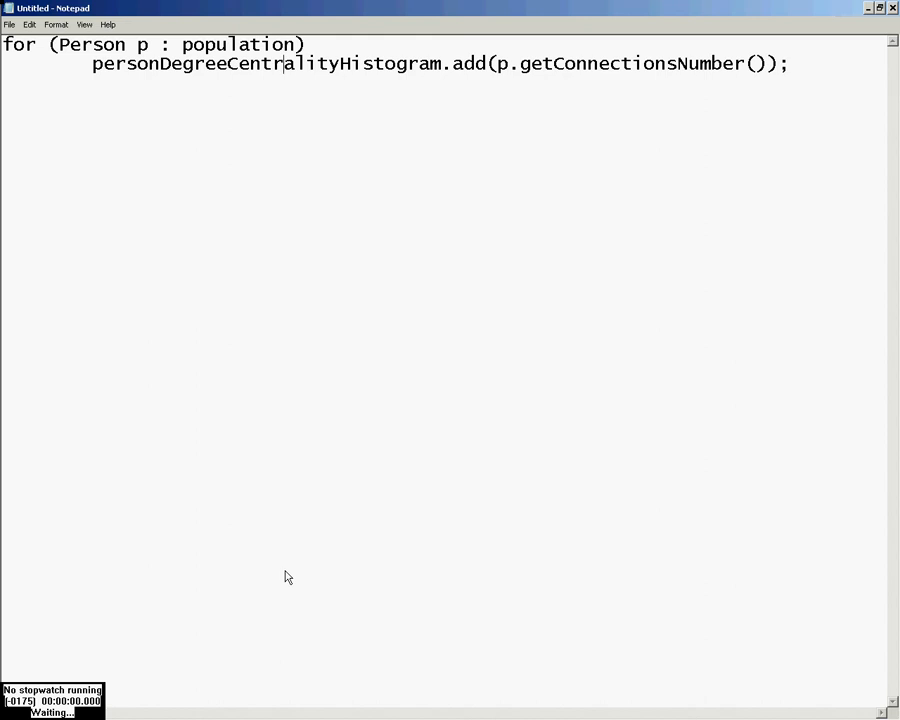
key(alt+Tab)
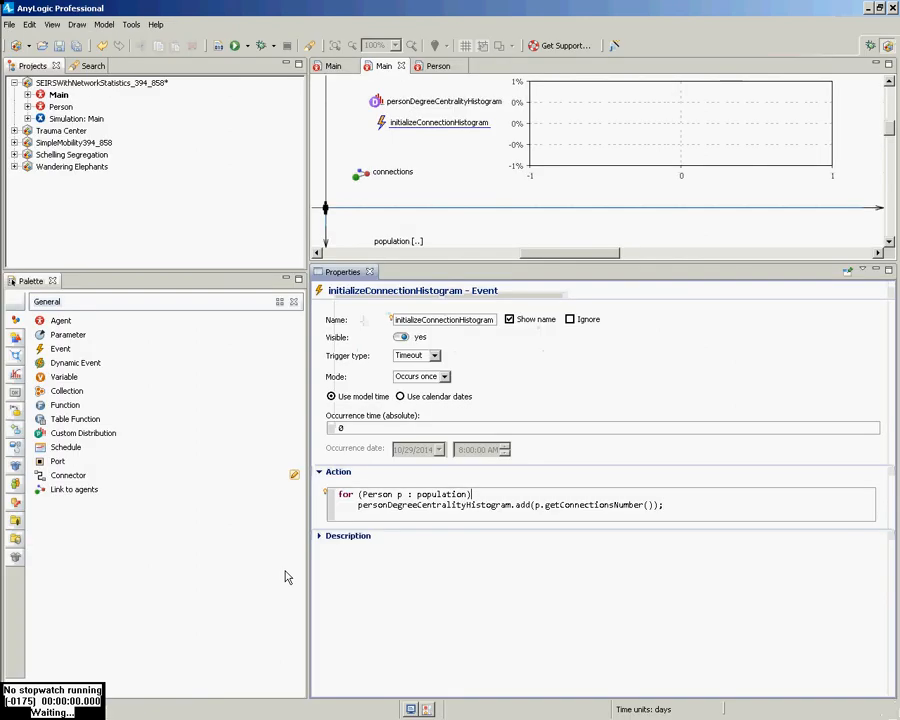
key(ctrl+End)
key(Return)
key(BackSpace)
text(p.getC)
key(BackSpace)
key(BackSpace)
key(BackSpace)
key(BackSpace)
key(BackSpace)
key(BackSpace)
key(BackSpace)
Enclose the loop body of the event's action code in braces, leaving an empty line above the add statement.
key(Up)
key(End)
key(Return)
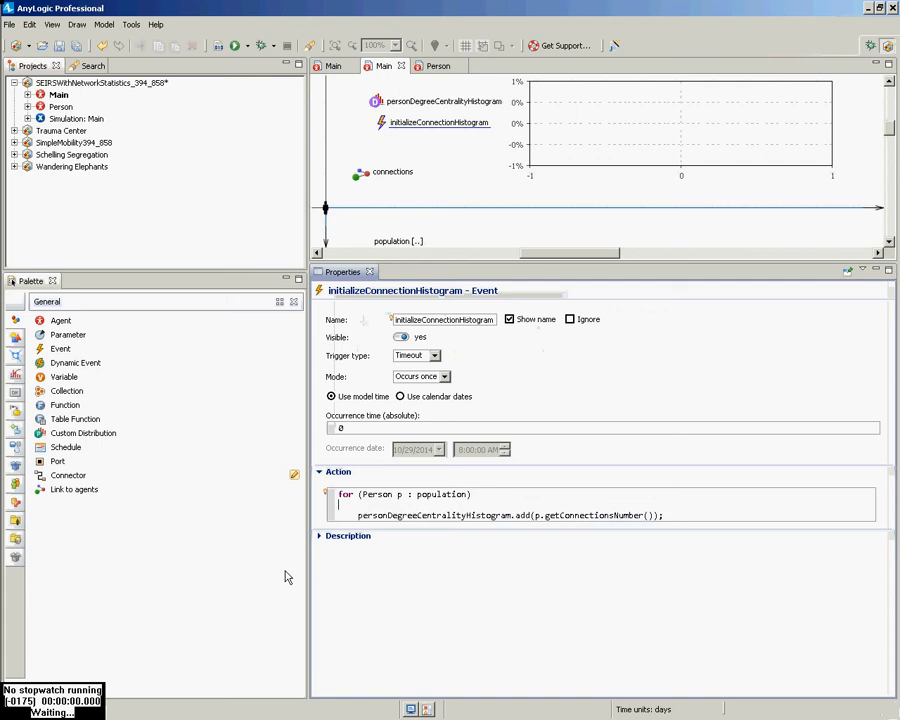
text({)
key(Return)
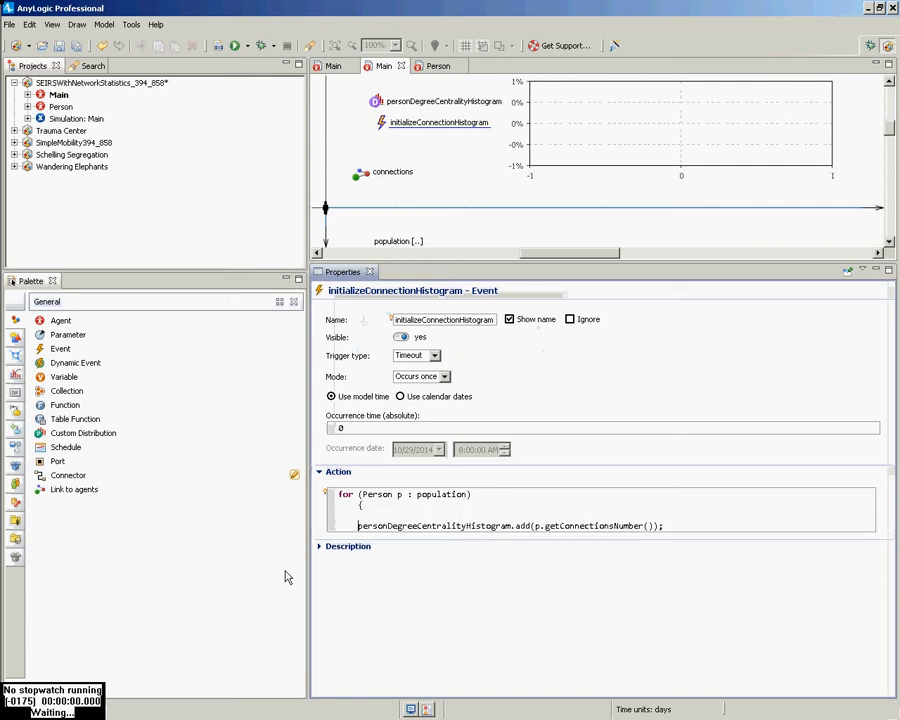
key(End)
key(Return)
text(})
key(Up)
key(Up)
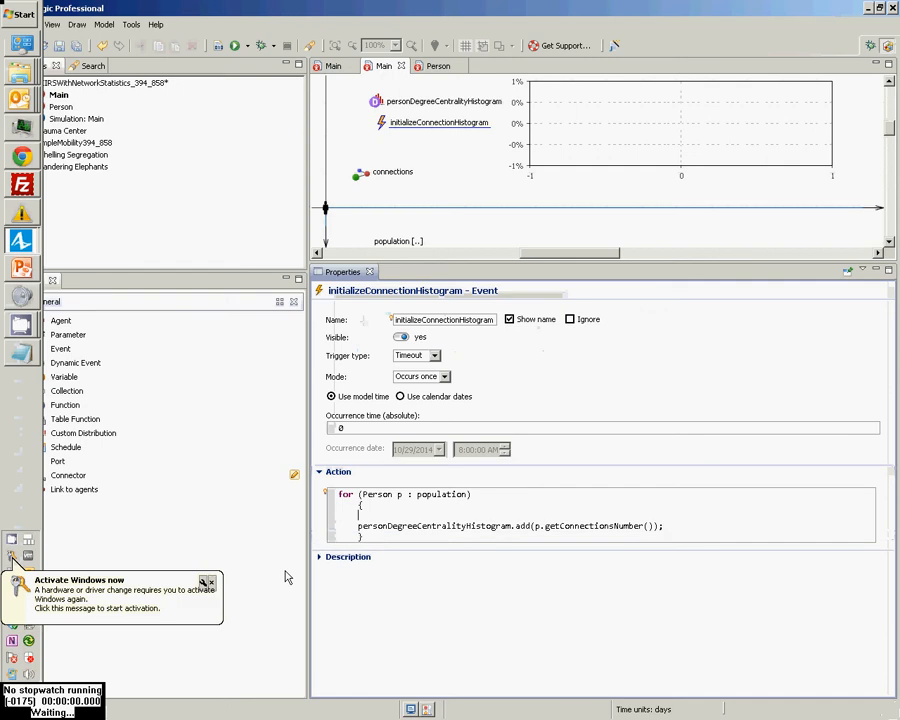
Begin the empty line in the loop with "p.getConn", check the code completion suggestions and dismiss them.
text(p.get)
key(ctrl+space)
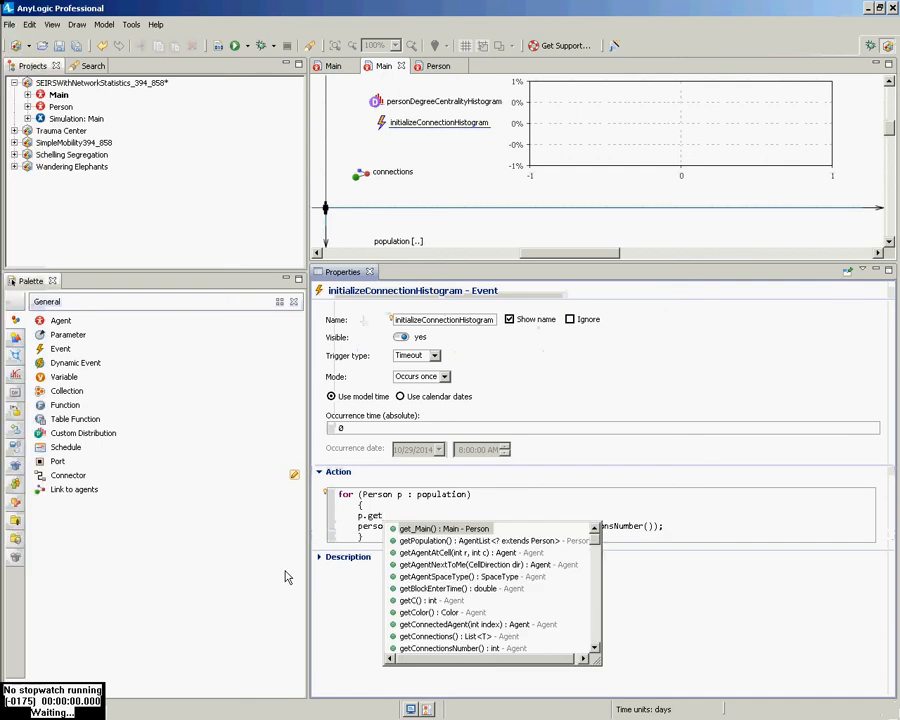
text(/c)
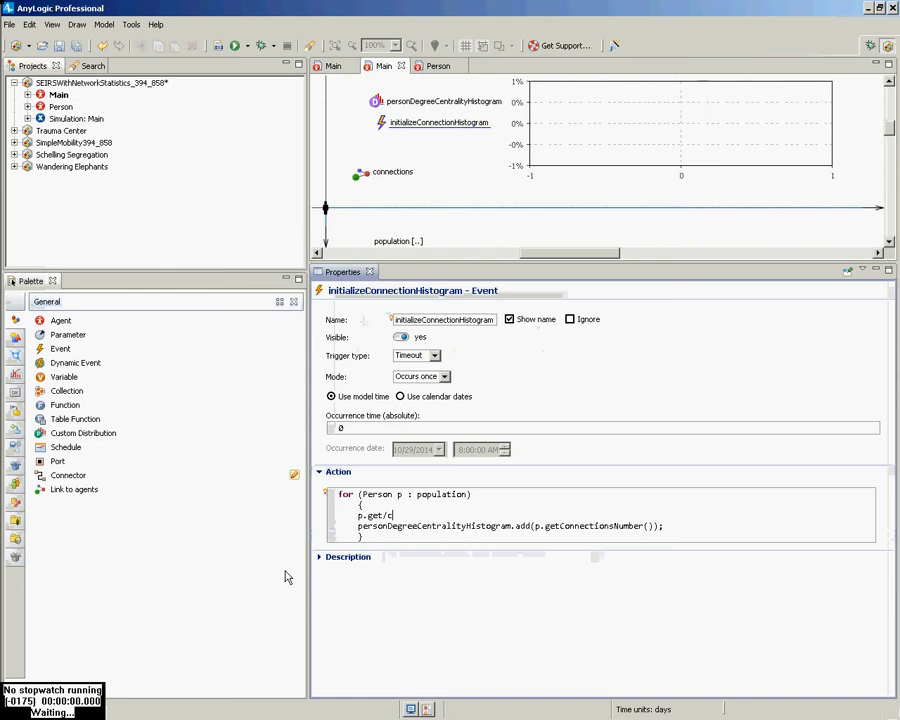
text(====)
key(BackSpace)
key(BackSpace)
key(BackSpace)
key(BackSpace)
key(BackSpace)
key(BackSpace)
text(Coonn)
key(BackSpace)
key(BackSpace)
key(BackSpace)
text(nn)
key(ctrl+space)
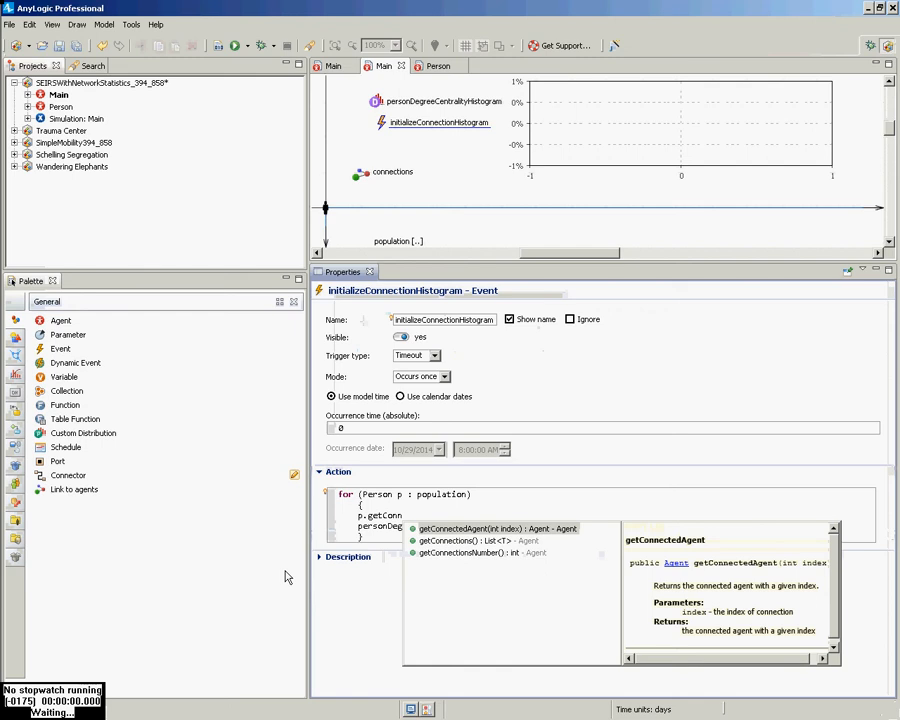
key(Escape)
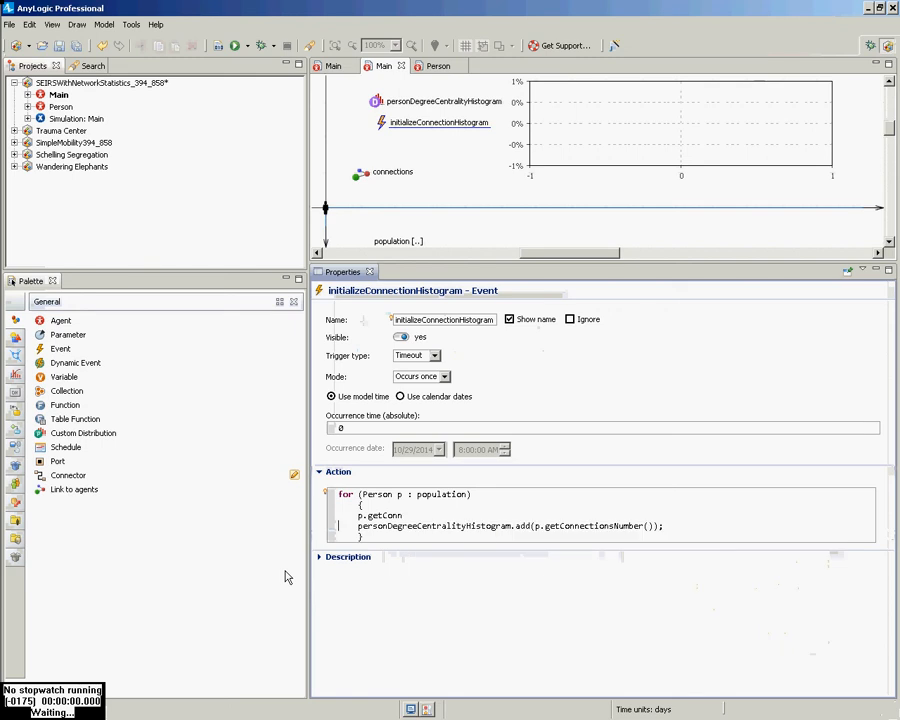
Delete the braces and the unfinished "p.getConn" line from the event's action code.
key(shift+Down)
key(Right)
key(shift+Down)
key(shift+Down)
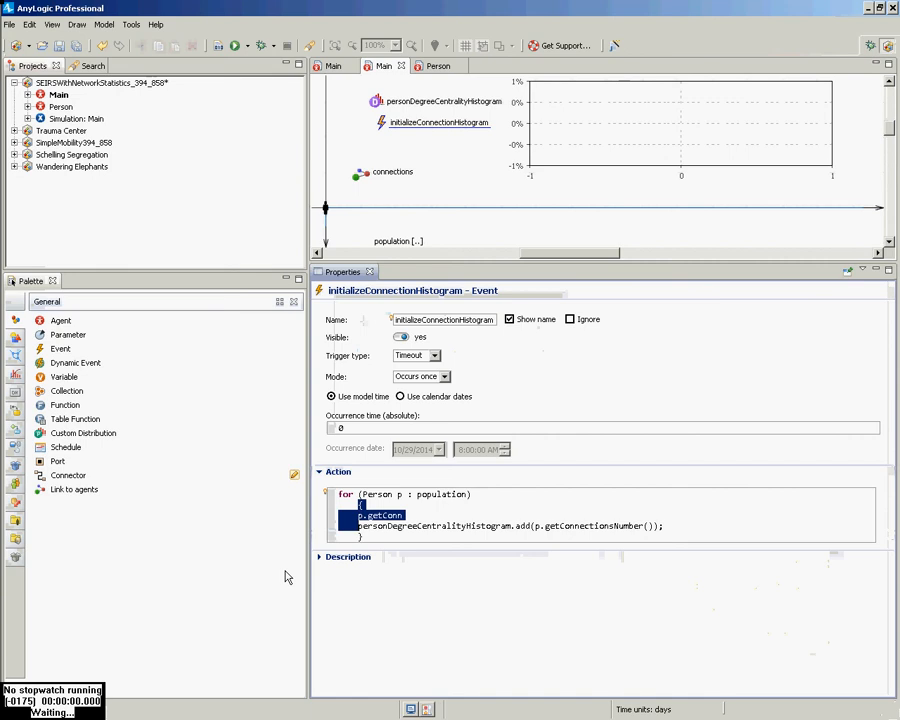
key(Delete)
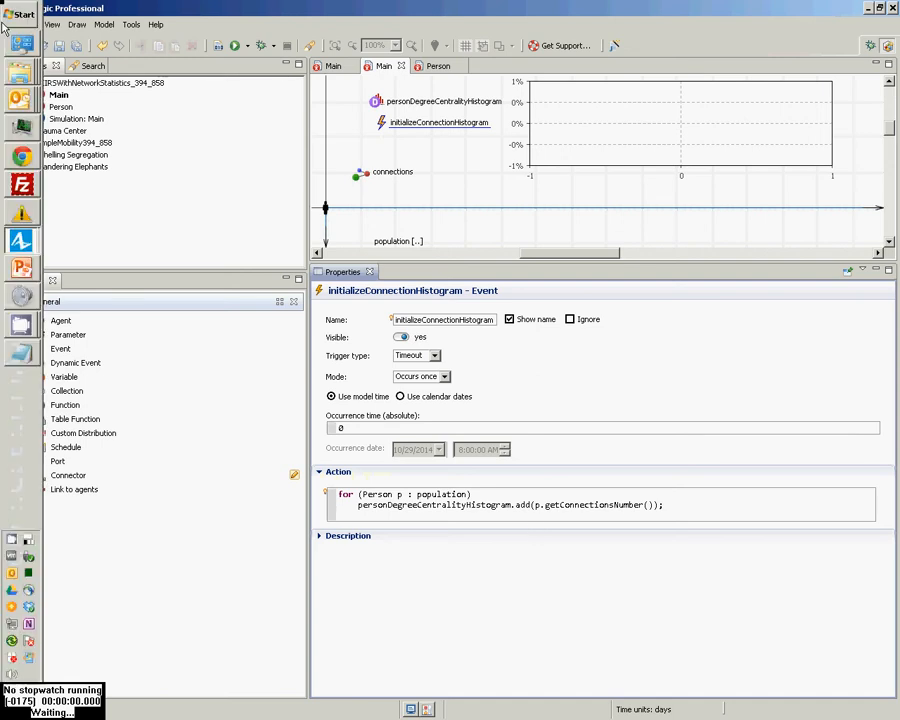
Save the model, run the Simulation experiment to inspect the collected histogram data, and close the run window.
key(ctrl+s)
right_click(96, 122)
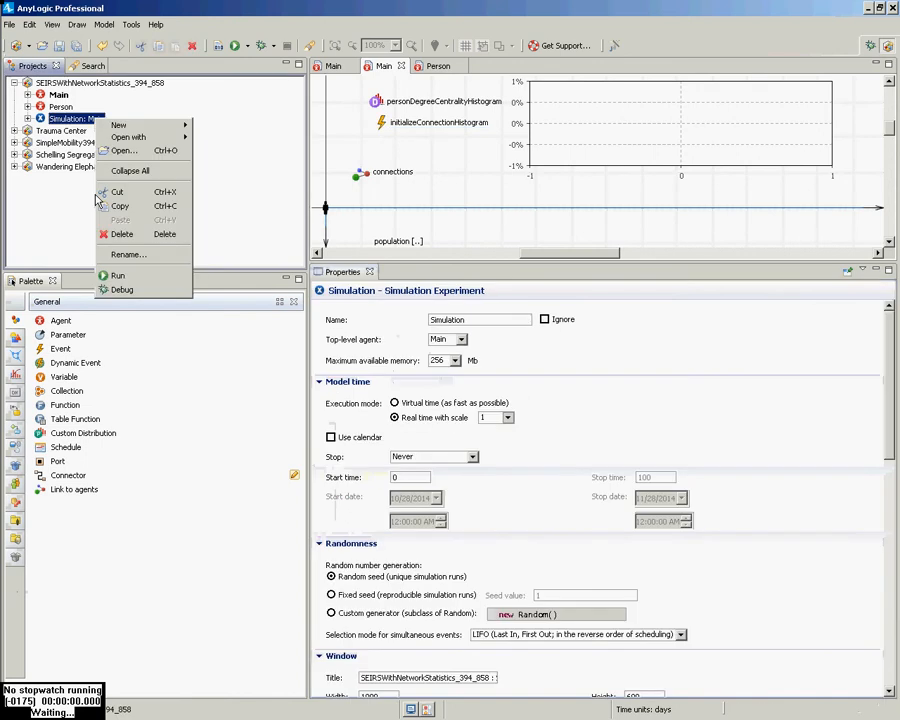
click(113, 276)
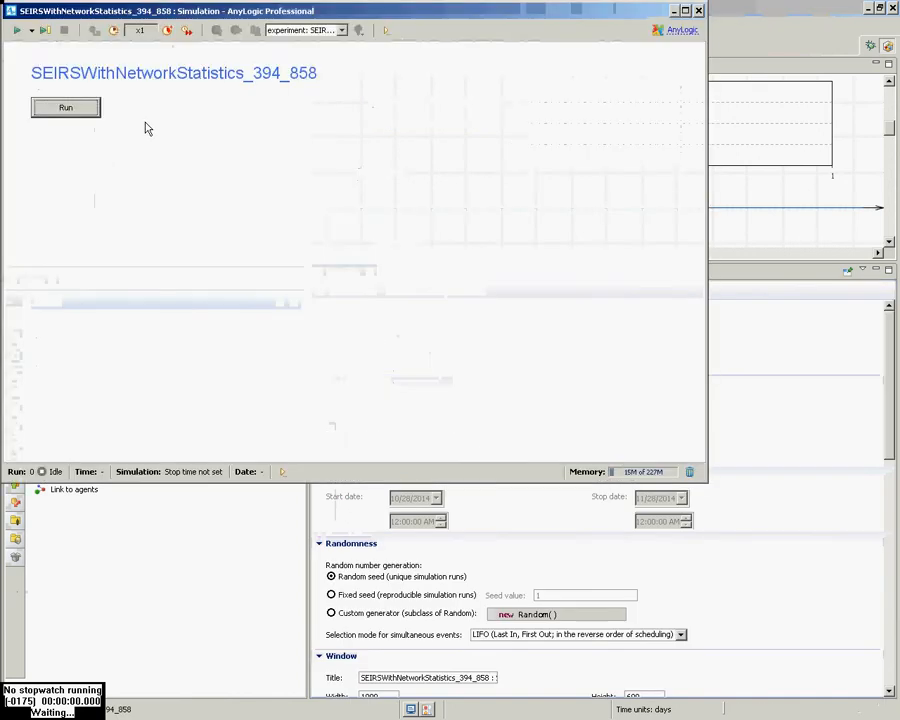
click(64, 106)
drag(364, 199, 381, 404)
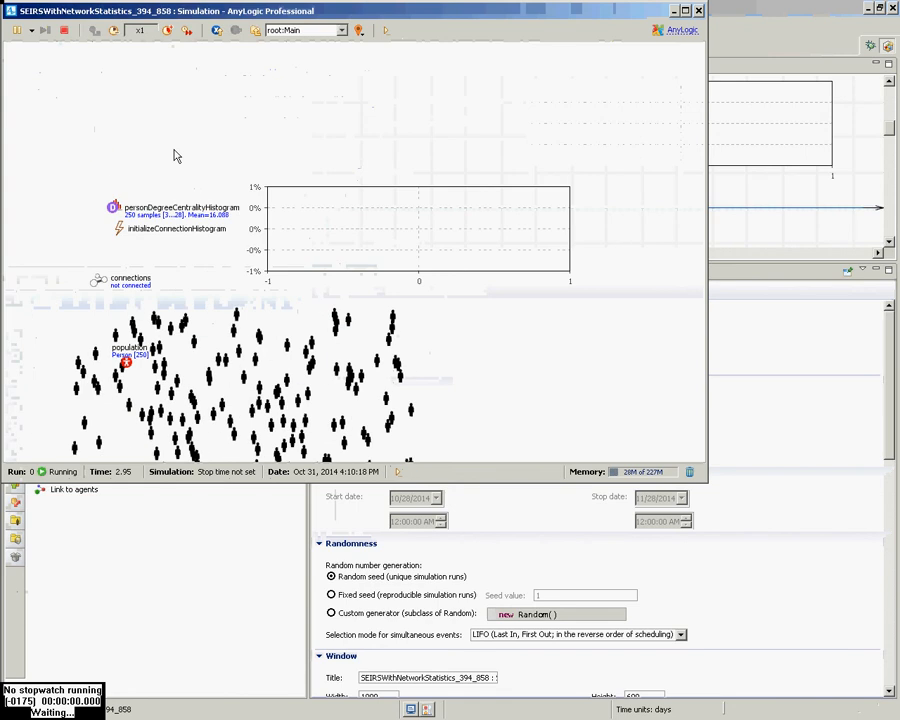
click(699, 11)
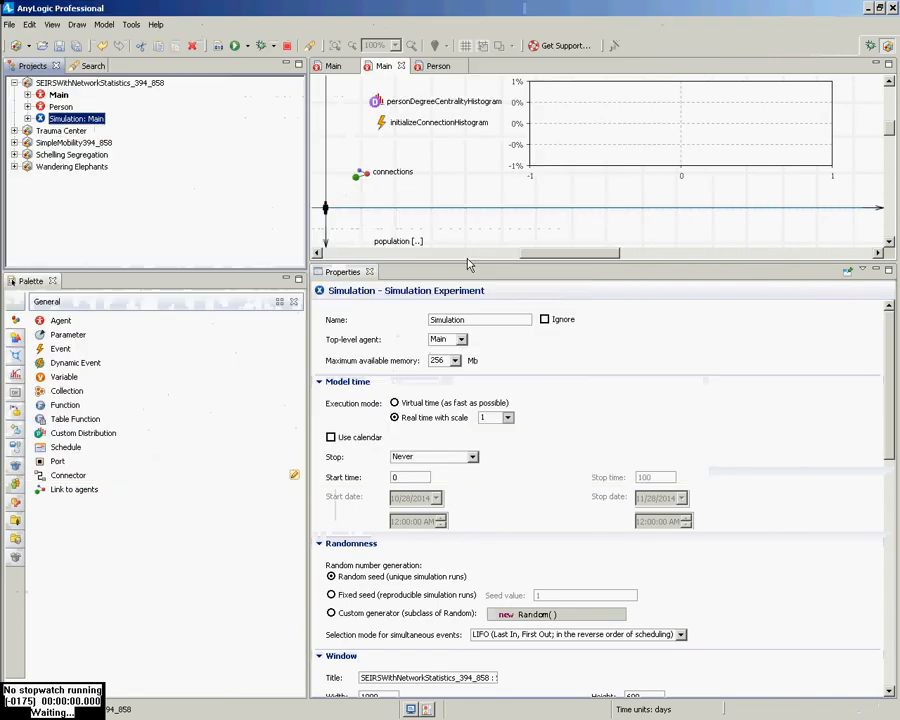
Add a histogram data entry titled "Degree Centrality of Person" to the histogram chart on Main.
click(583, 140)
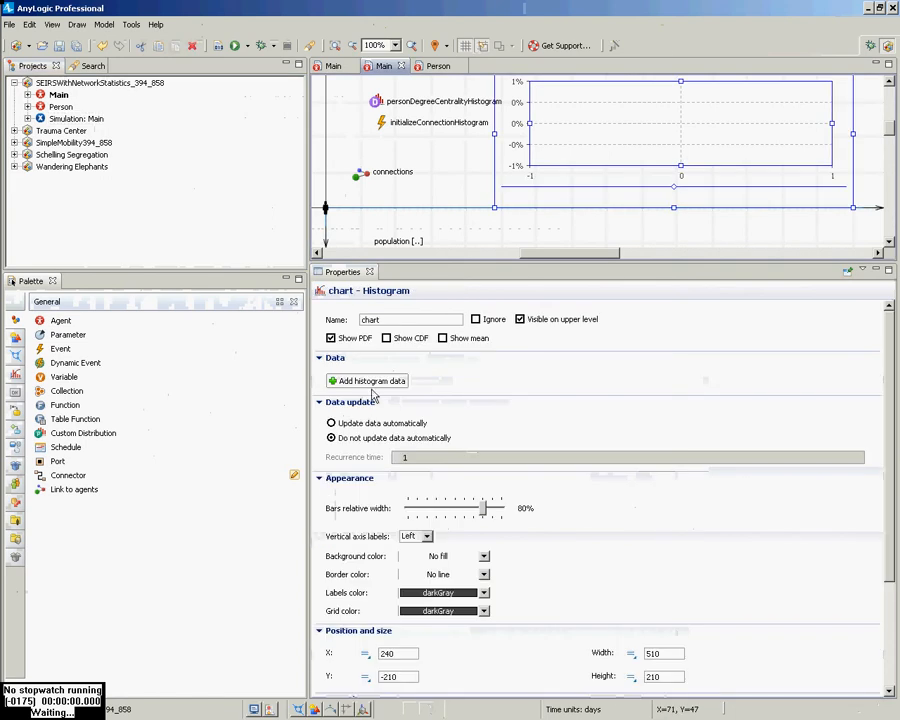
click(370, 381)
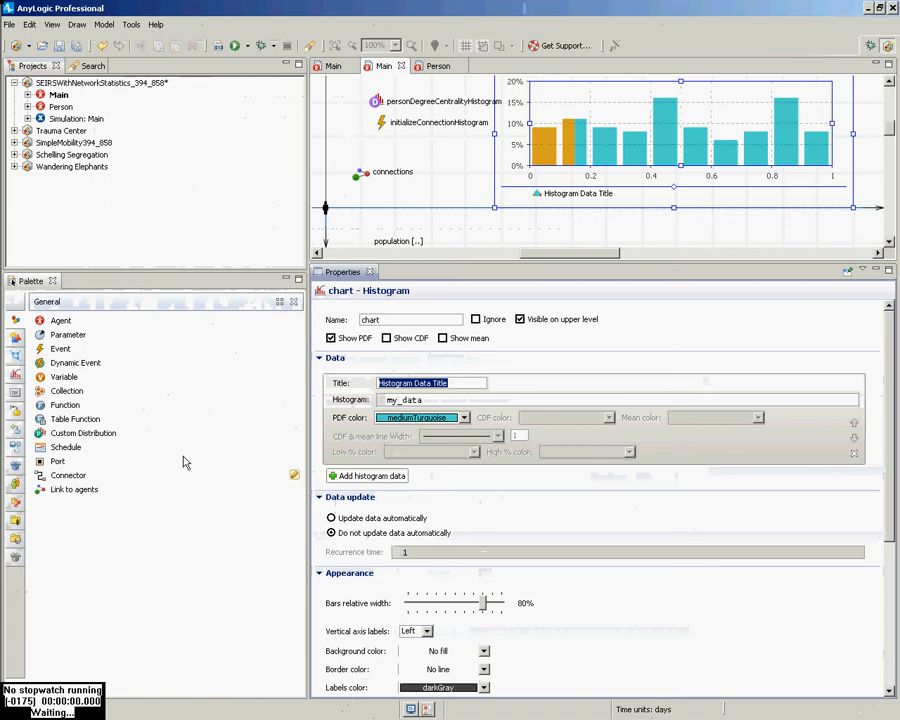
text(Denre)
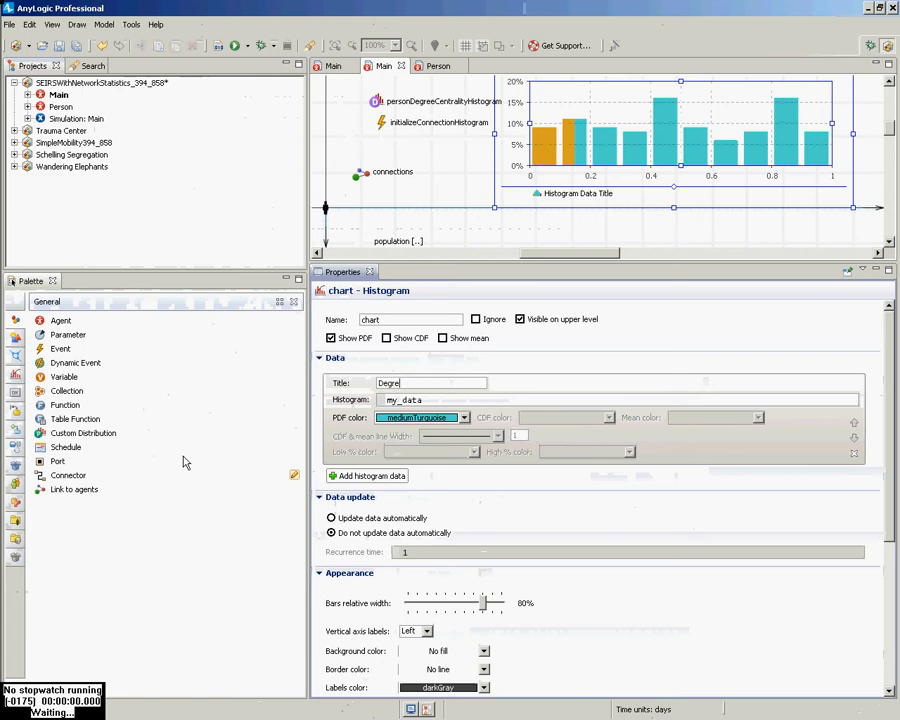
text(e Centrality Of)
key(BackSpace)
key(BackSpace)
key(BackSpace)
text(of Person)
Set the chart entry's histogram source to personDegreeCentralityHistogram and save the model.
key(Tab)
key(shift+Right)
key(shift+Right)
key(shift+Right)
key(shift+Right)
key(shift+Right)
key(shift+Right)
key(shift+Right)
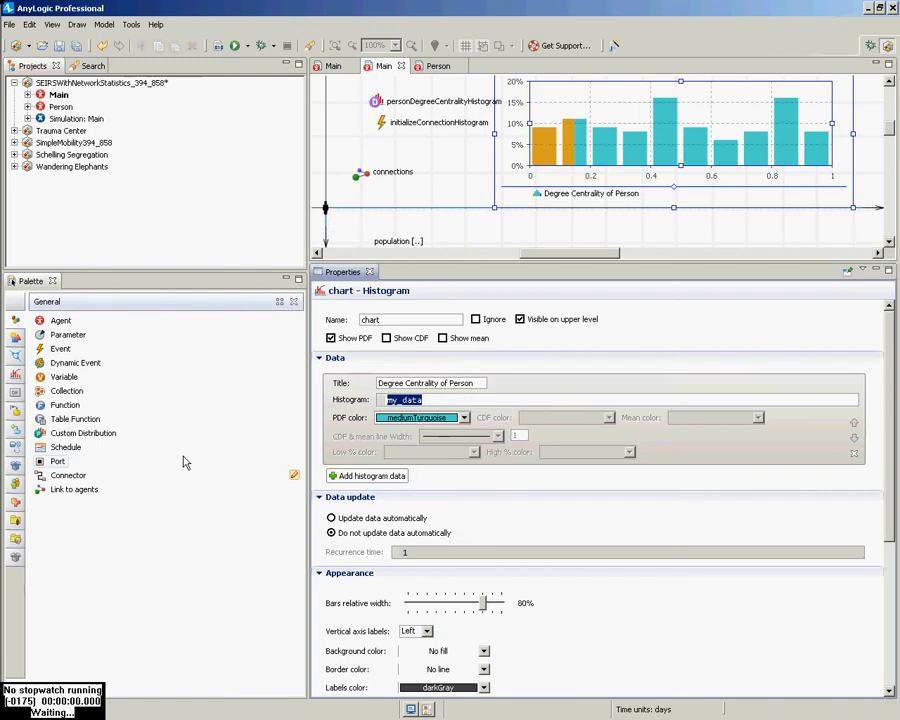
key(BackSpace)
text(person)
key(BackSpace)
key(BackSpace)
key(BackSpace)
key(BackSpace)
key(BackSpace)
key(BackSpace)
key(BackSpace)
text(person)
key(ctrl+space)
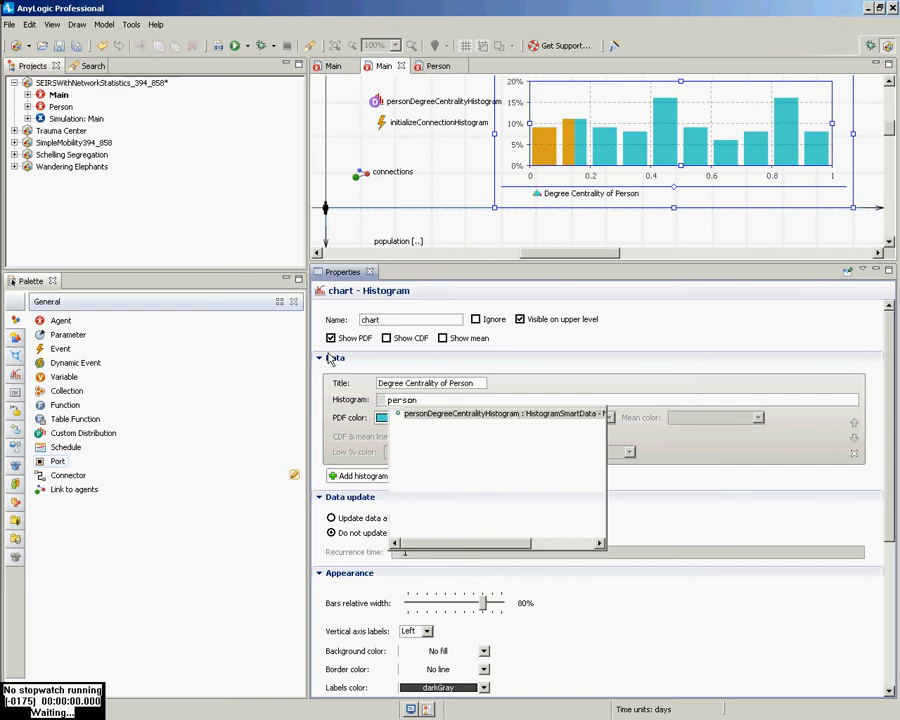
key(Return)
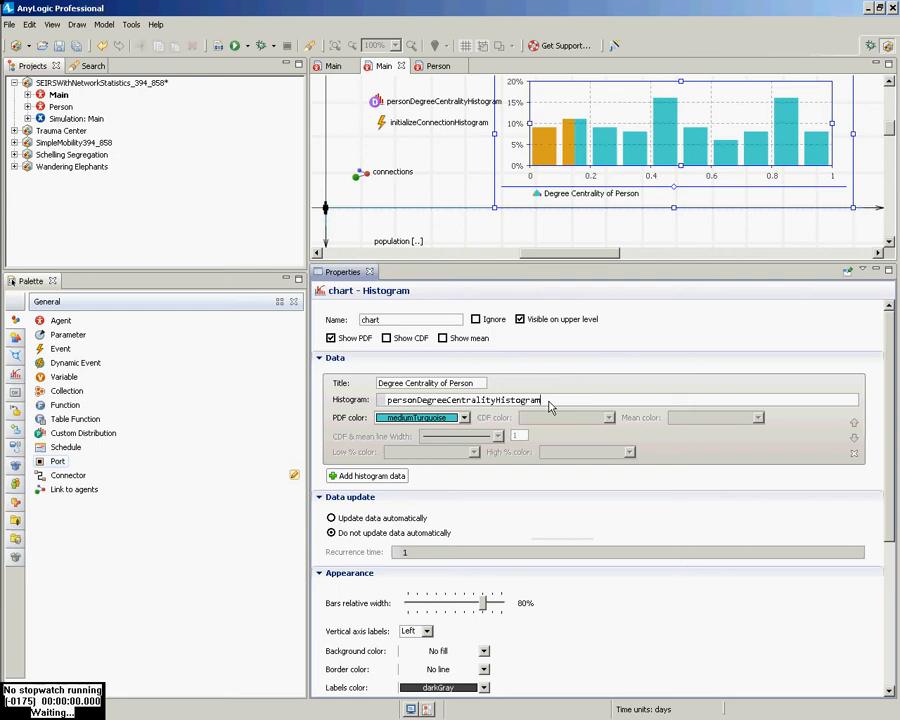
key(ctrl+s)
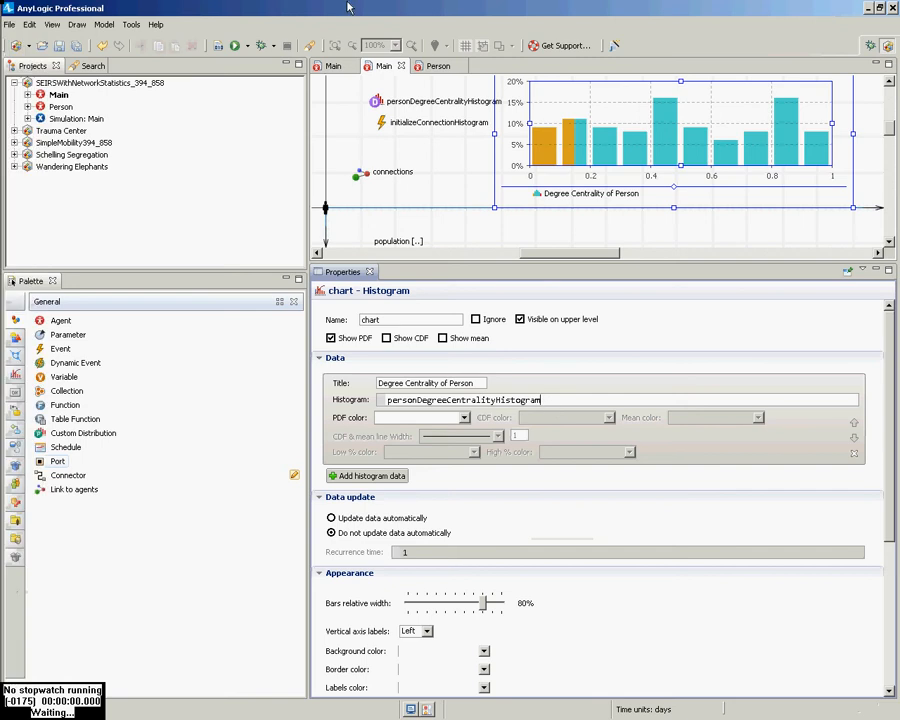
Try to run the Simulation experiment of the network statistics model.
right_click(76, 119)
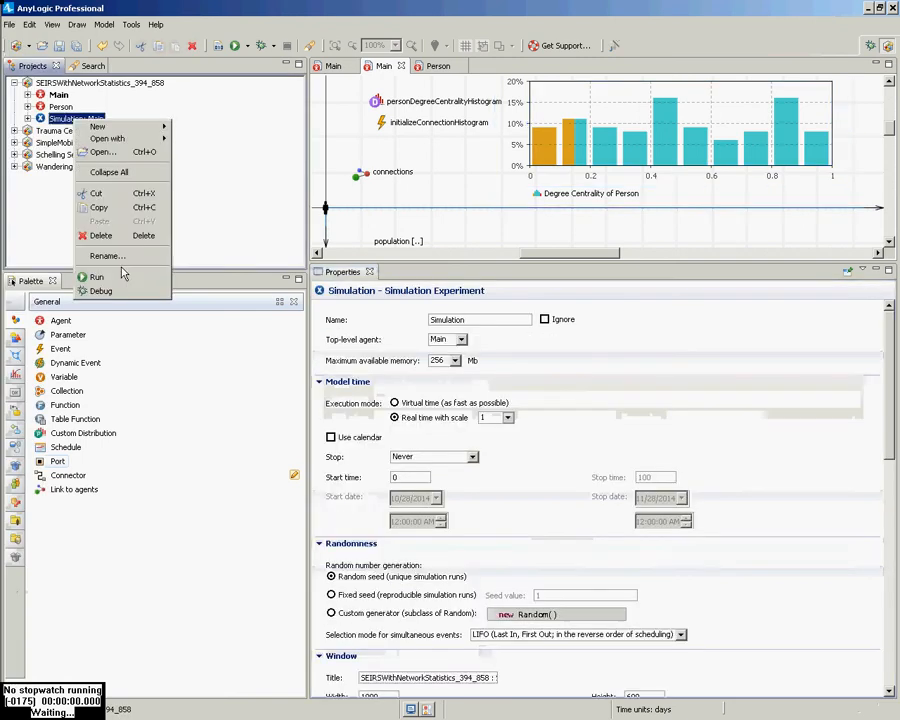
click(96, 277)
key(Escape)
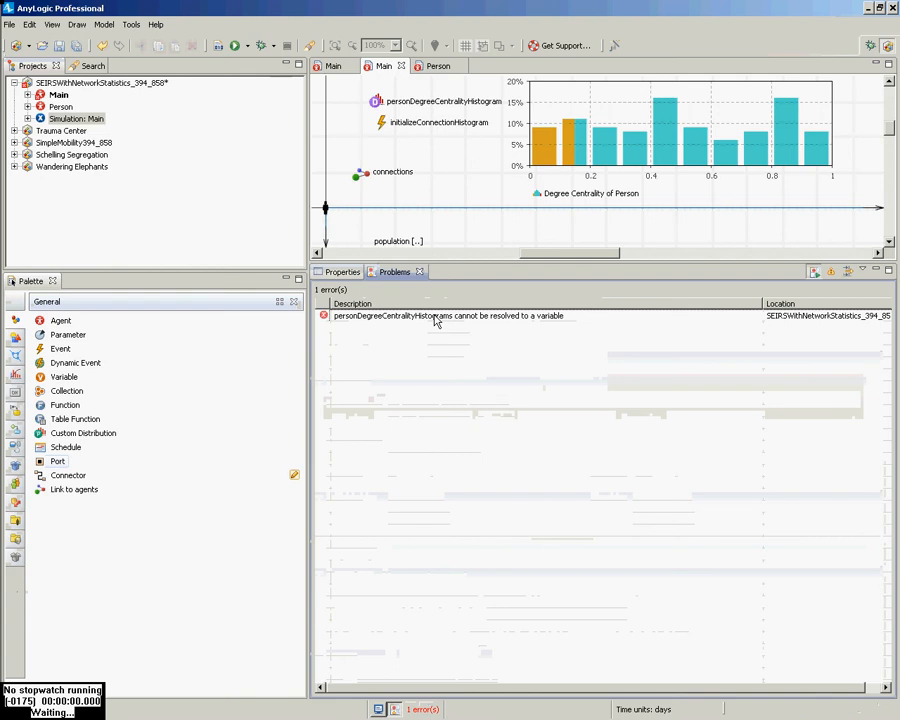
Open the chart from its reported error, correct its histogram source to personDegreeCentralityHistogram, then save and rebuild the model.
click(436, 316)
double_click(436, 316)
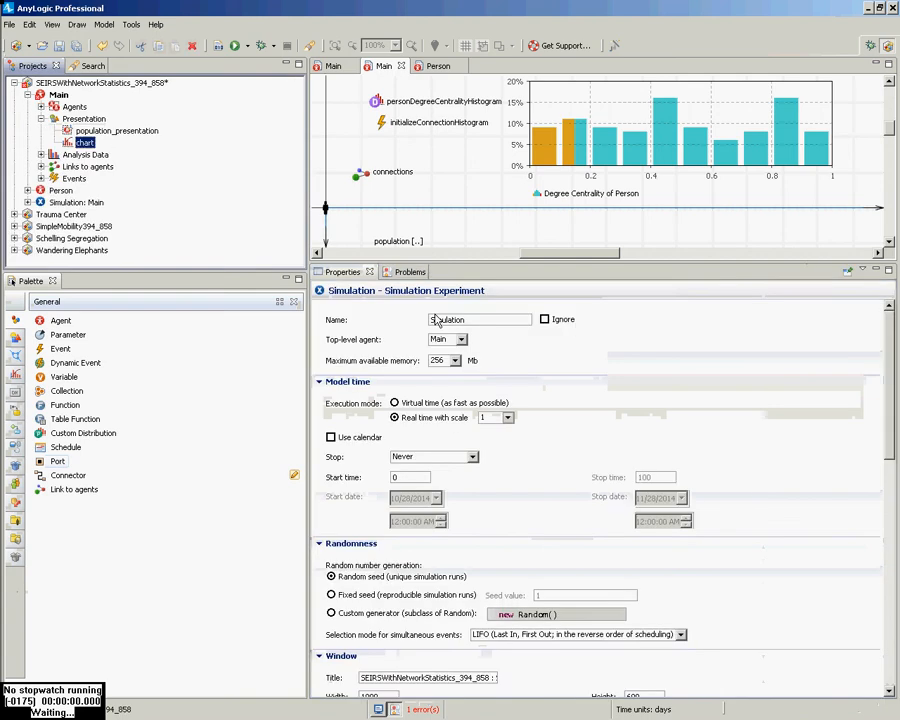
click(556, 308)
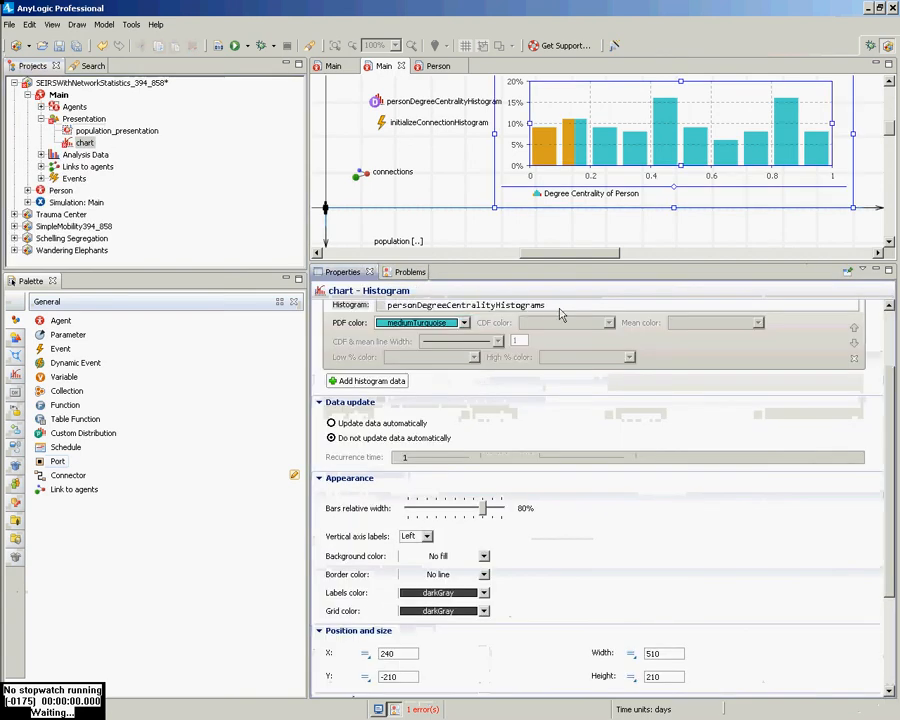
key(BackSpace)
key(ctrl+s)
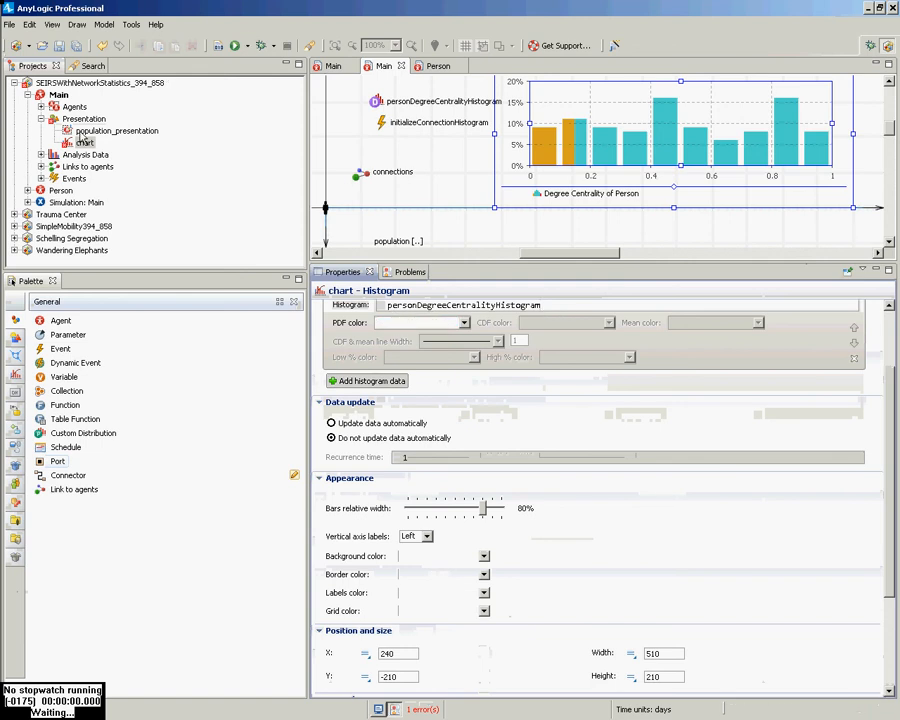
click(219, 47)
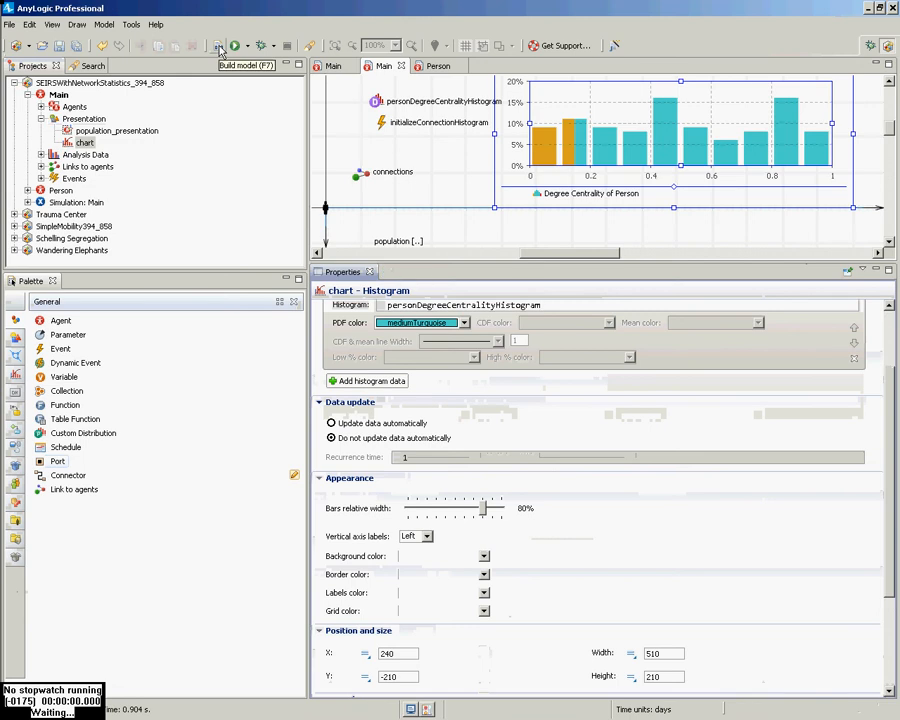
Run the Simulation experiment to view the degree centrality histogram, and close the run window.
right_click(76, 202)
click(93, 362)
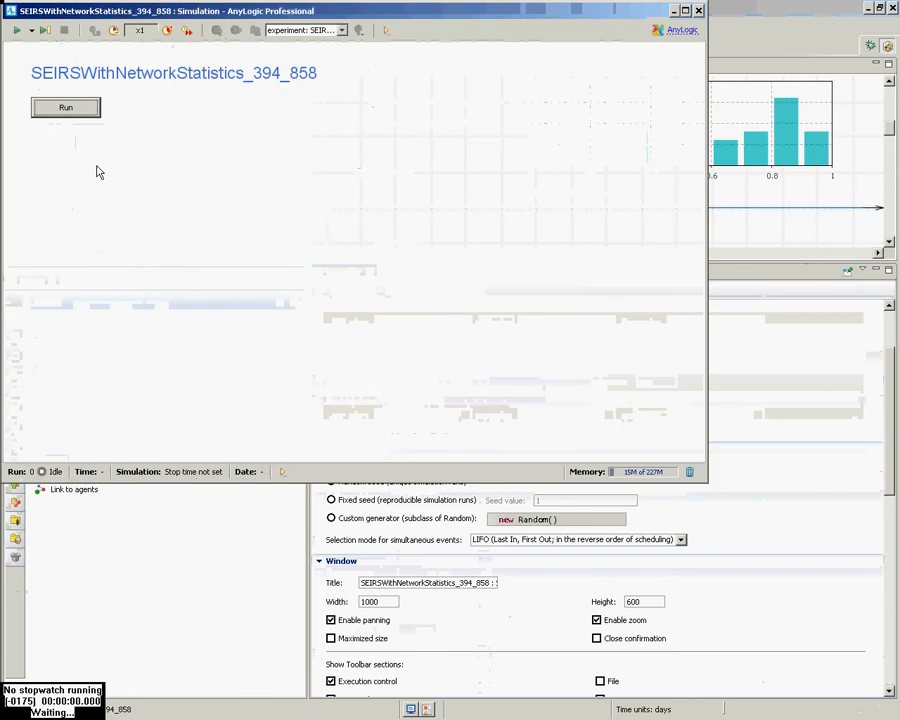
click(65, 107)
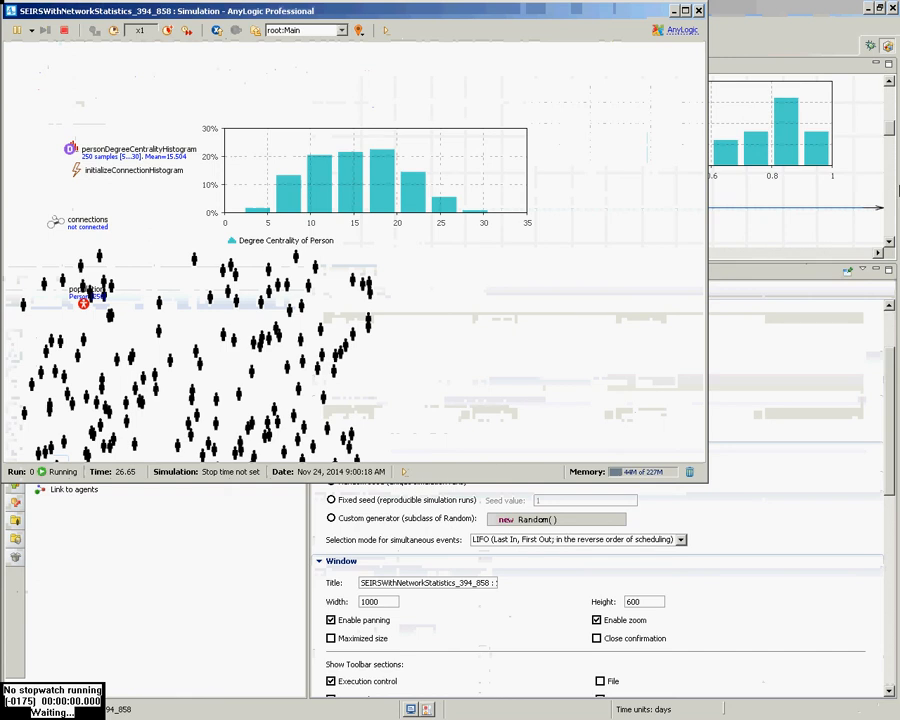
click(699, 10)
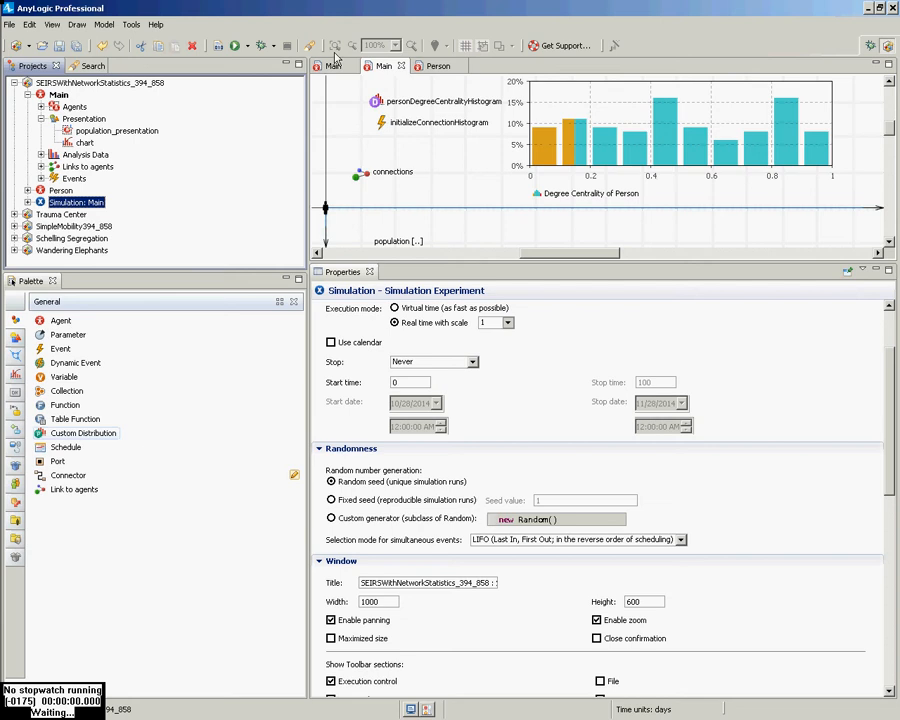
Set the Person agent's connections link to draw lines connecting agents on top of agents, and save the model.
double_click(60, 191)
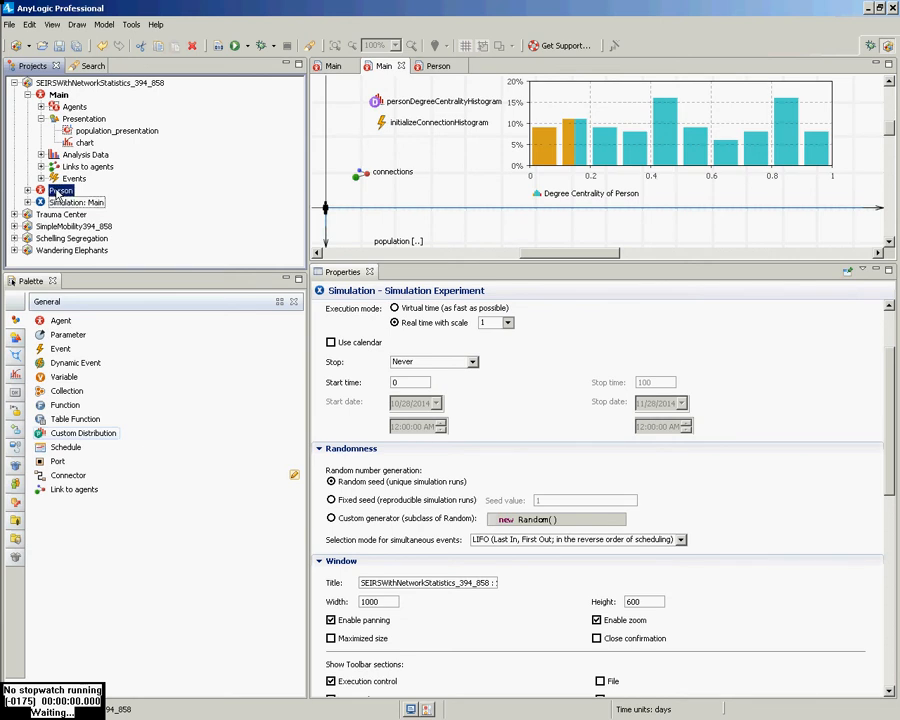
click(889, 82)
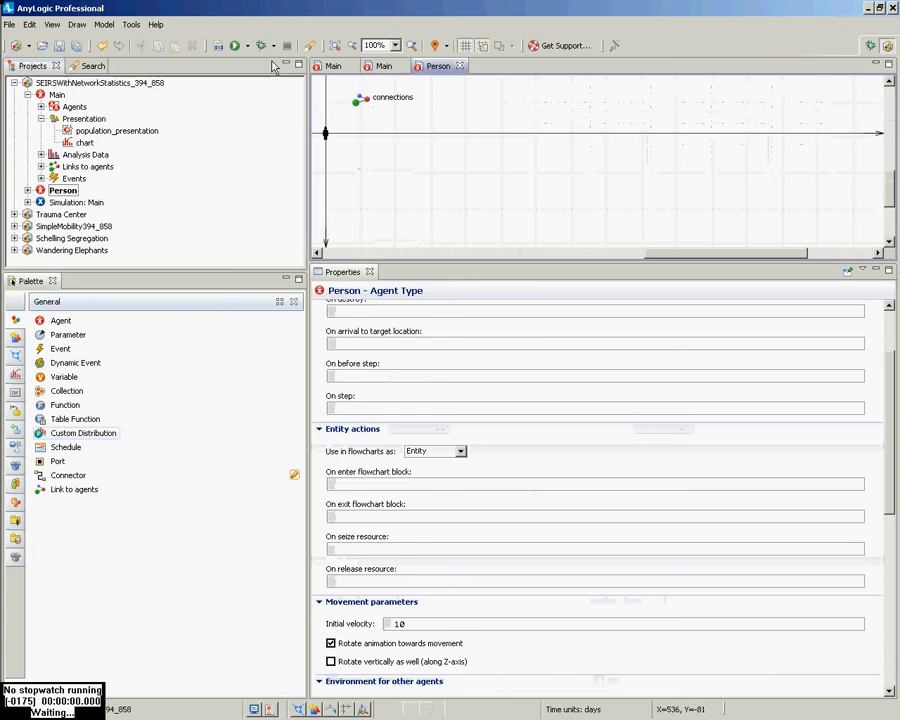
click(378, 100)
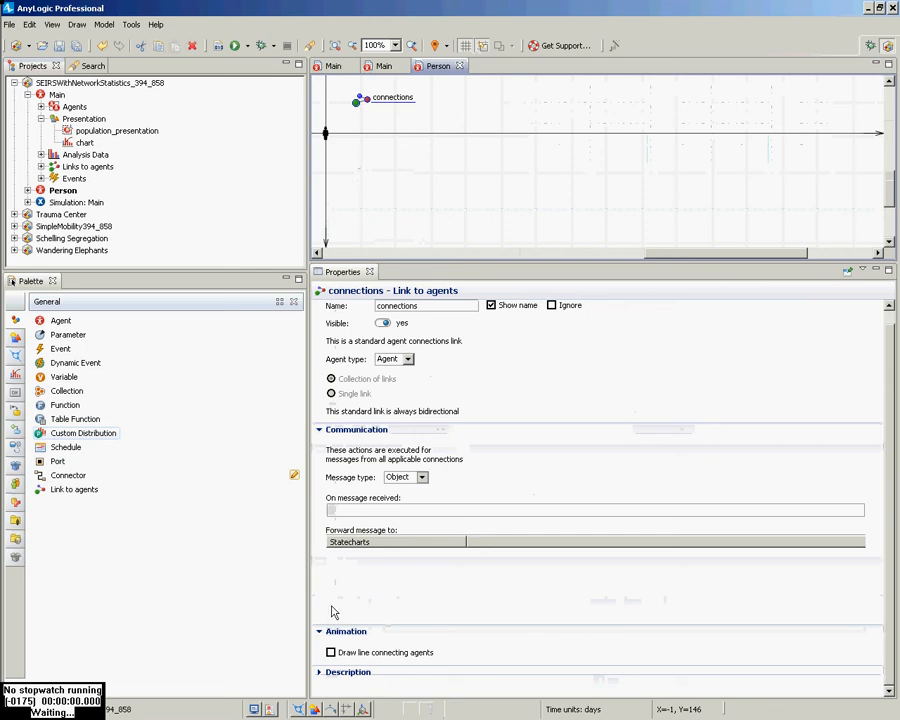
click(331, 653)
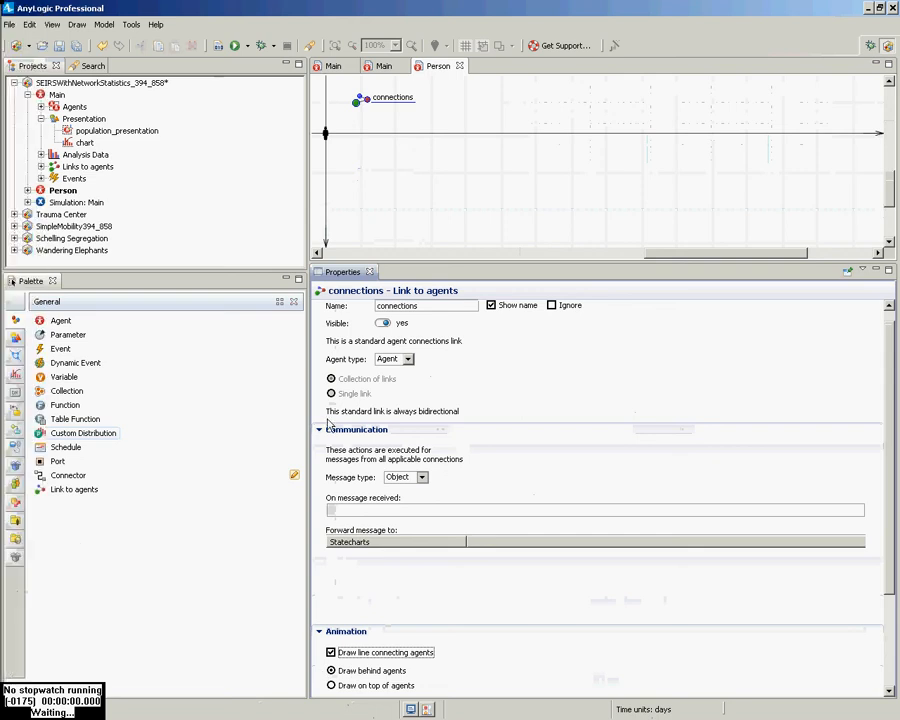
click(336, 687)
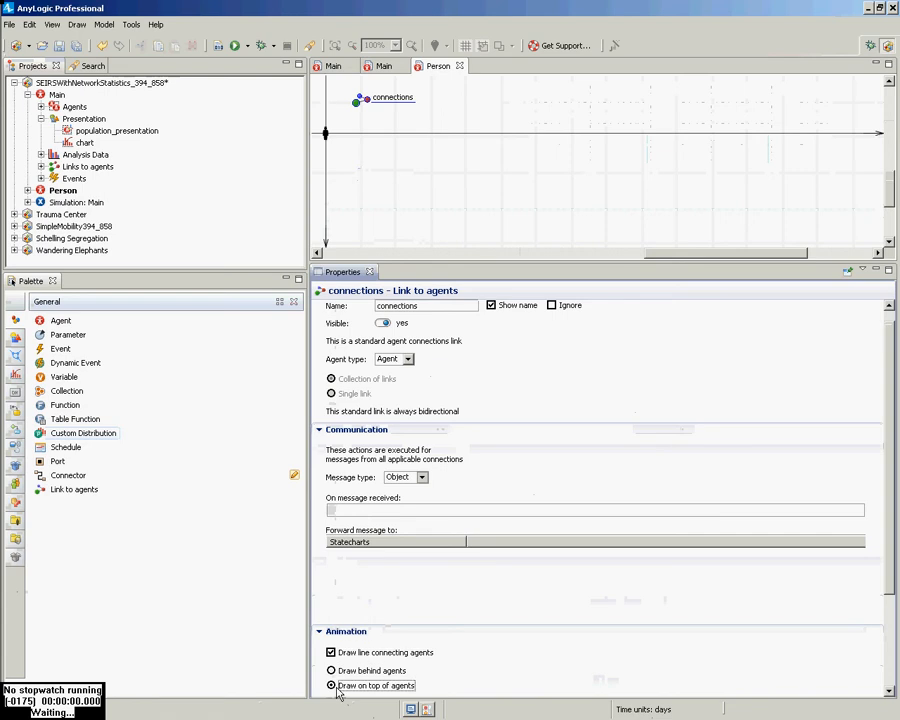
key(ctrl+s)
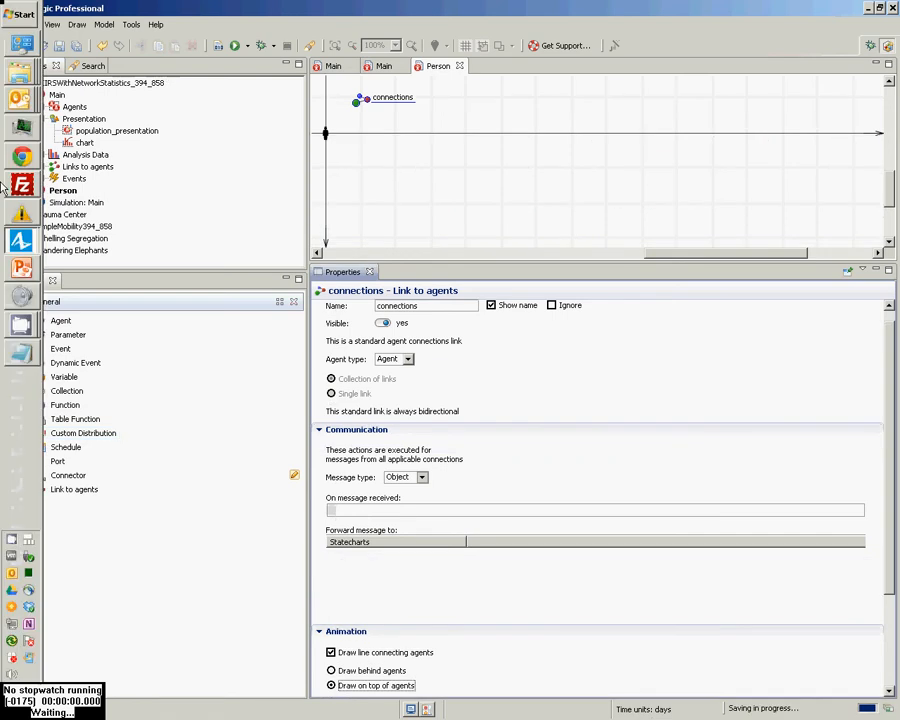
Run the Simulation experiment to view the connection lines and degree centrality histogram, and close the run window.
click(88, 203)
right_click(72, 202)
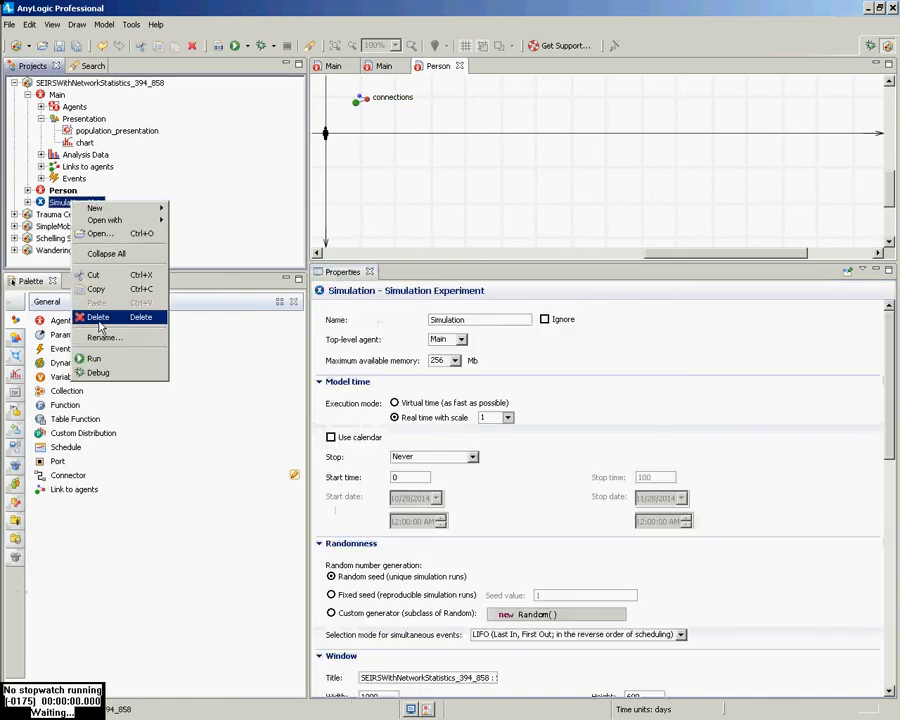
click(88, 358)
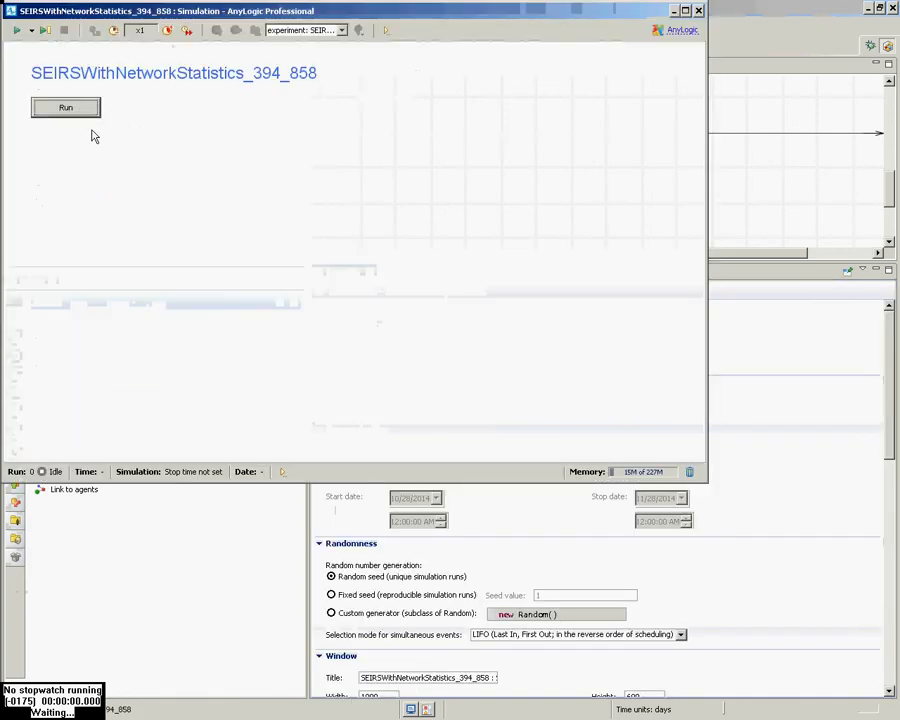
click(85, 112)
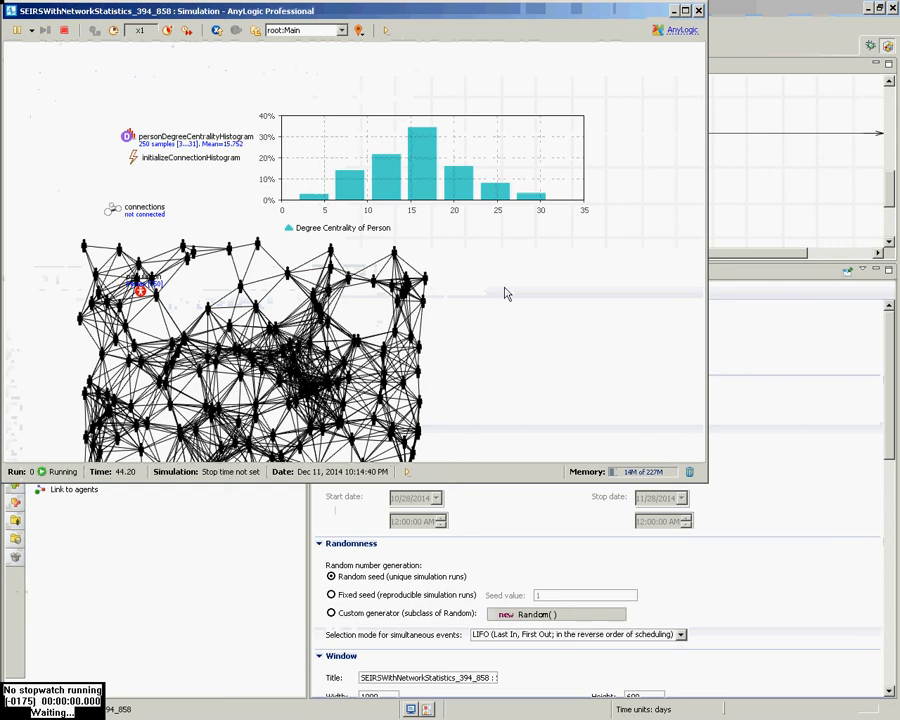
click(699, 11)
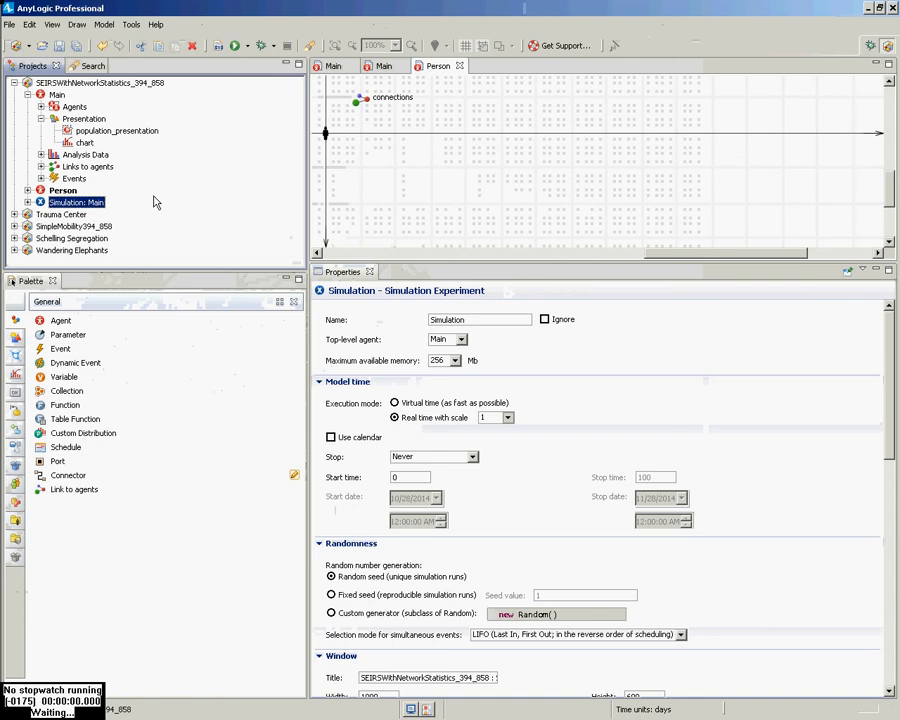
Examine the properties of the Person and Main agent types, the model, Person's connections link and the Simulation experiment.
click(50, 191)
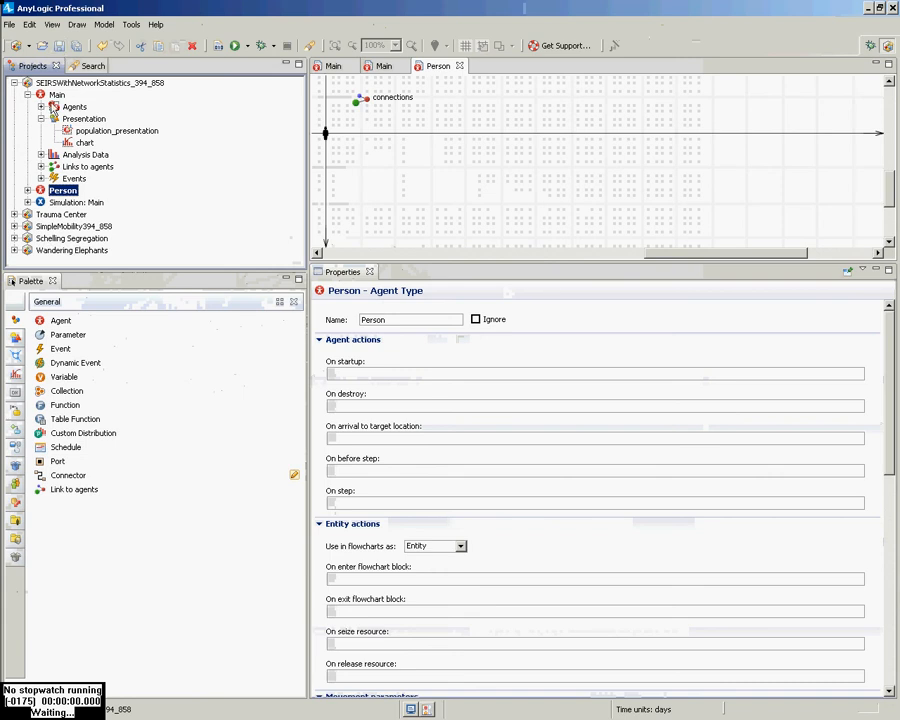
click(60, 84)
click(57, 94)
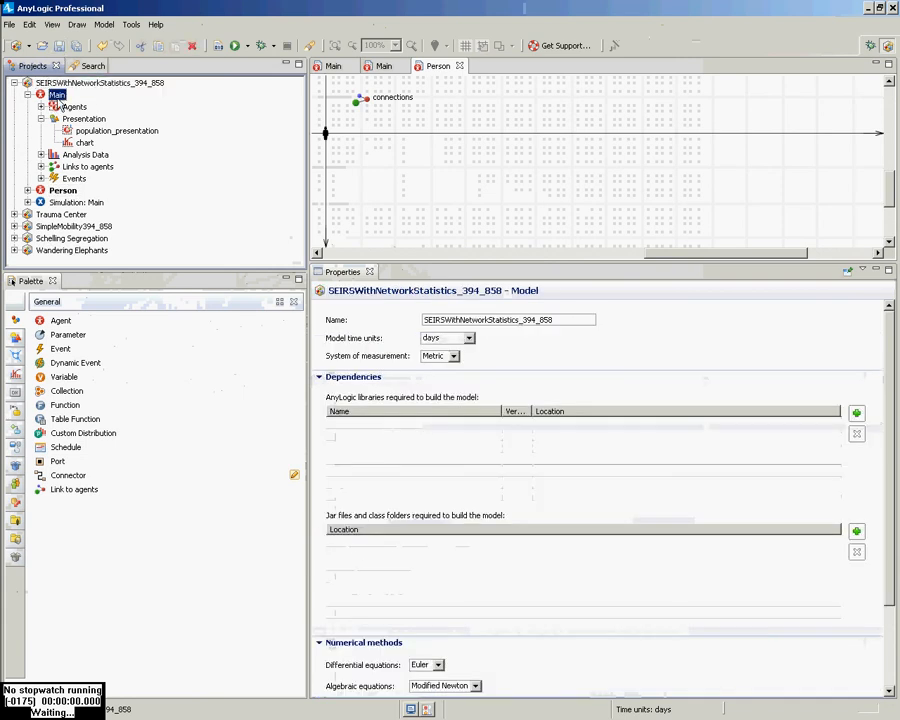
double_click(57, 95)
mouse_move(3, 258)
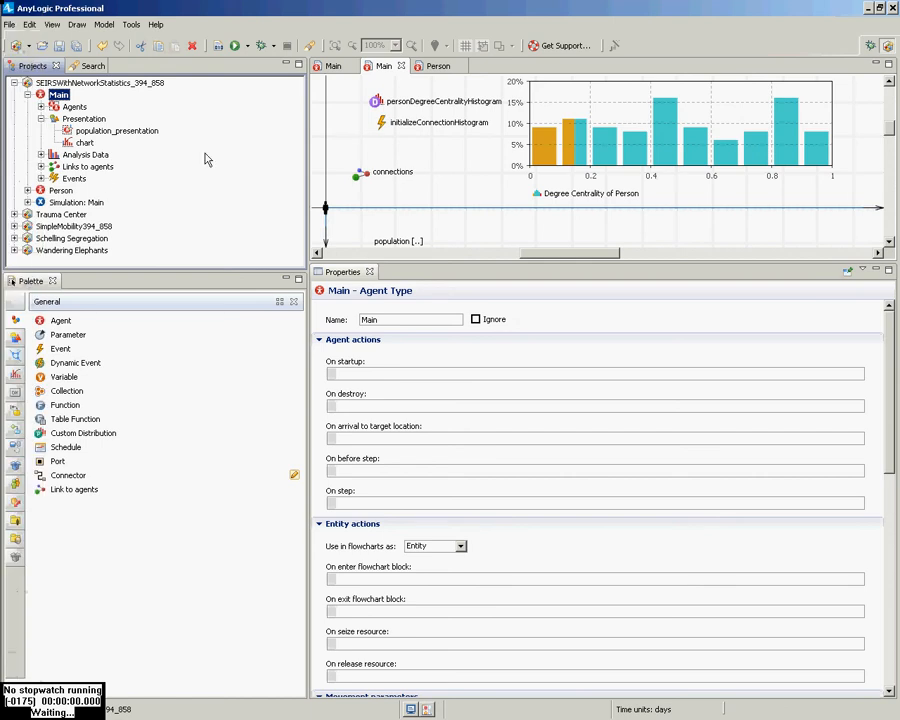
double_click(65, 193)
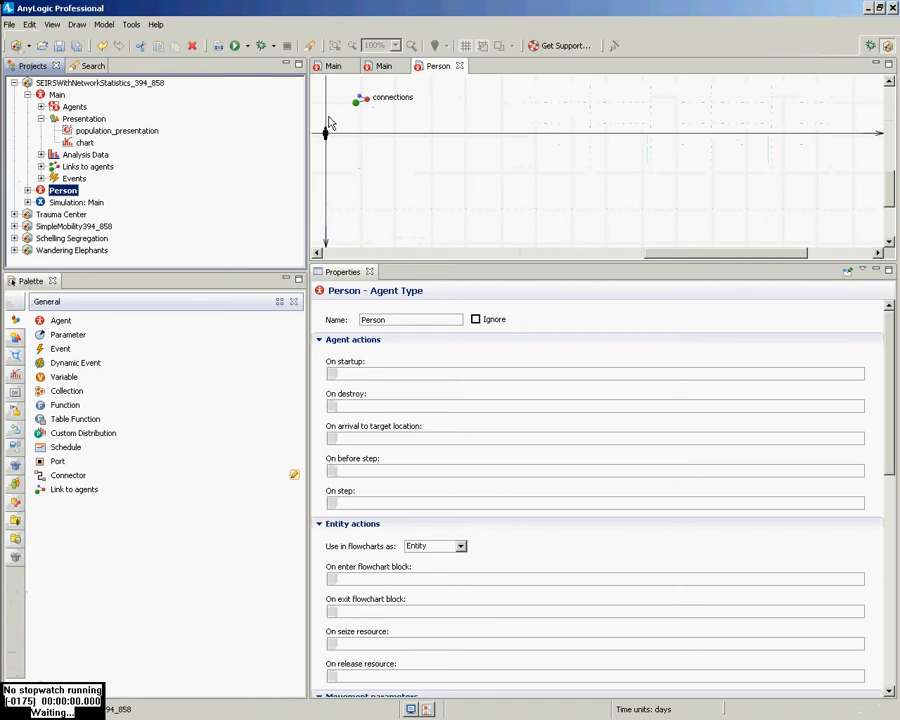
click(362, 110)
click(363, 105)
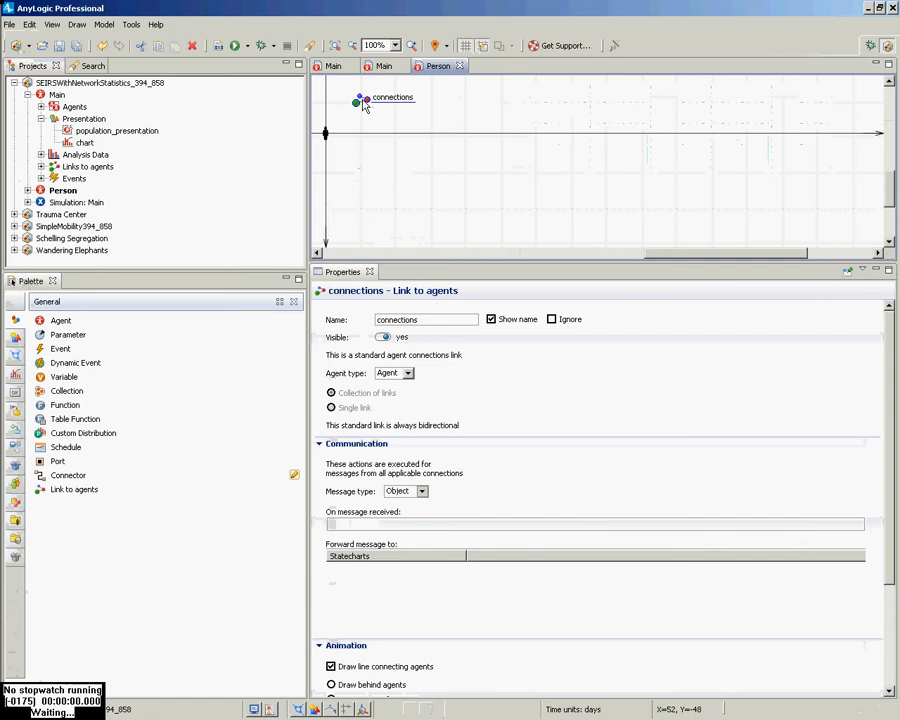
click(73, 203)
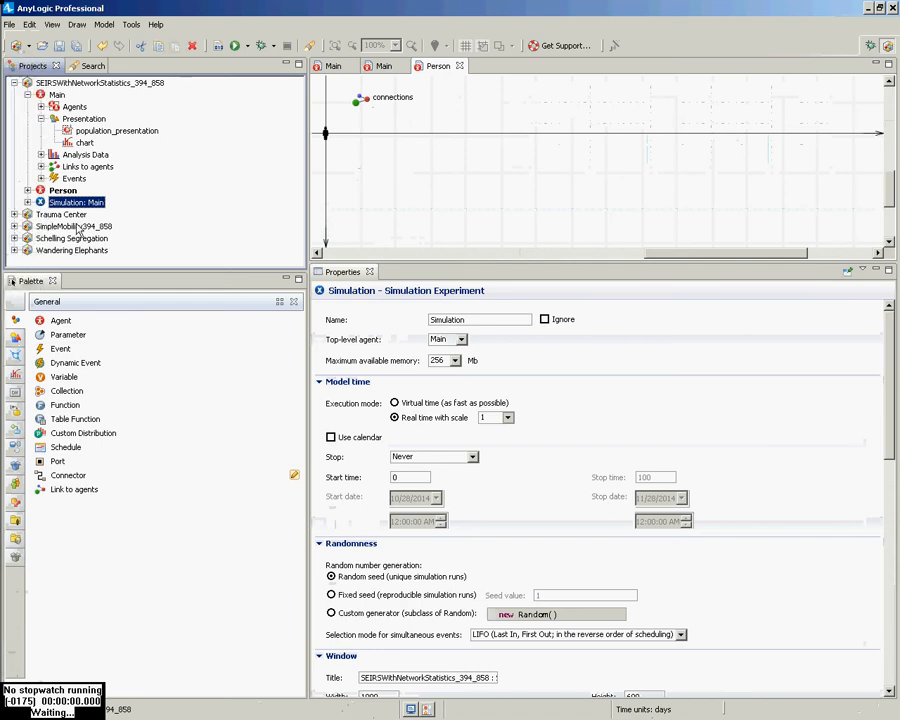
Change the Main agent's network type to Scale-free and save the model.
ctrl+click(55, 95)
double_click(55, 95)
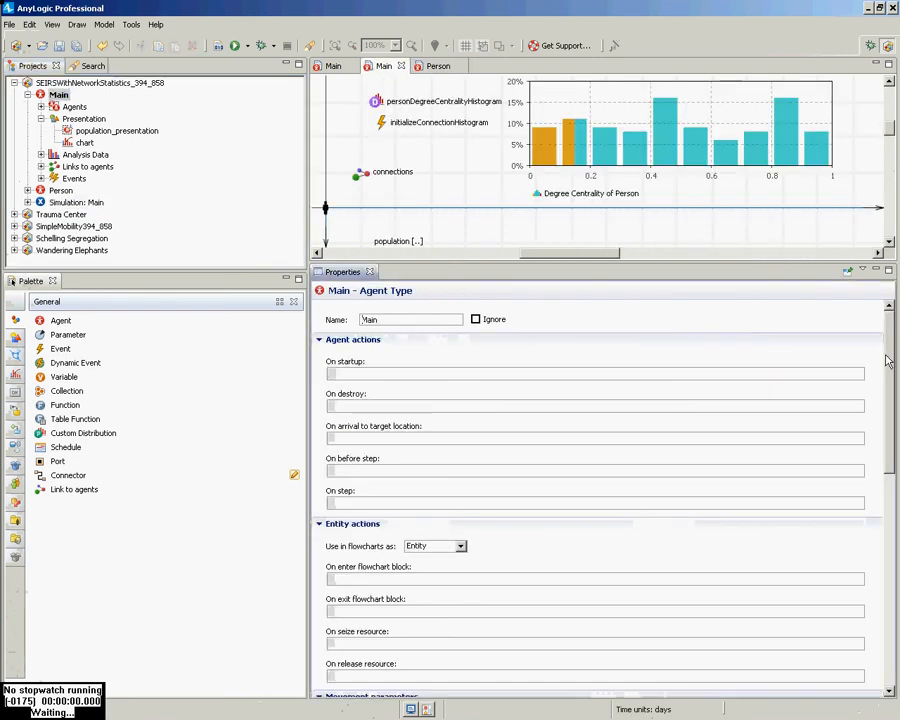
scroll(875, 586, down, 10)
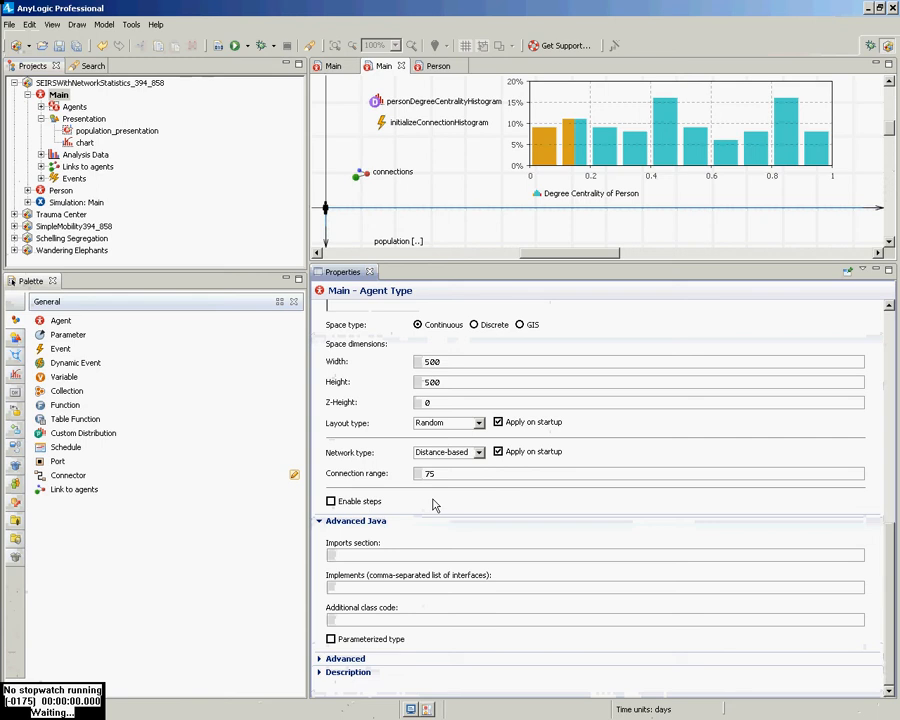
click(478, 426)
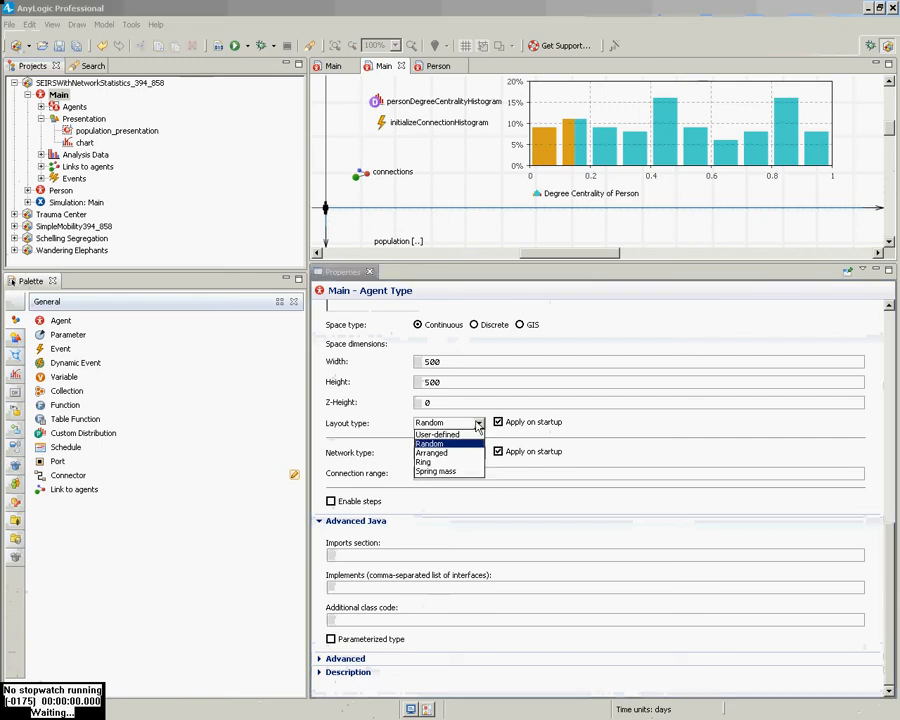
click(466, 421)
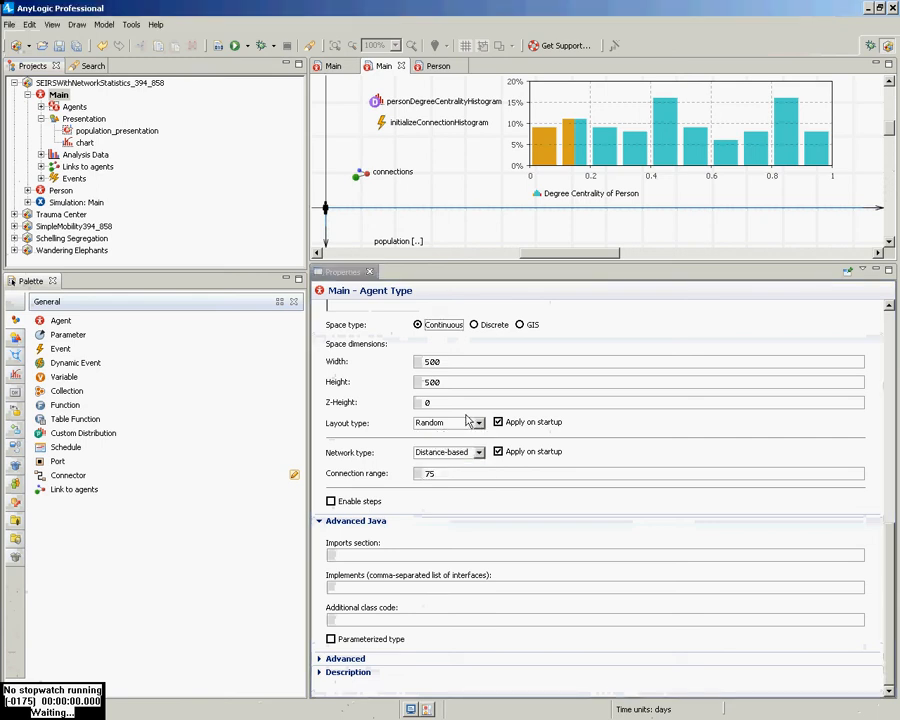
click(478, 452)
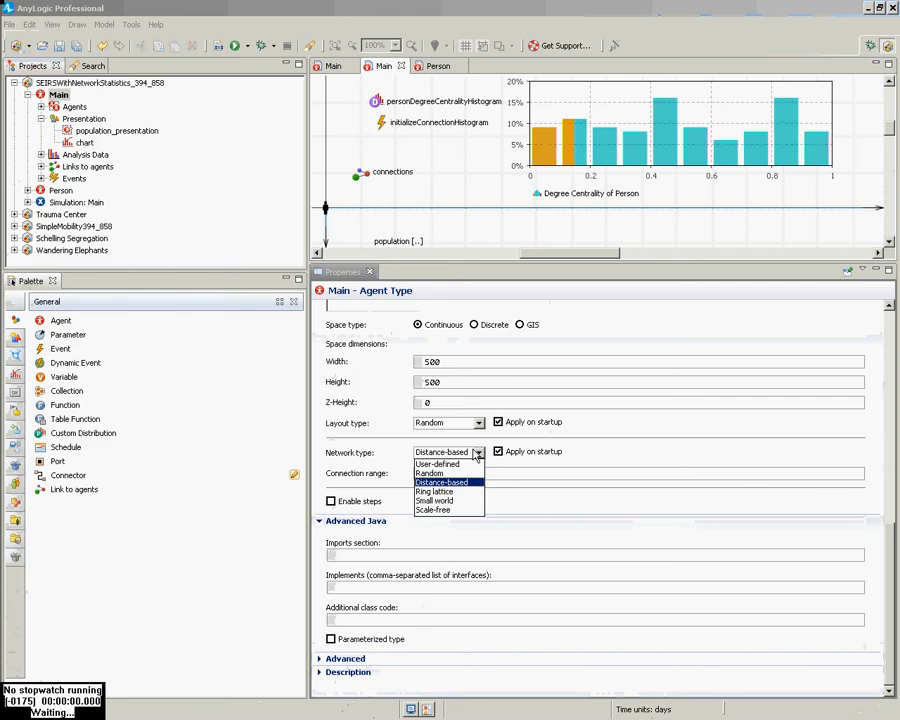
click(446, 509)
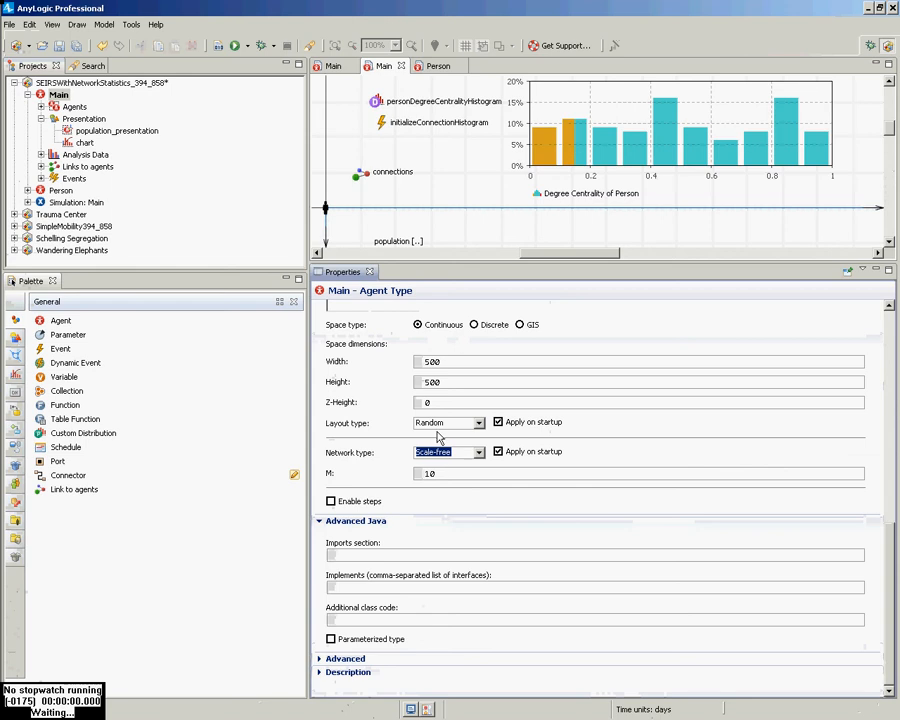
key(ctrl+s)
Run the Simulation experiment to view the degree centrality histogram of the scale-free network, and close the run window.
click(76, 202)
right_click(76, 202)
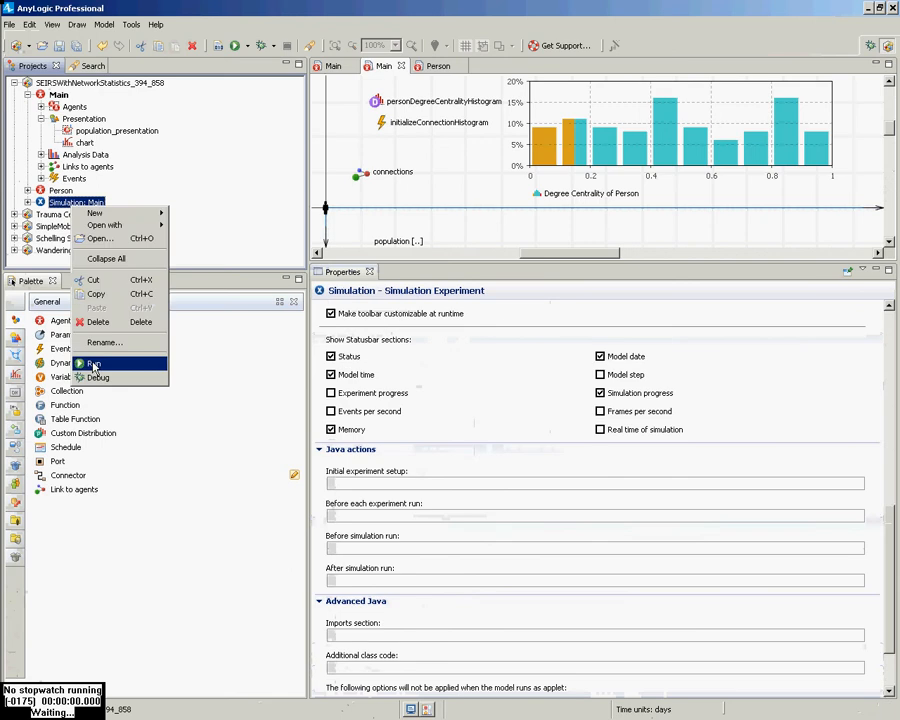
click(93, 366)
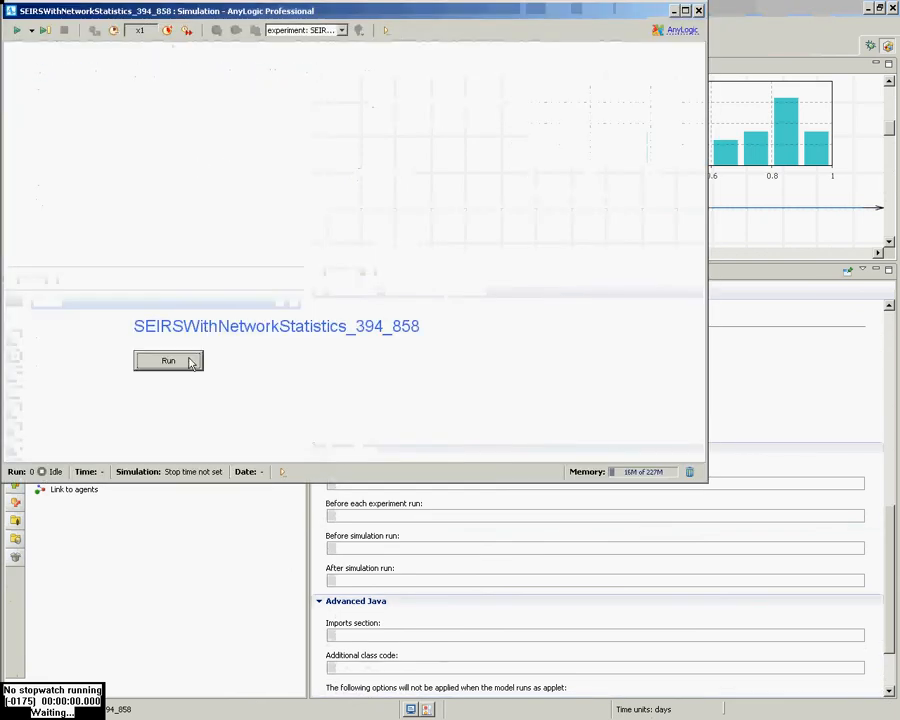
click(190, 362)
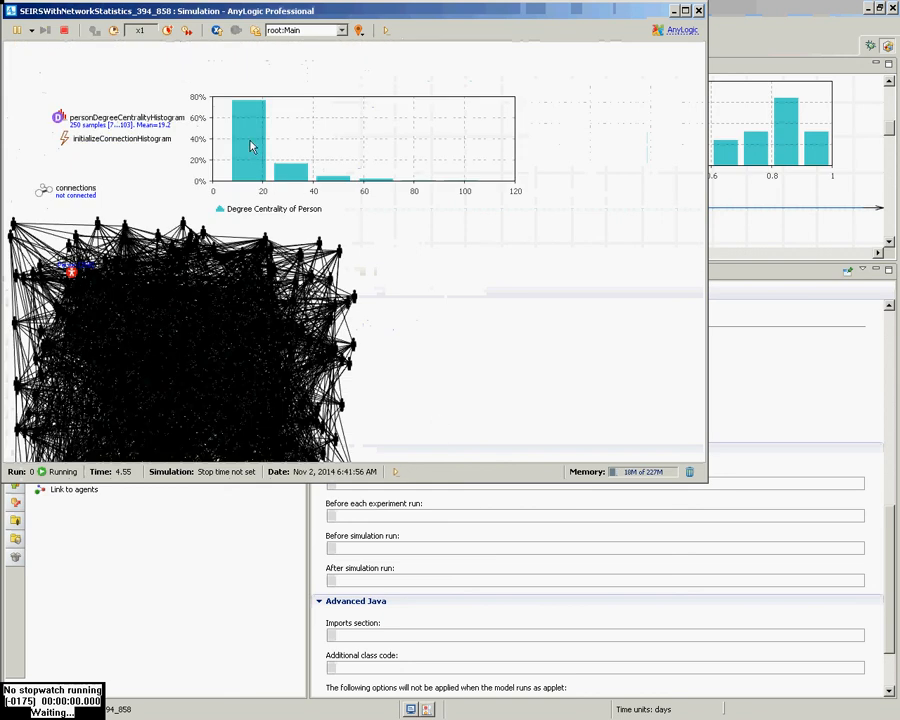
click(698, 12)
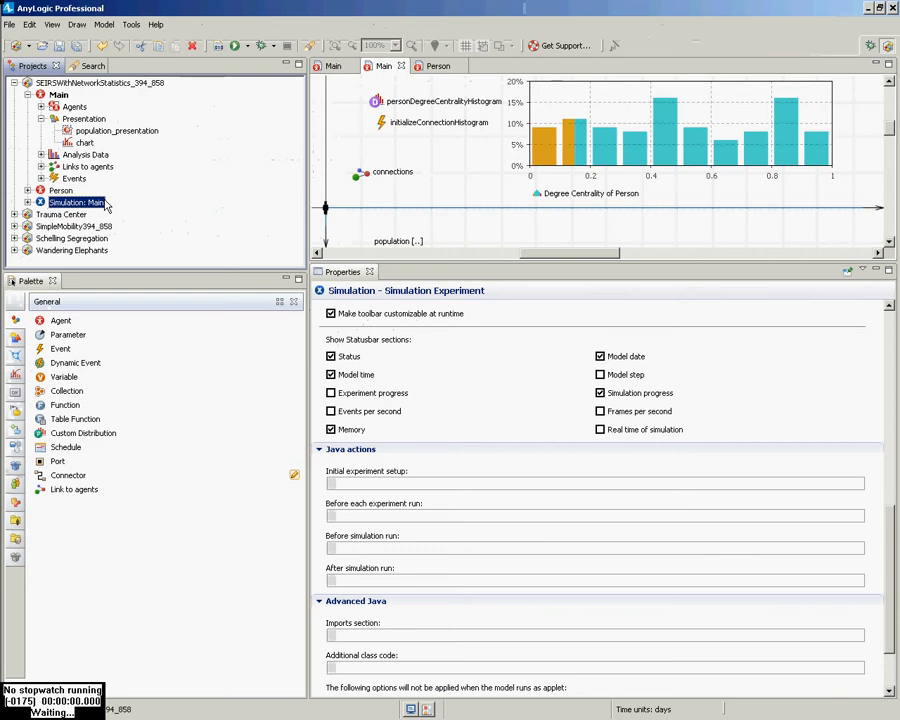
Change the Main agent's network type to Ring lattice.
click(58, 95)
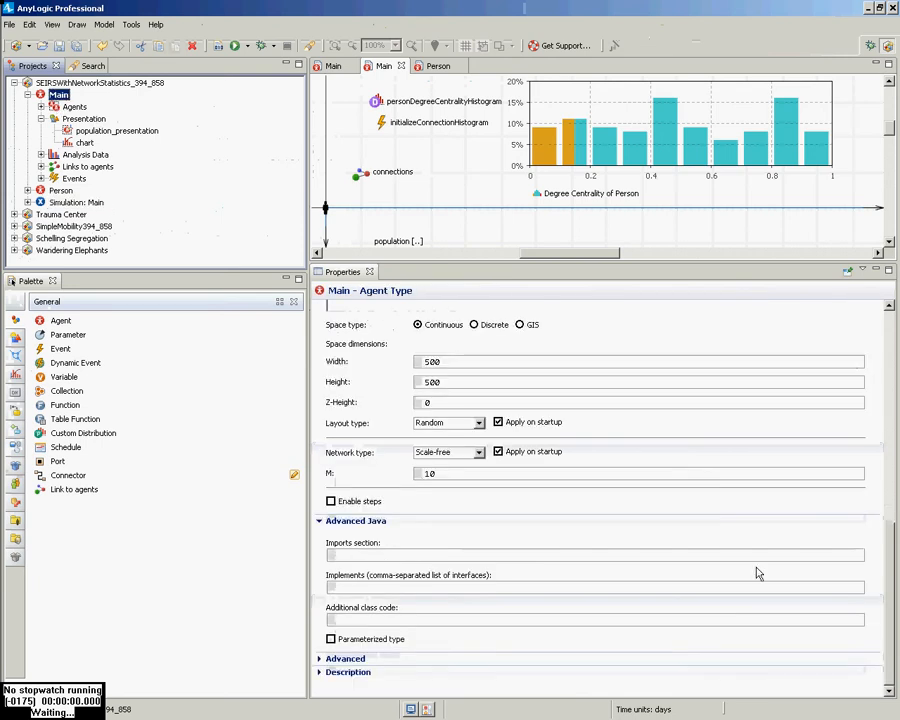
click(478, 452)
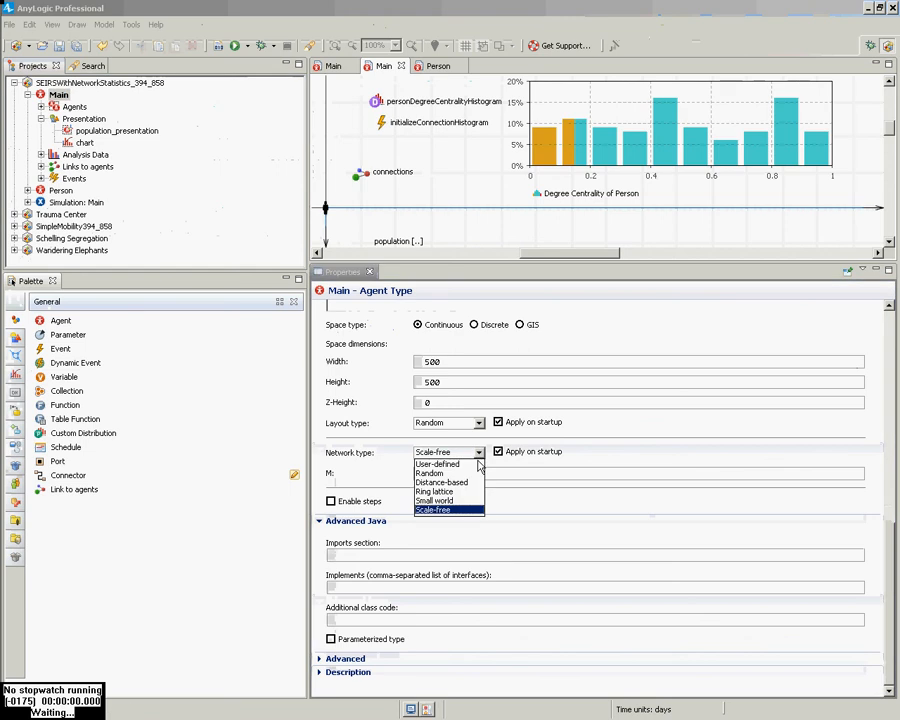
click(446, 491)
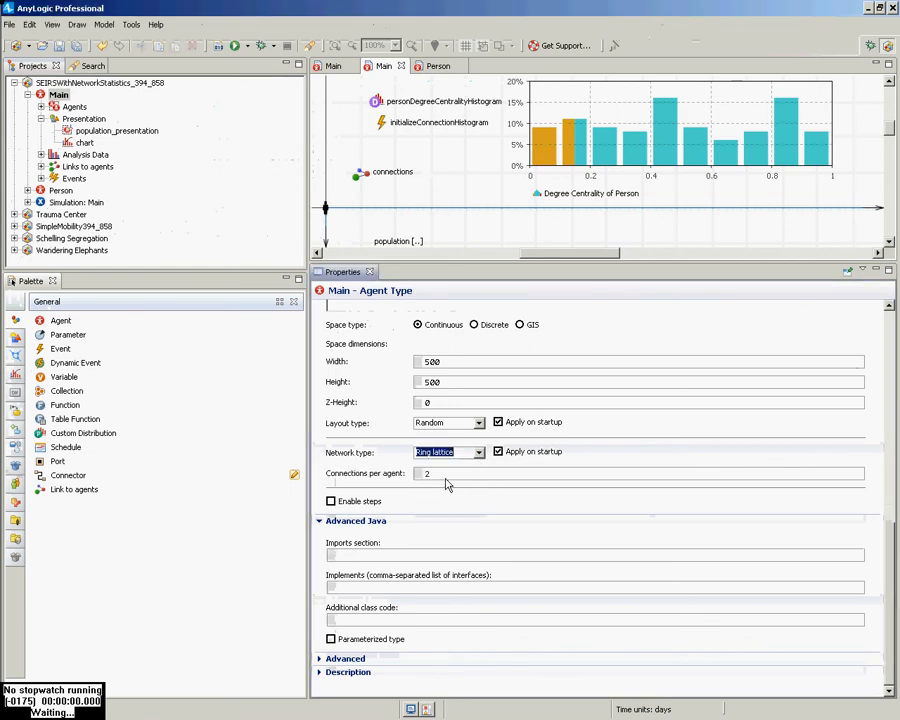
Run the Simulation experiment to view the degree centrality histogram of the ring lattice network, and close the run window.
right_click(80, 203)
click(104, 360)
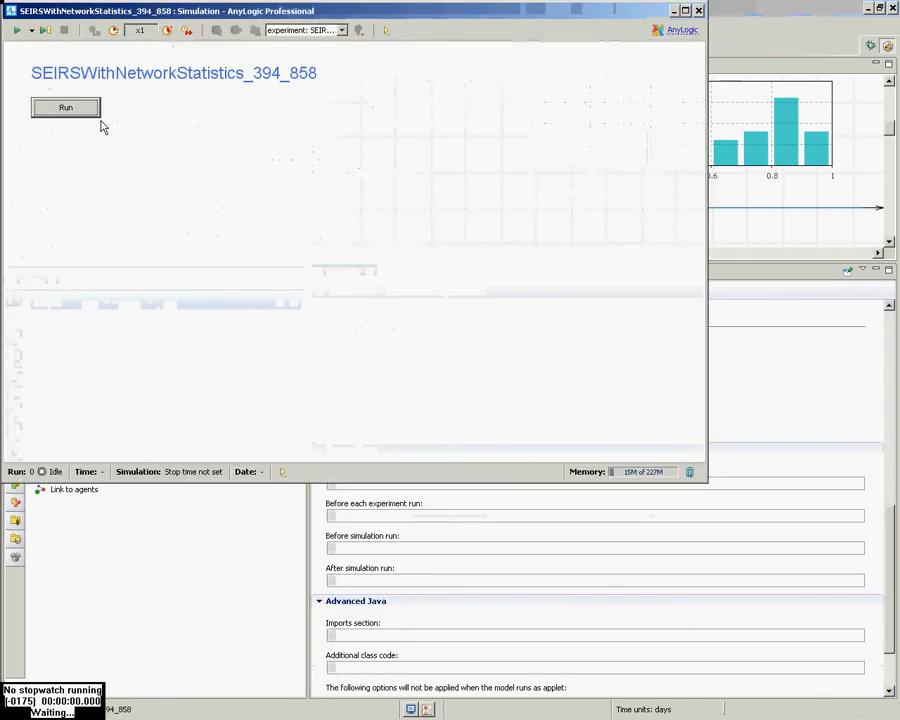
click(94, 111)
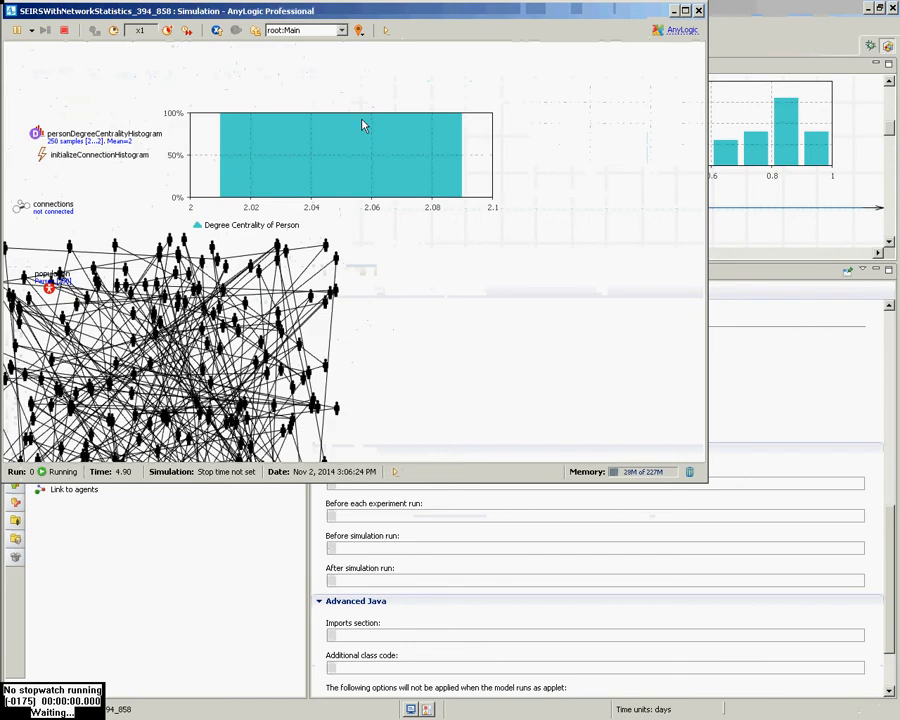
click(698, 12)
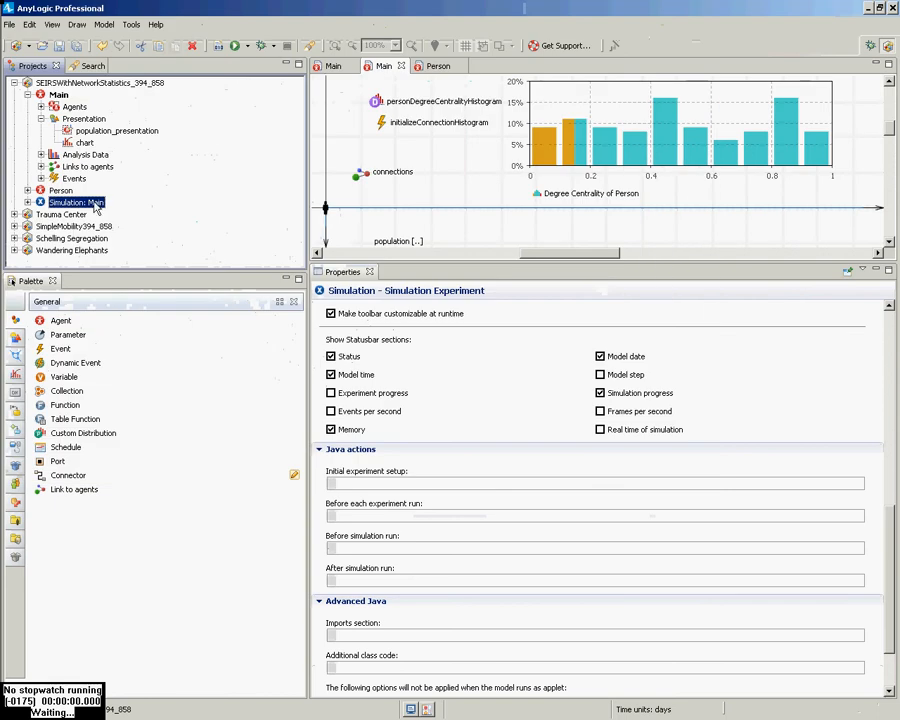
Change the Main agent's network type to Random.
click(58, 94)
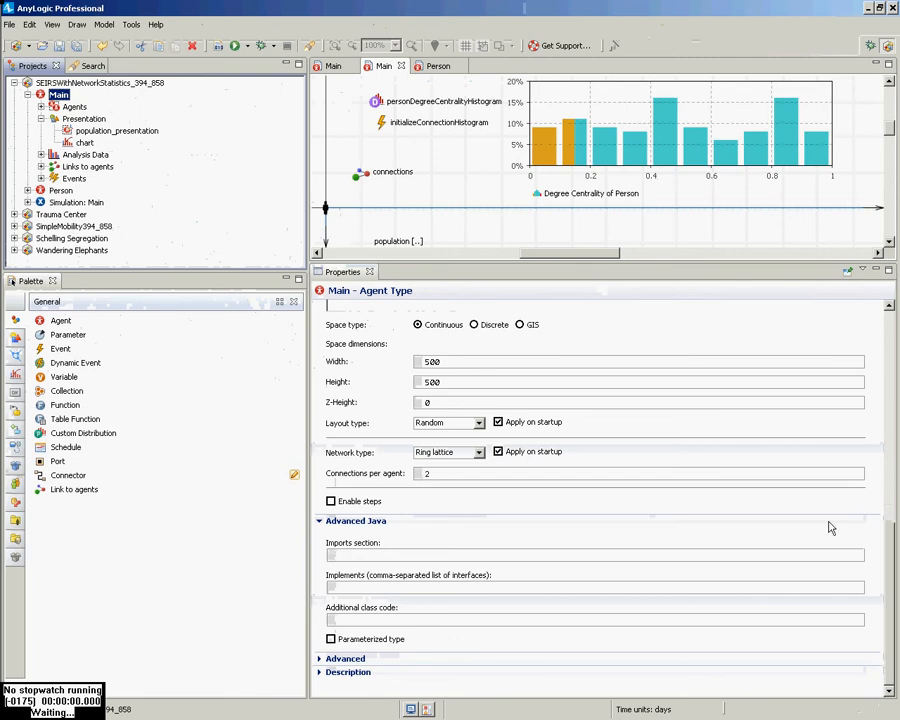
click(478, 453)
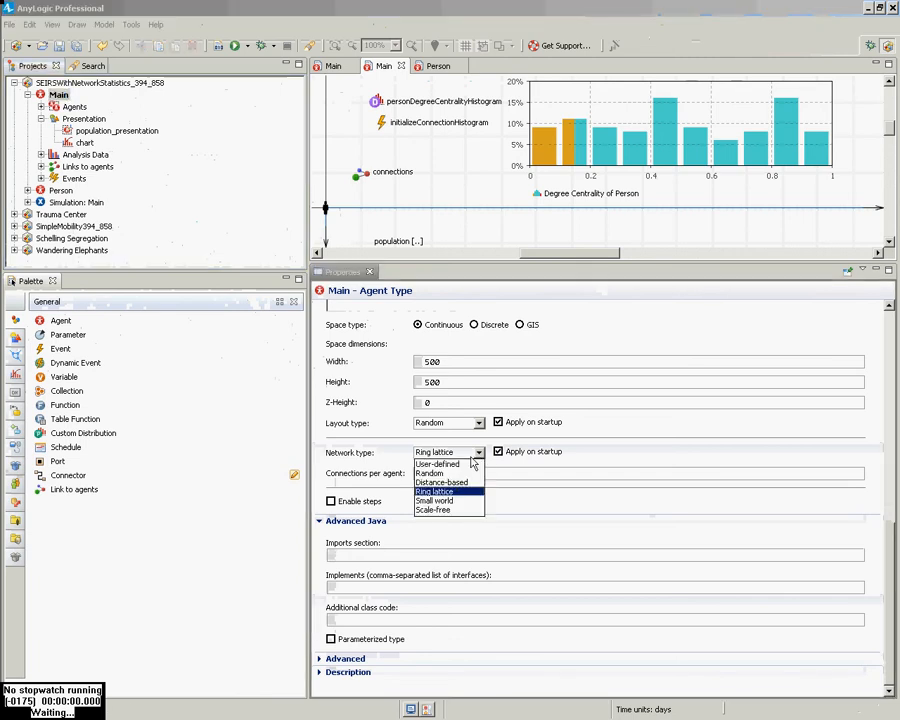
click(435, 475)
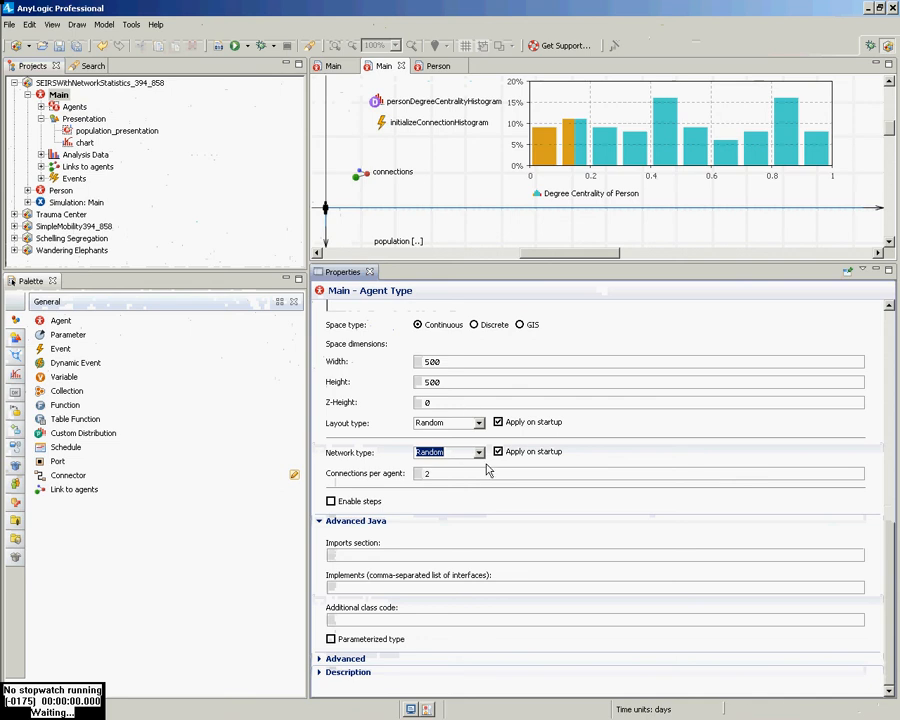
Set the random network's connections per agent to 5, and run the Simulation experiment to view its degree centrality histogram.
double_click(432, 477)
text(5)
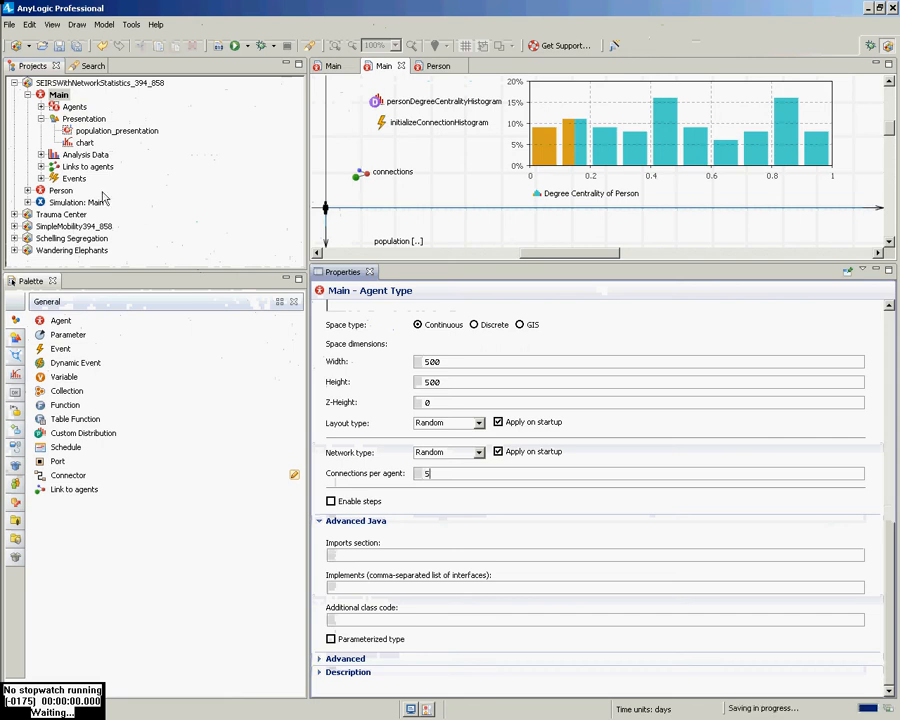
right_click(84, 204)
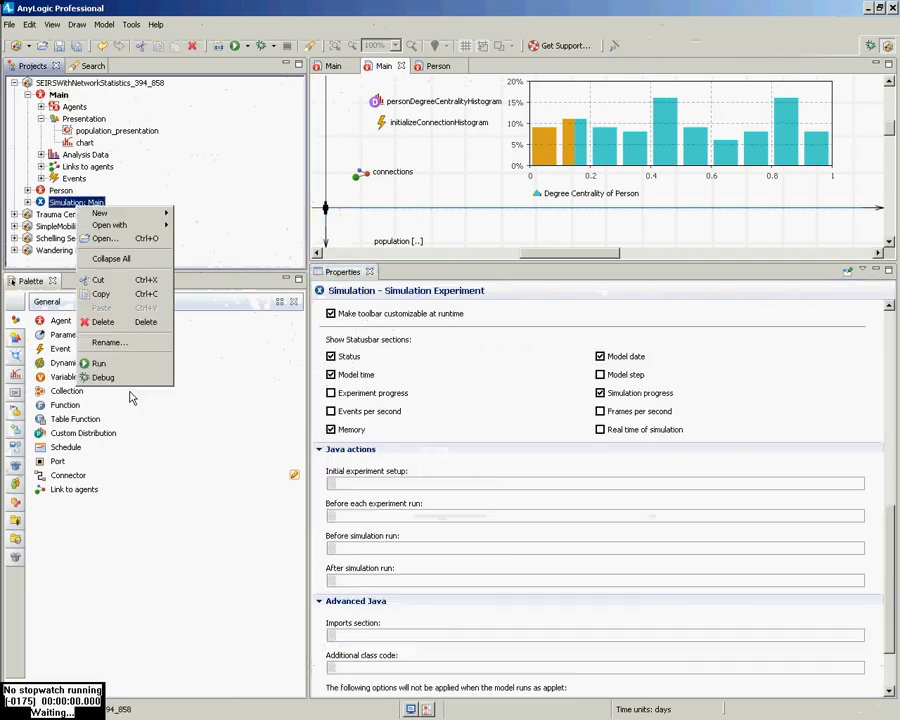
click(127, 366)
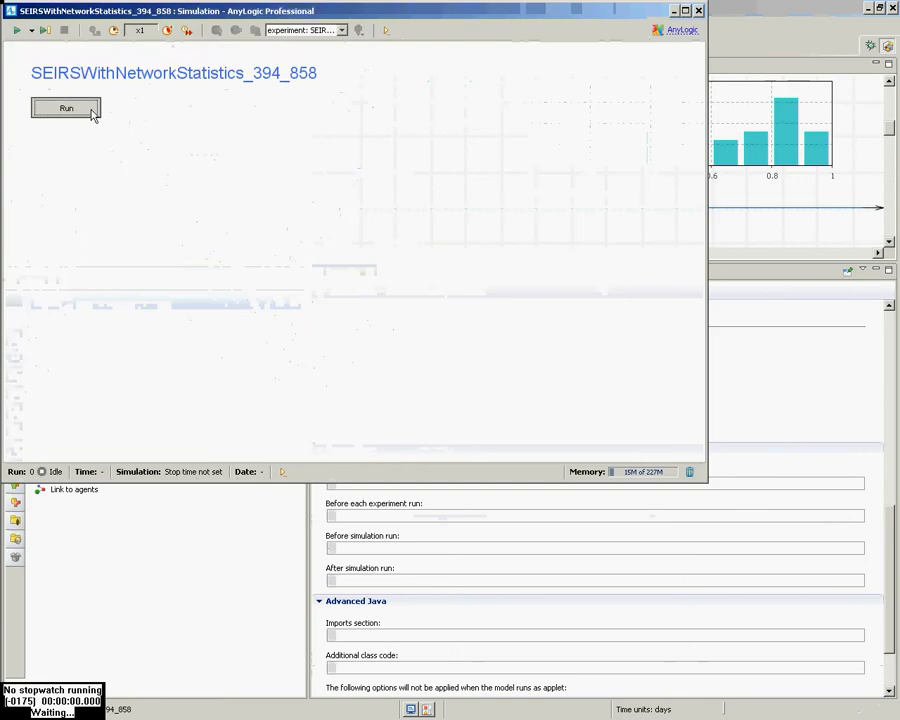
click(90, 108)
drag(392, 145, 452, 360)
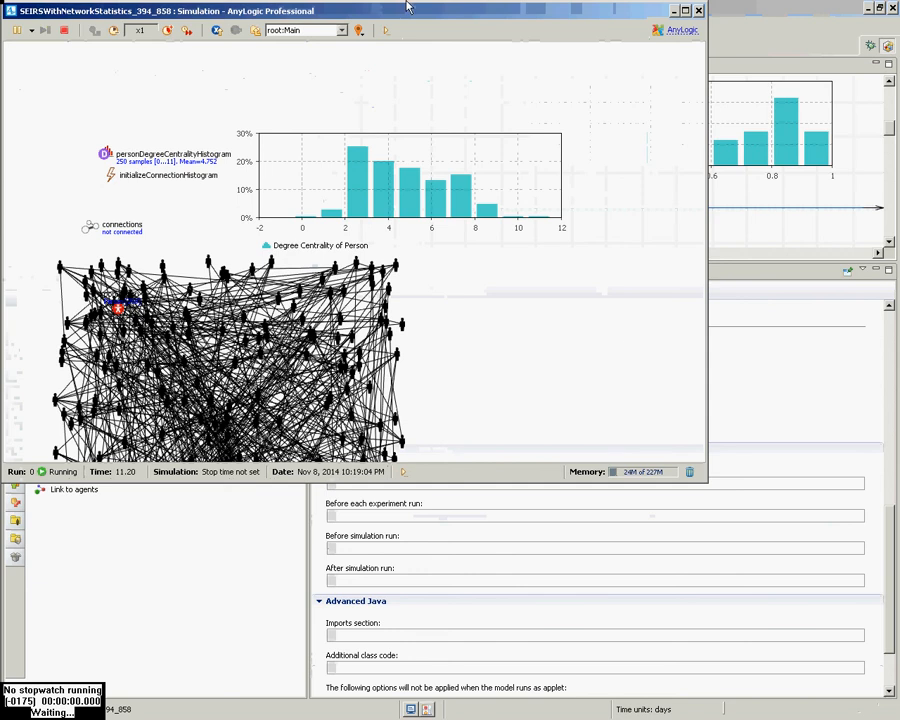
click(699, 11)
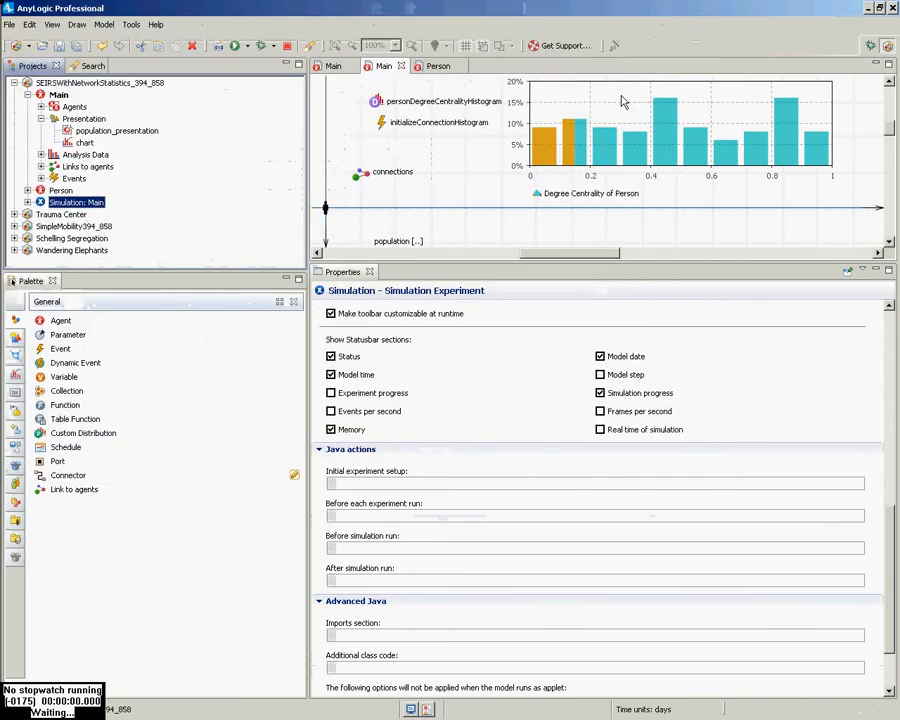
Change the Main agent's network type to Distance-based with a connection range of 75, and save the model.
click(52, 96)
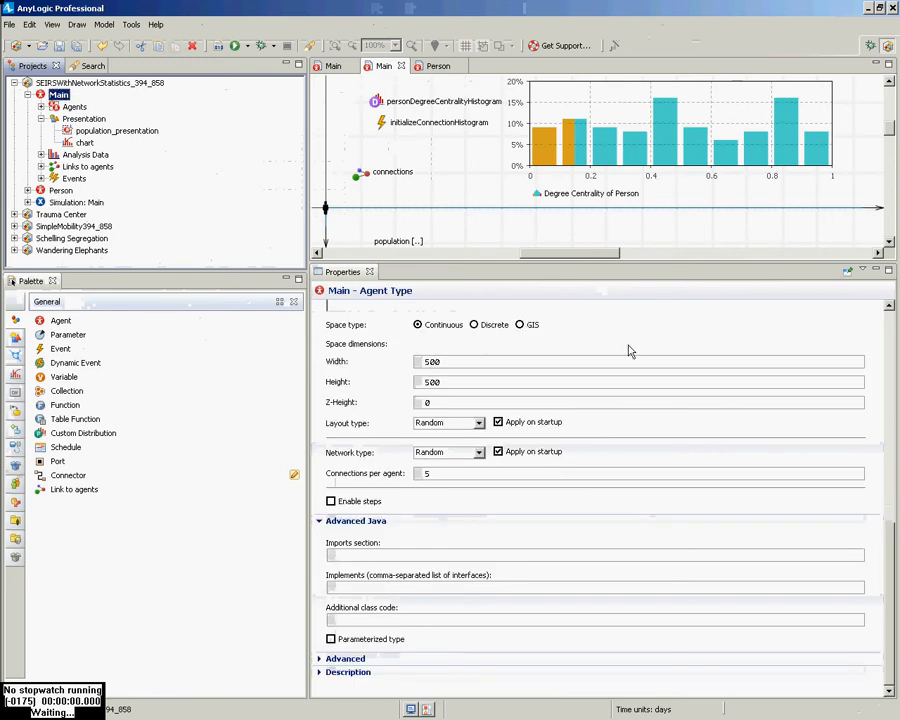
click(647, 343)
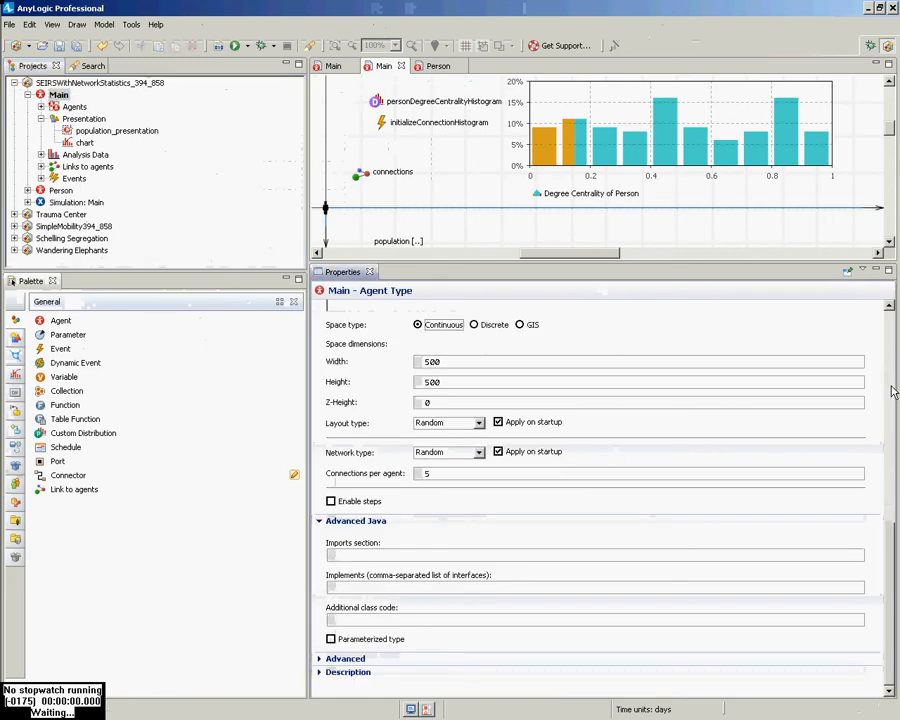
scroll(618, 480, up, 6)
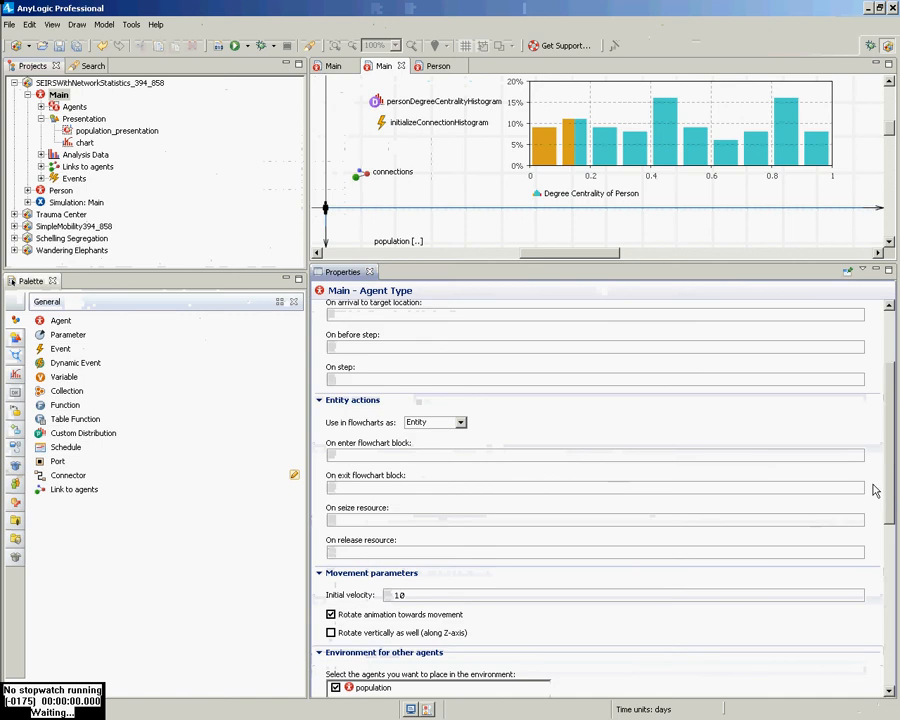
scroll(878, 405, up, 3)
scroll(878, 405, down, 9)
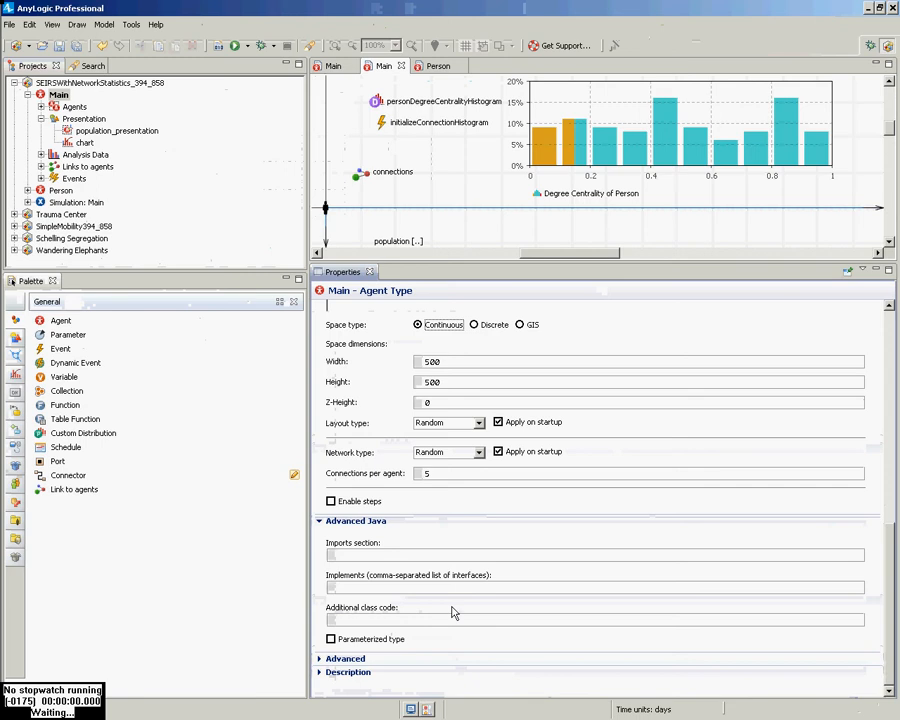
click(479, 452)
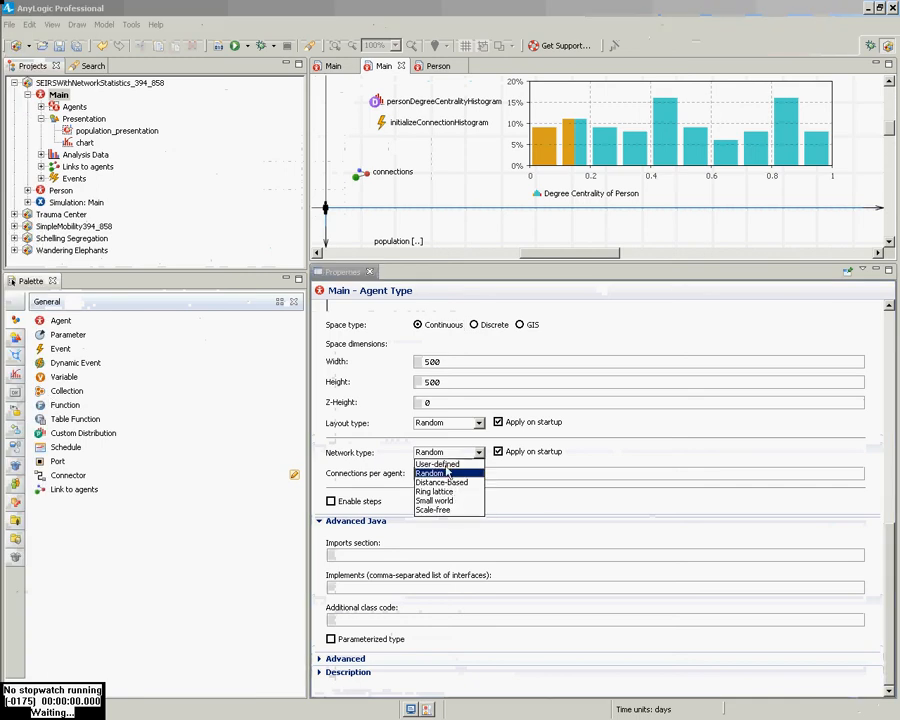
click(446, 477)
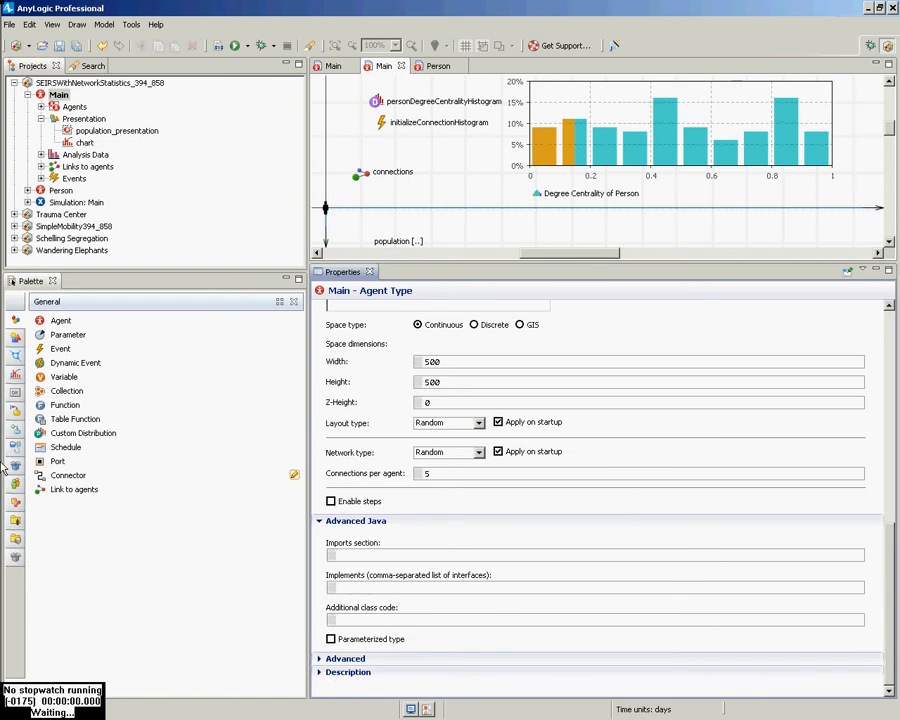
click(478, 453)
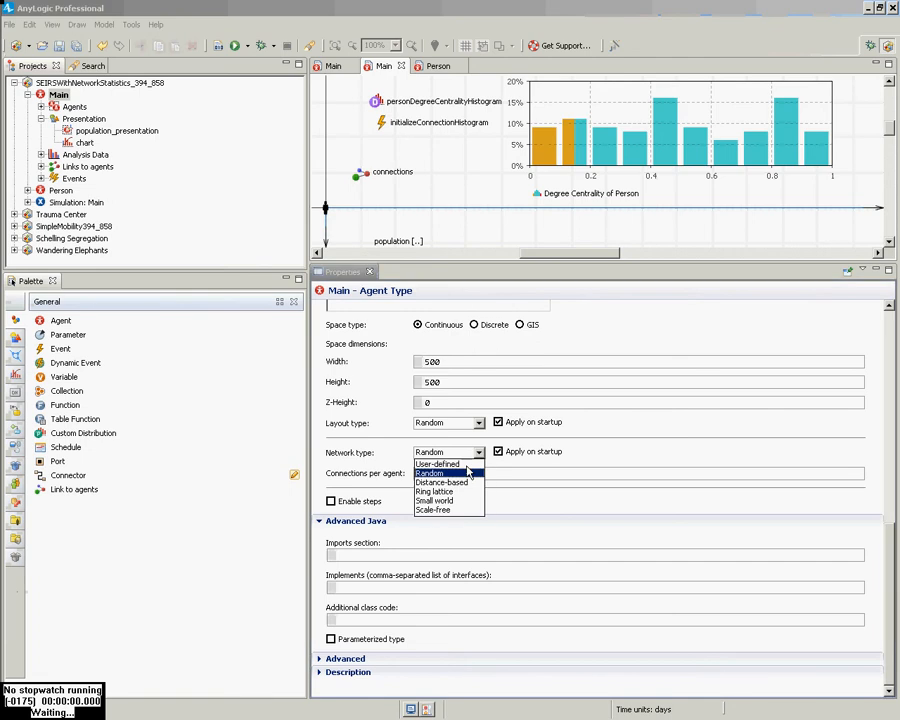
click(436, 482)
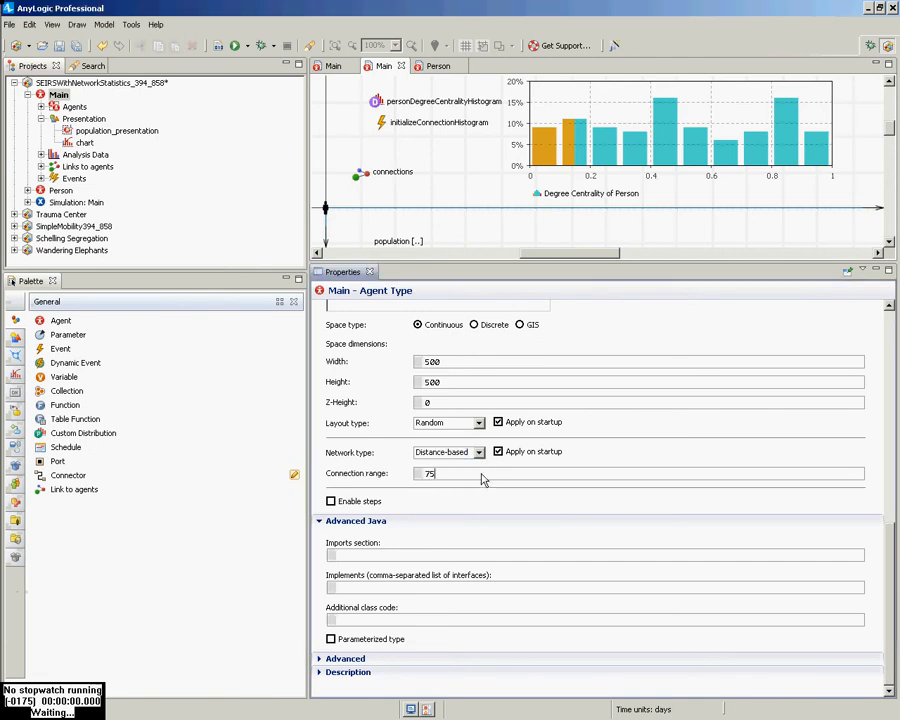
key(ctrl+s)
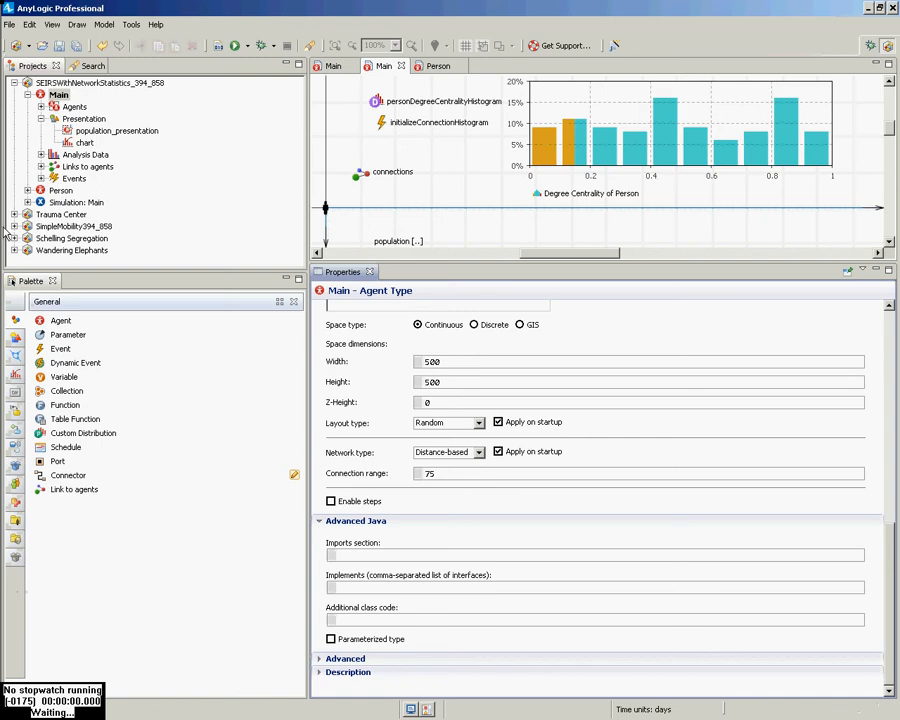
key(ctrl+s)
Add a statechart entry point named infectionStatechart to the Person agent type, below its horizontal axis.
click(61, 190)
double_click(62, 191)
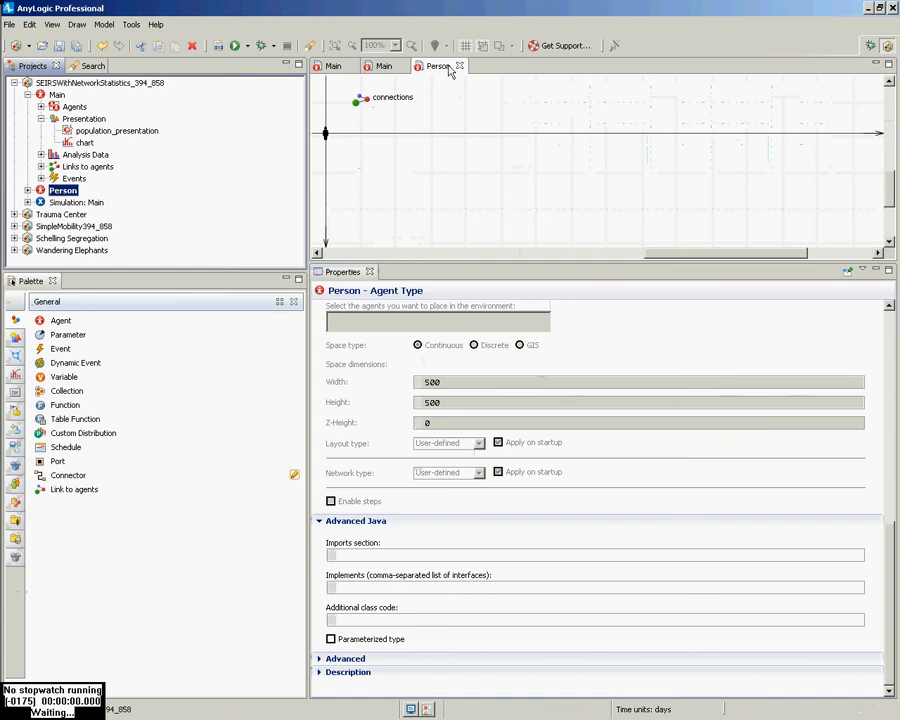
click(15, 374)
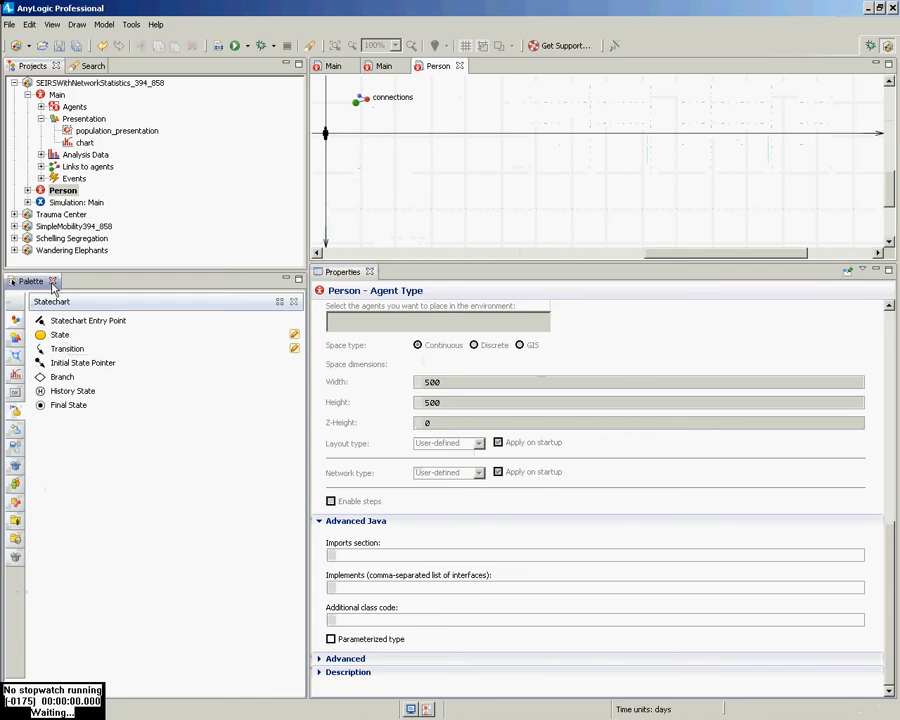
drag(60, 320, 440, 163)
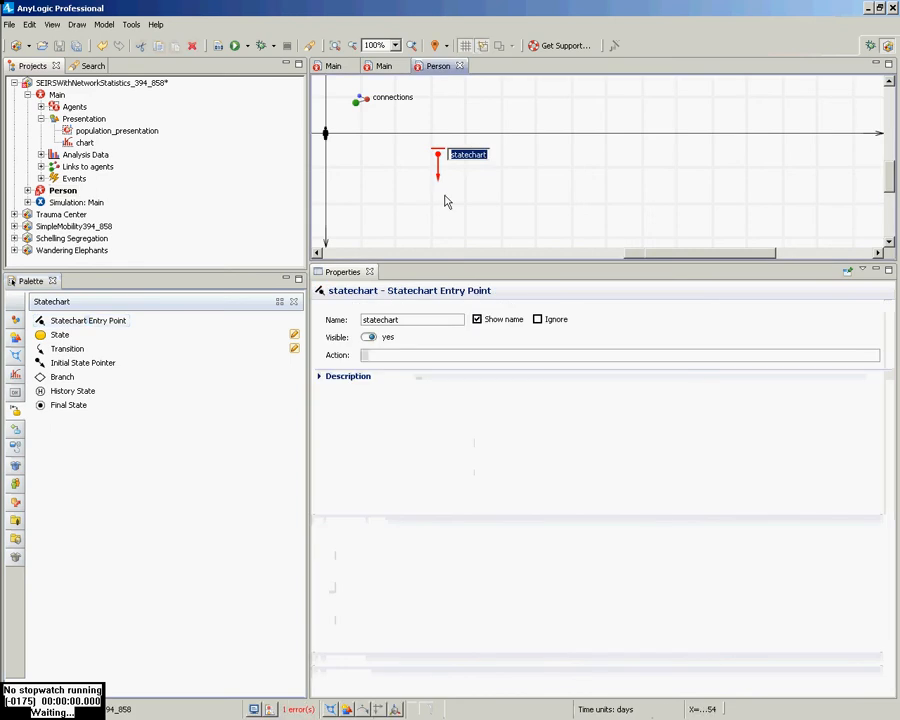
text(statechar)
key(BackSpace)
key(BackSpace)
key(BackSpace)
key(BackSpace)
key(BackSpace)
key(BackSpace)
key(BackSpace)
key(BackSpace)
key(BackSpace)
text(infectionStatechart)
key(Return)
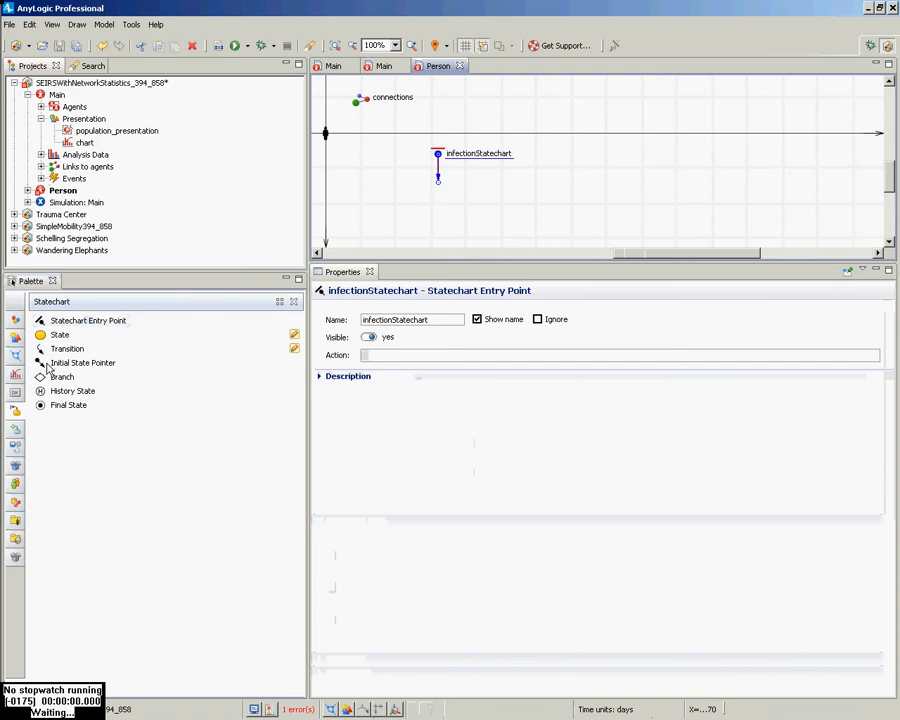
Add a state named Susceptible at the tip of the infectionStatechart entry arrow.
drag(56, 339, 404, 183)
text(Susc)
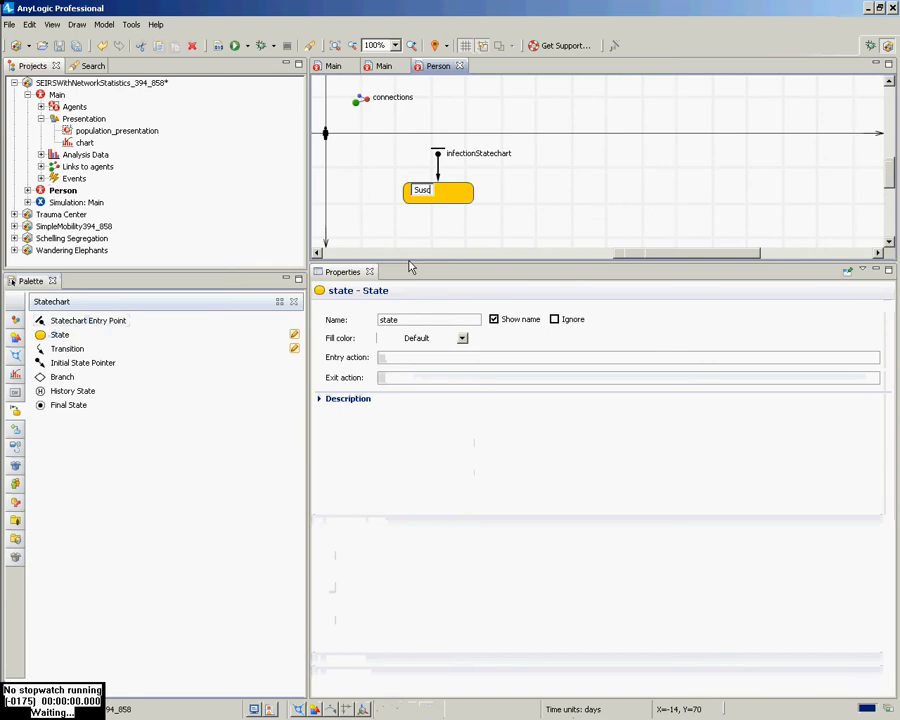
text(eptible)
key(Return)
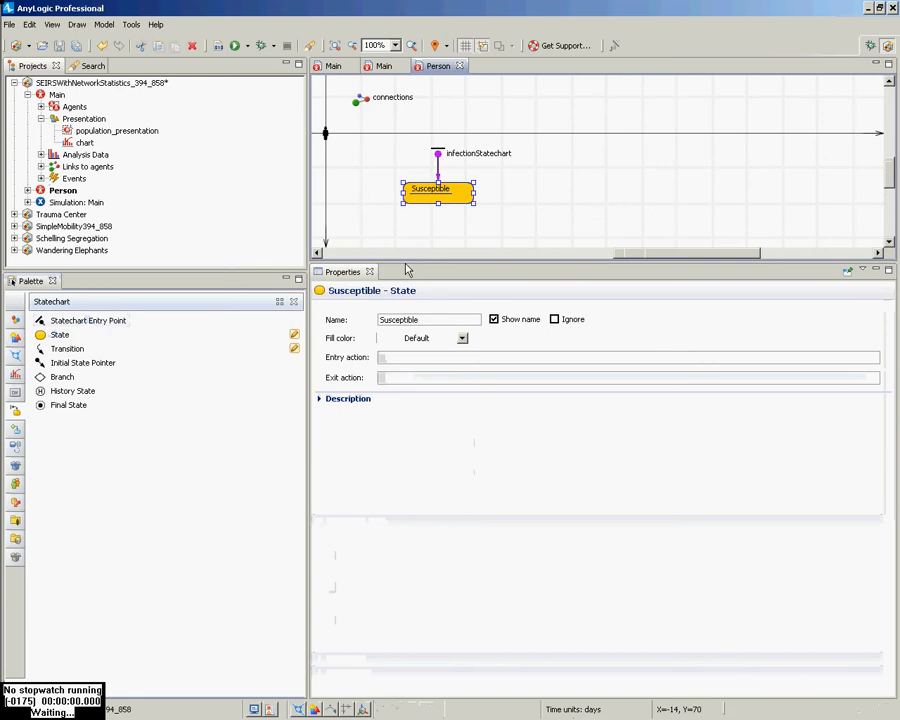
Add a state named Exposed directly below the Susceptible state.
scroll(488, 248, down, 2)
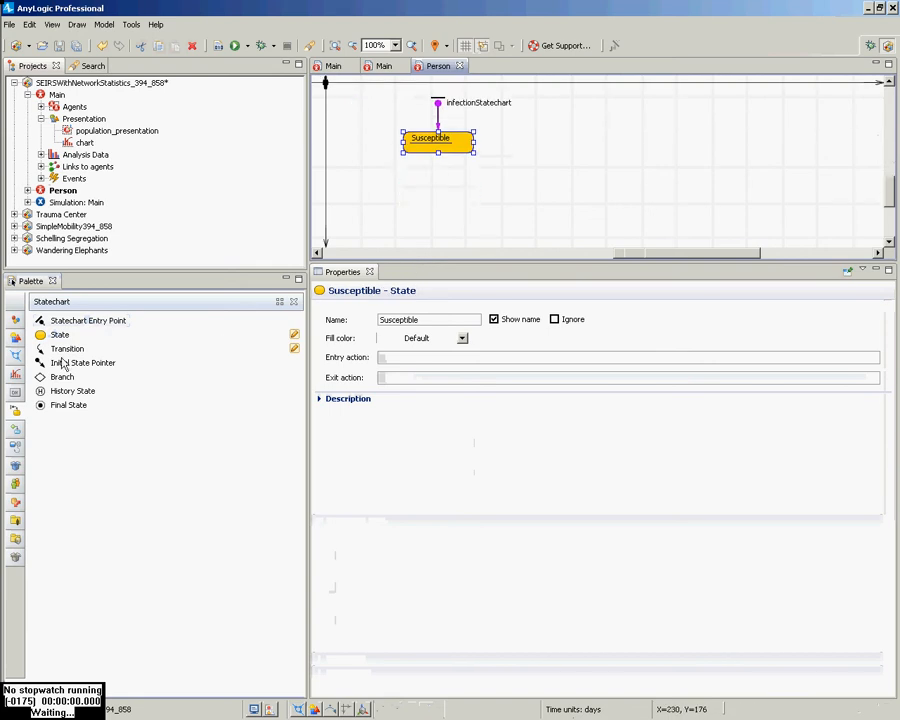
drag(60, 335, 404, 204)
text(Exposed)
key(Return)
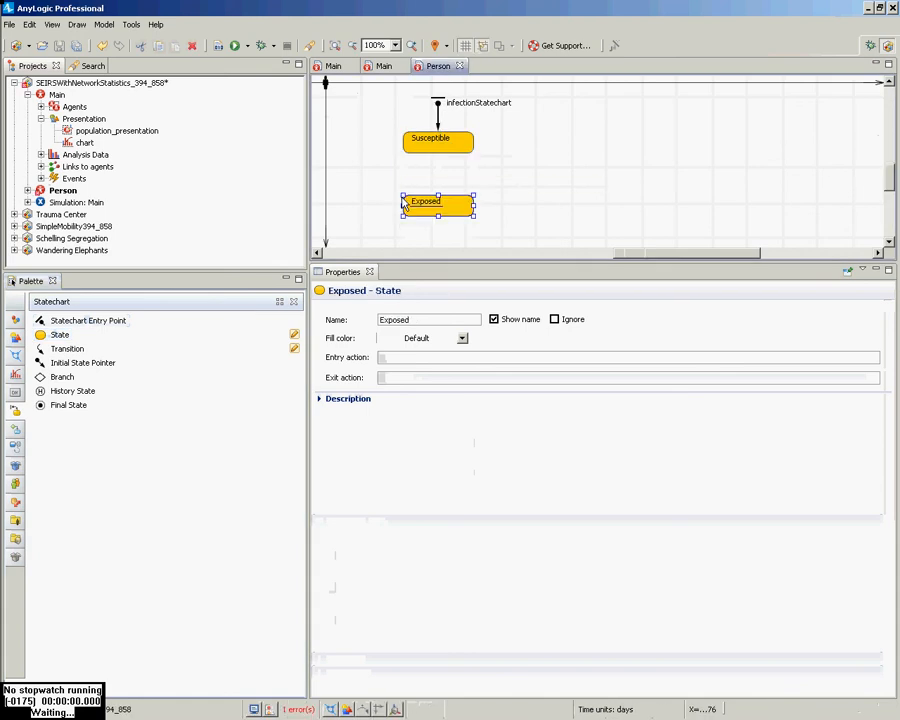
Add a state named Infectious directly below the Exposed state.
scroll(407, 237, down, 1)
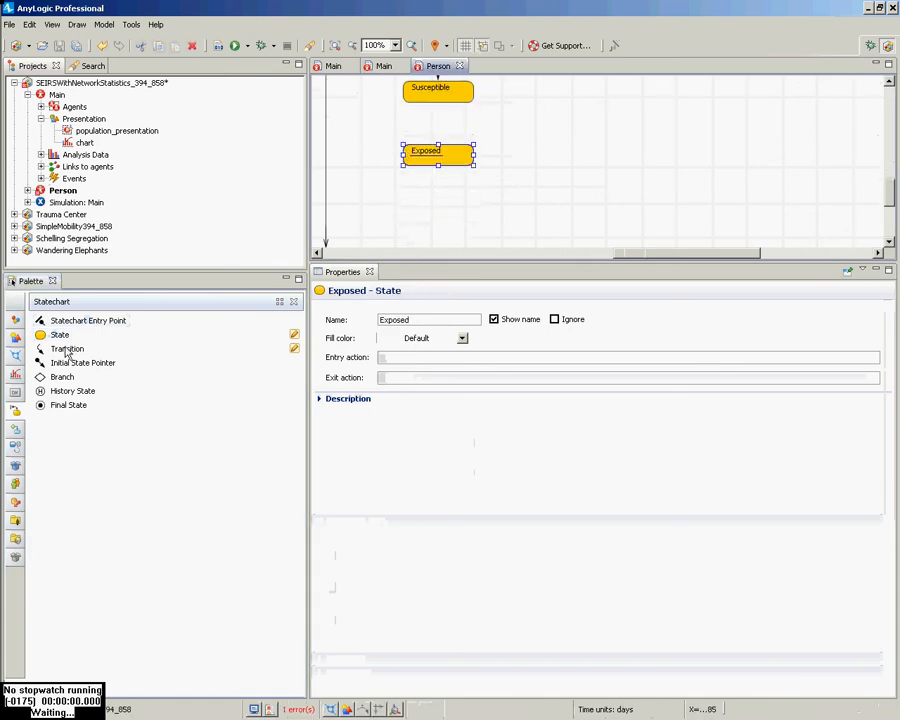
drag(44, 333, 402, 224)
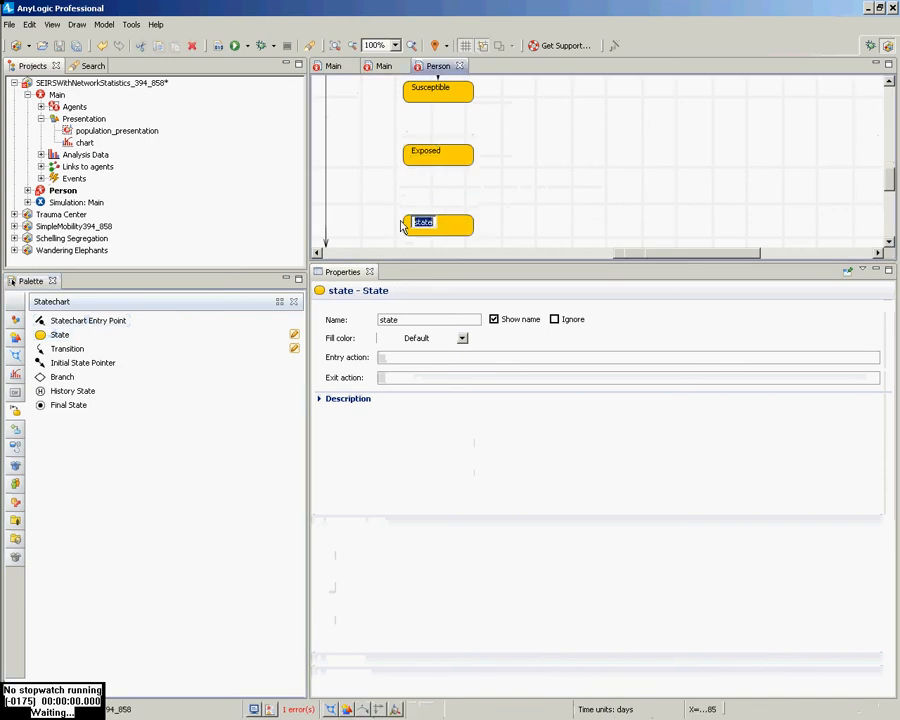
text(Infectious)
key(Return)
Add a state named Recovered directly below the Infectious state.
scroll(400, 240, down, 2)
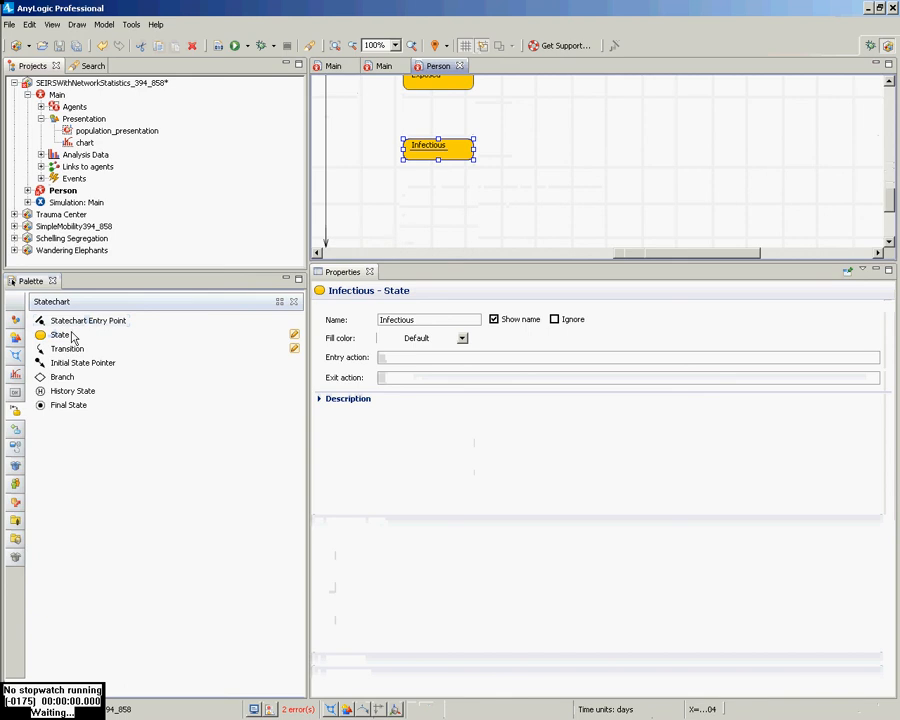
drag(72, 339, 405, 214)
text(Recover)
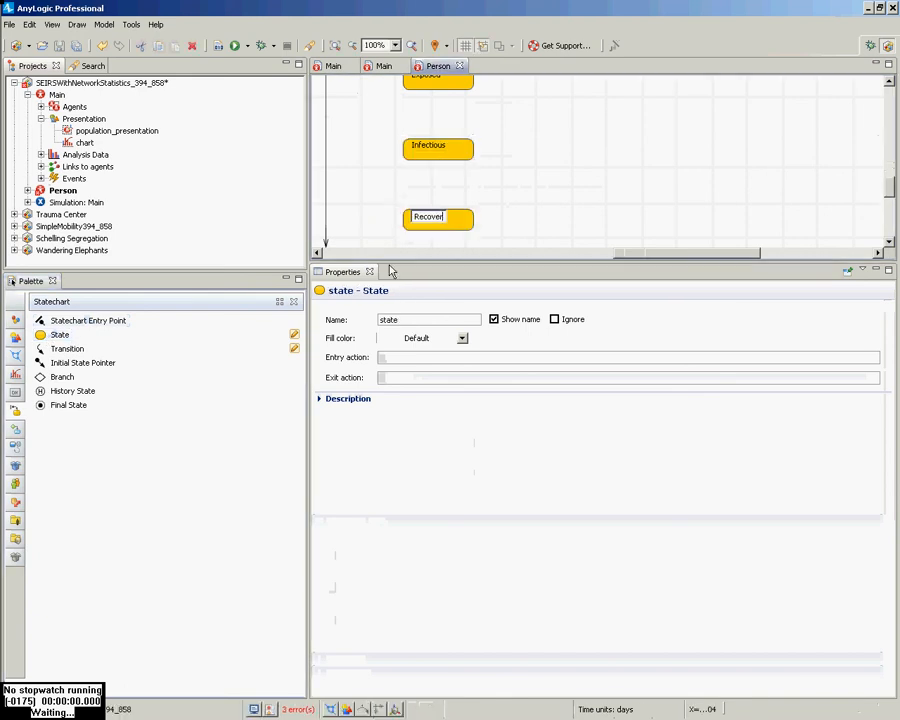
text(y)
key(Return)
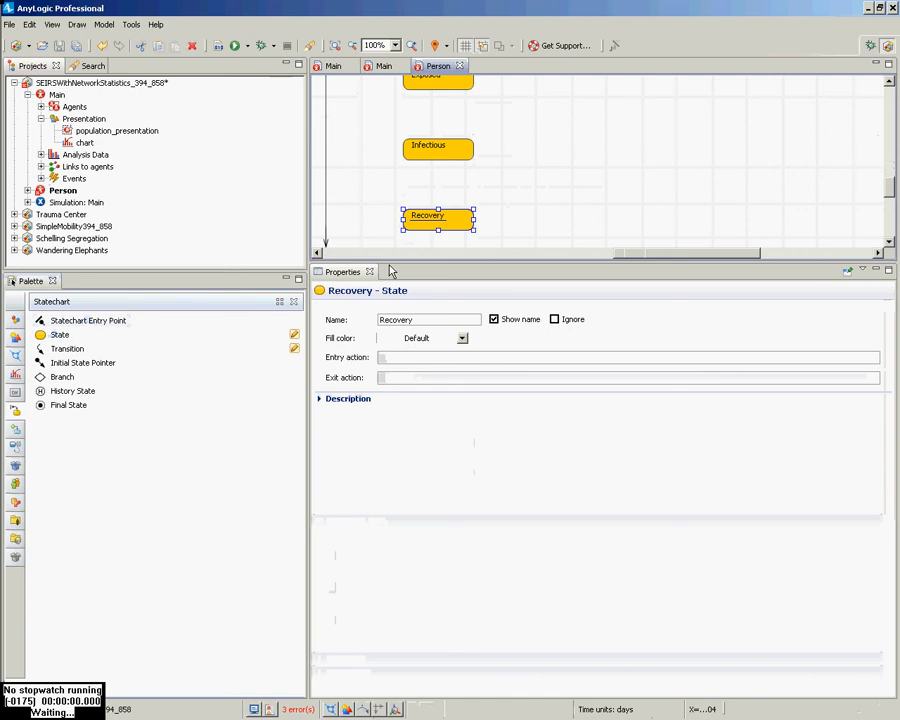
click(420, 320)
key(BackSpace)
text(ed)
key(Return)
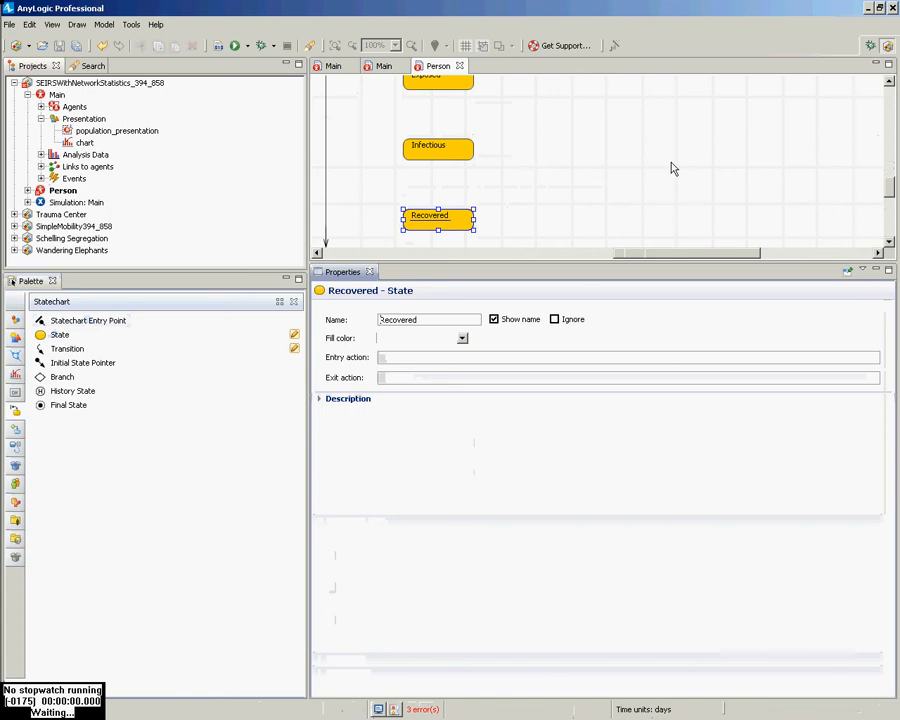
Save the model and draw a transition from the Susceptible state to the Exposed state.
click(528, 151)
scroll(529, 159, up, 2)
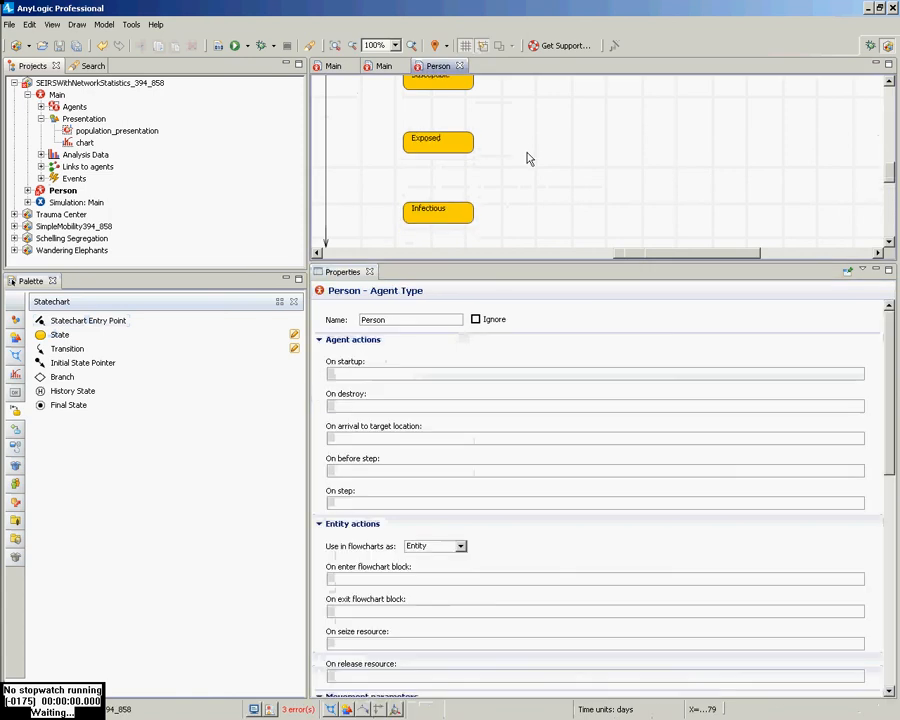
scroll(484, 154, up, 2)
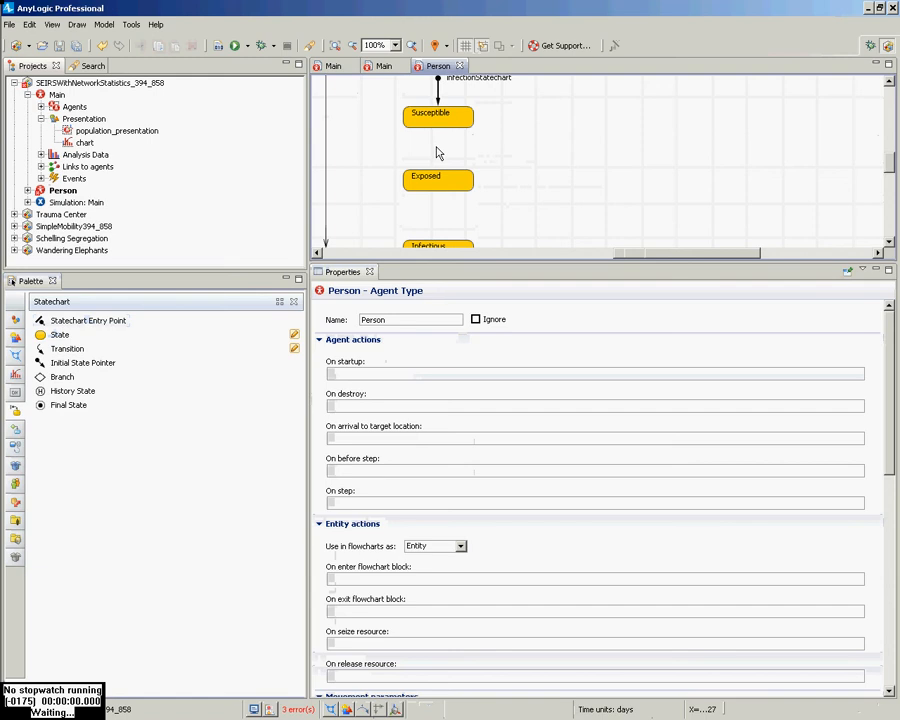
key(ctrl+s)
click(74, 350)
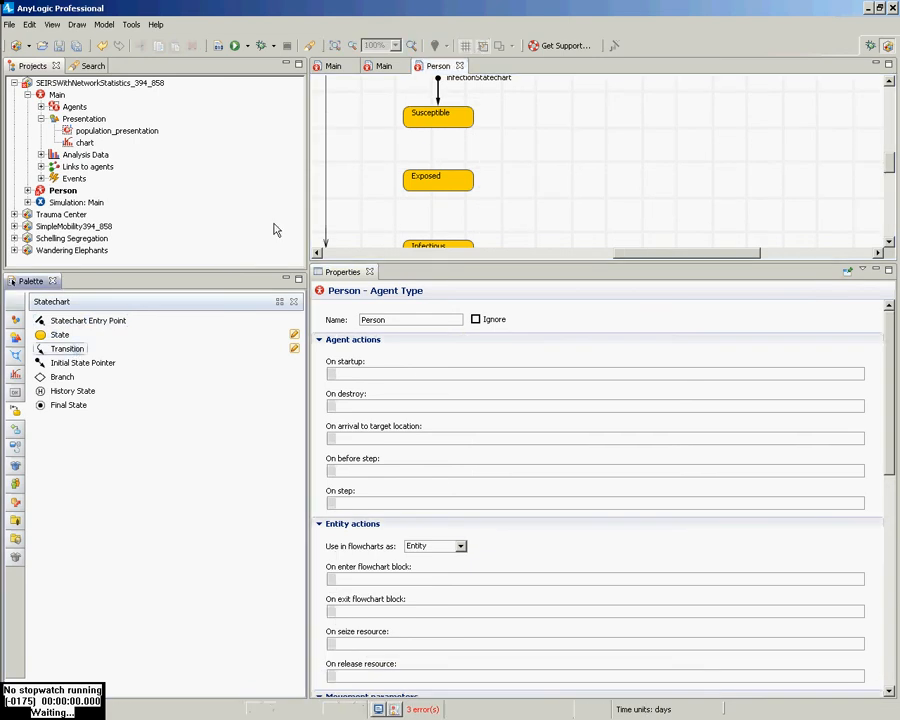
drag(416, 147, 444, 137)
click(438, 172)
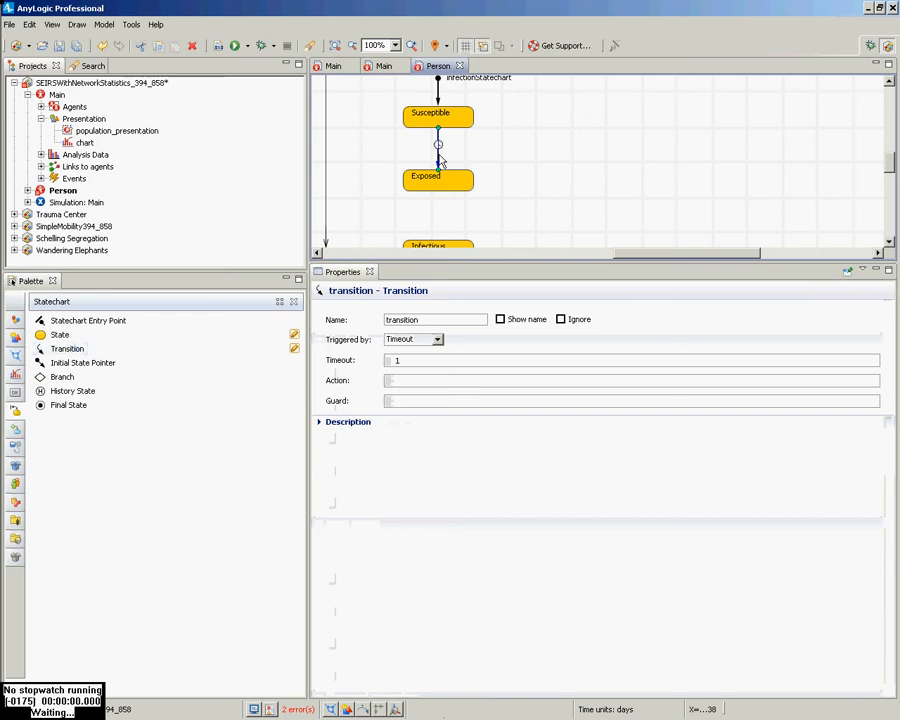
scroll(477, 175, down, 1)
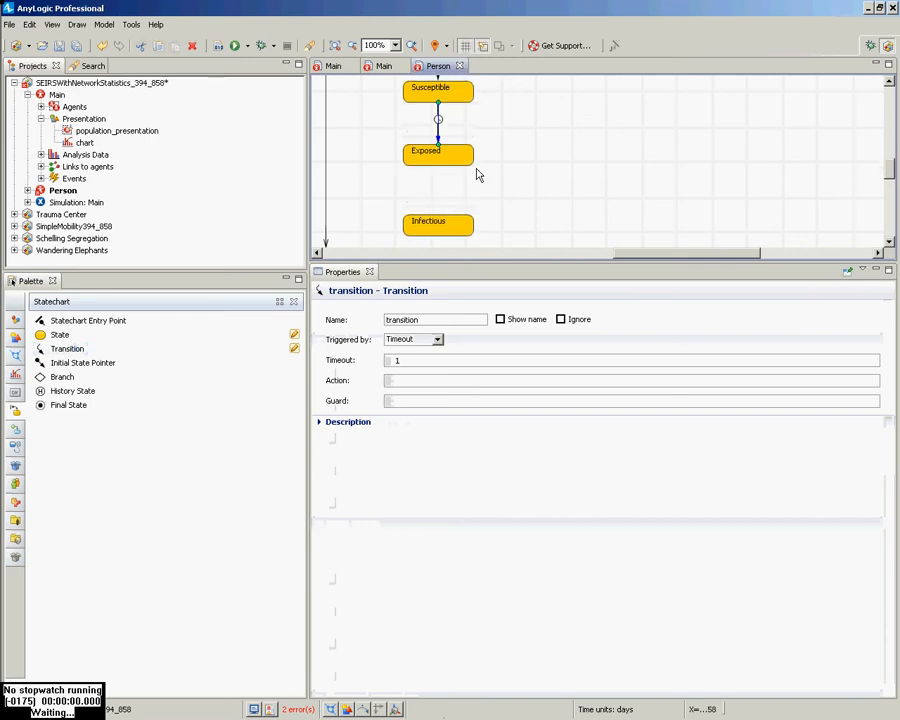
scroll(474, 182, down, 1)
scroll(474, 182, up, 1)
scroll(468, 188, down, 1)
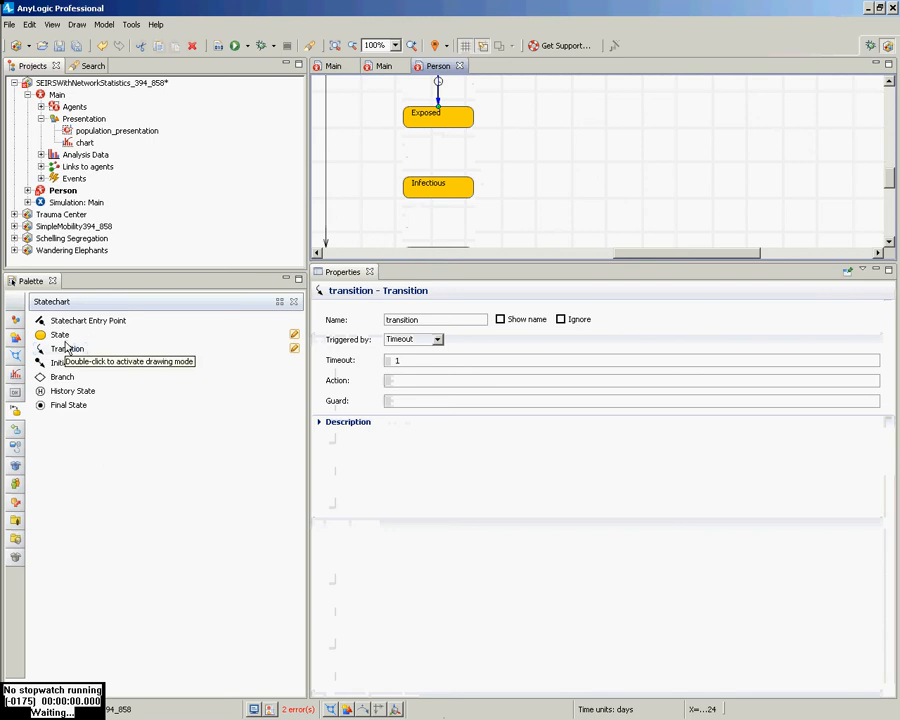
scroll(392, 90, up, 2)
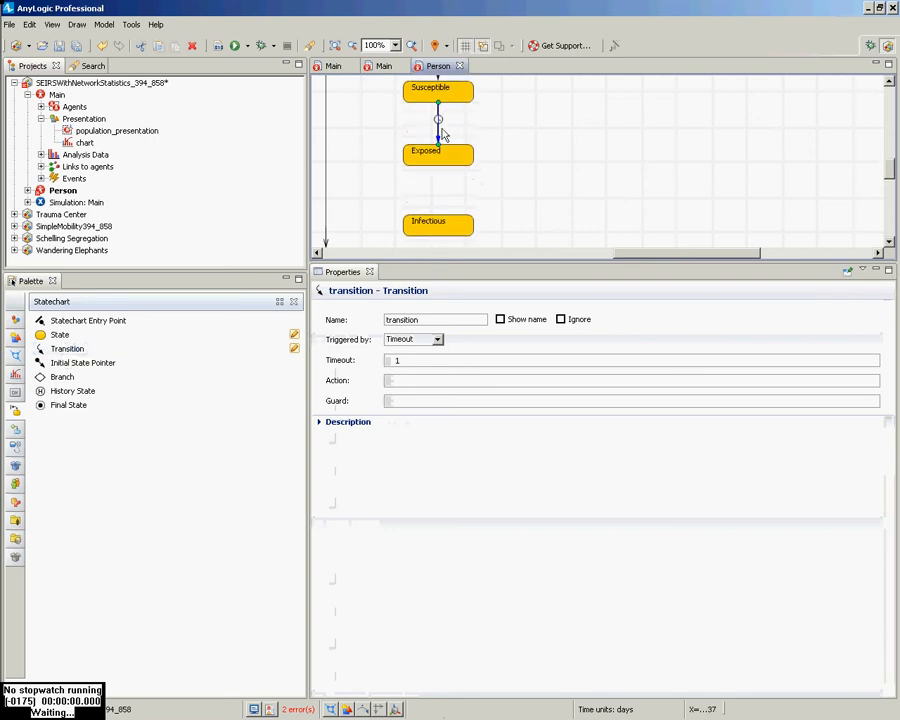
Duplicate the Susceptible-to-Exposed transition and connect the copy from the Exposed state to the Infectious state.
key(ctrl+c)
key(ctrl+v)
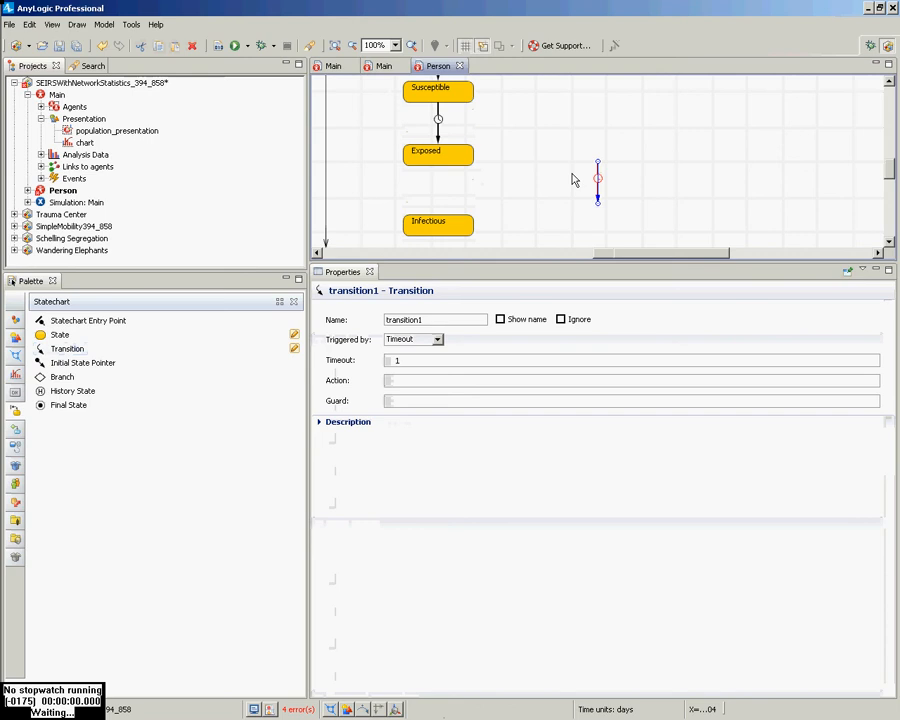
drag(597, 183, 440, 214)
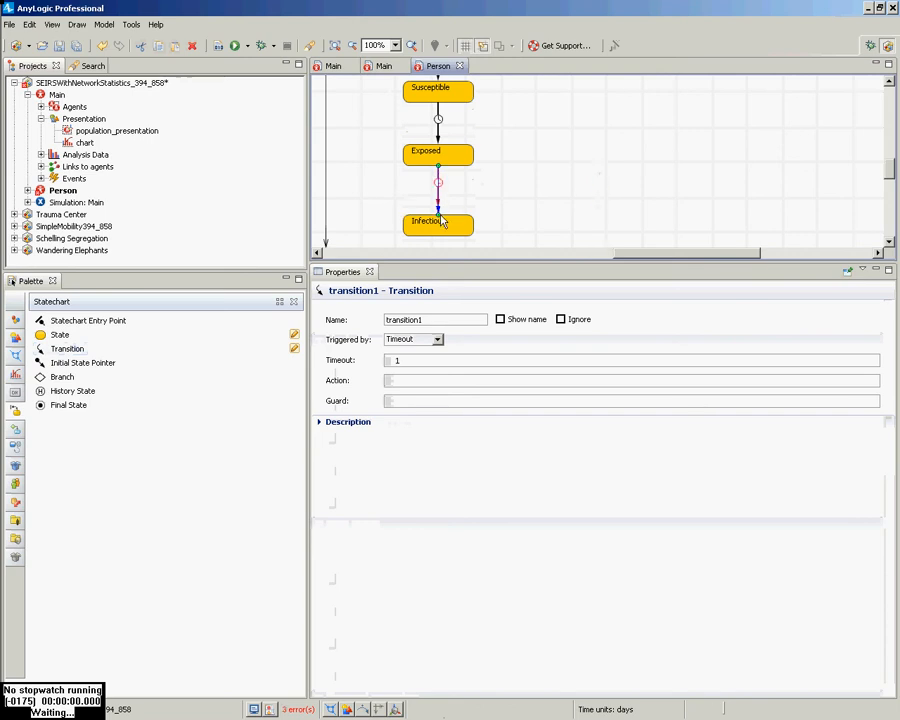
Place another copy of the transition from the Infectious state to the Recovered state and save the model.
scroll(445, 226, down, 3)
key(ctrl+v)
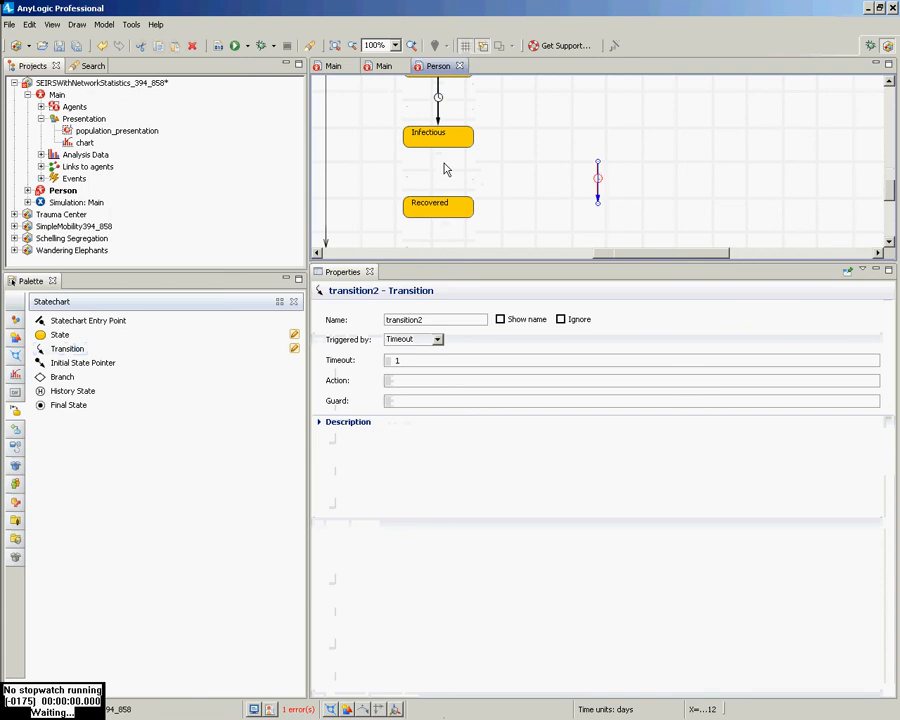
drag(598, 188, 438, 148)
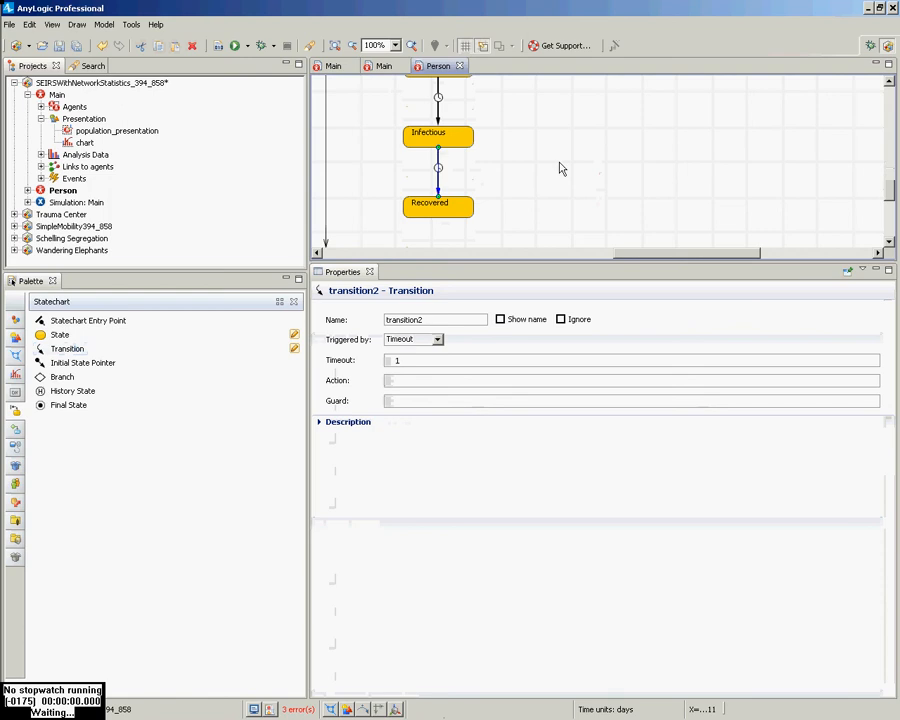
scroll(560, 168, up, 3)
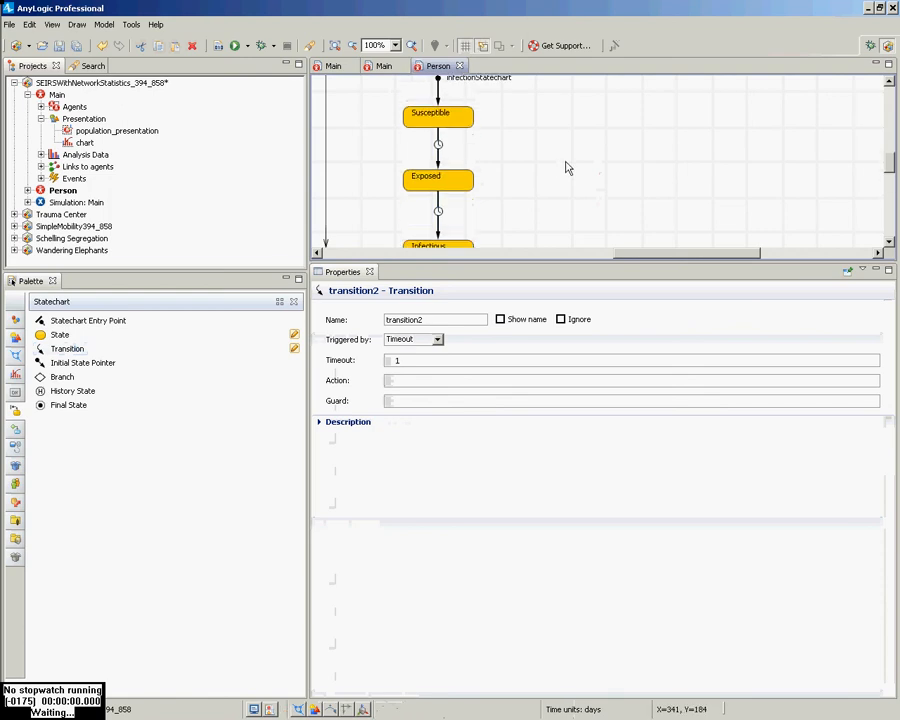
key(ctrl+s)
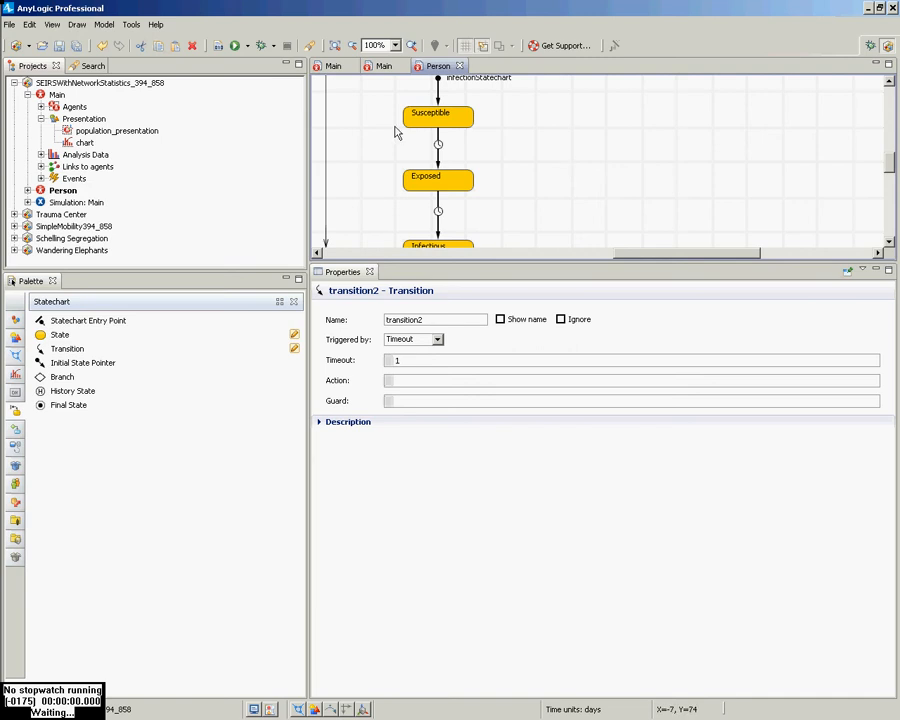
Set the Susceptible-to-Exposed transition to be triggered by a Message and name it infection.
click(438, 127)
click(438, 163)
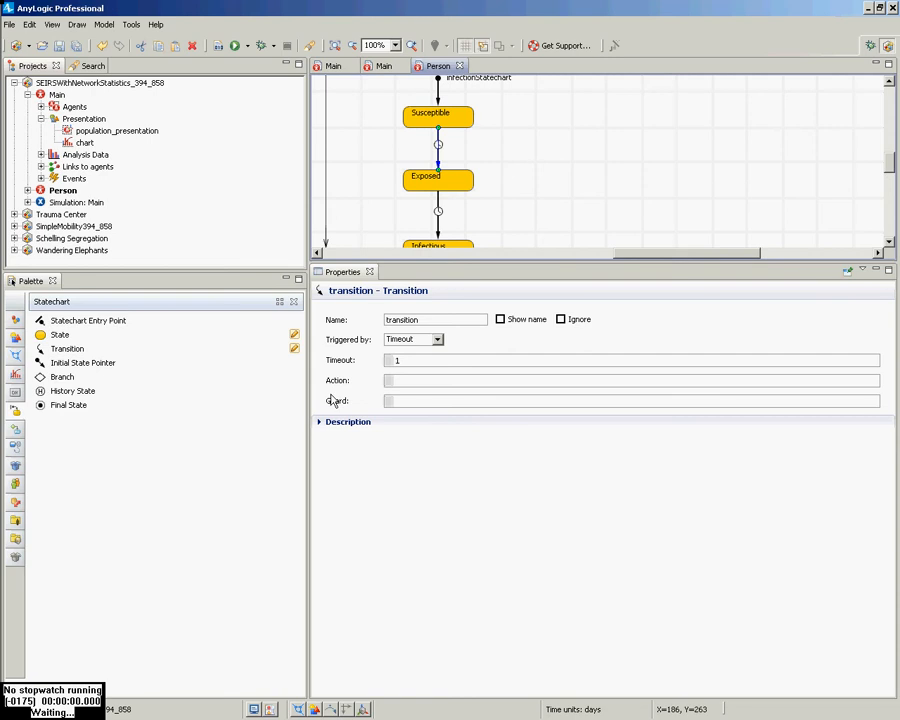
click(437, 339)
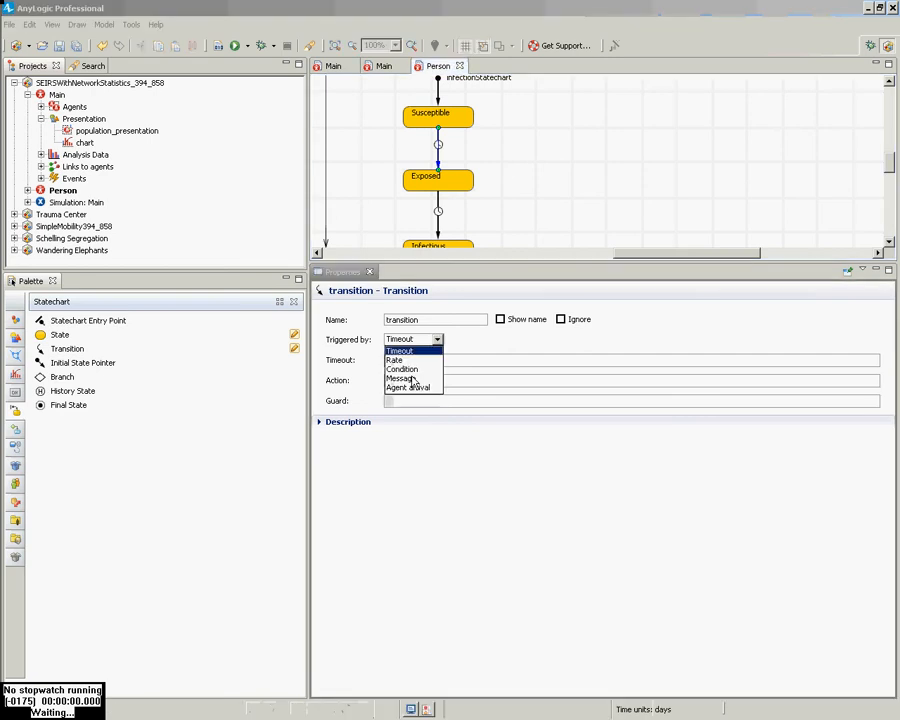
click(413, 380)
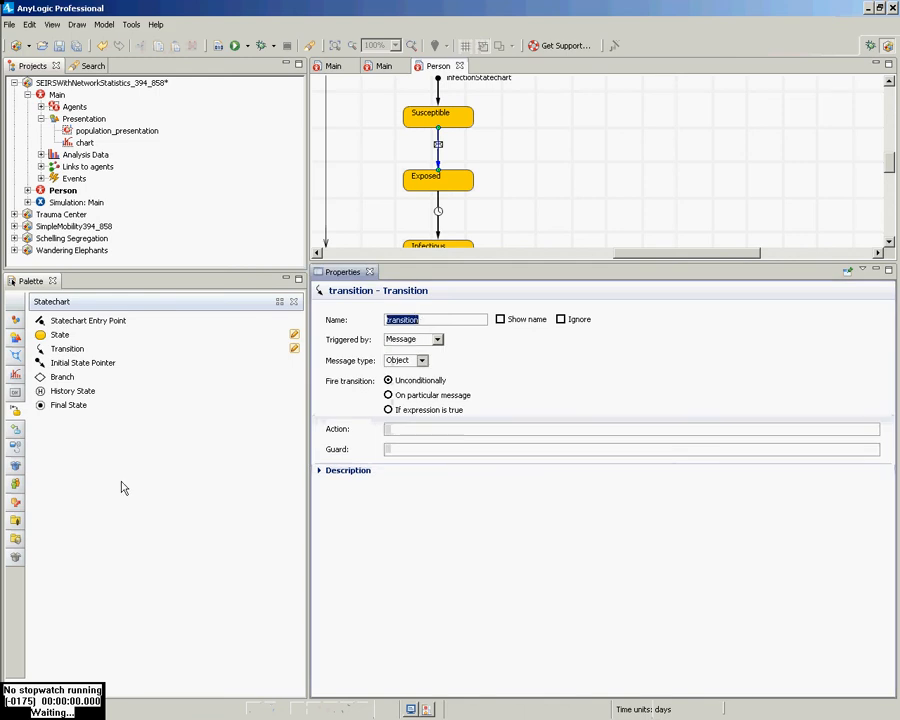
text(infection)
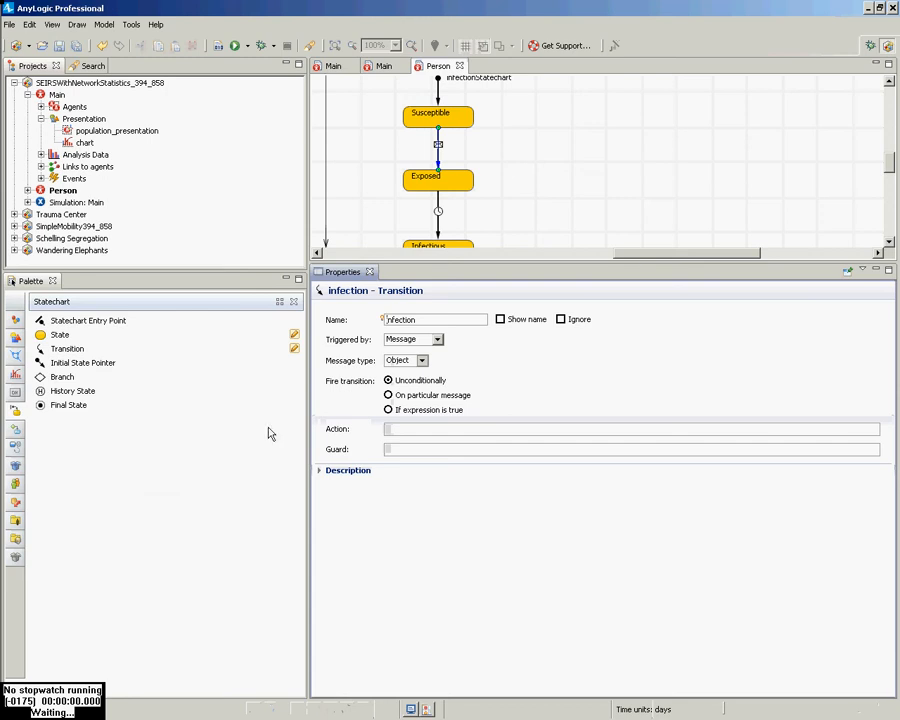
Name the Exposed-to-Infectious transition becomingInfectious, set its timeout to 21, and save the model.
click(436, 214)
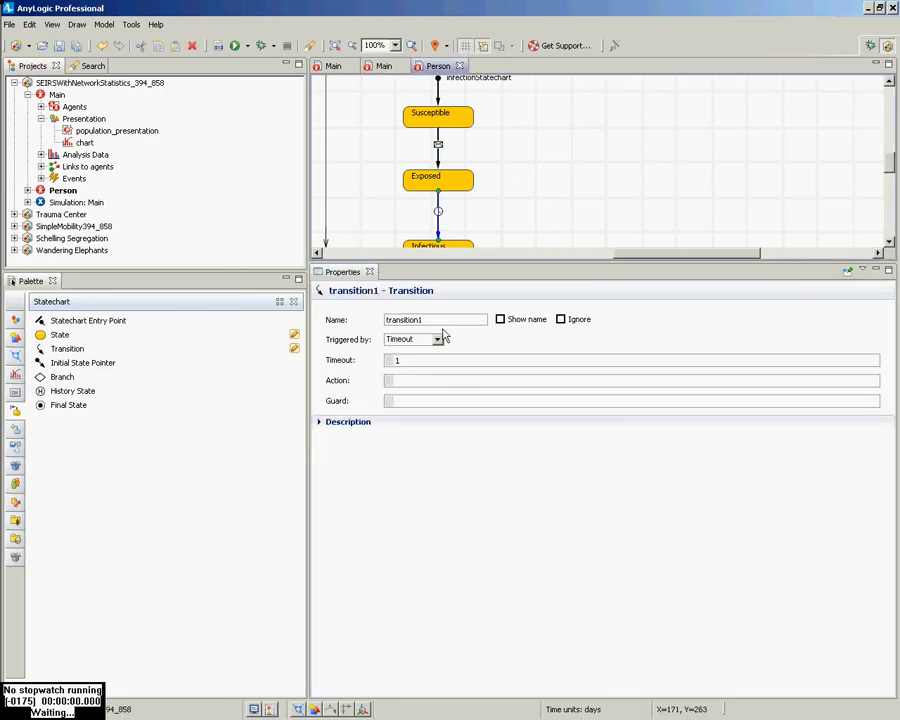
scroll(445, 326, down, 1)
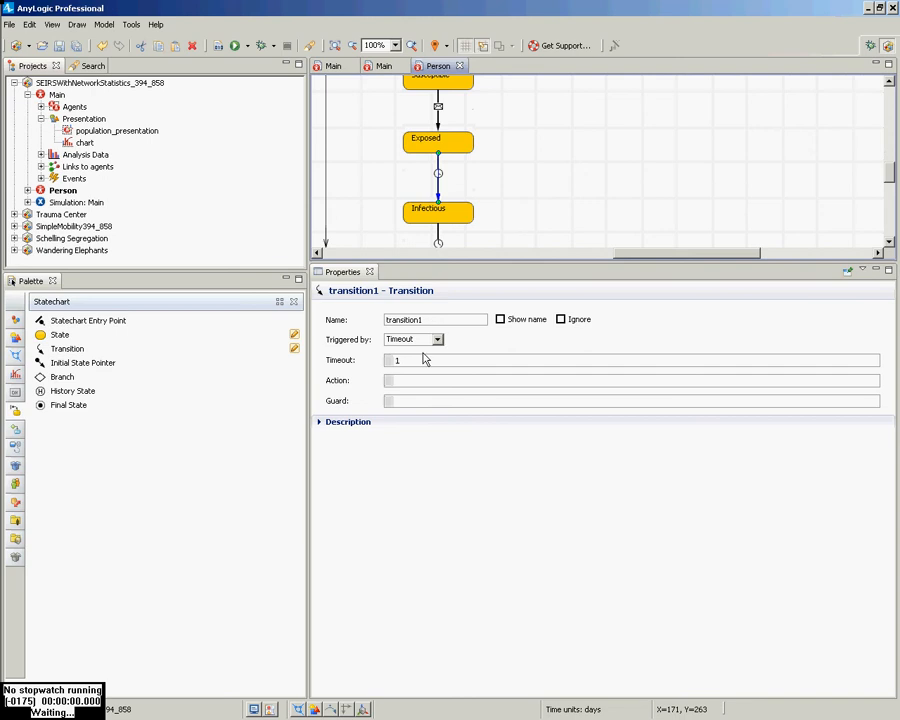
drag(423, 321, 322, 325)
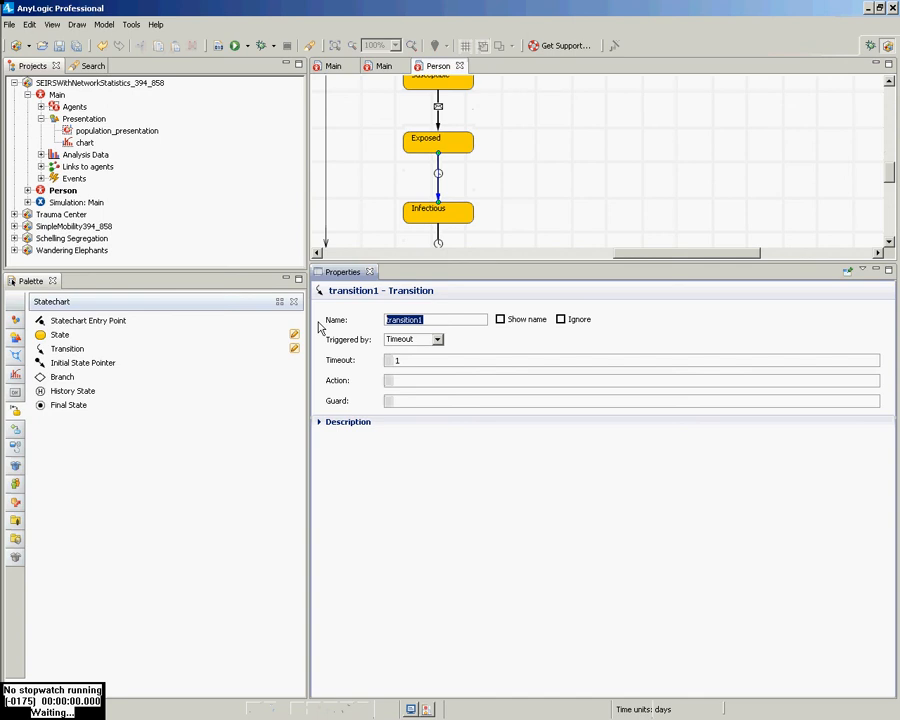
text(becomingInfectious)
key(Return)
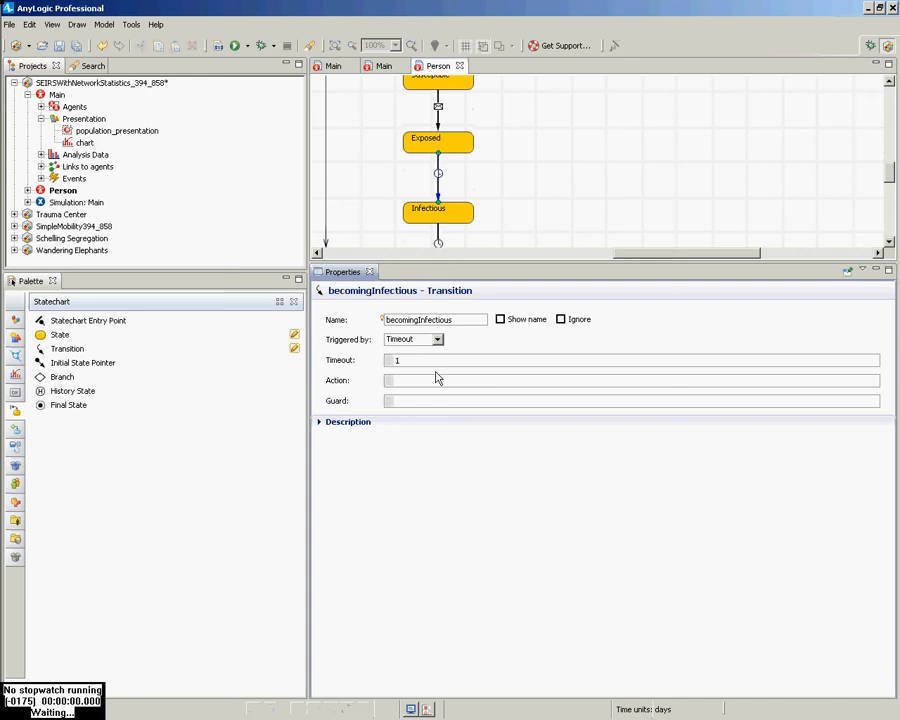
double_click(412, 360)
text(21)
key(ctrl+s)
Name the Infectious-to-Recovered transition recovery, keep it triggered by Timeout, and set the timeout to 14.
scroll(507, 193, down, 1)
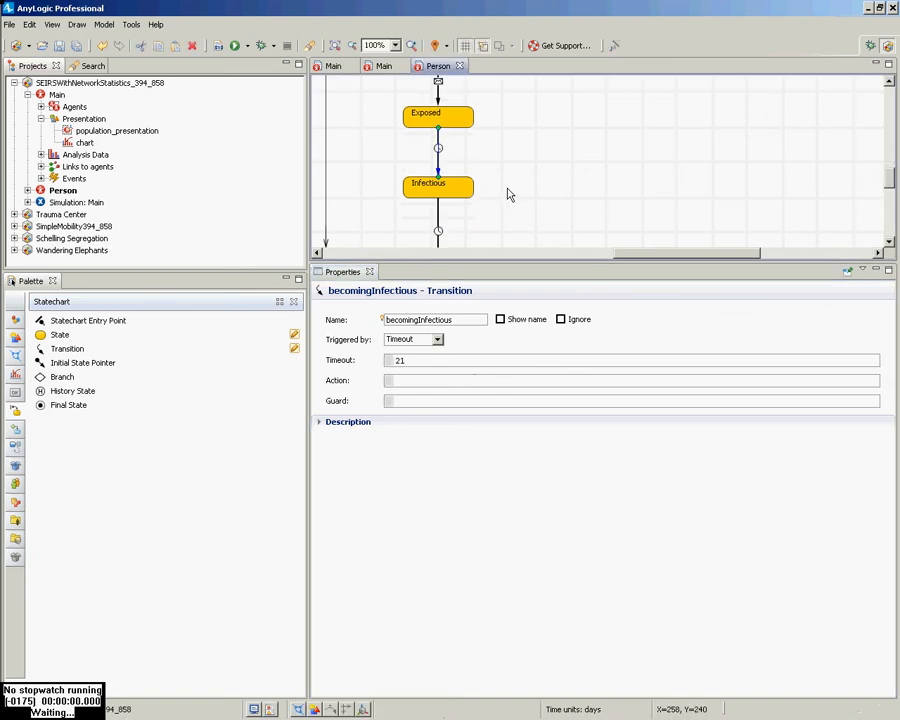
scroll(507, 193, down, 2)
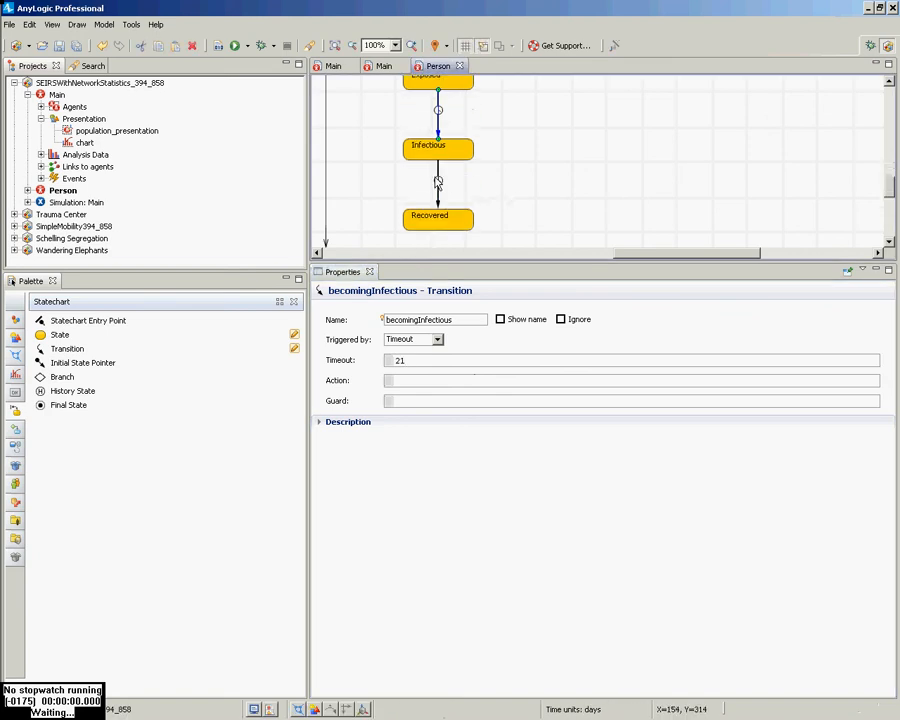
click(439, 180)
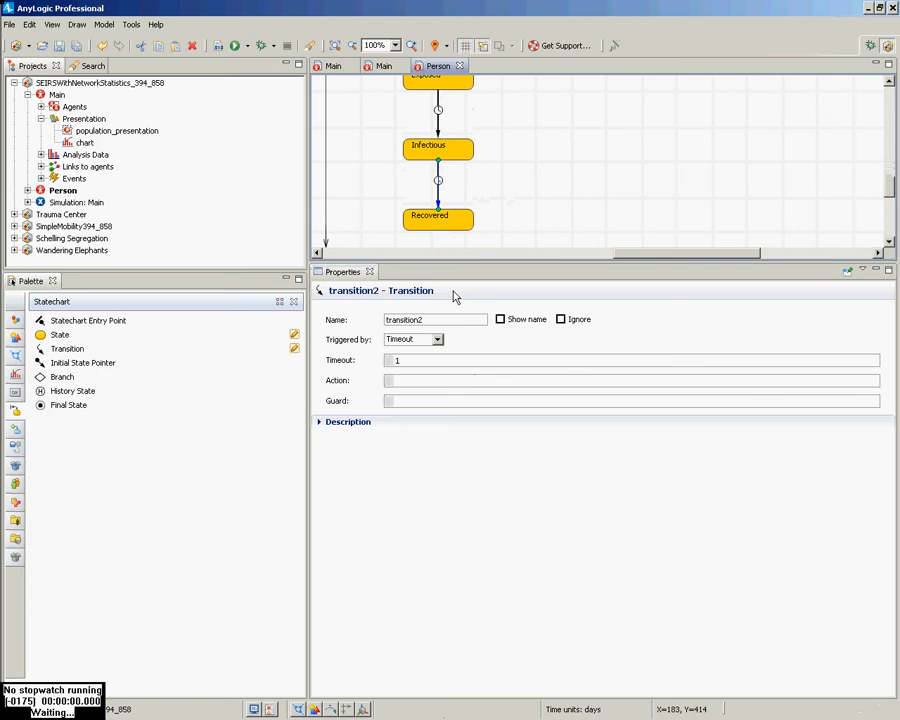
click(433, 322)
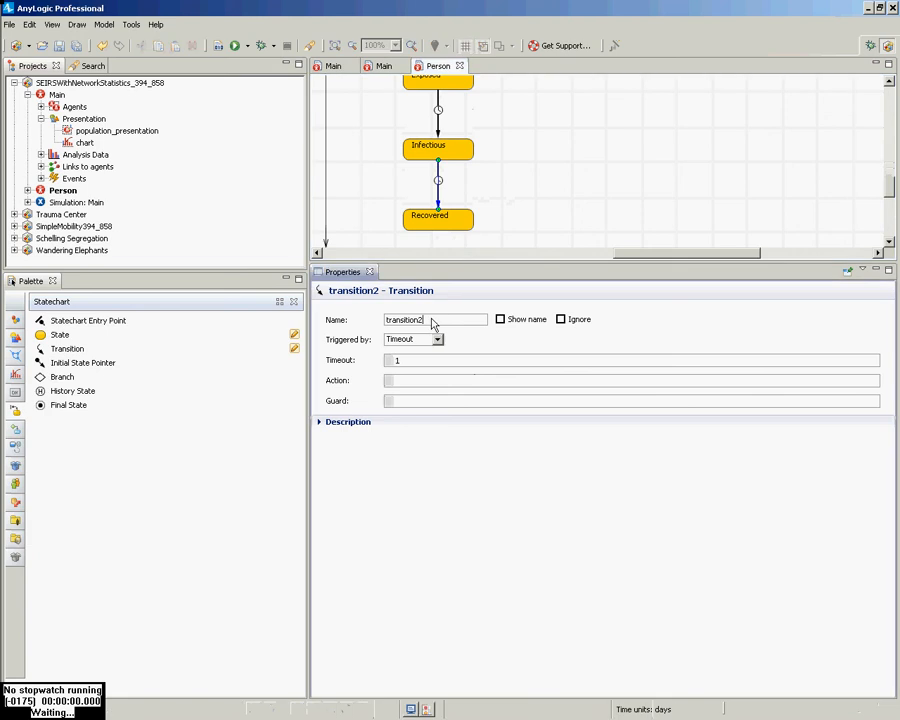
drag(433, 322, 357, 323)
text(recovery)
click(441, 342)
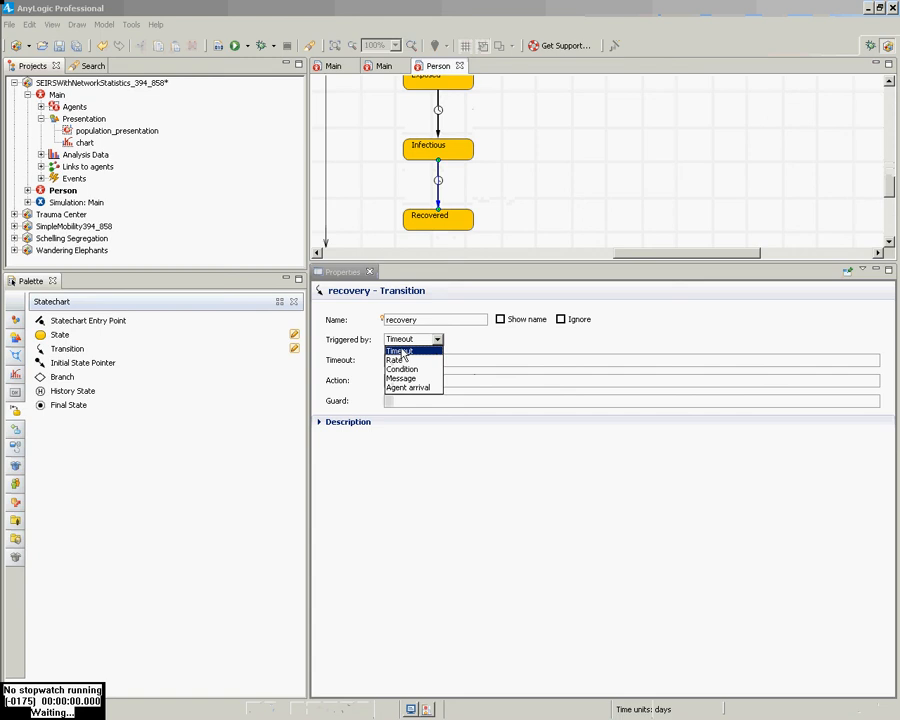
click(399, 351)
double_click(397, 360)
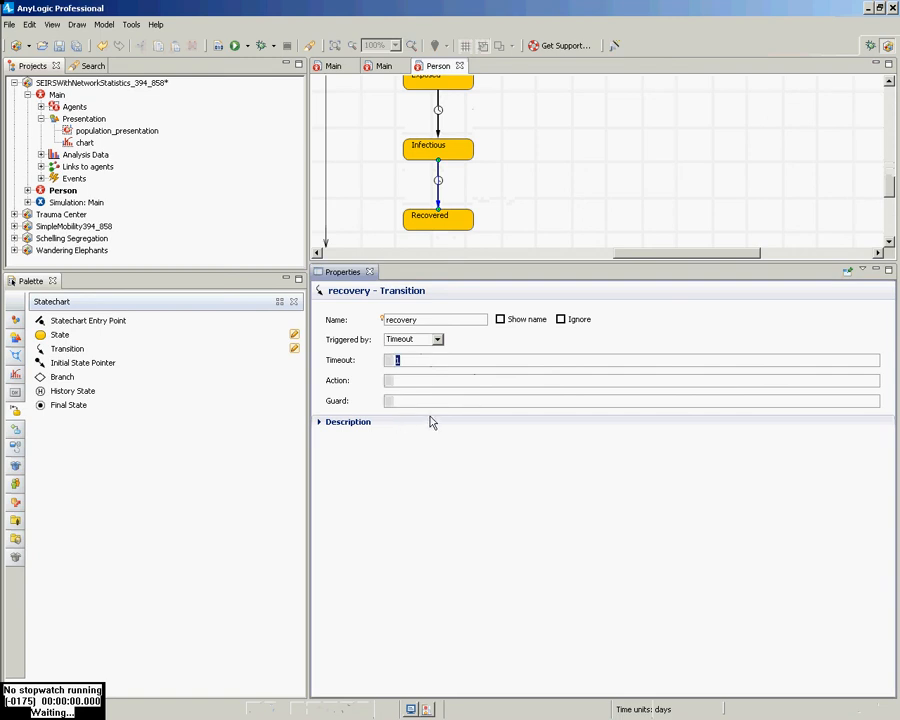
text(14)
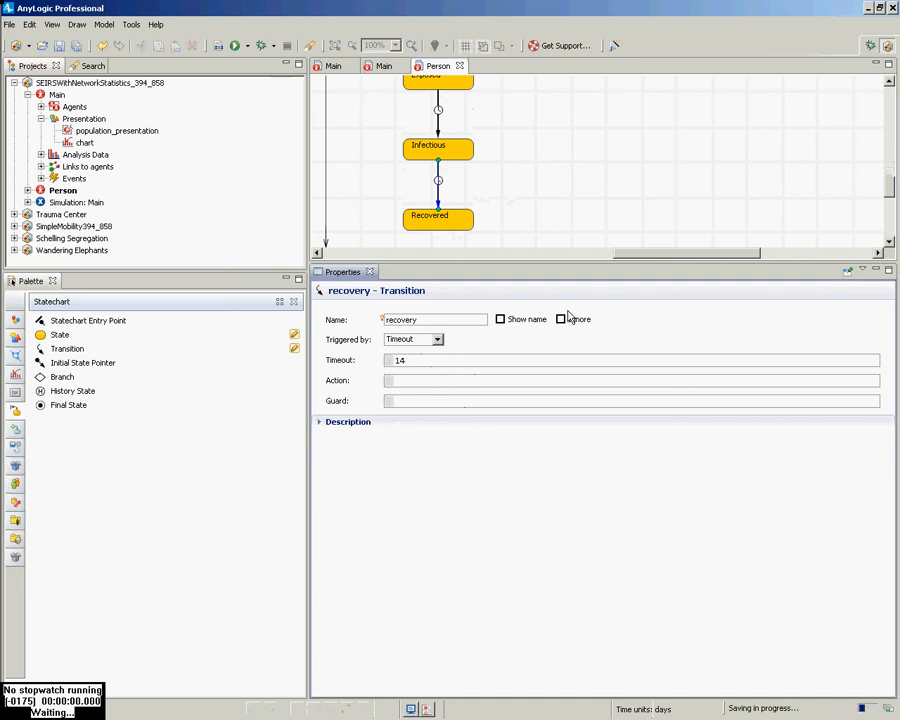
Add a final state beside the Infectious state and name it death.
click(652, 196)
scroll(652, 196, up, 1)
scroll(600, 196, down, 1)
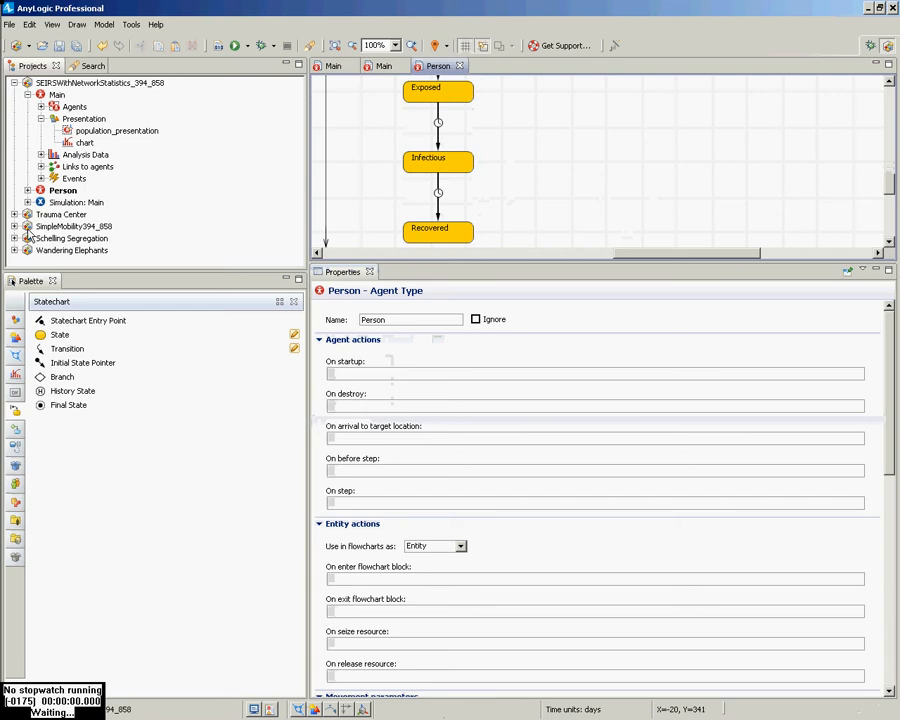
click(40, 405)
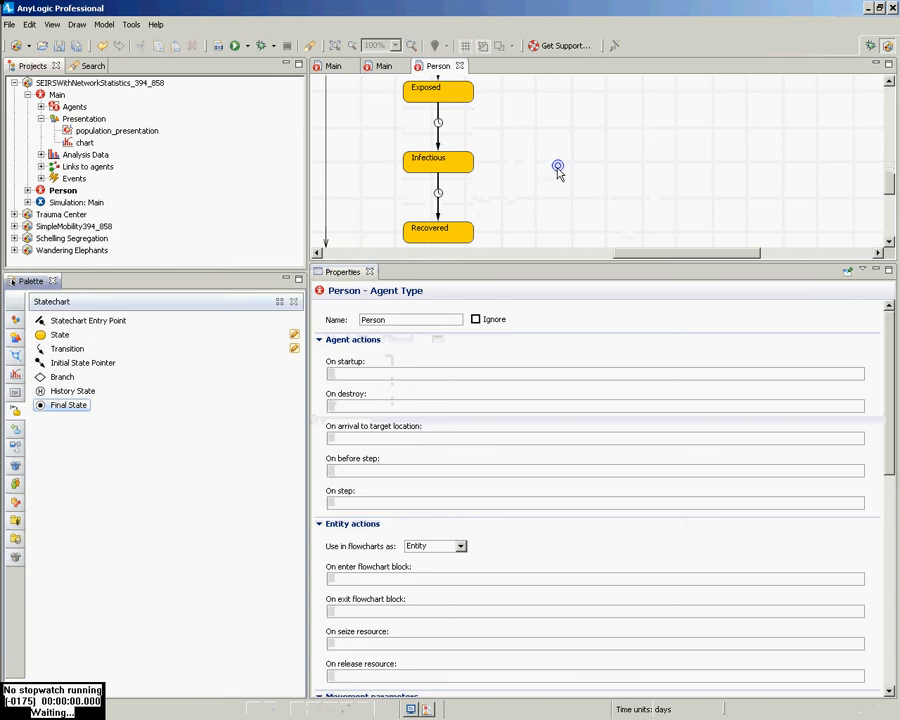
click(558, 166)
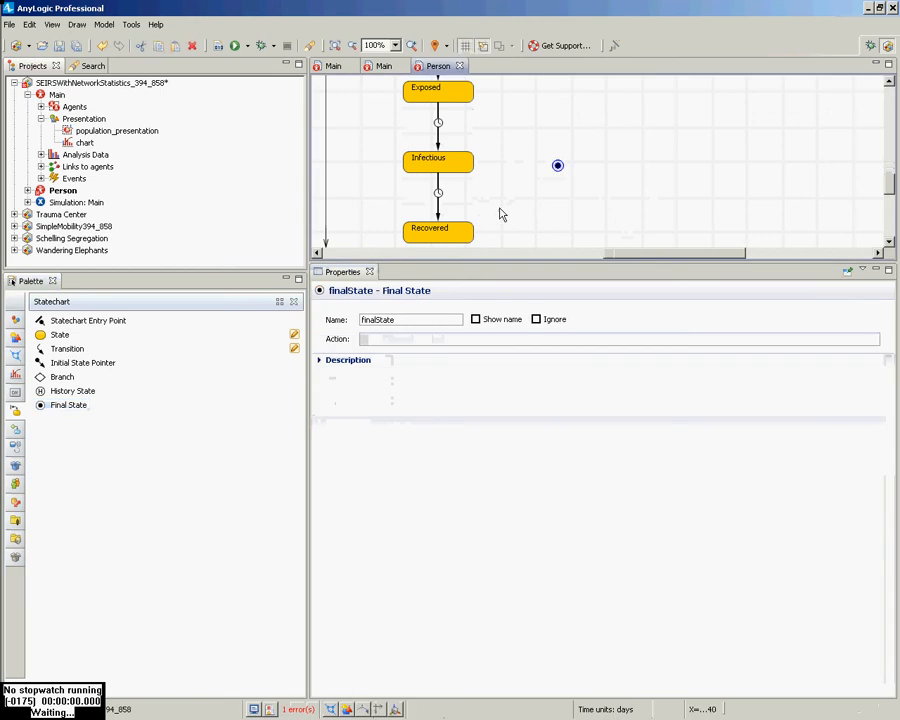
double_click(436, 320)
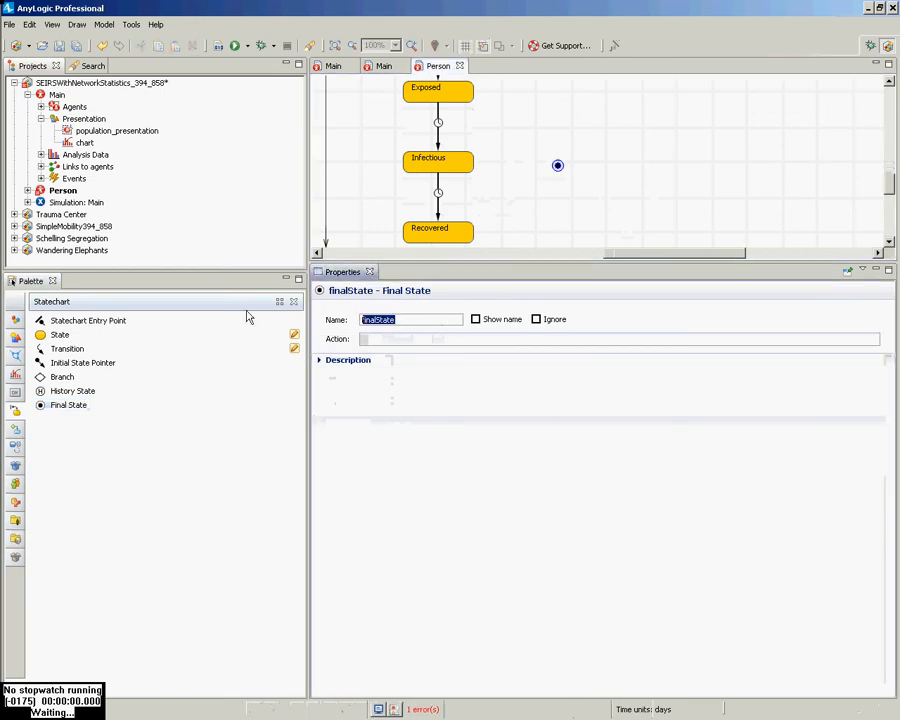
text(death)
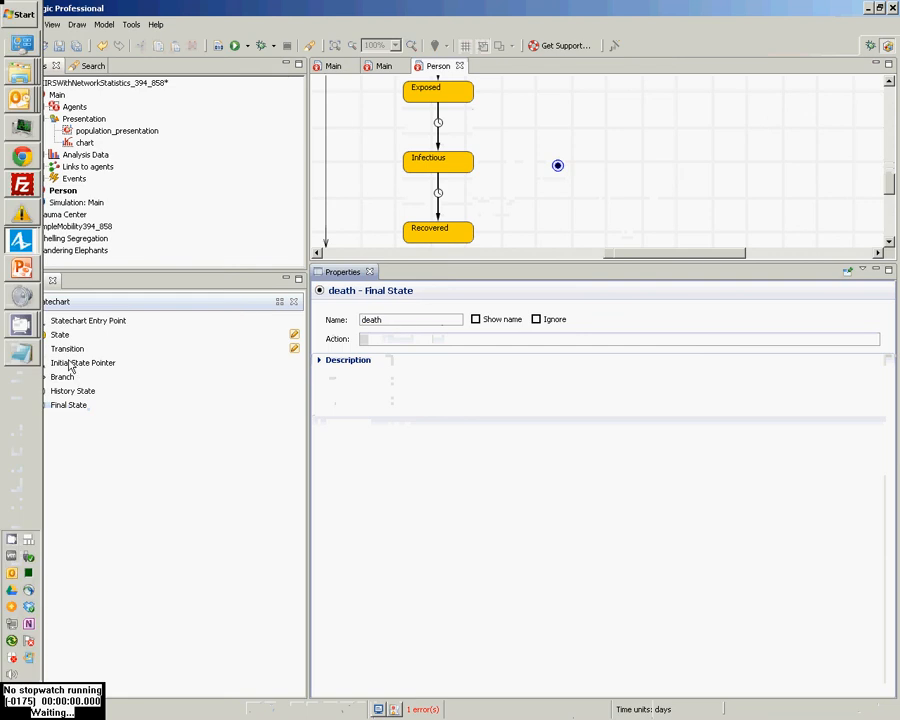
Draw a transition from the Infectious state to the death final state.
click(68, 348)
click(466, 173)
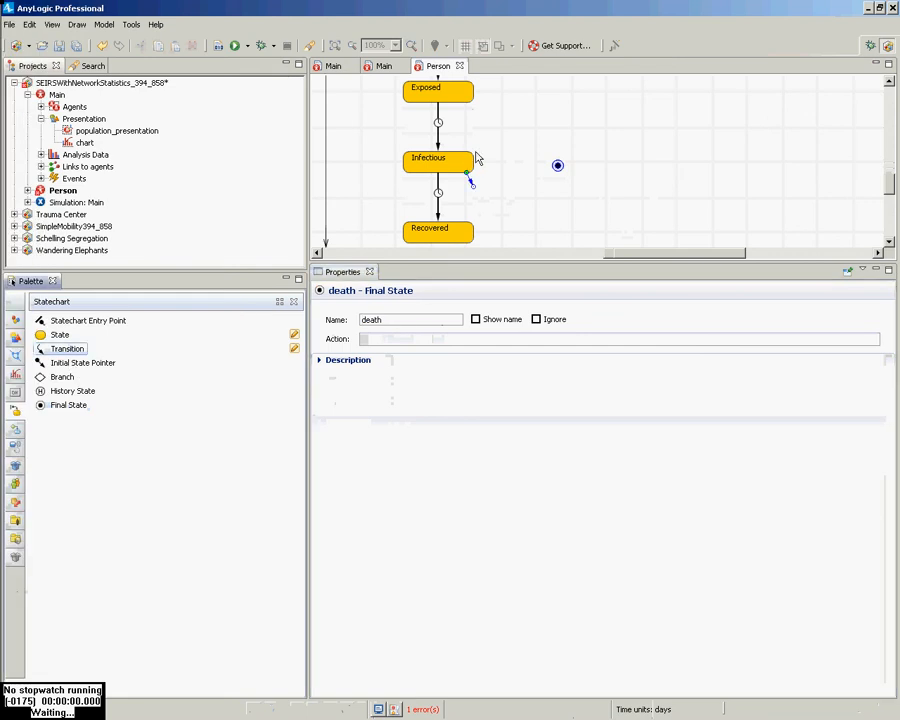
double_click(466, 186)
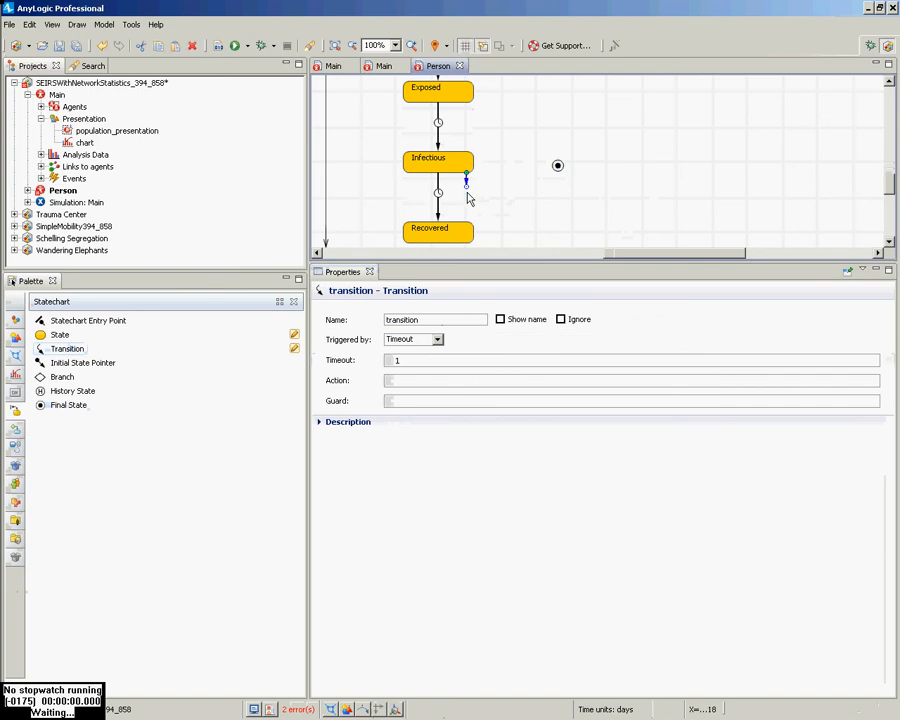
drag(468, 190, 555, 175)
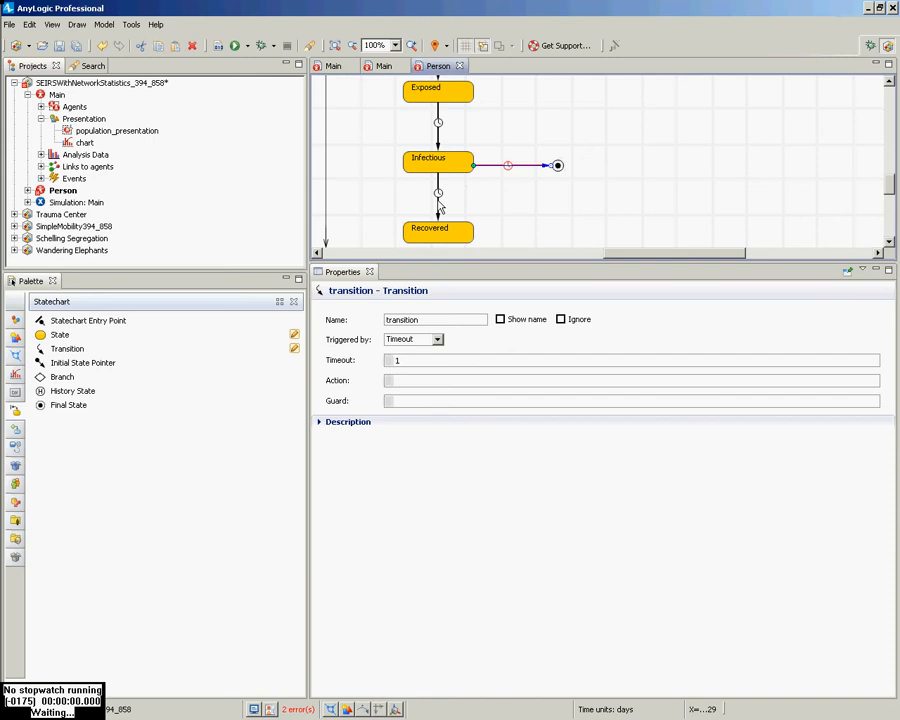
Name the transition to the death state dying, trigger it by a Rate of 1.0/14, and compare it with the recovery transition's timeout.
double_click(447, 325)
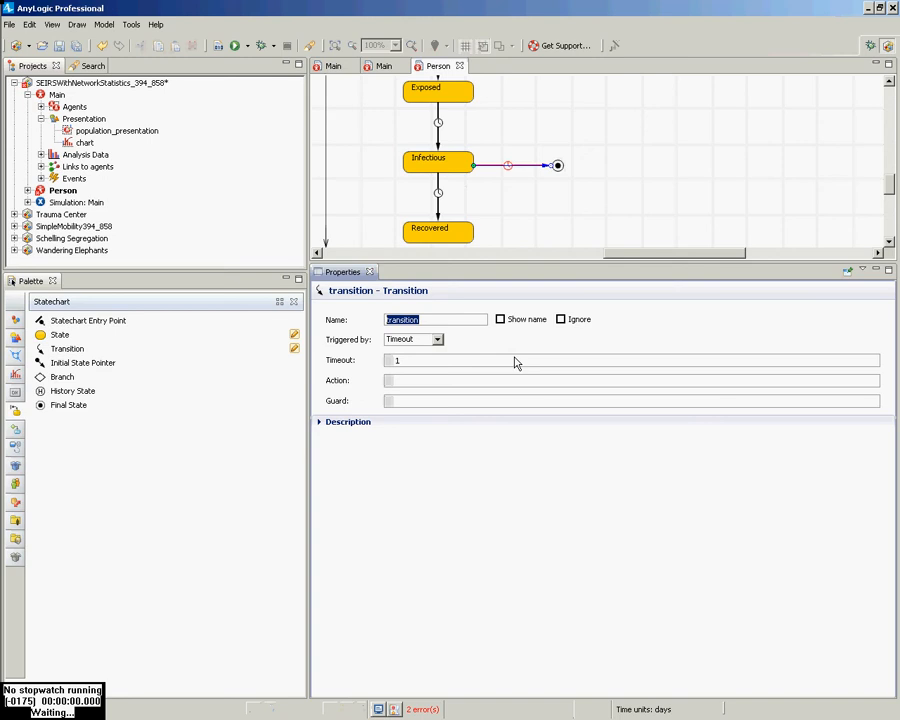
key(BackSpace)
text(dying)
click(437, 339)
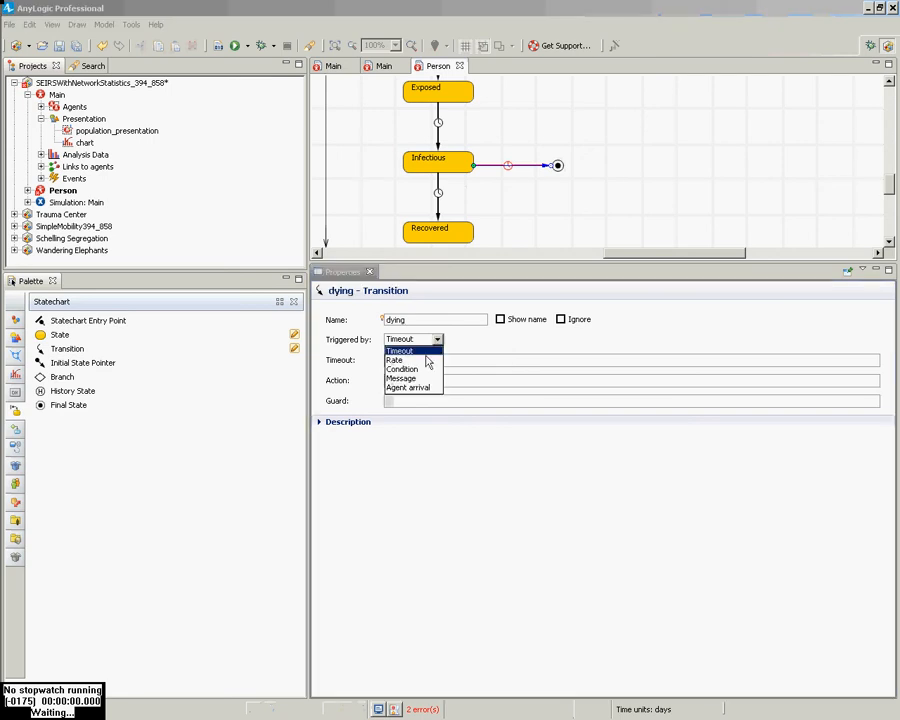
click(425, 361)
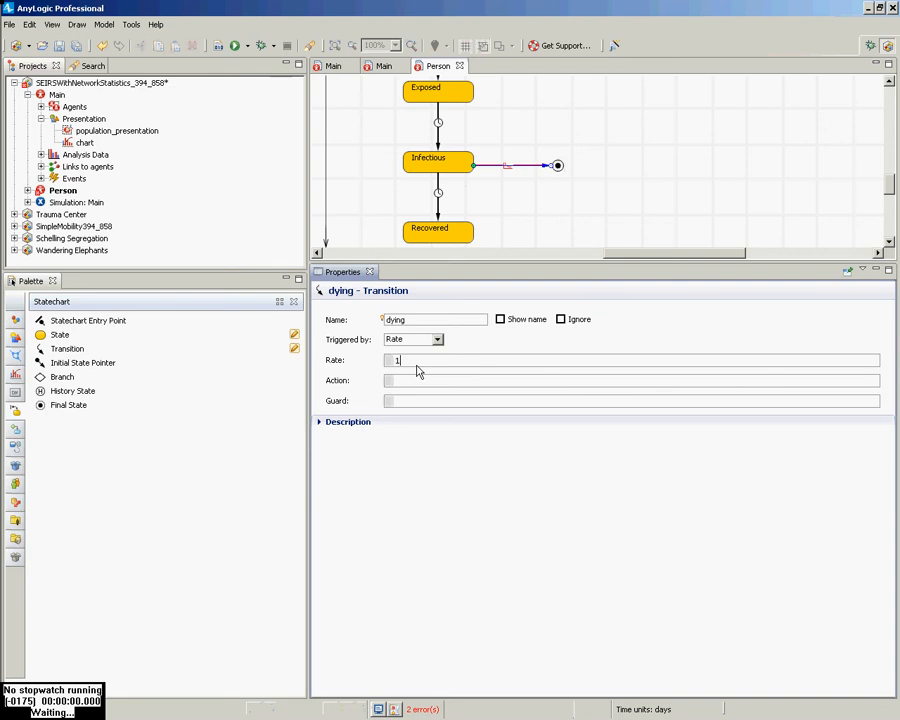
text(.0/2)
key(BackSpace)
text(14)
click(439, 205)
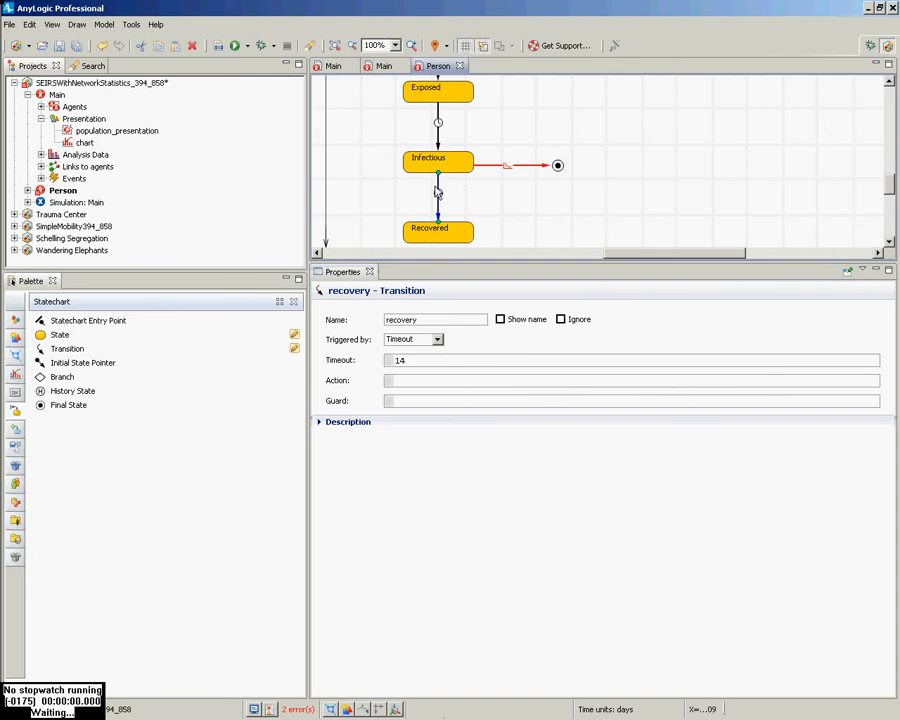
click(420, 362)
click(514, 166)
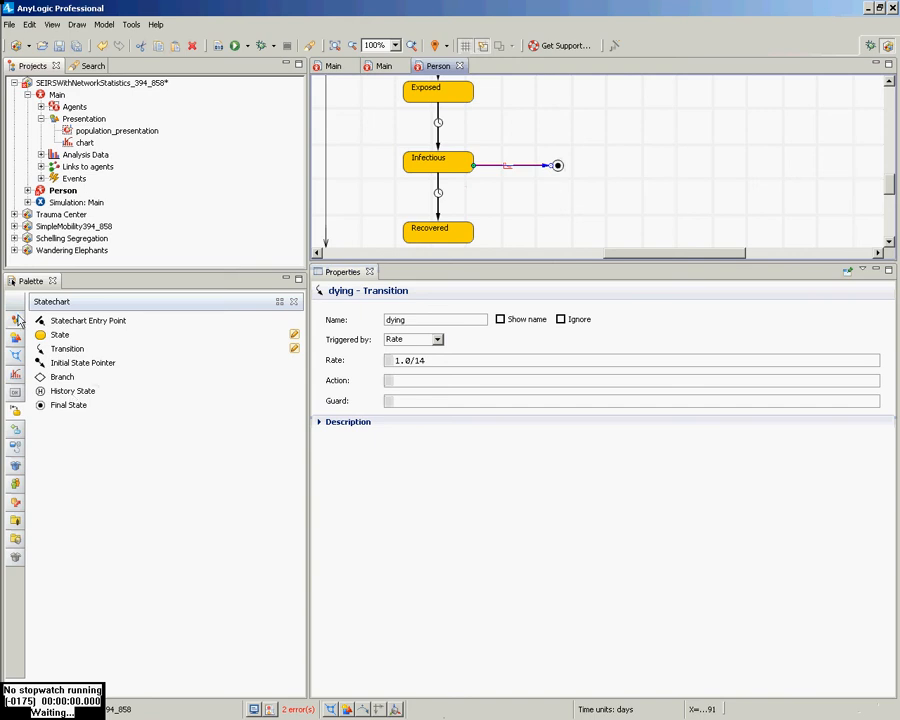
Add a parameter named meanTimeToRecovery beside the Person's infection statechart and set its default value to 14.
mouse_move(18, 319)
click(17, 319)
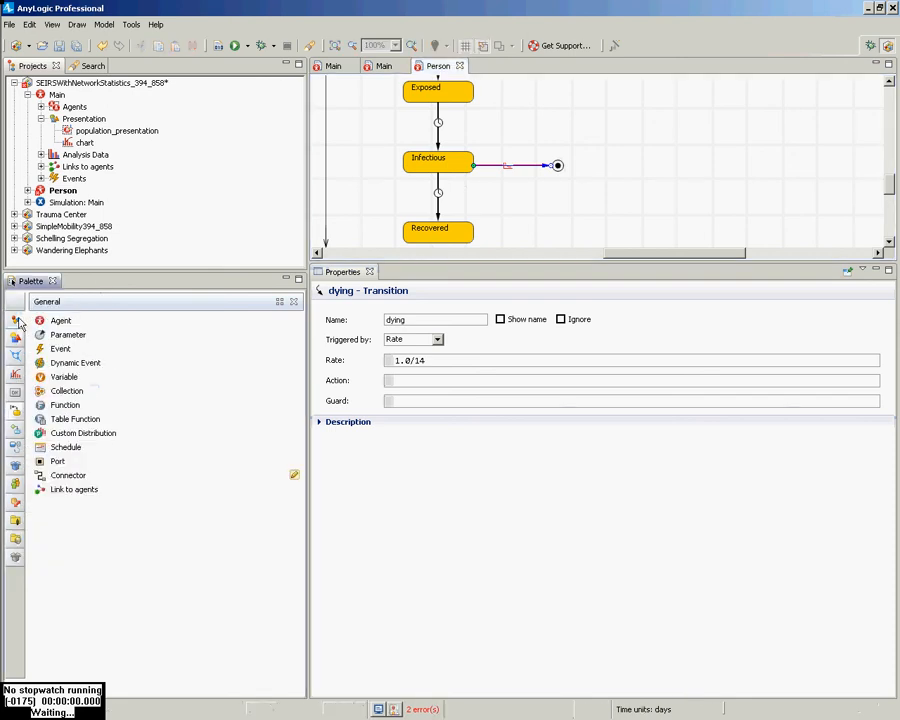
drag(42, 337, 342, 124)
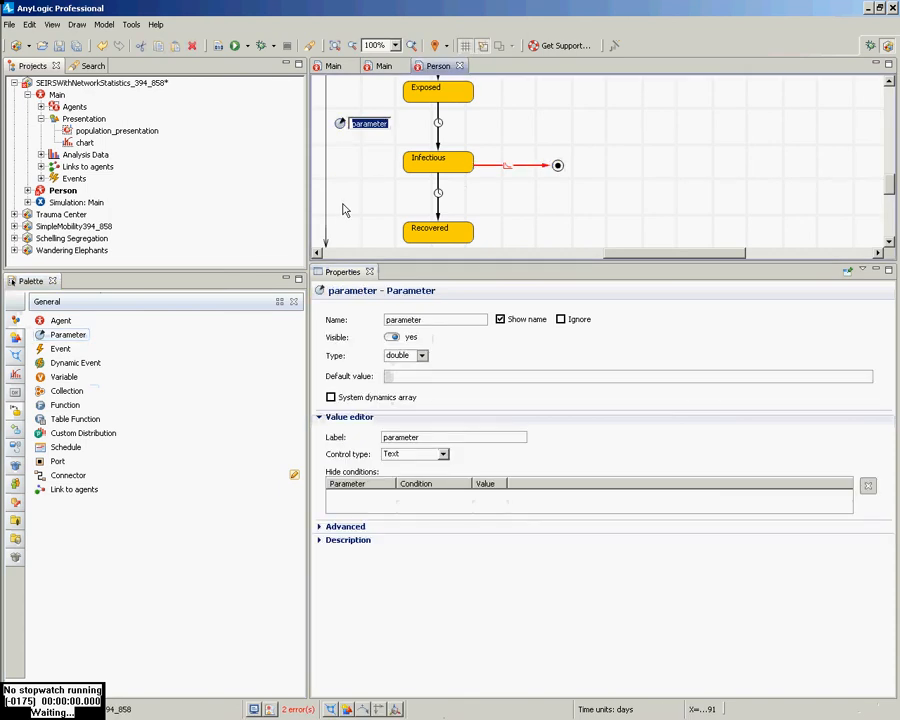
text(meanInfectio)
key(BackSpace)
text(usPerio)
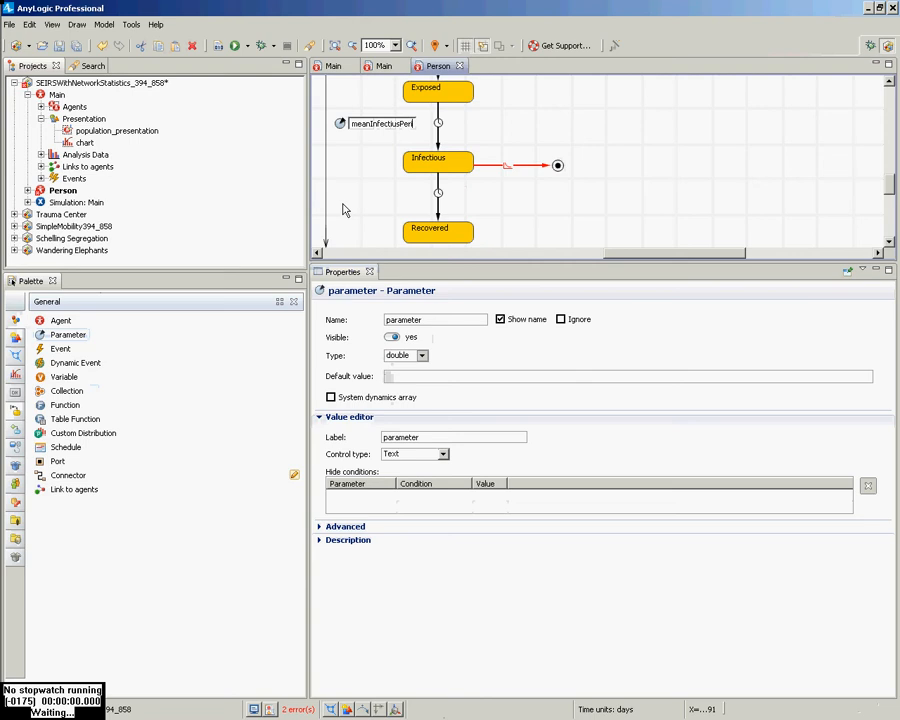
key(BackSpace)
key(BackSpace)
key(BackSpace)
key(BackSpace)
key(BackSpace)
key(BackSpace)
key(BackSpace)
key(BackSpace)
key(BackSpace)
key(BackSpace)
key(BackSpace)
key(BackSpace)
key(BackSpace)
key(BackSpace)
text(TimeToRecovery)
key(Return)
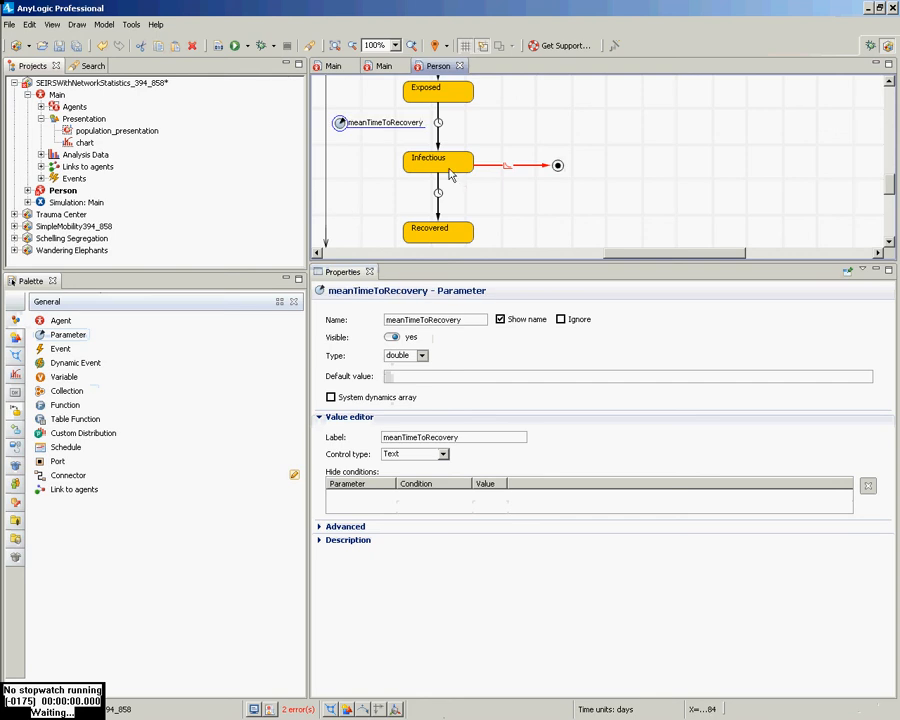
click(419, 379)
text(14)
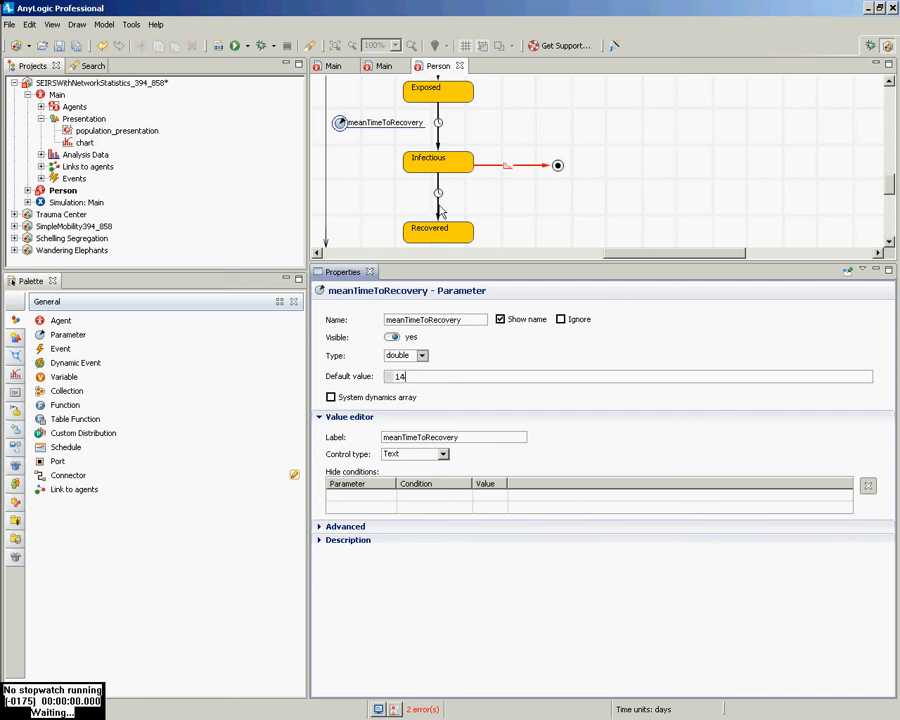
Set the recovery transition's timeout to the meanTimeToRecovery parameter and save the model.
click(443, 212)
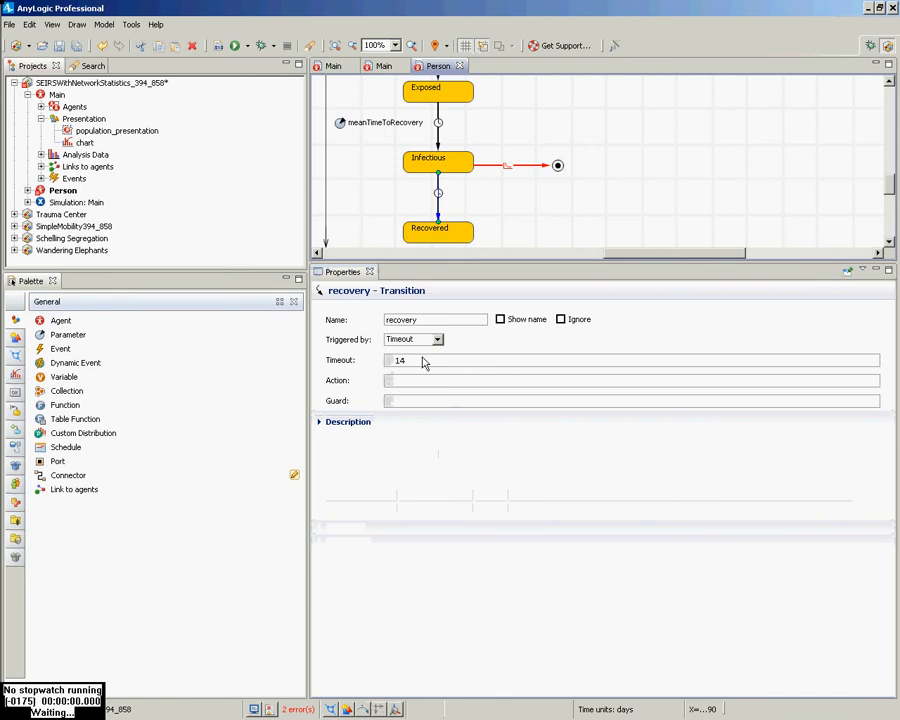
drag(422, 362, 396, 360)
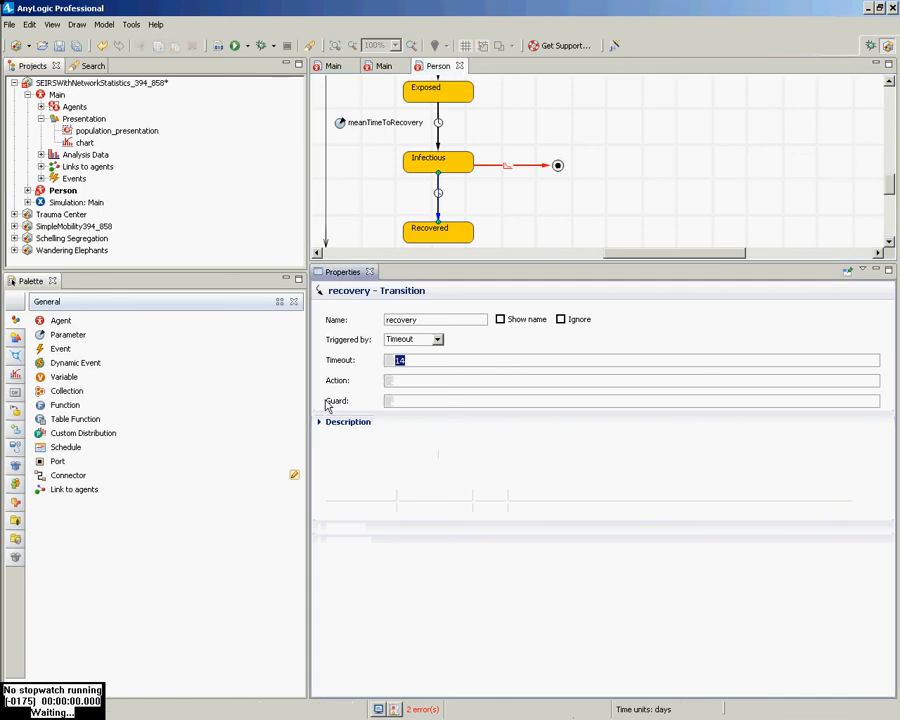
text(mean)
key(ctrl+space)
key(Return)
key(ctrl+s)
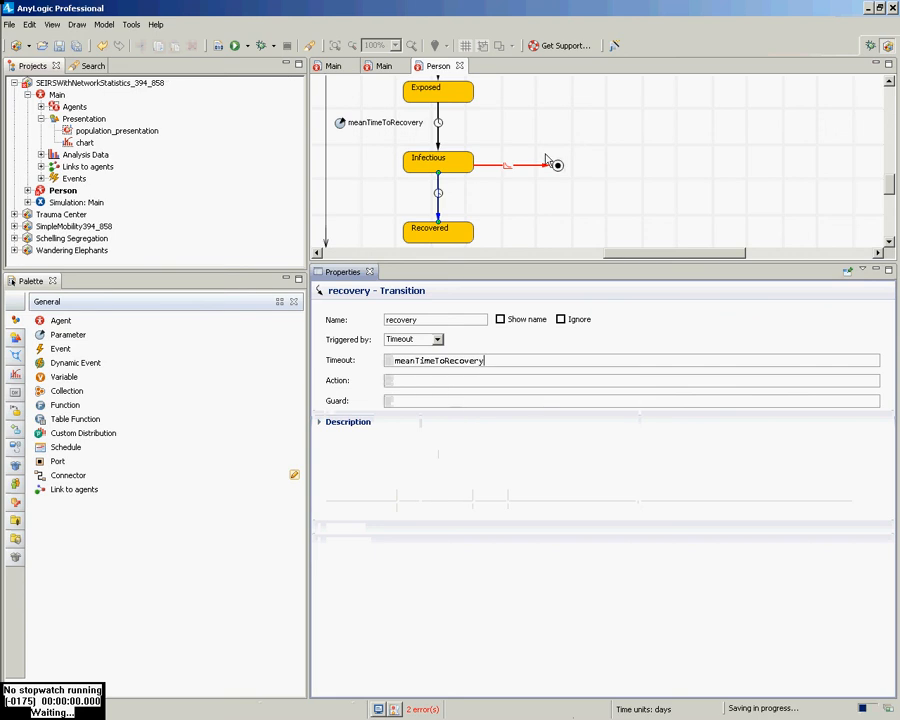
Set the dying transition's rate to 1.0/meanTimeToRecovery.
click(540, 165)
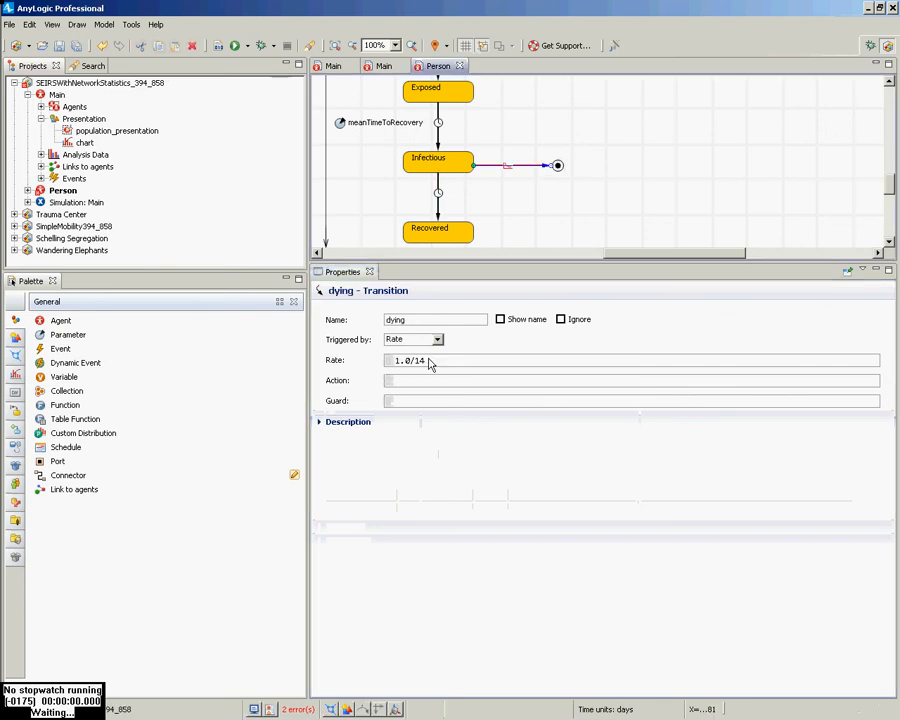
double_click(456, 365)
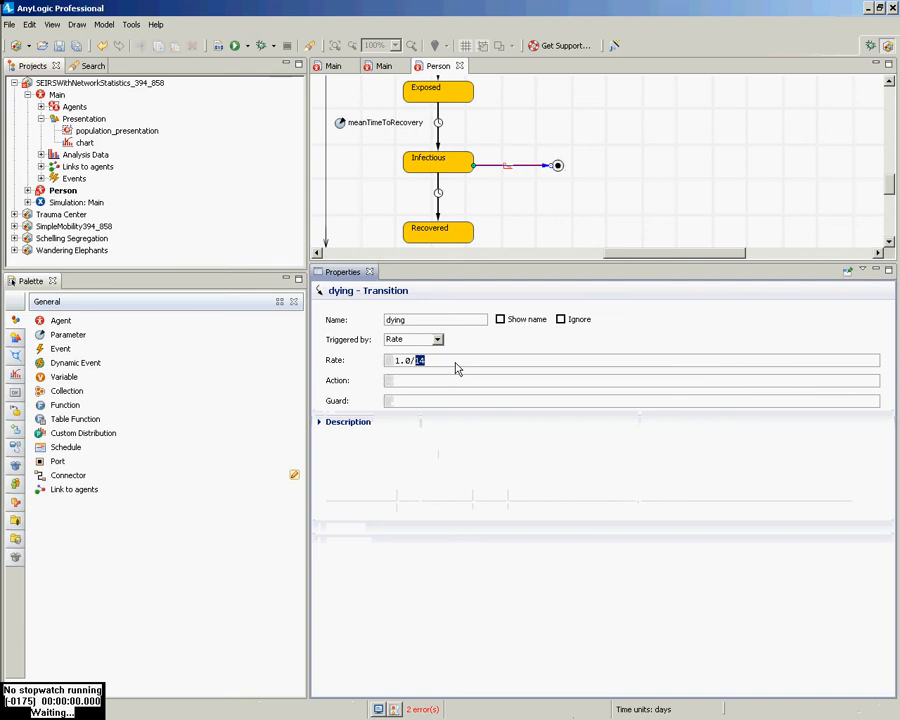
text(meanTime)
key(ctrl+space)
key(Return)
drag(437, 264, 441, 291)
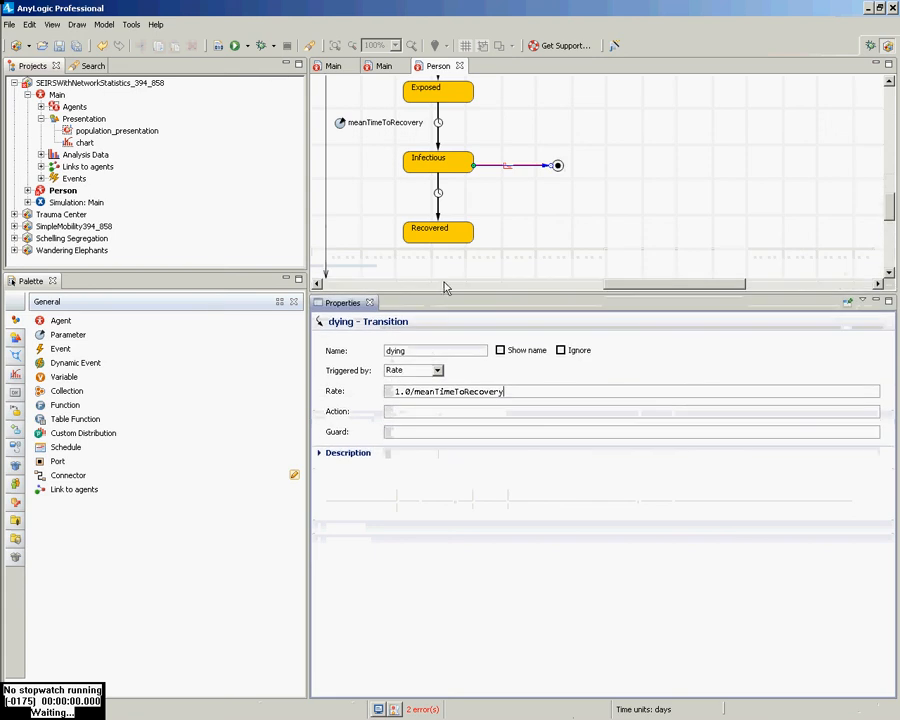
Set the death final state's action to main.remove_population(this);.
click(554, 187)
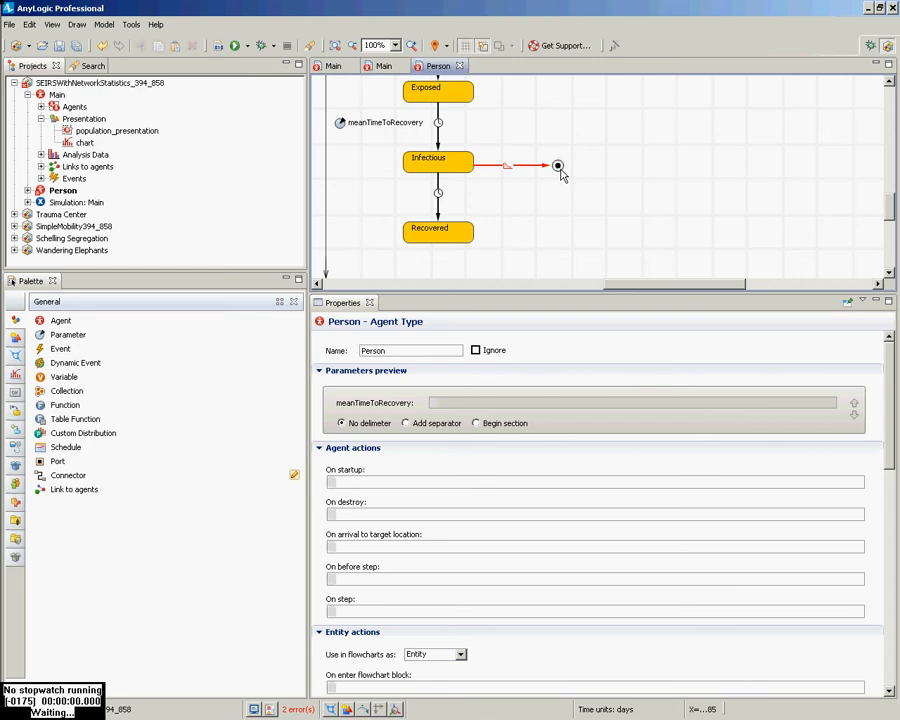
click(559, 168)
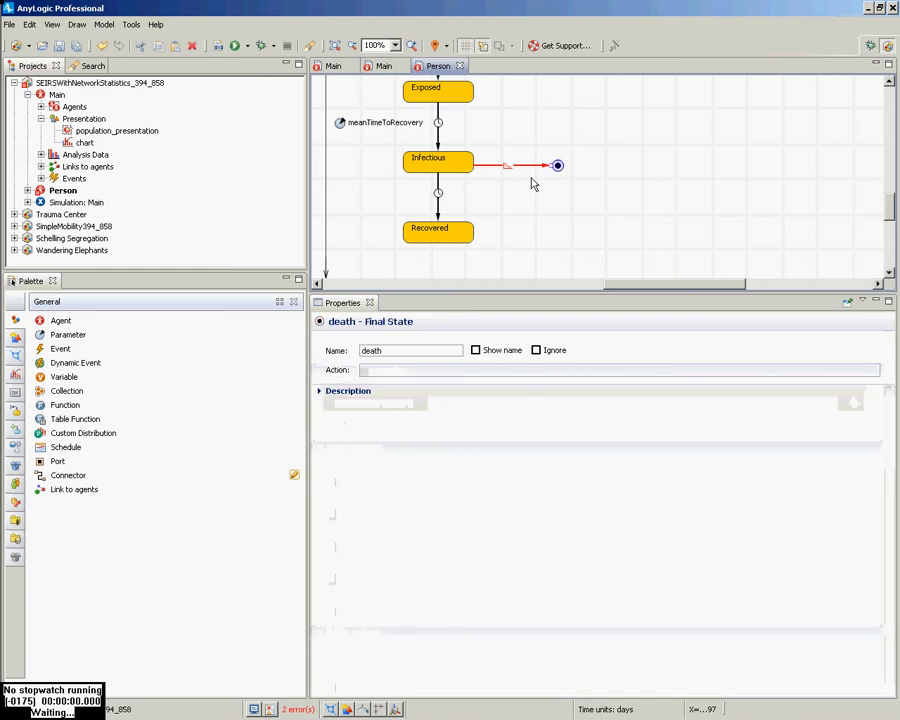
click(448, 373)
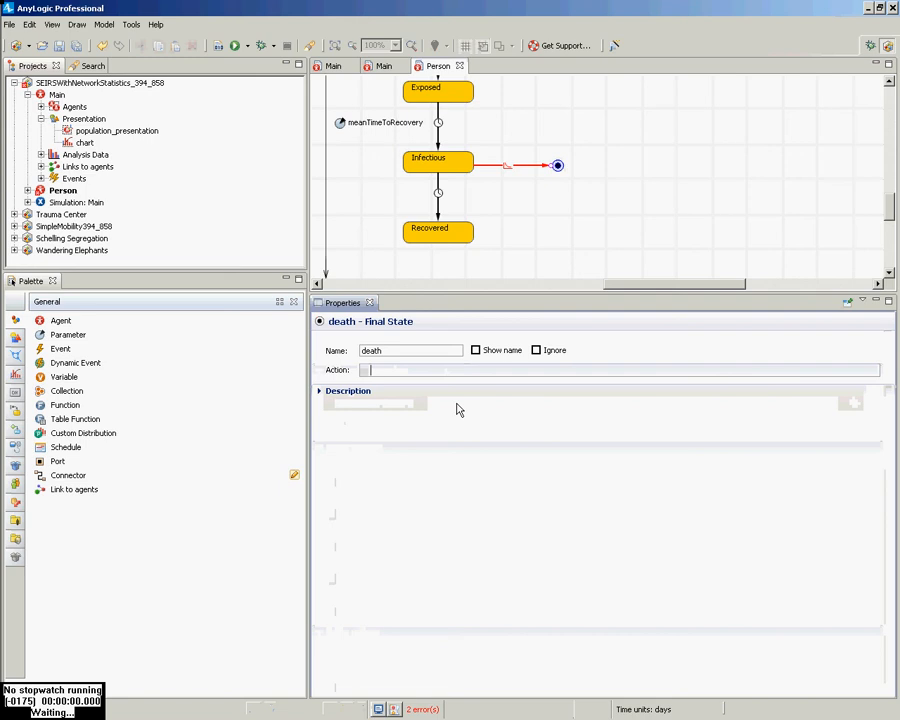
text(main.)
mouse_move(890, 203)
mouse_down()
mouse_move(884, 138)
mouse_move(890, 206)
mouse_up()
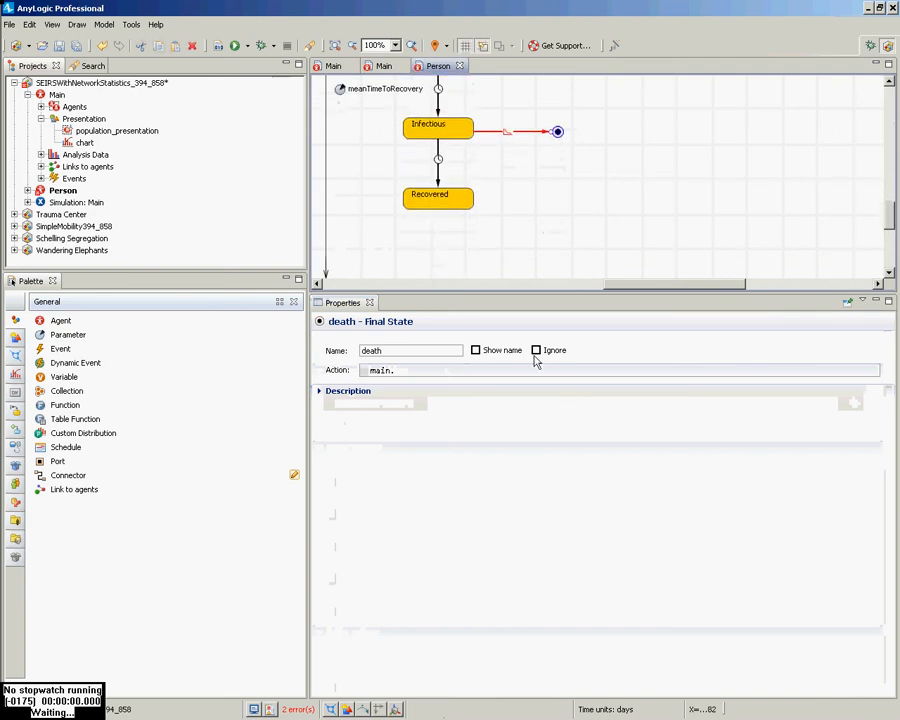
click(448, 371)
key(ctrl+a)
key(BackSpace)
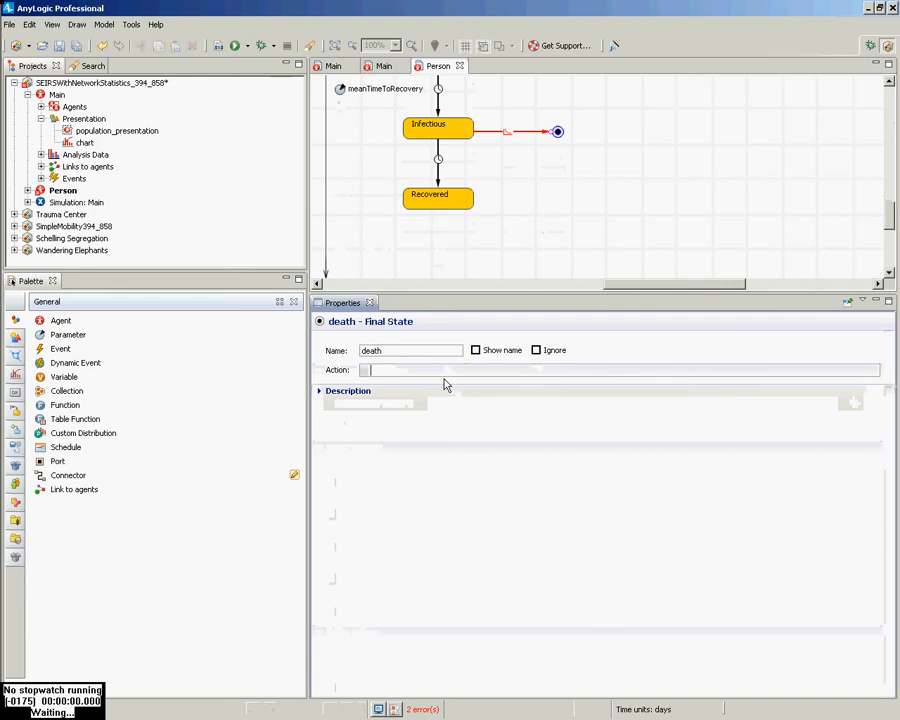
text(this.get_Main())
key(ctrl+a)
text(main.)
text(popu)
text(lation.remov)
key(BackSpace)
key(BackSpace)
key(BackSpace)
key(BackSpace)
key(BackSpace)
key(BackSpace)
key(BackSpace)
key(BackSpace)
key(BackSpace)
key(BackSpace)
key(BackSpace)
key(BackSpace)
key(BackSpace)
key(BackSpace)
key(BackSpace)
key(BackSpace)
text(remov)
key(ctrl+space)
key(Return)
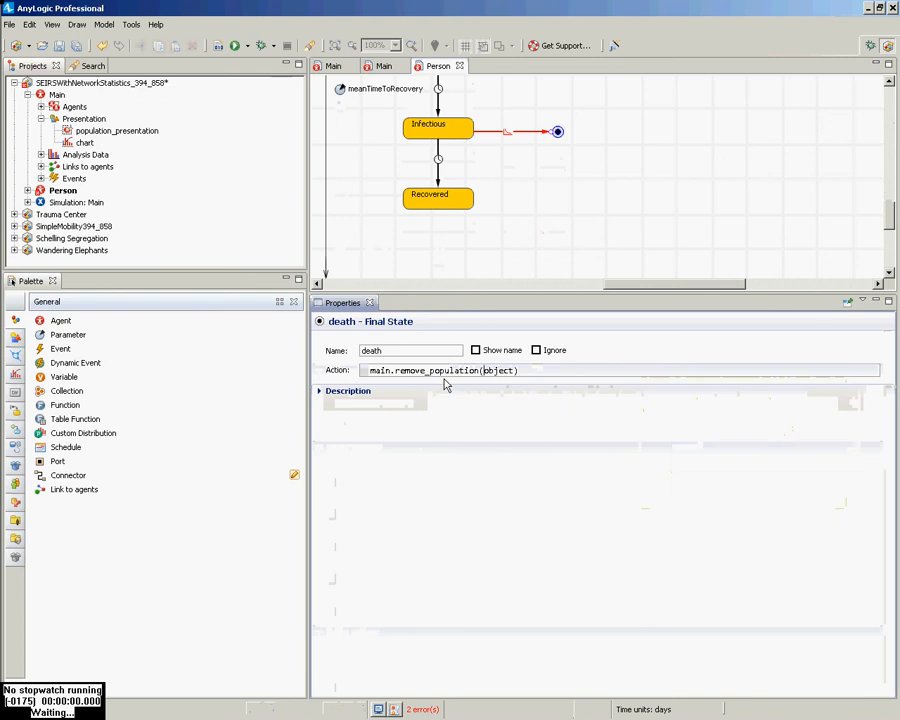
text(this);)
Replace the death final state's action with this.deleteSelf();.
key(shift+Home)
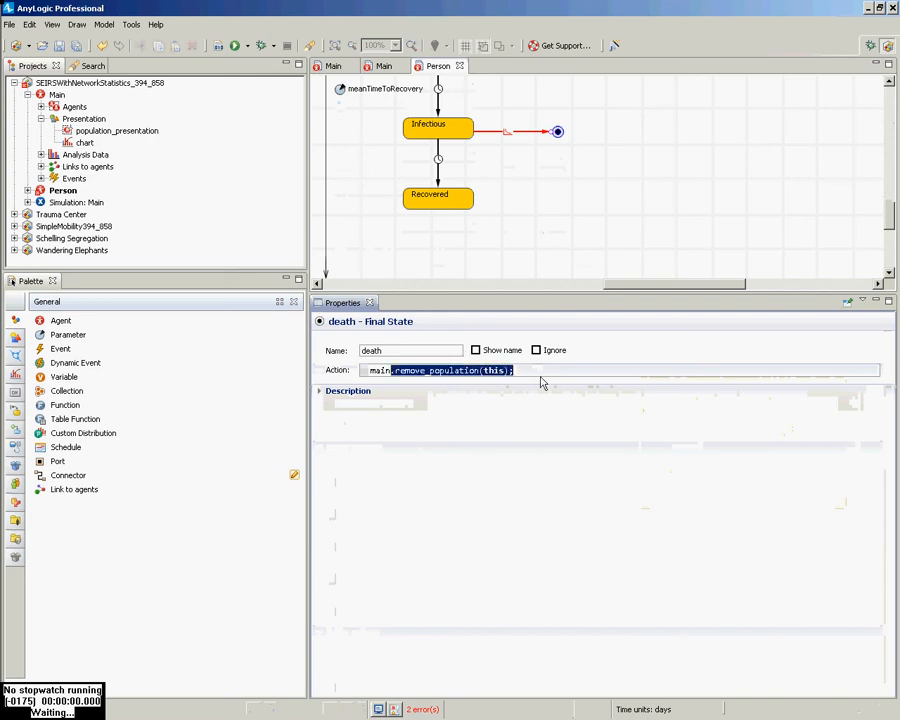
text(this.)
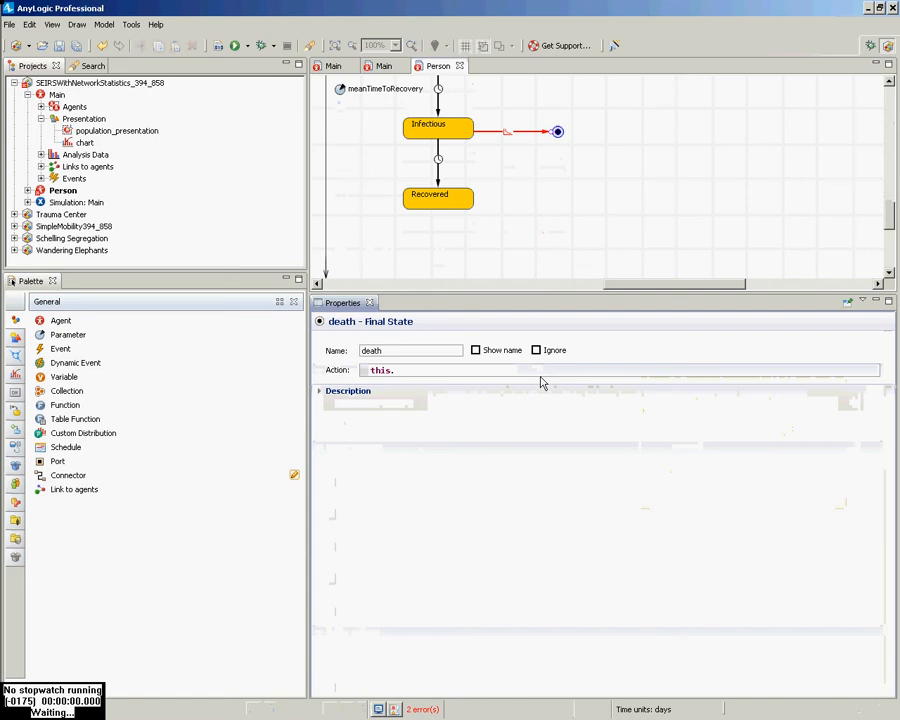
text(delet)
key(ctrl+space)
key(Return)
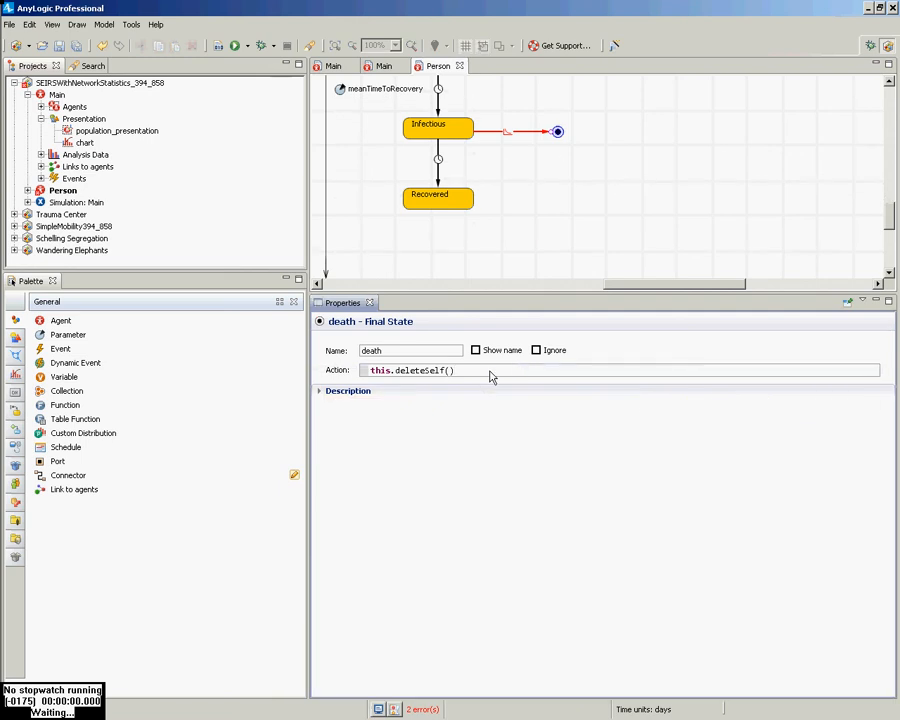
text(;;)
key(BackSpace)
Examine the message trigger and firing condition of the infection transition between Susceptible and Exposed.
click(513, 90)
scroll(514, 118, up, 3)
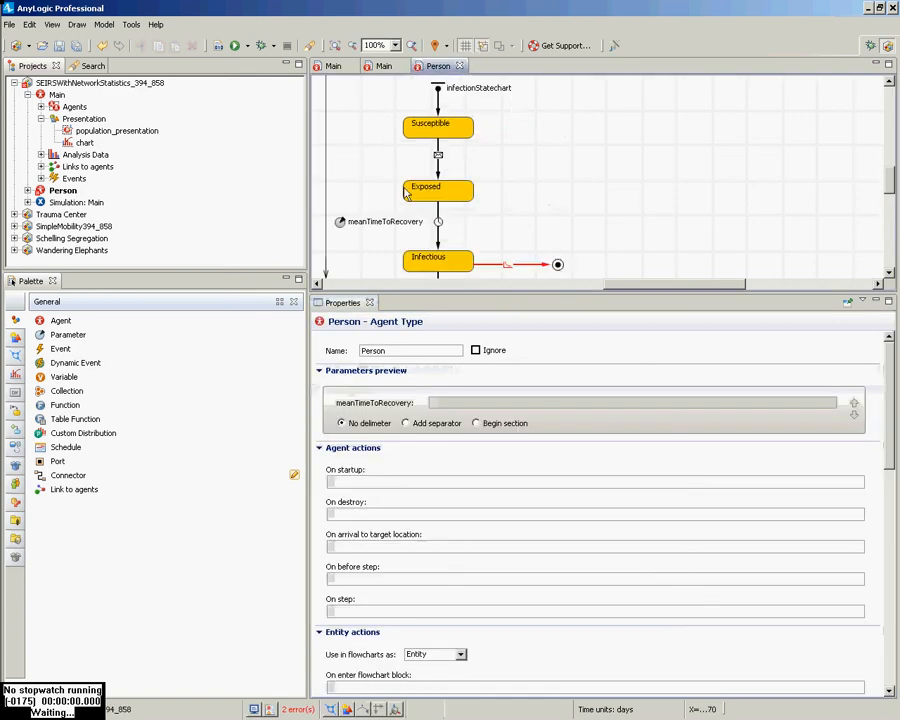
click(438, 172)
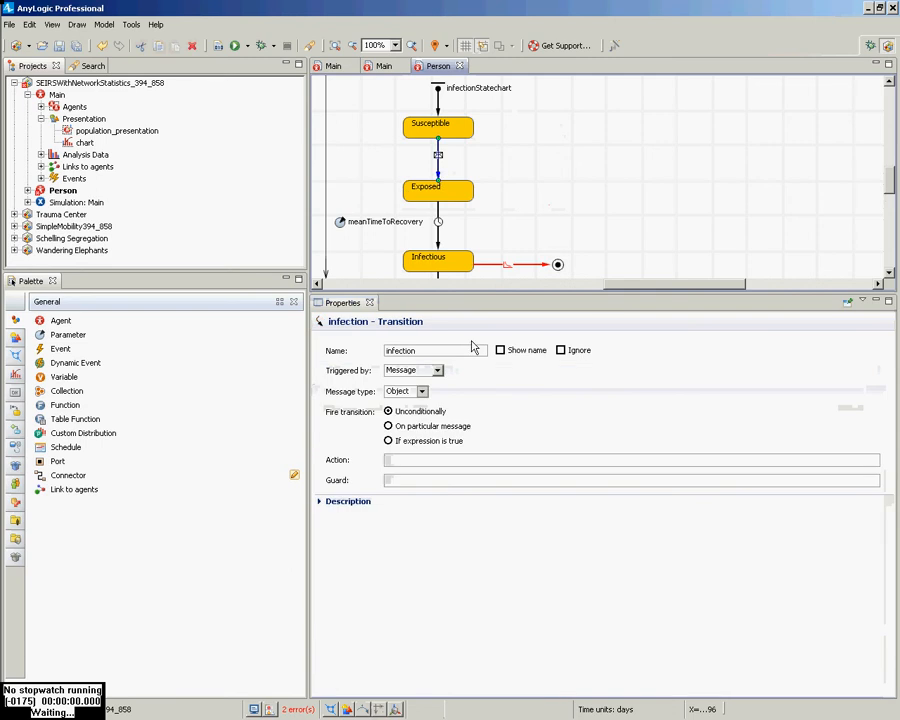
click(460, 417)
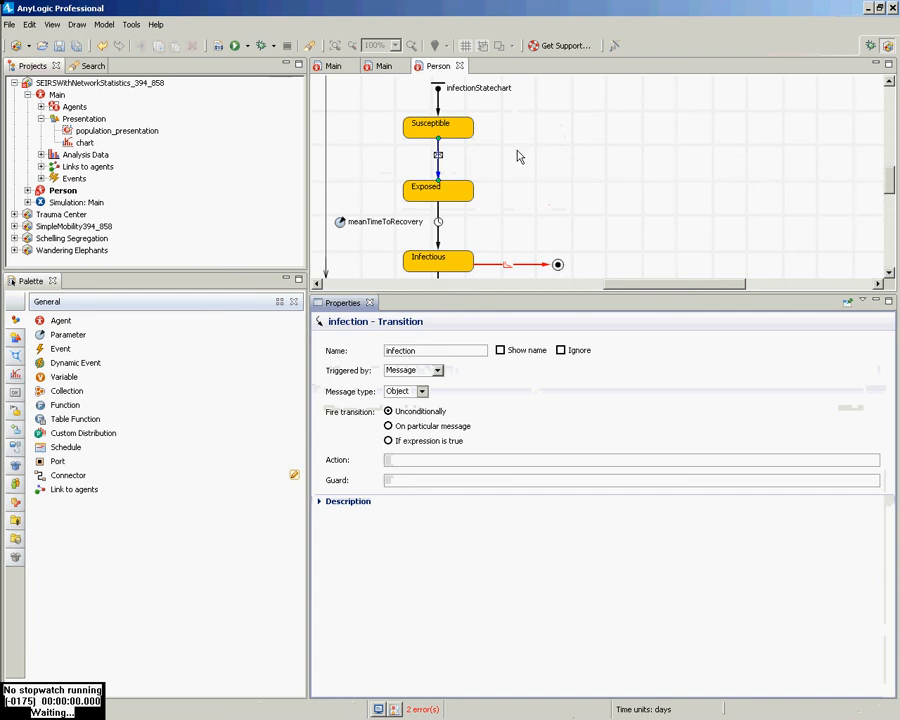
scroll(620, 140, up, 3)
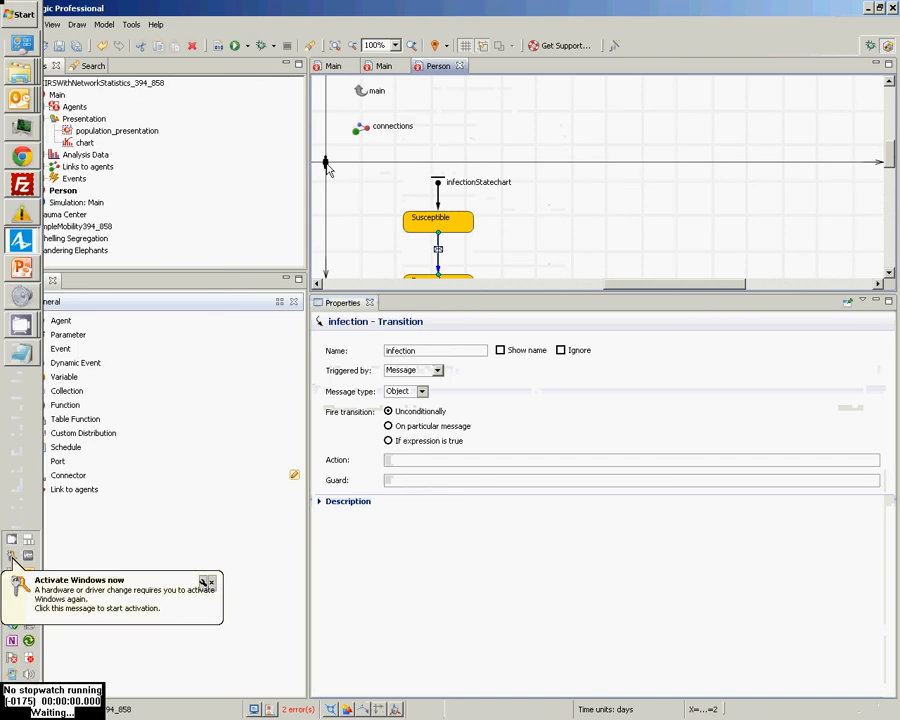
Select the person group at the Person's origin, expand its advanced properties, and examine its click and draw options.
click(327, 167)
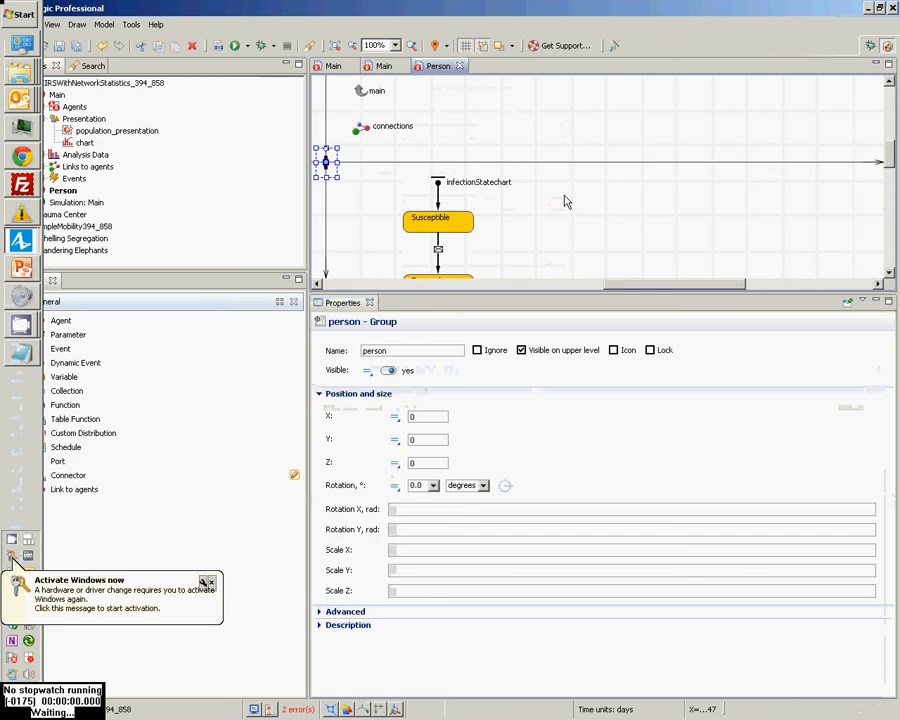
scroll(562, 218, down, 1)
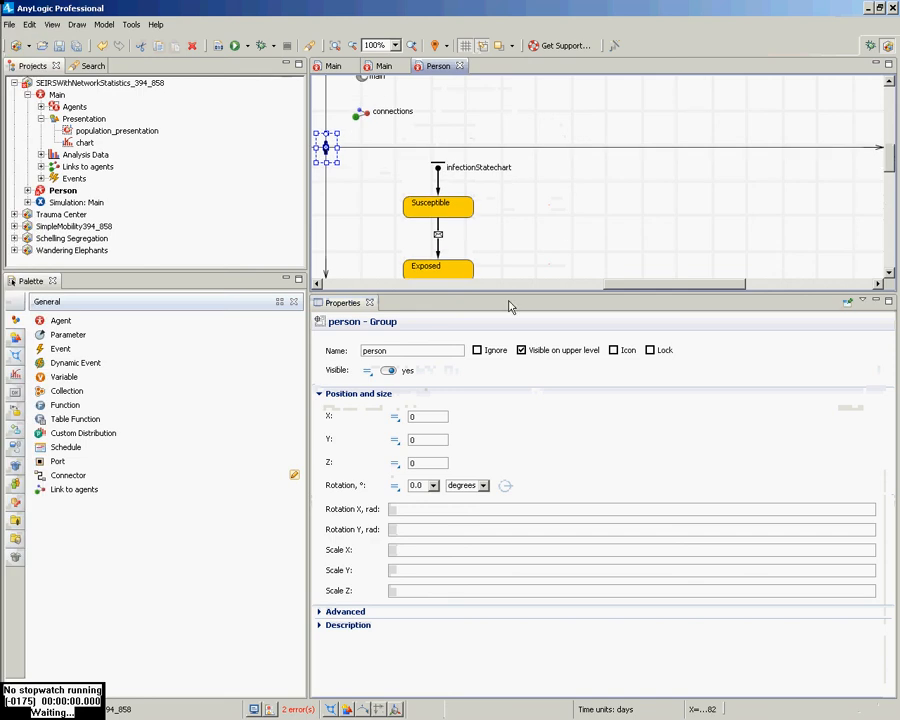
drag(512, 296, 520, 144)
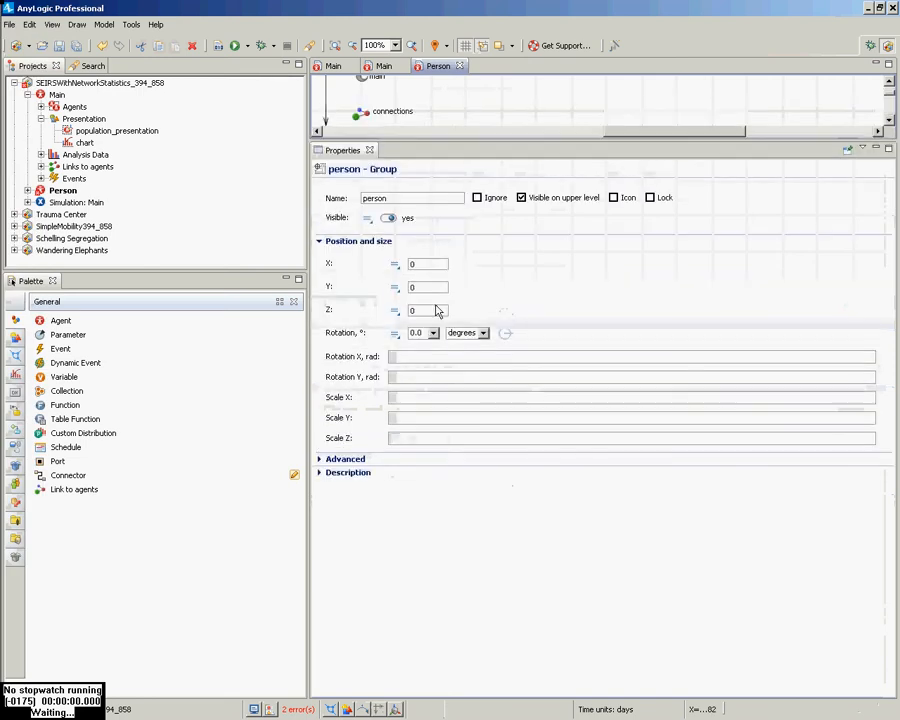
click(324, 459)
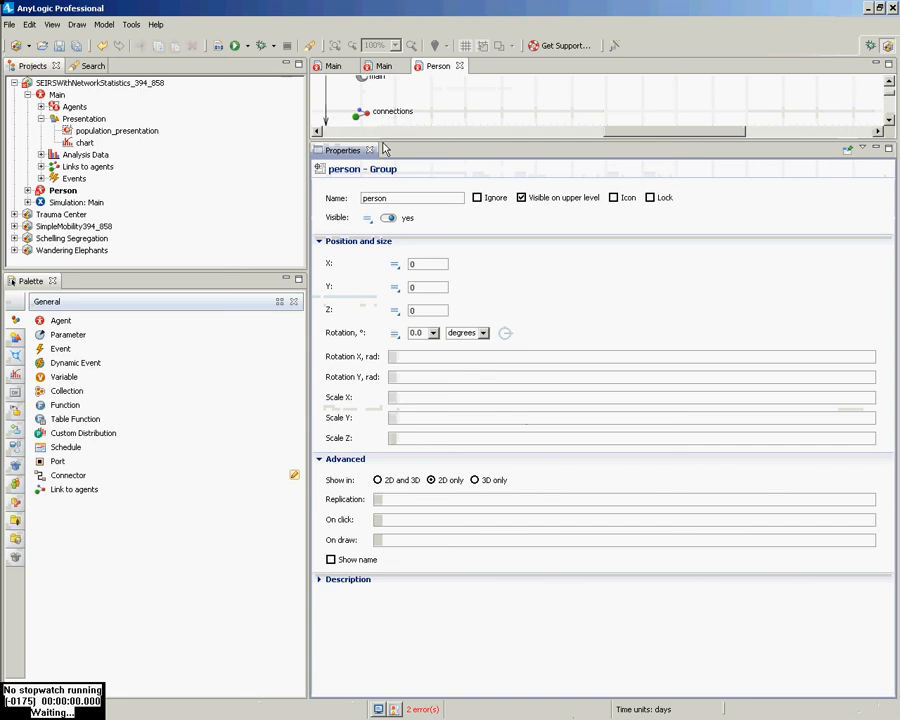
mouse_move(388, 145)
mouse_down()
mouse_move(388, 293)
mouse_move(388, 143)
mouse_up()
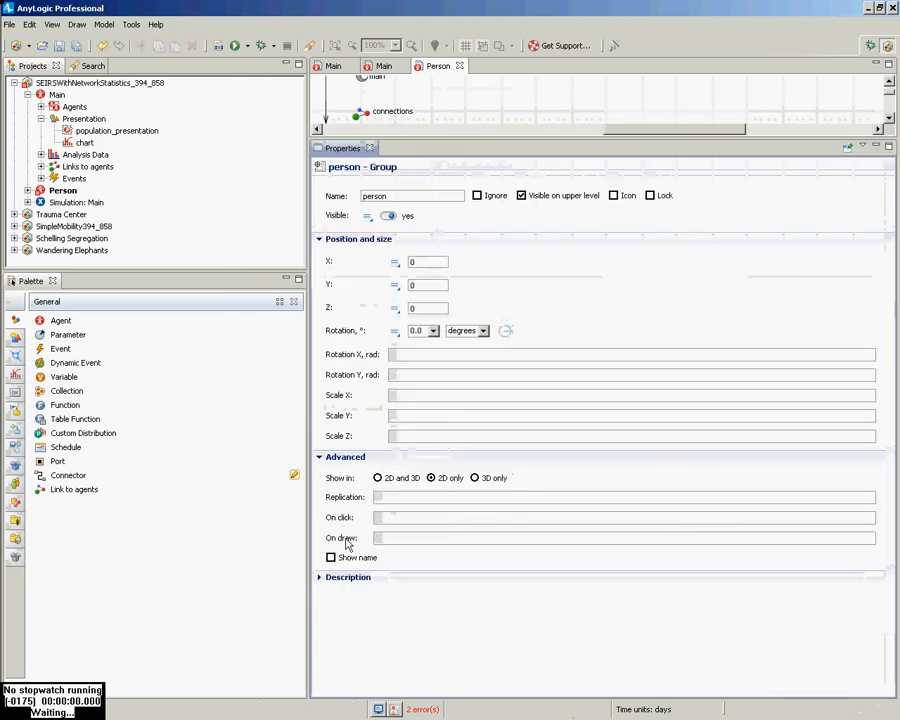
click(422, 516)
drag(408, 146, 404, 226)
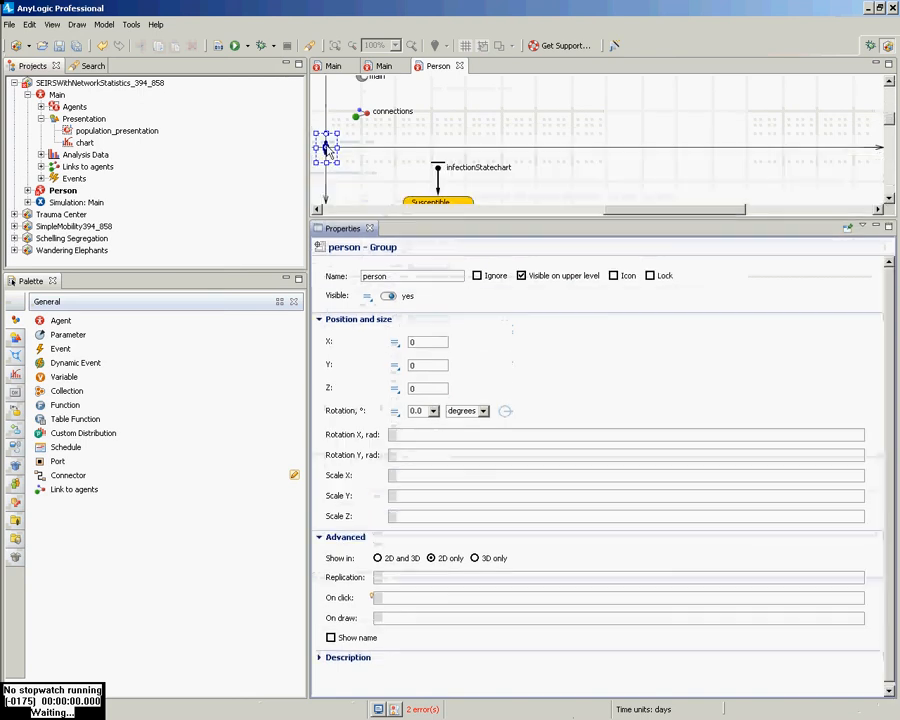
click(325, 148)
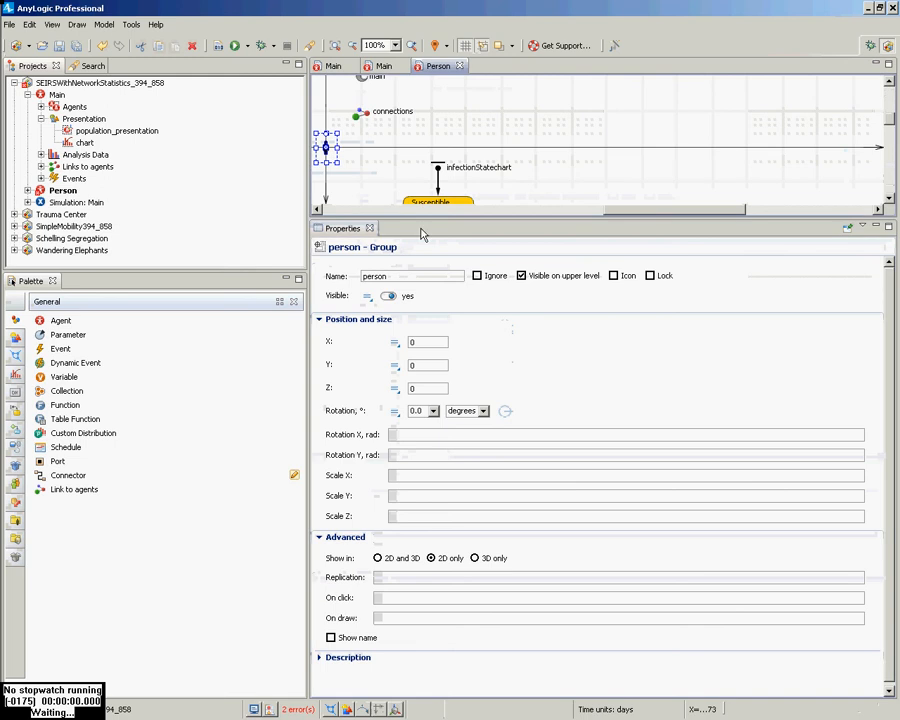
Set the person group's on-click action to this.send("Infected!", this); and save the model.
drag(424, 221, 448, 170)
click(442, 465)
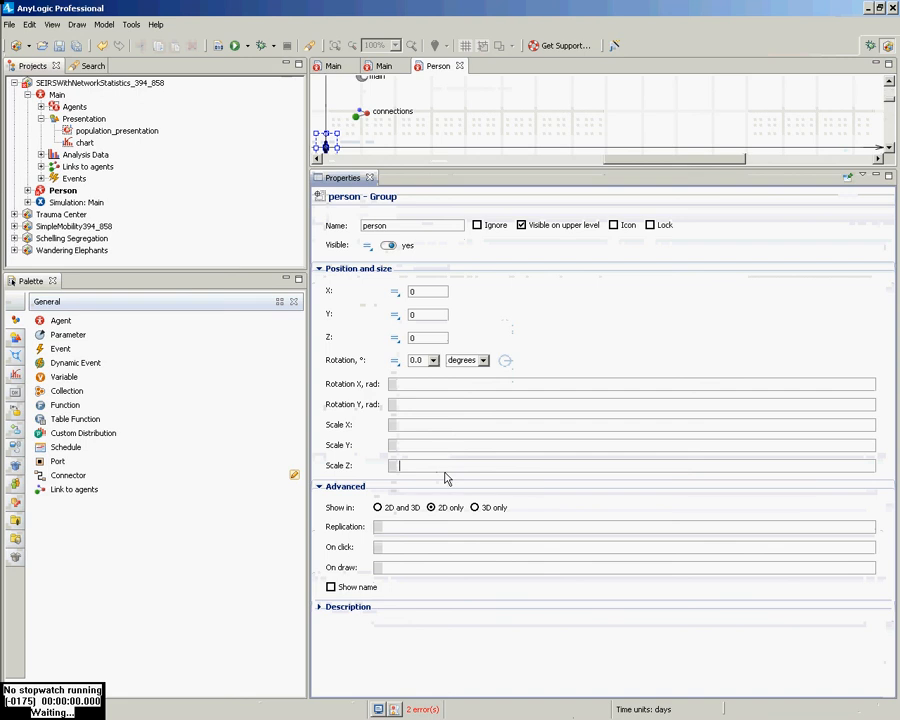
click(428, 528)
click(508, 545)
text(this.send("In)
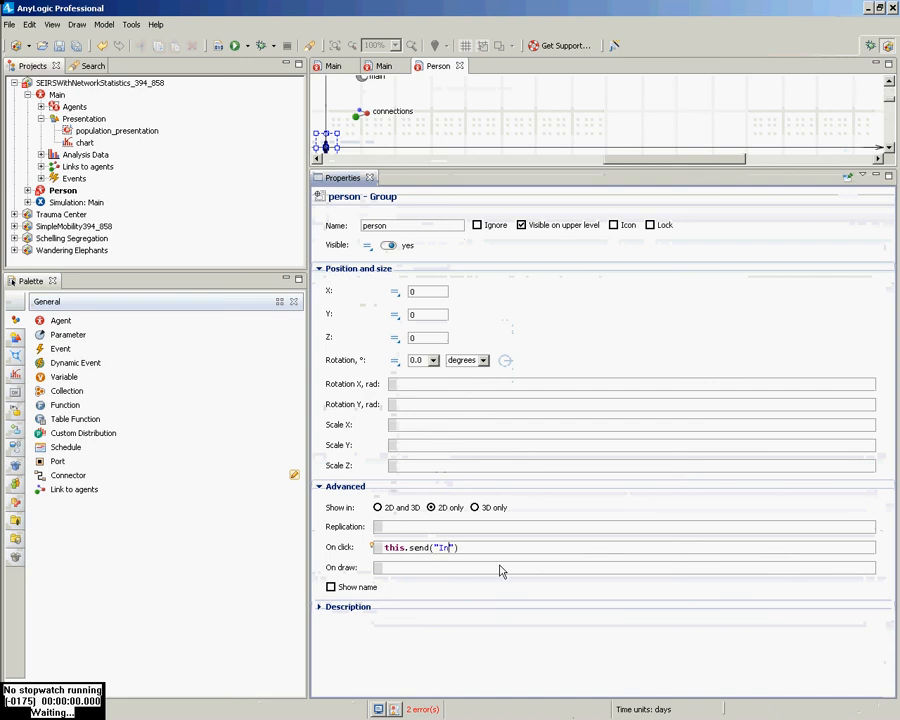
text(fected)
key(BackSpace)
key(BackSpace)
key(BackSpace)
key(BackSpace)
key(BackSpace)
key(BackSpace)
key(BackSpace)
key(BackSpace)
text(Infected!", this);)
key(ctrl+s)
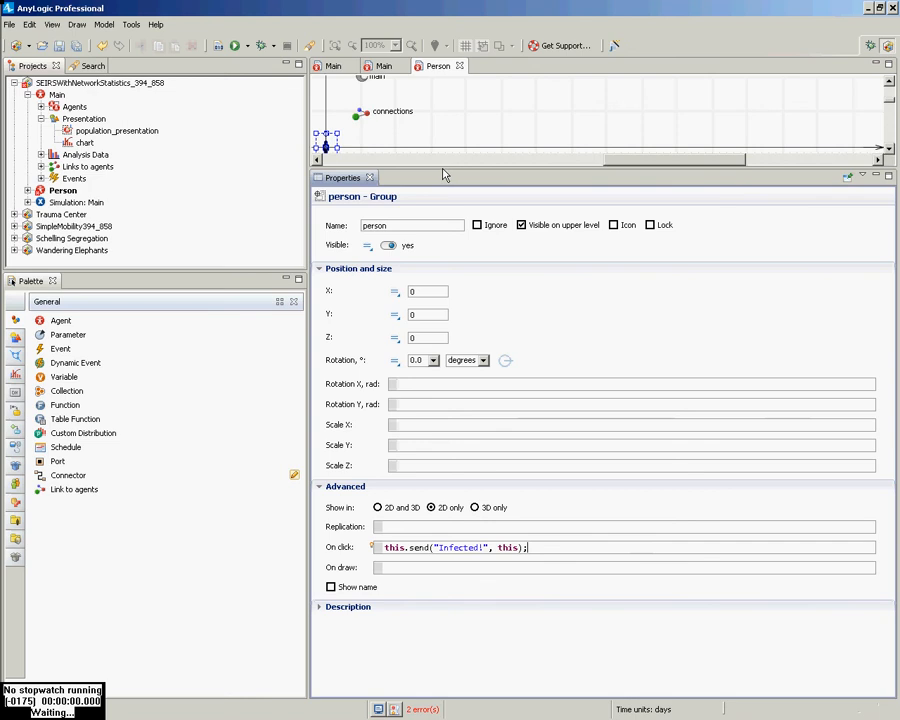
Add a variable named color to the Person agent, just above and beside the Susceptible state.
drag(443, 169, 447, 323)
click(455, 208)
click(439, 250)
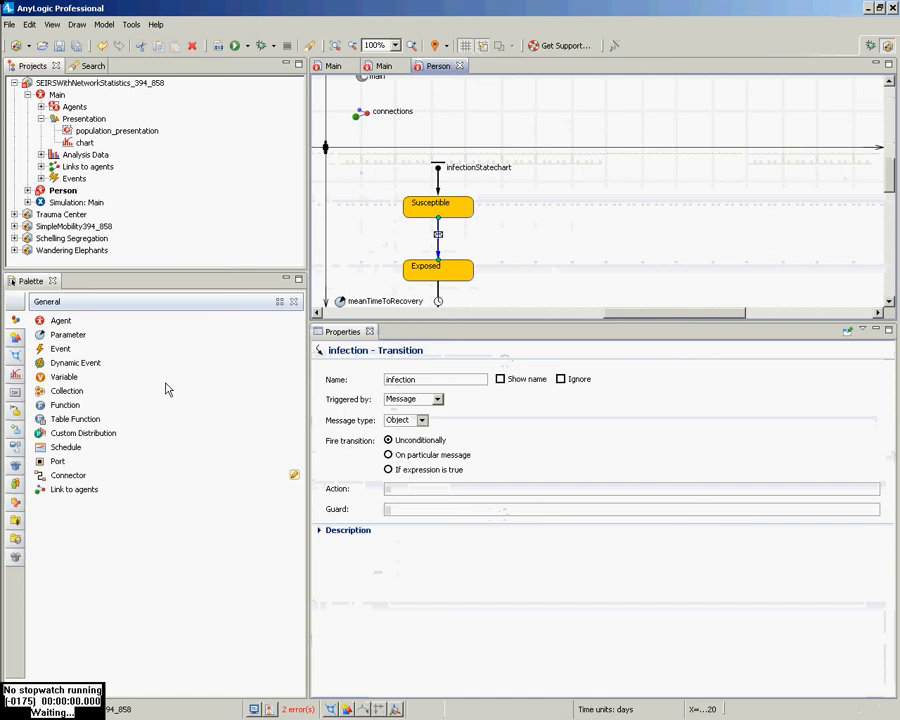
click(63, 378)
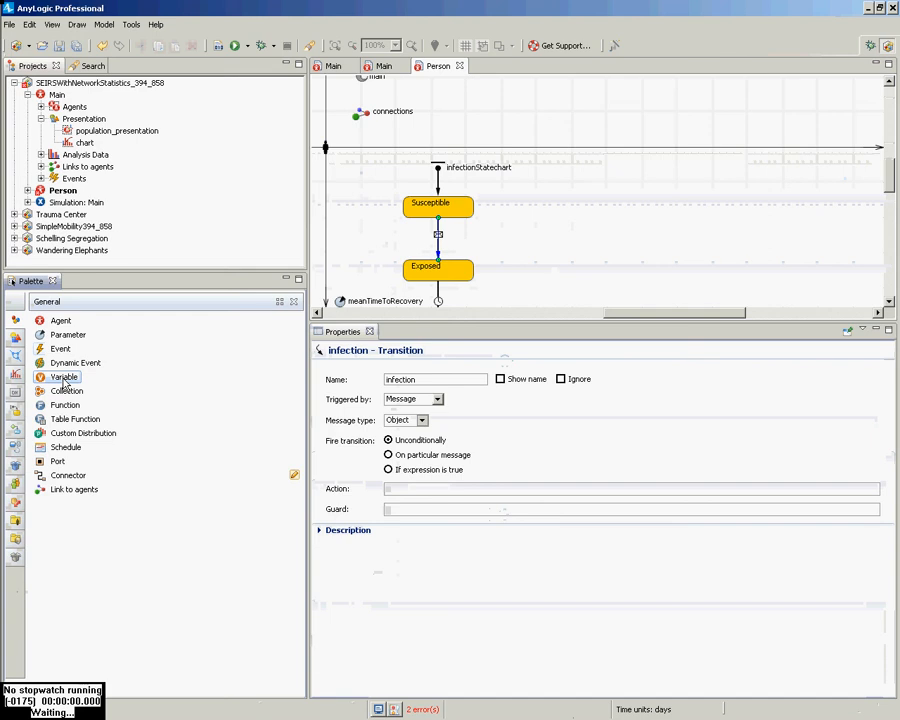
click(341, 198)
drag(343, 201, 341, 185)
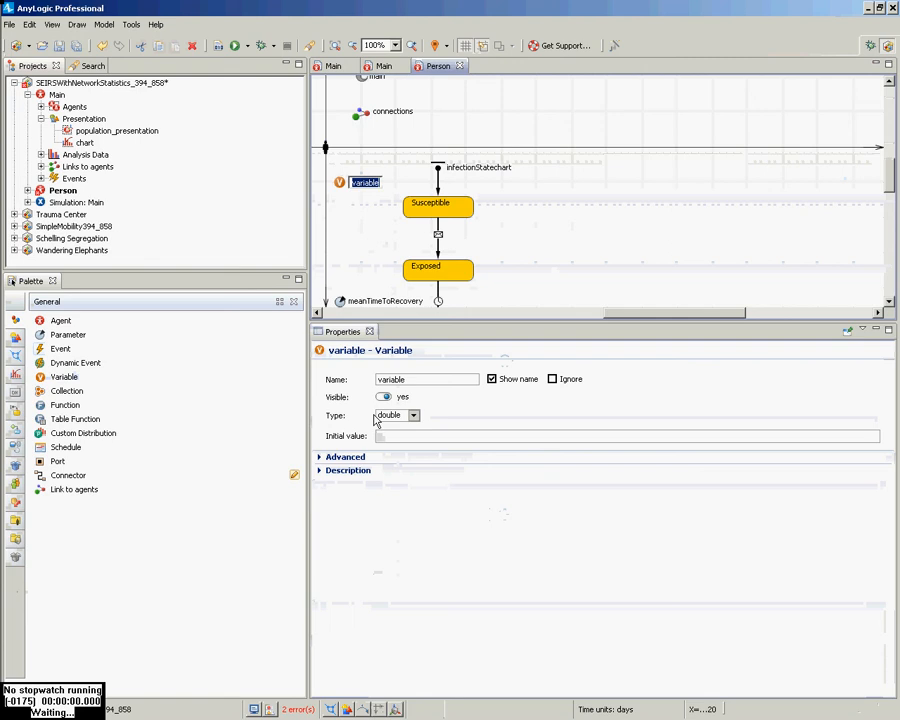
text(color)
key(Return)
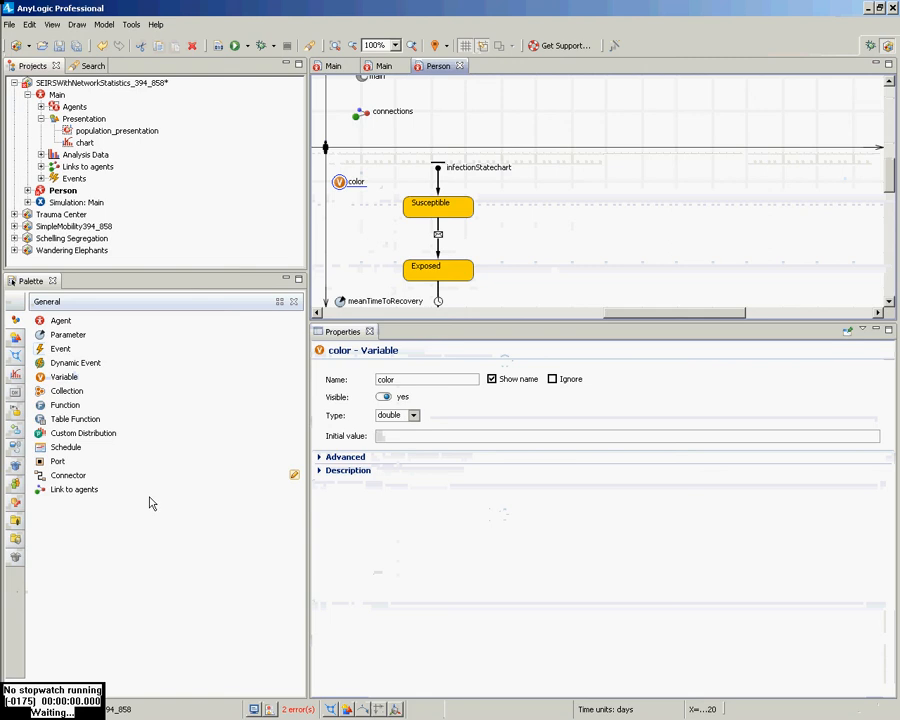
Set the color variable's type to the custom type Color.
click(413, 415)
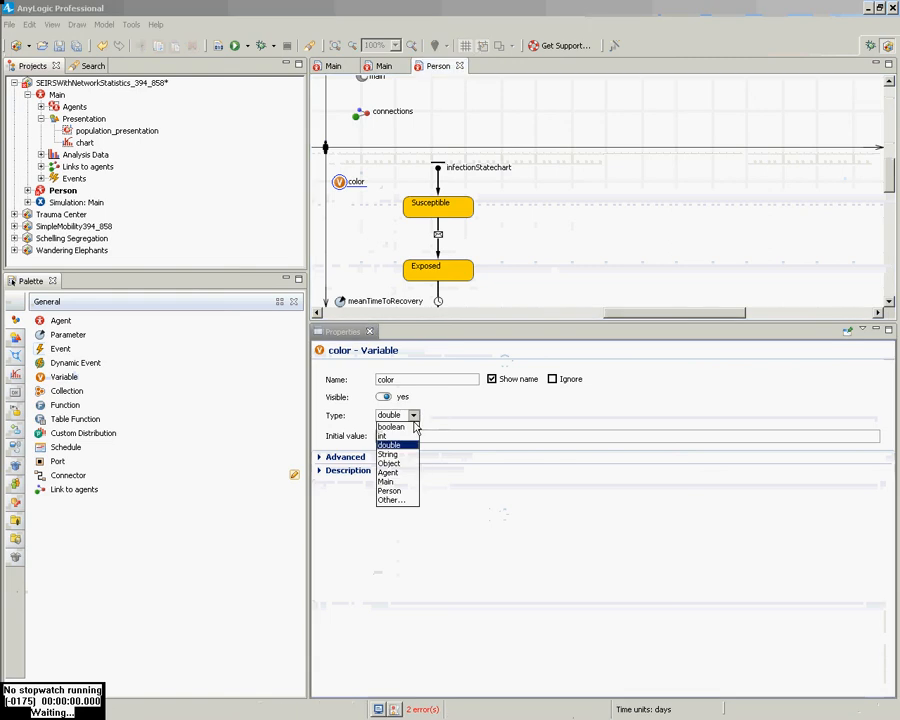
click(393, 500)
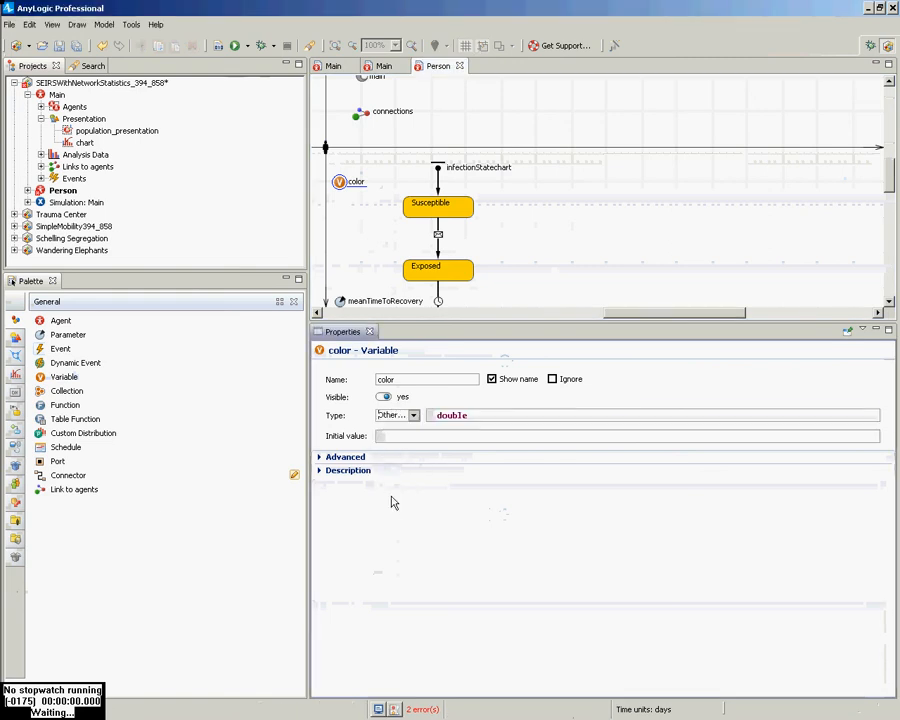
double_click(462, 416)
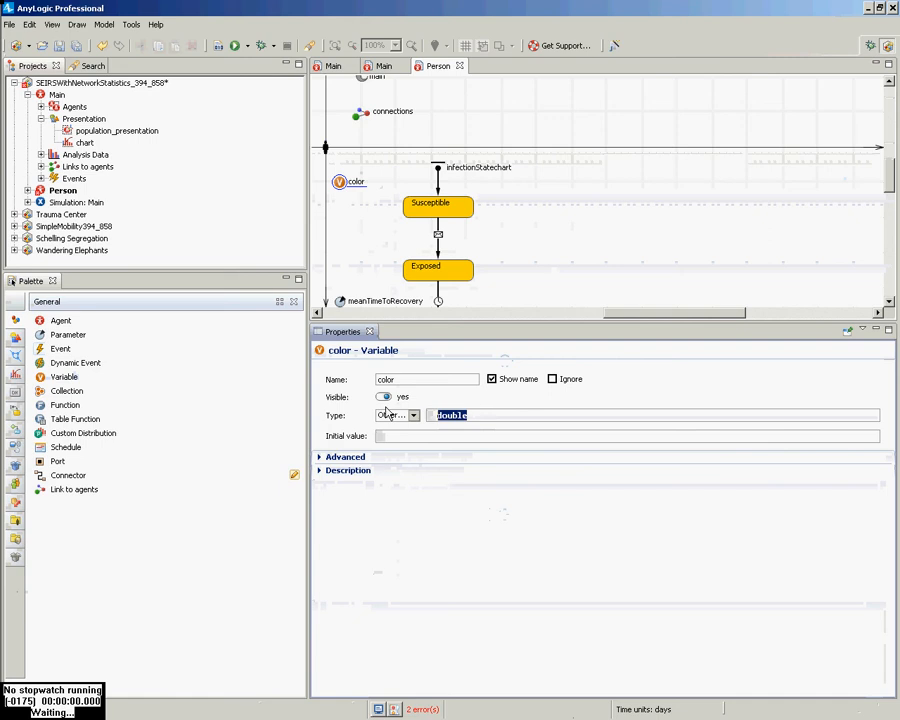
text(Color)
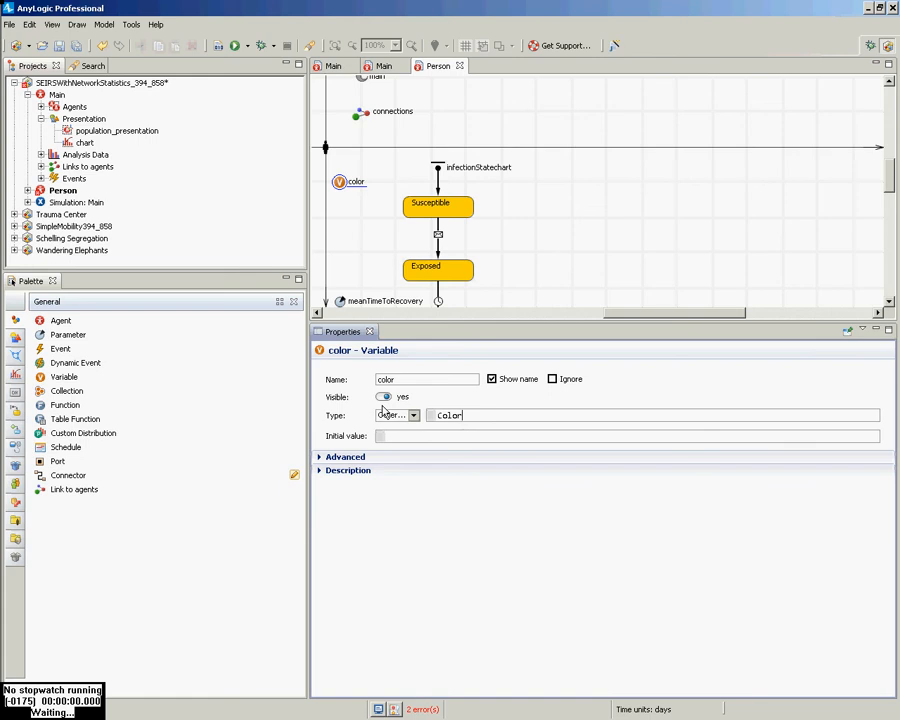
Set the Susceptible state's entry action to color = GREEN; and copy that code.
click(418, 204)
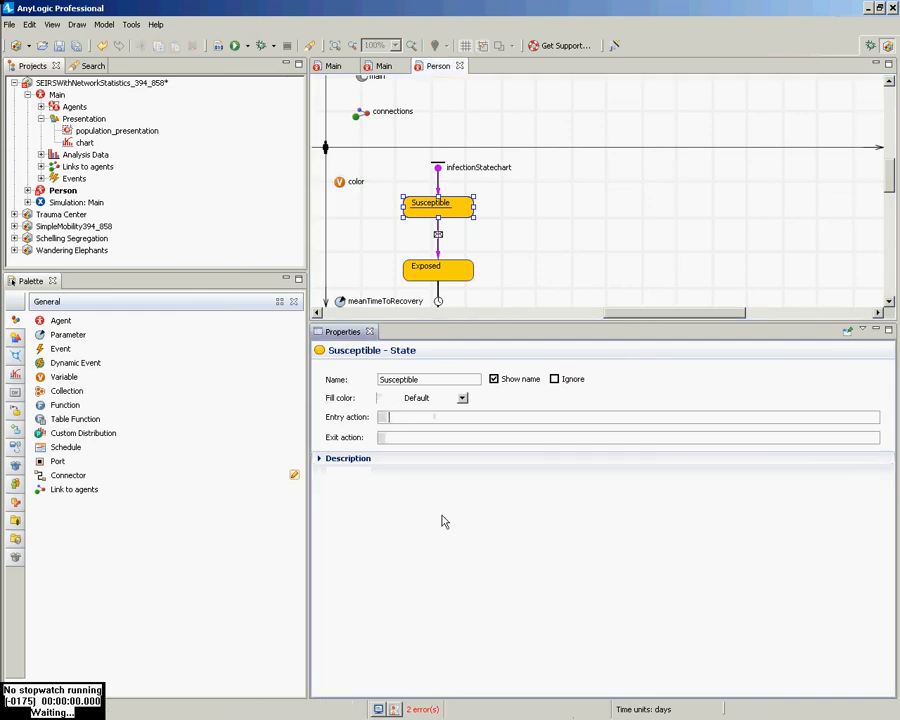
text(color =  GREEN;)
key(ctrl+a)
key(ctrl+c)
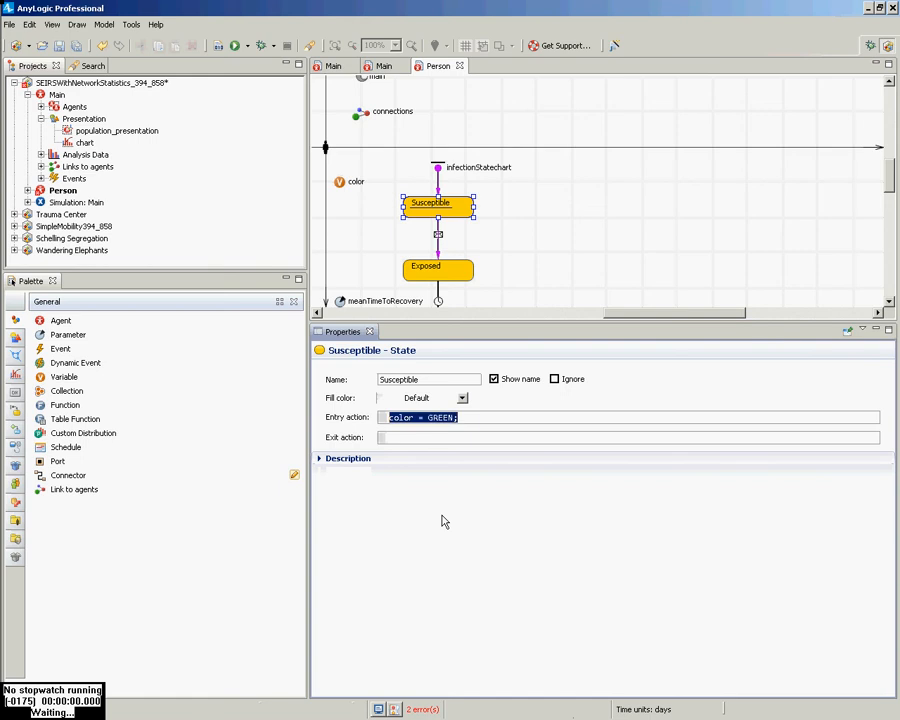
Reuse the copied code as the Exposed state's entry action, with the colour changed to ORANGE.
click(468, 279)
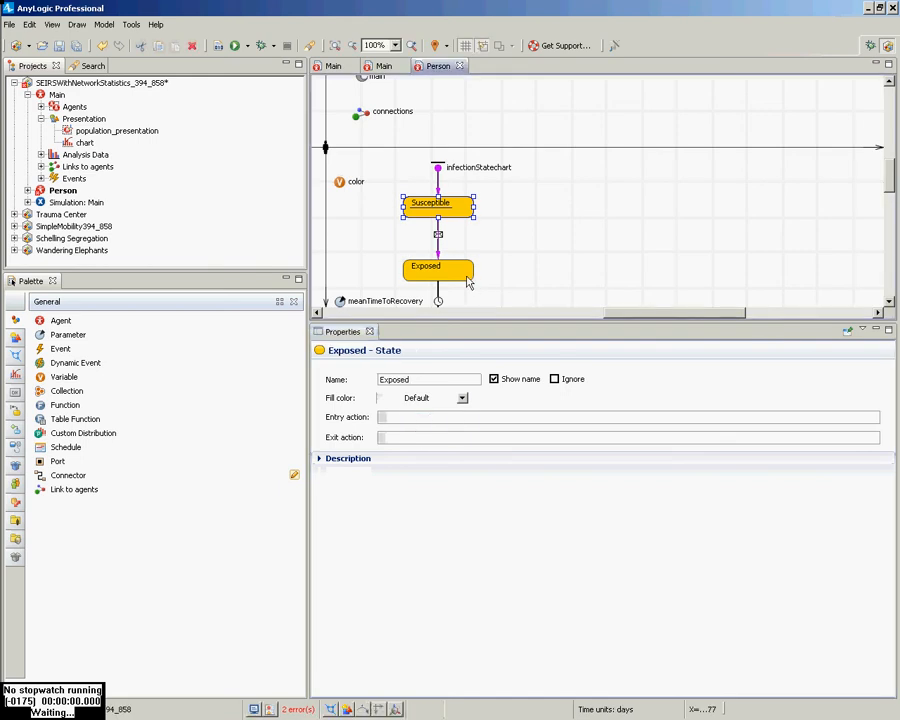
click(412, 419)
key(ctrl+v)
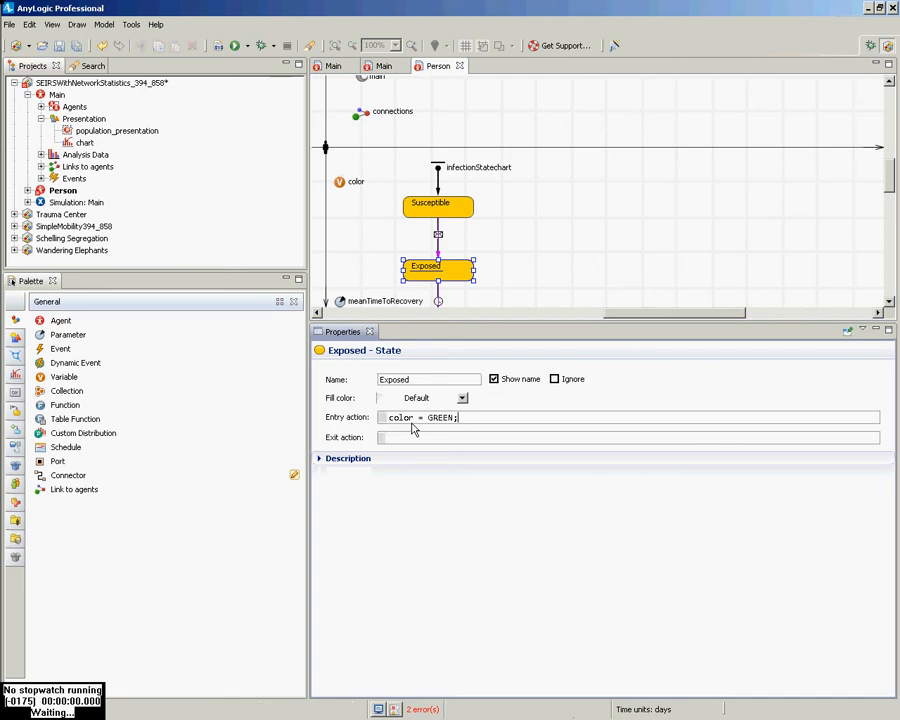
key(Left)
key(ctrl+shift+Left)
text(ORANGE)
Give the Infectious state the entry action color = RED; based on the copied code.
click(650, 257)
scroll(596, 275, down, 2)
click(440, 270)
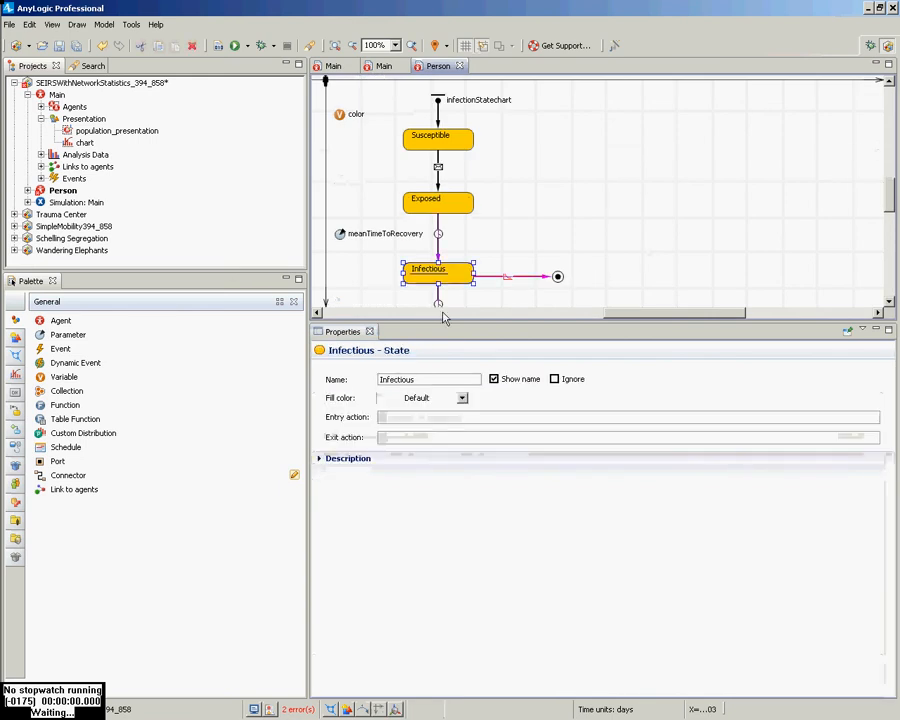
click(428, 420)
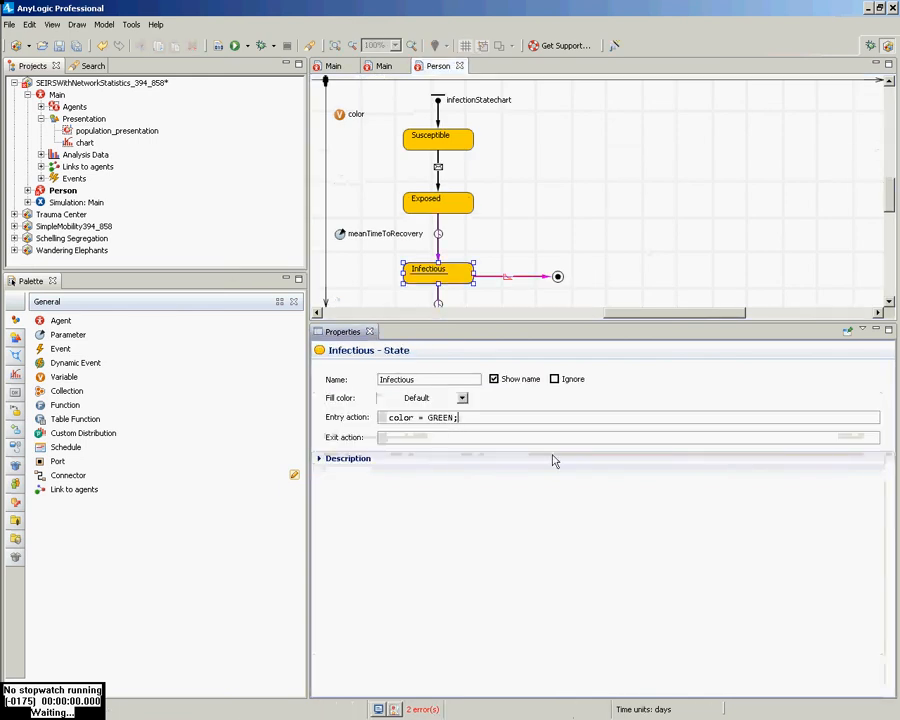
key(Left)
key(ctrl+shift+Left)
text(RED)
Give the Recovered state the entry action color = GRAY; from the copied code and save the model.
click(500, 279)
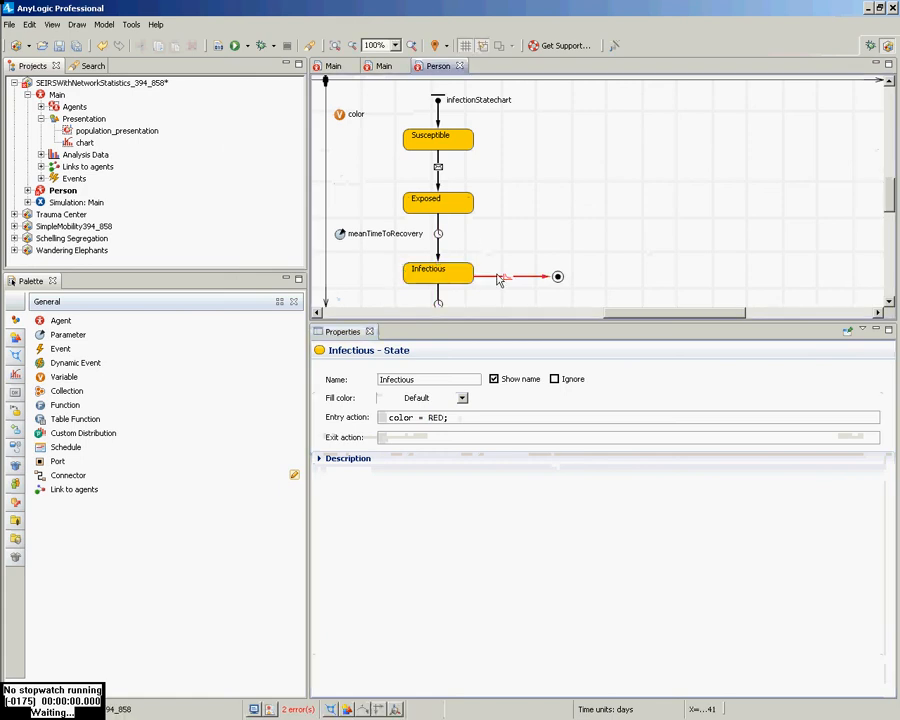
scroll(480, 245, down, 3)
scroll(468, 237, up, 5)
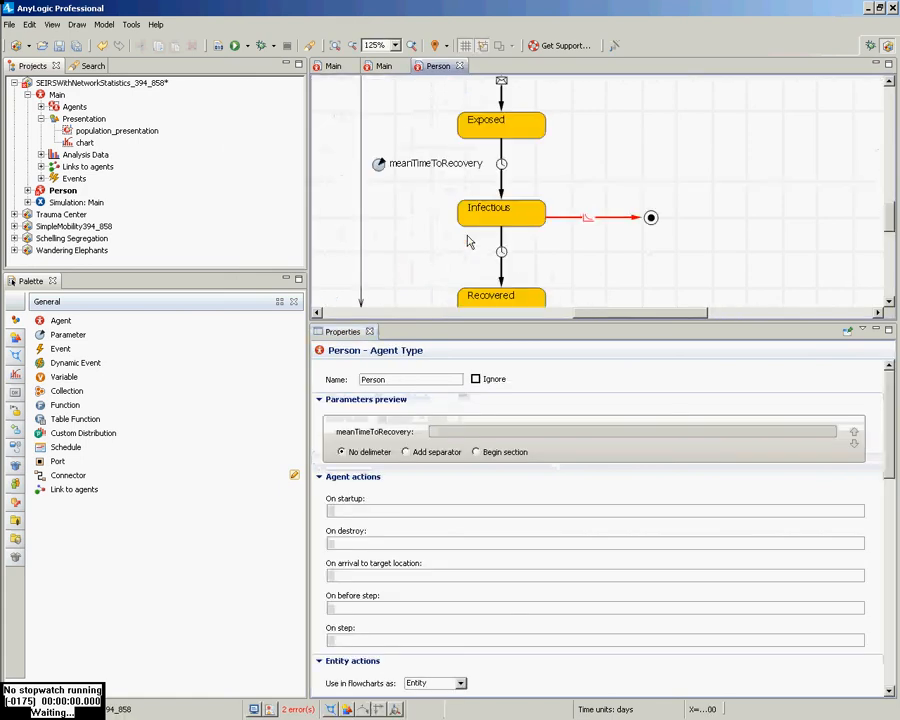
click(512, 307)
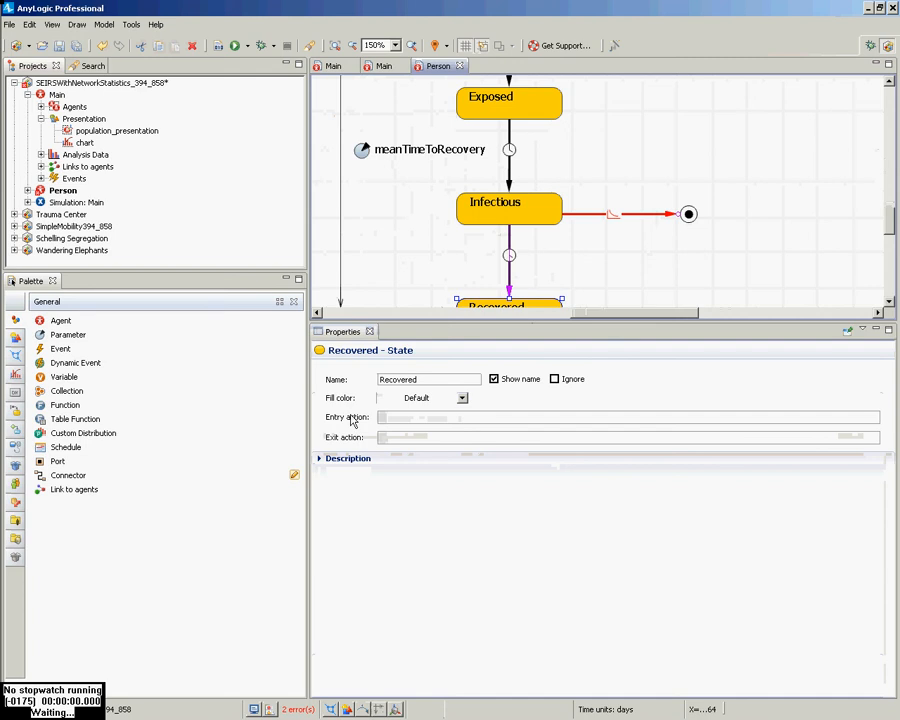
click(402, 419)
key(ctrl+v)
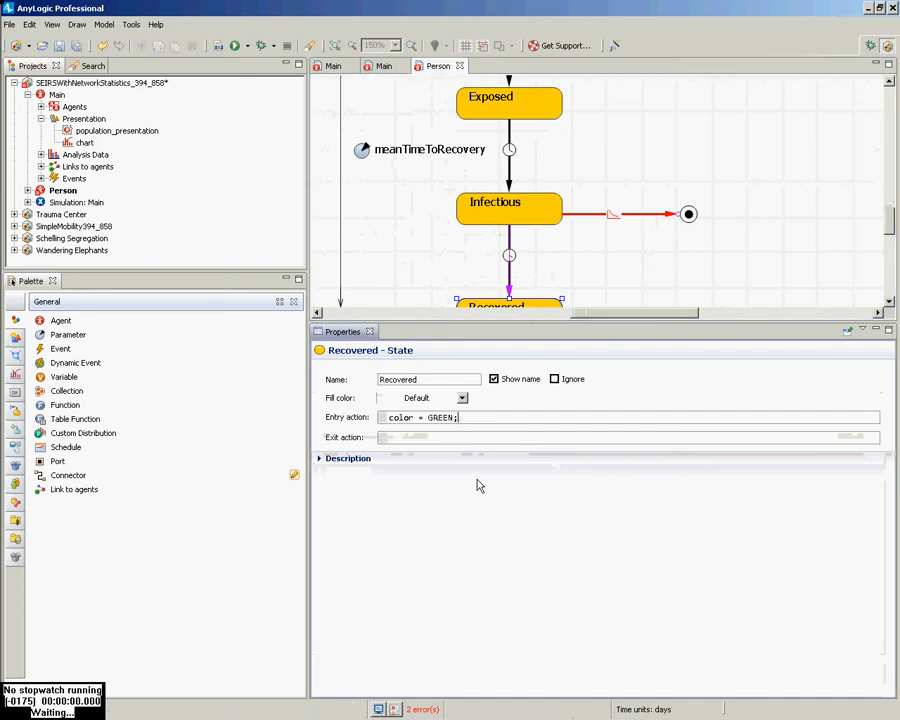
key(Left)
key(ctrl+shift+Left)
text(GRAY)
key(ctrl+s)
Look over the infection statechart from the Recovered state back up to the person figure.
click(891, 85)
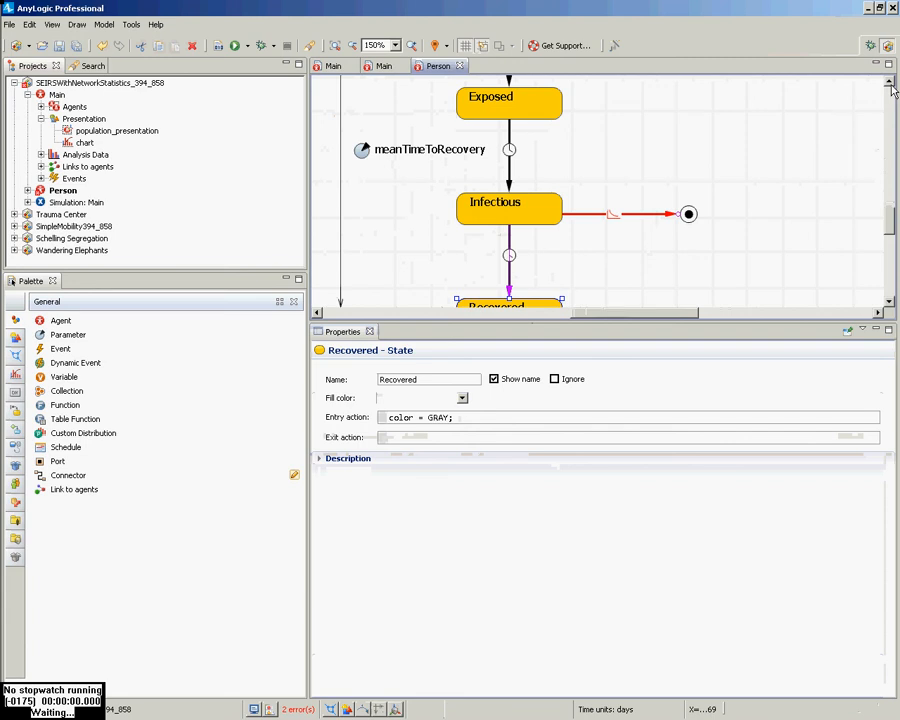
click(889, 85)
click(889, 85)
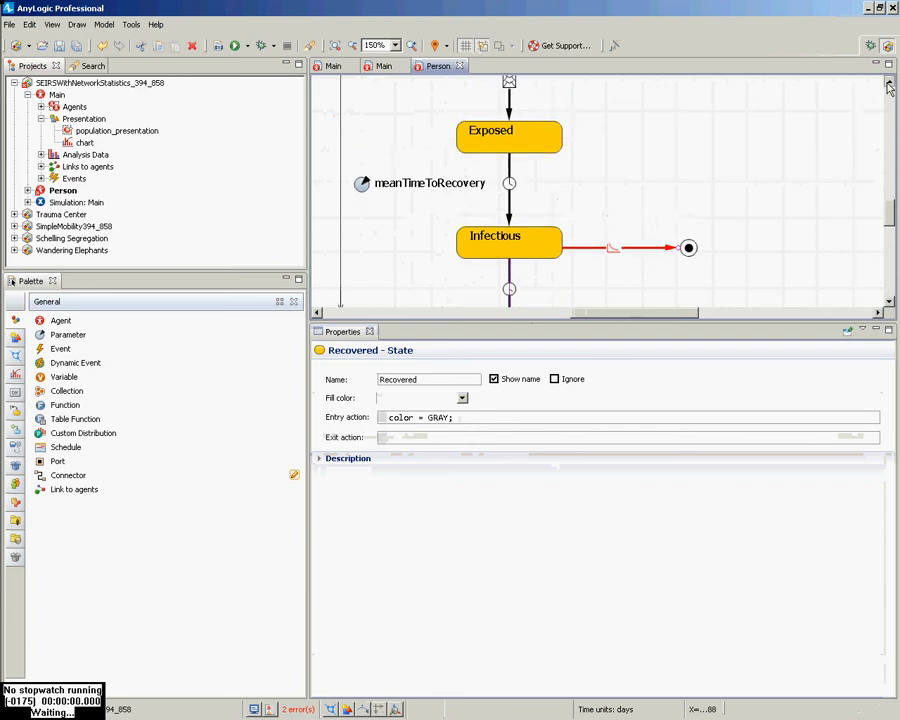
click(889, 85)
click(889, 85)
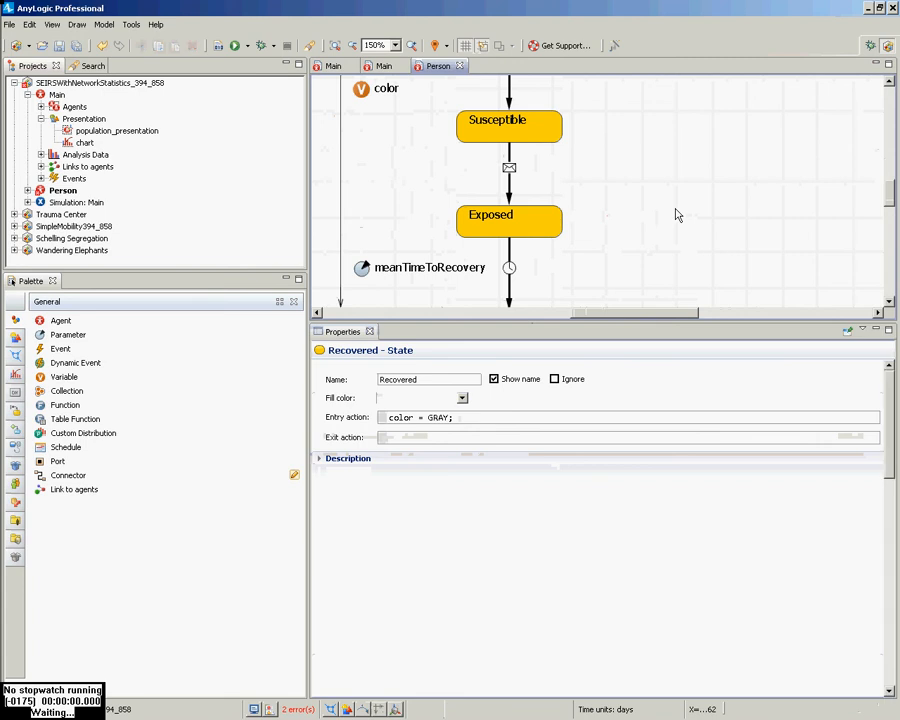
click(674, 214)
scroll(674, 214, down, 3)
scroll(530, 274, down, 3)
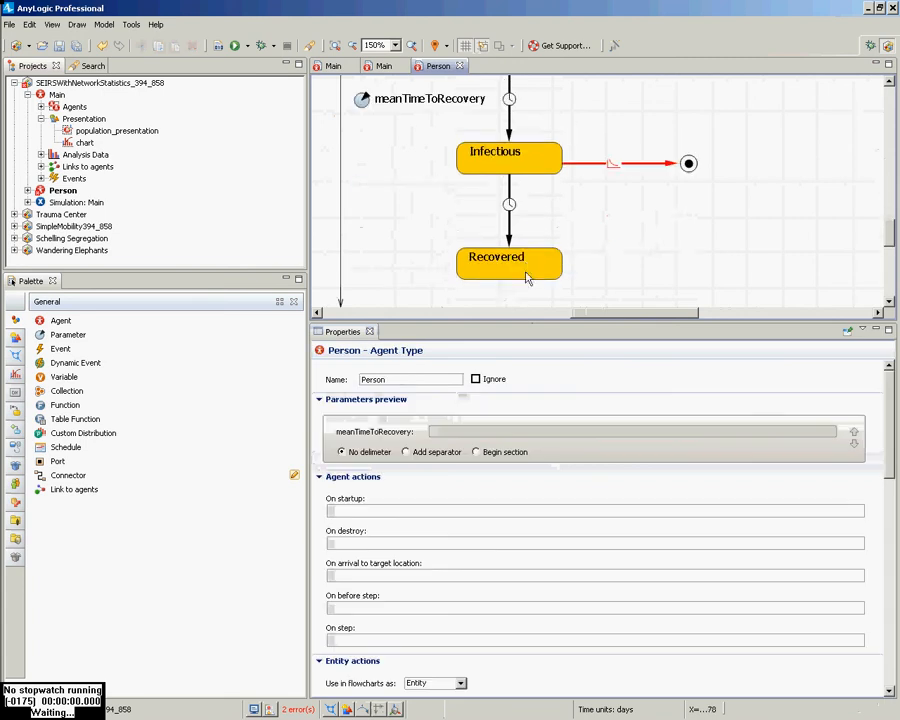
scroll(520, 264, up, 4)
scroll(517, 260, up, 6)
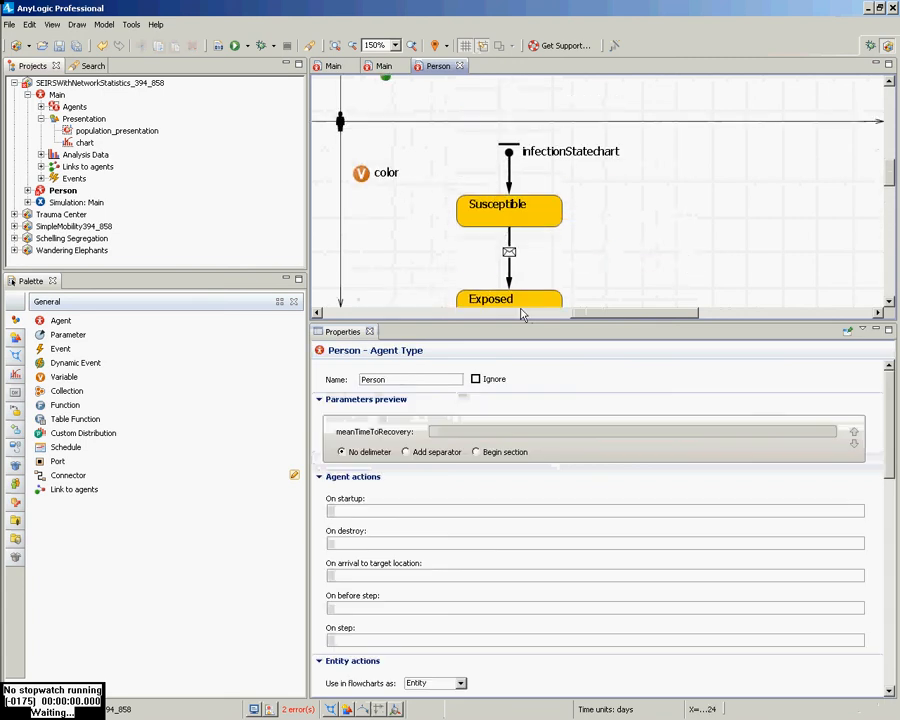
Inspect the properties of the person group and of the shapeBody curve inside it.
click(340, 121)
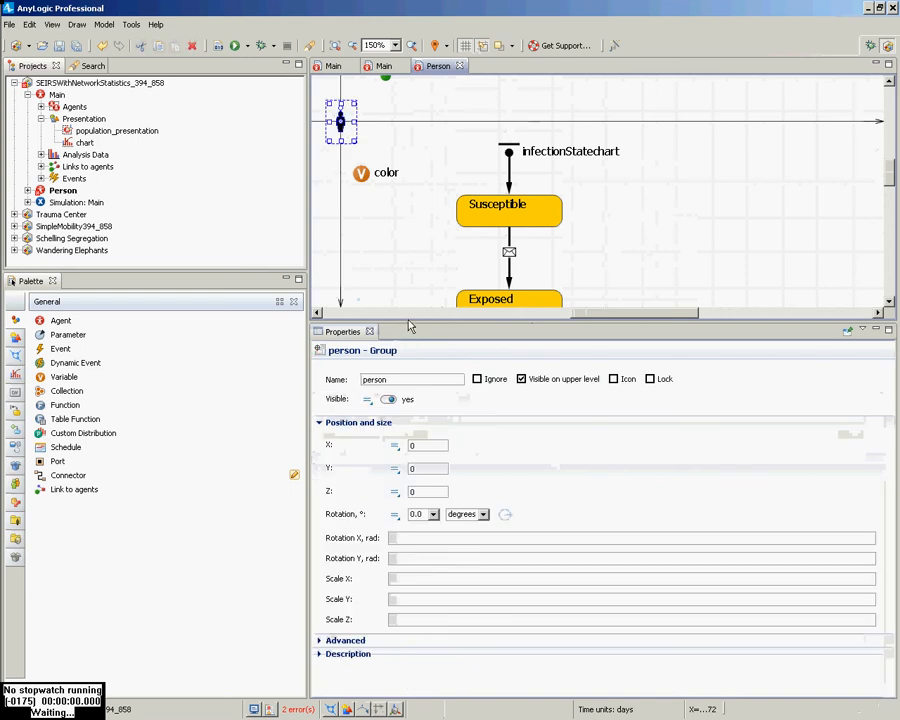
drag(406, 322, 432, 170)
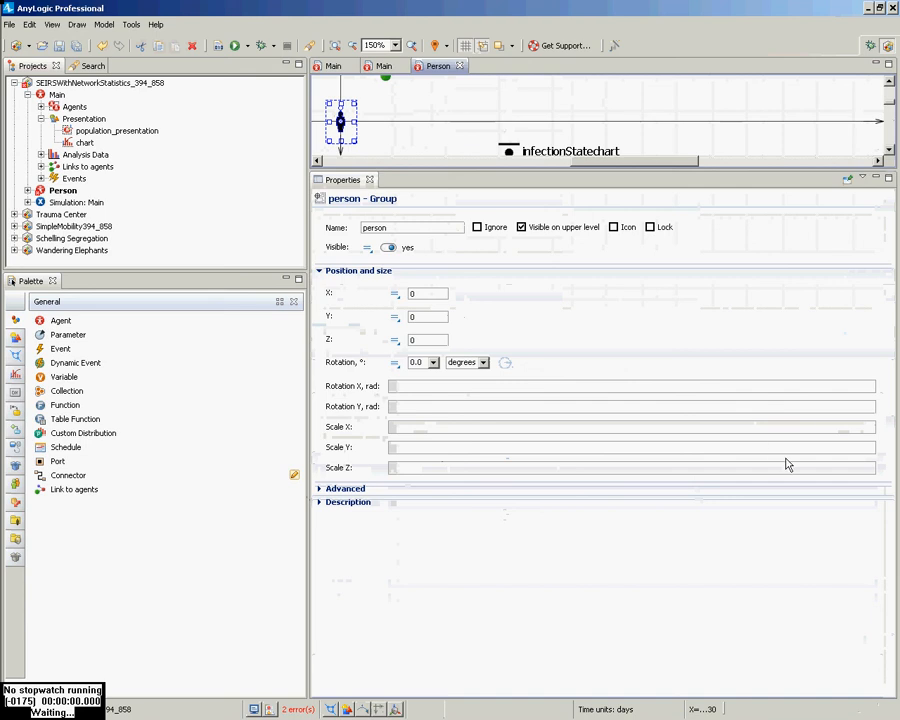
click(451, 389)
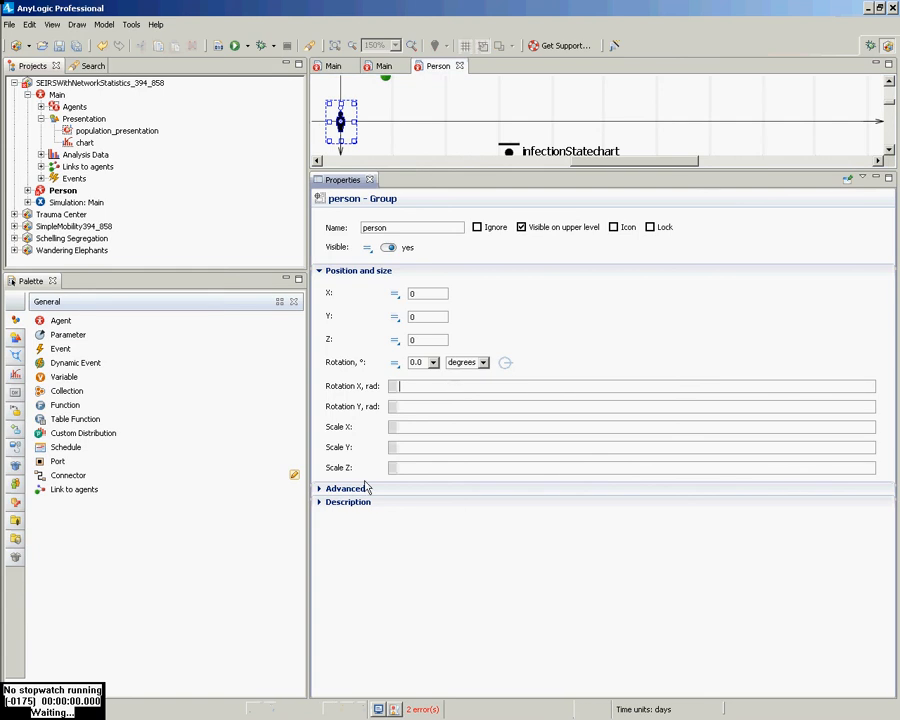
click(342, 138)
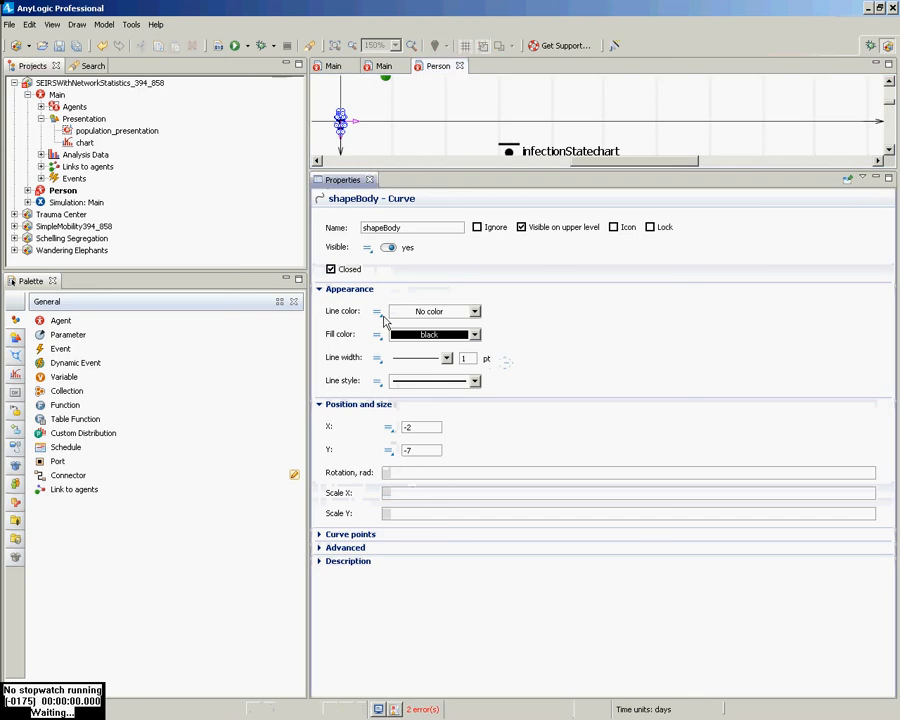
click(395, 153)
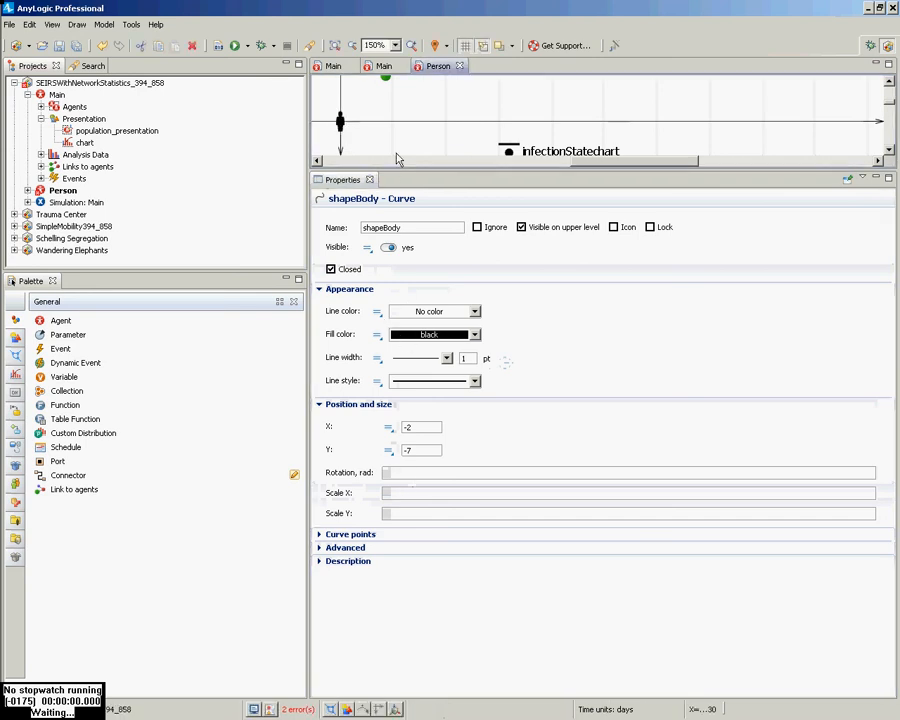
Make the fill color of the shapeBody curve inside the person group dynamic and set it to the color variable.
click(342, 124)
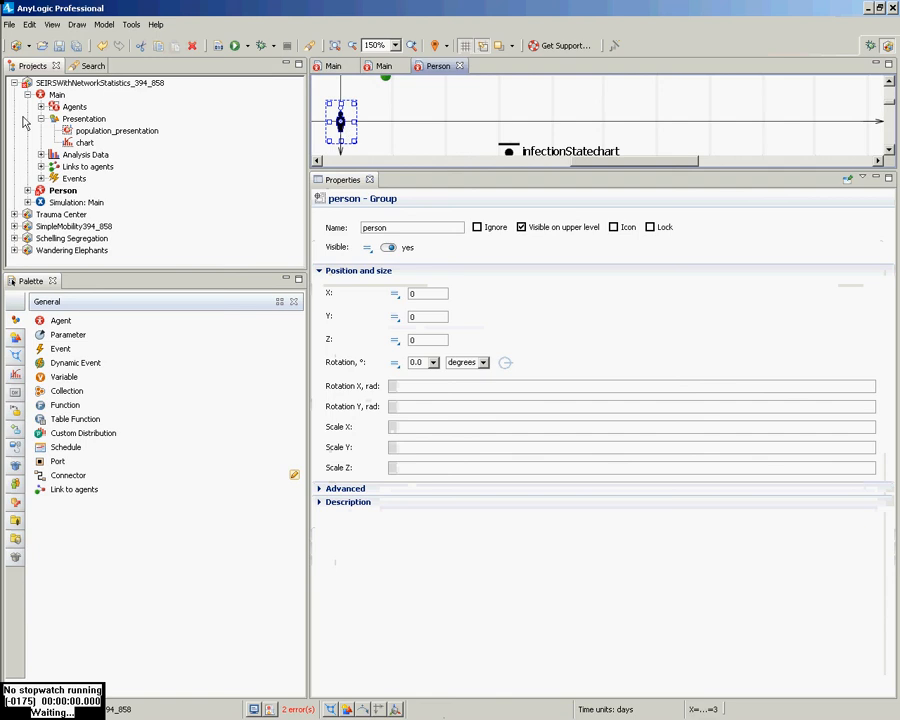
click(28, 191)
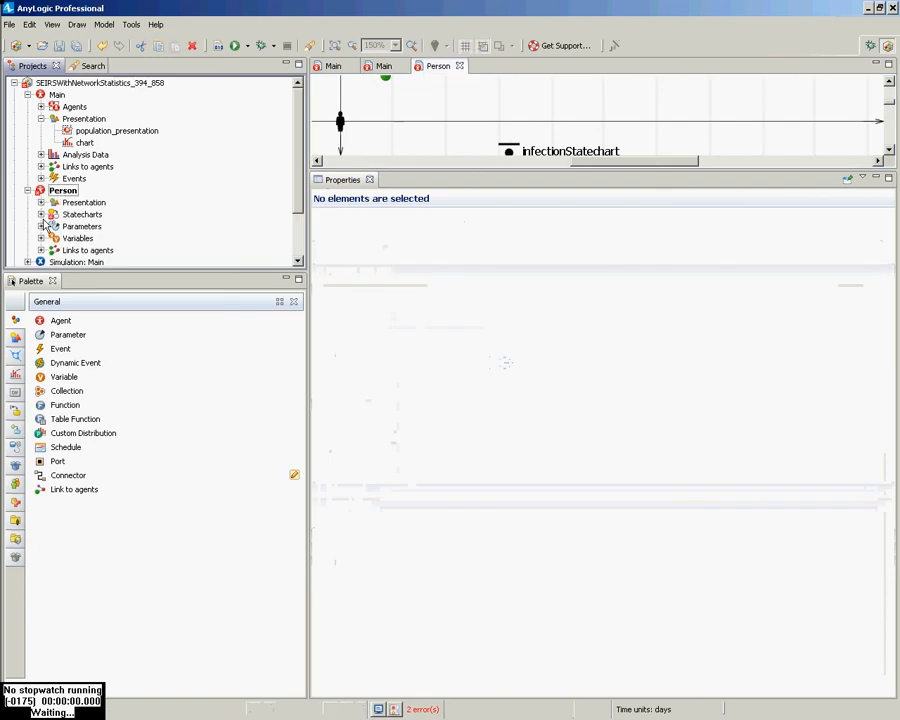
click(41, 202)
click(54, 214)
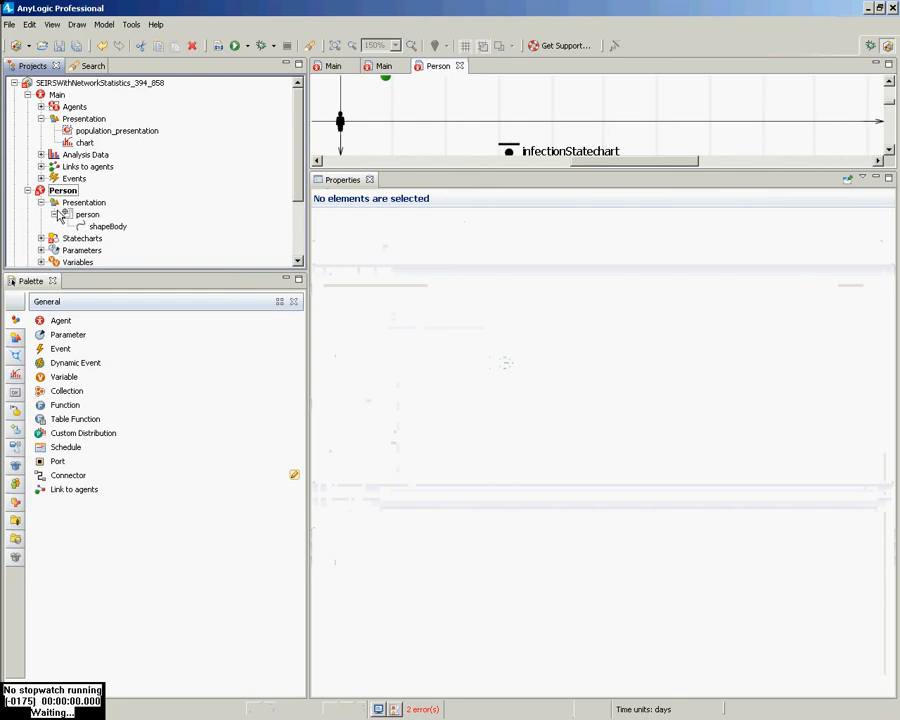
click(103, 227)
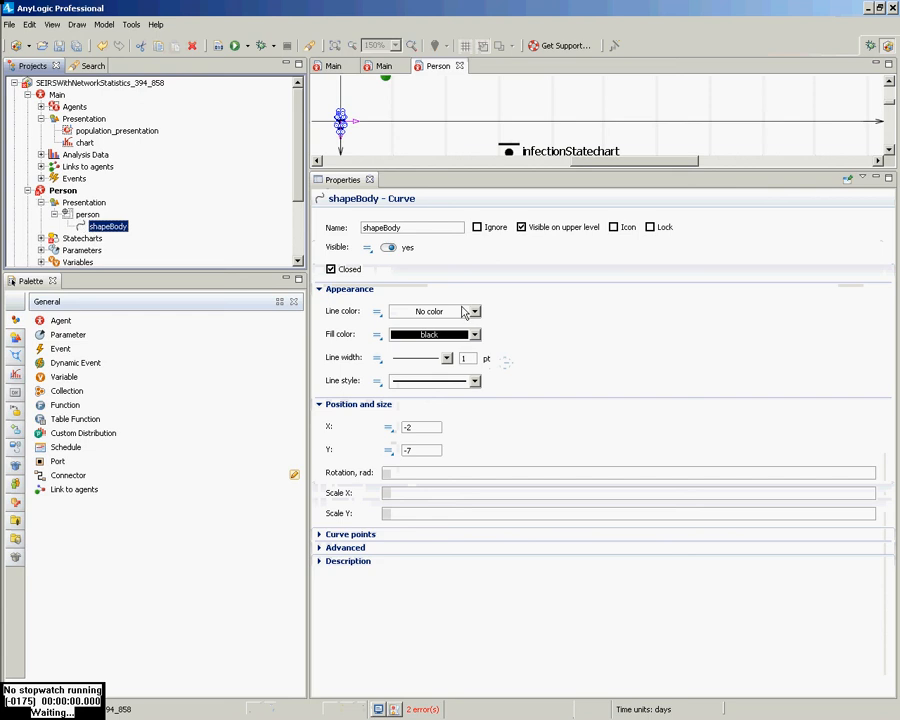
click(430, 334)
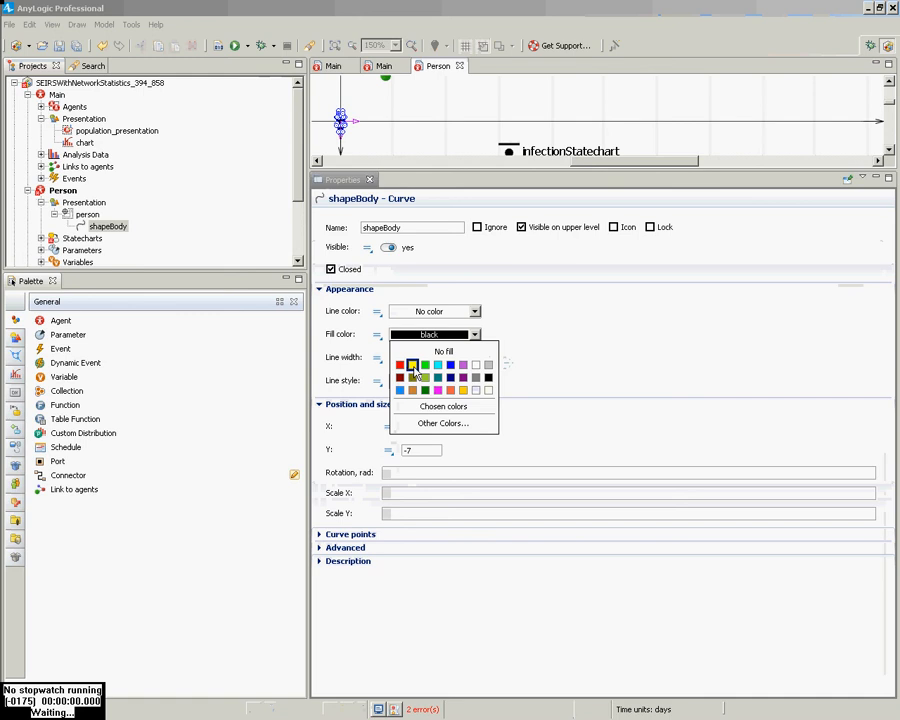
click(383, 337)
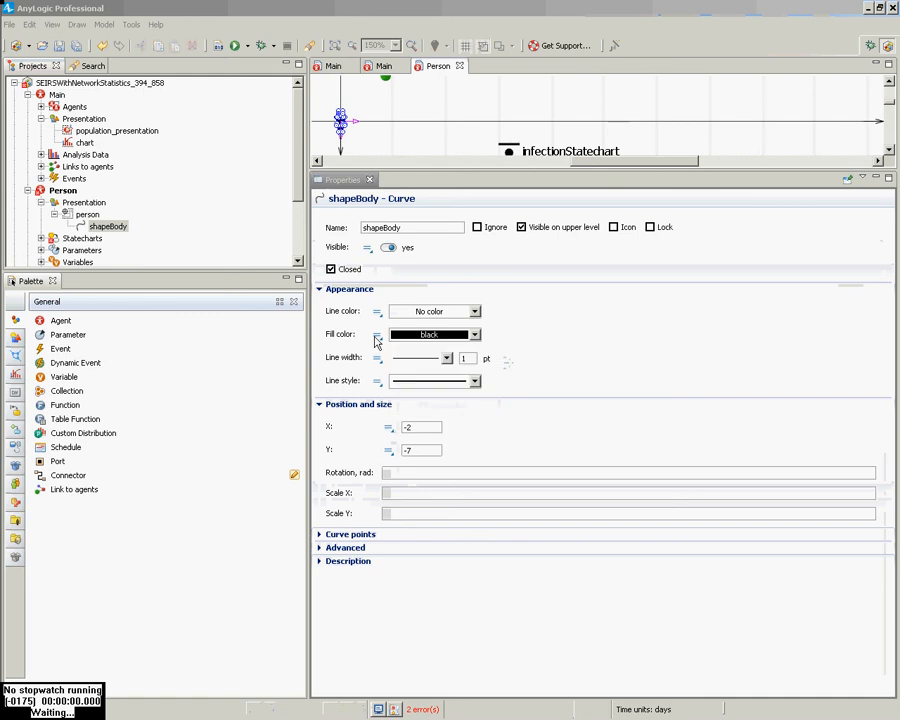
click(380, 335)
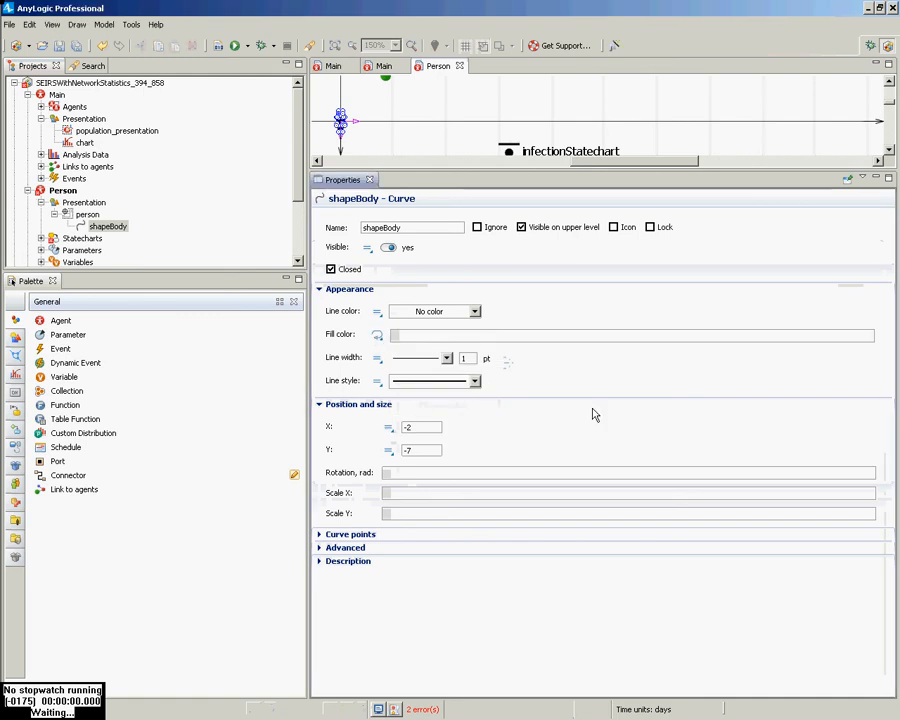
text(color)
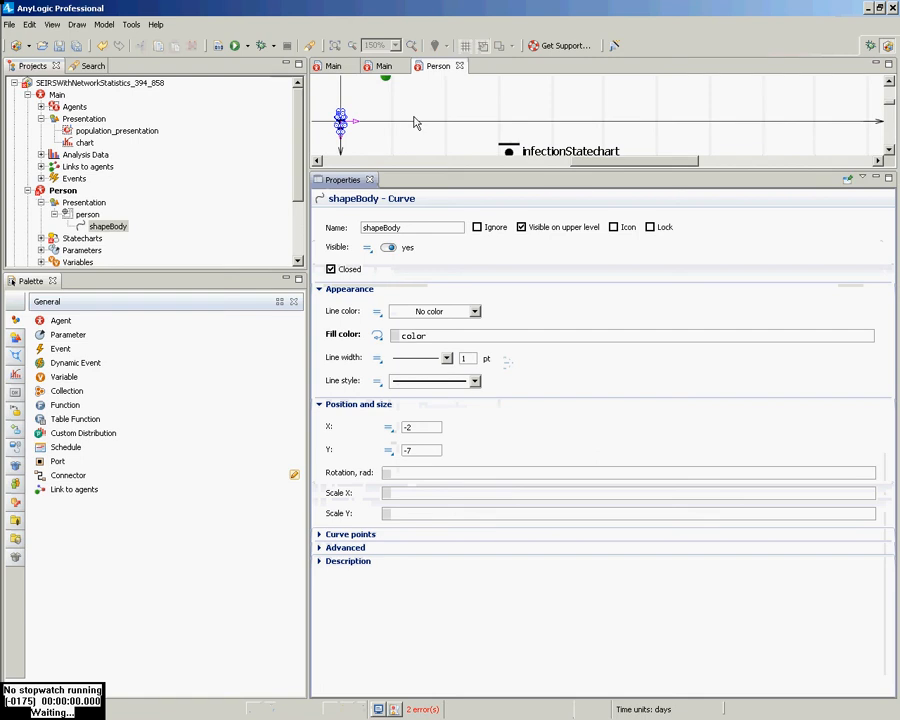
Reselect the shapeBody curve inside the person group to check its dynamic fill color, and save the model.
click(349, 120)
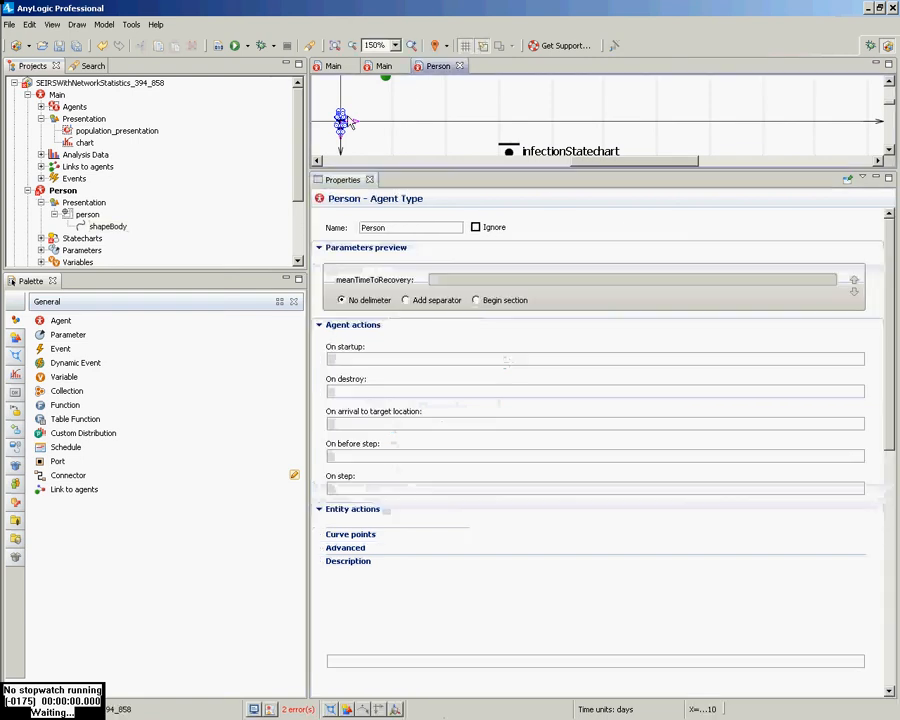
click(342, 120)
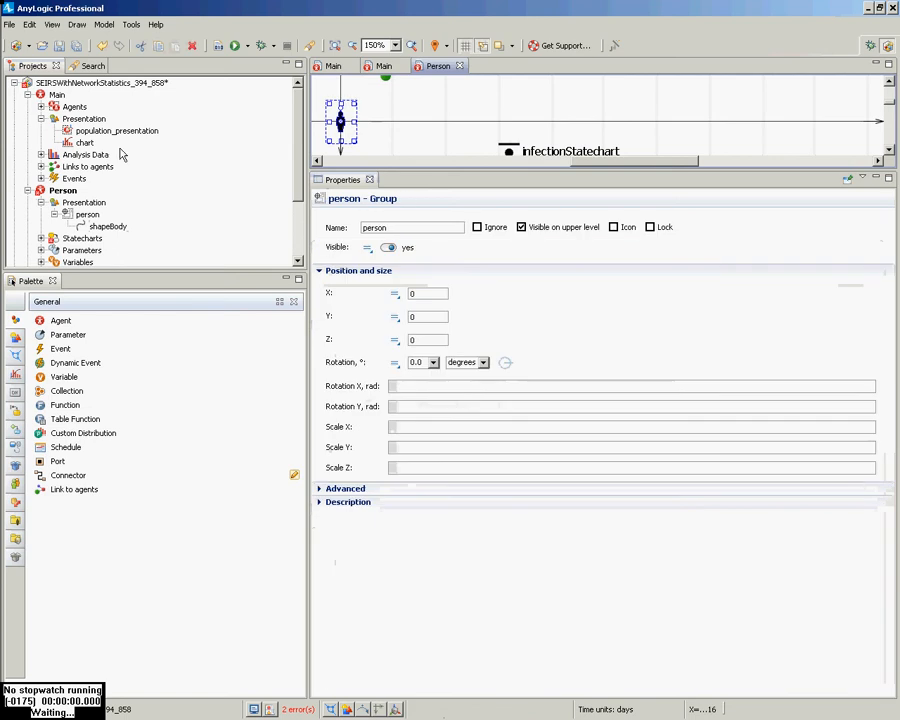
click(54, 214)
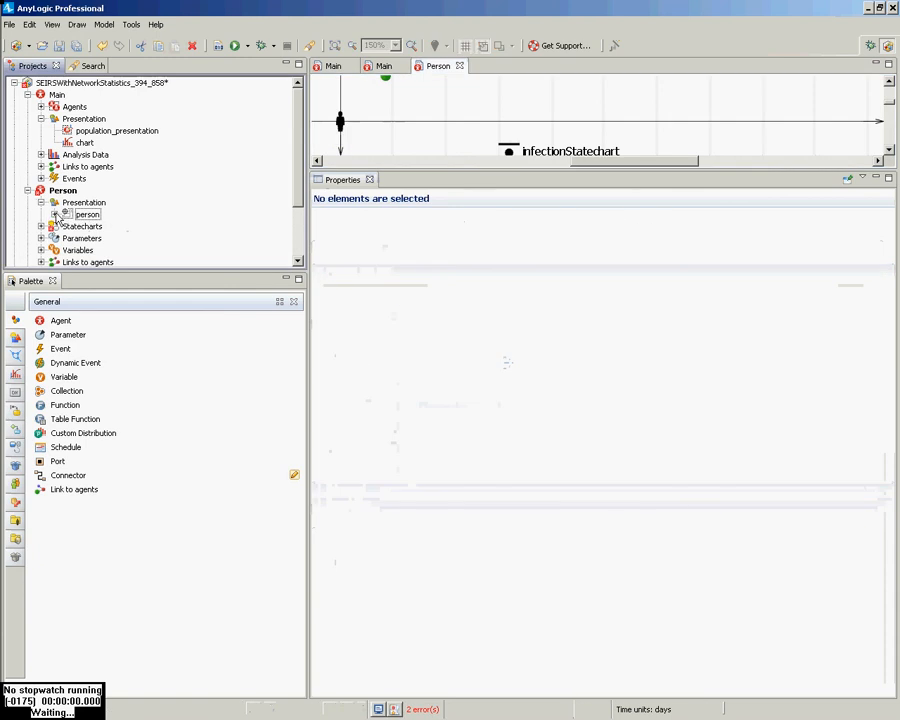
click(54, 214)
click(106, 226)
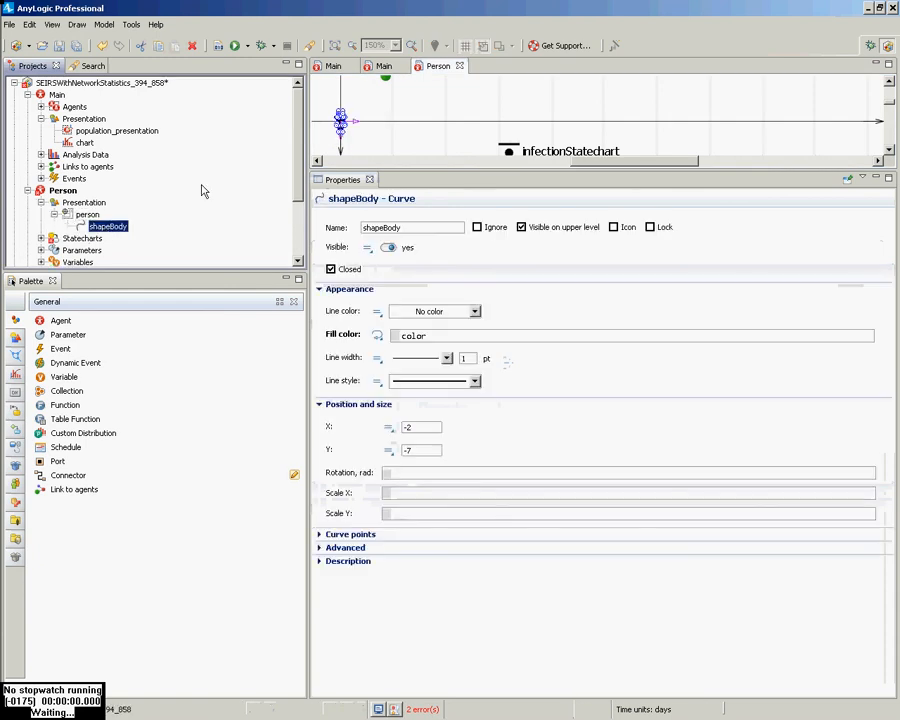
click(375, 338)
click(505, 353)
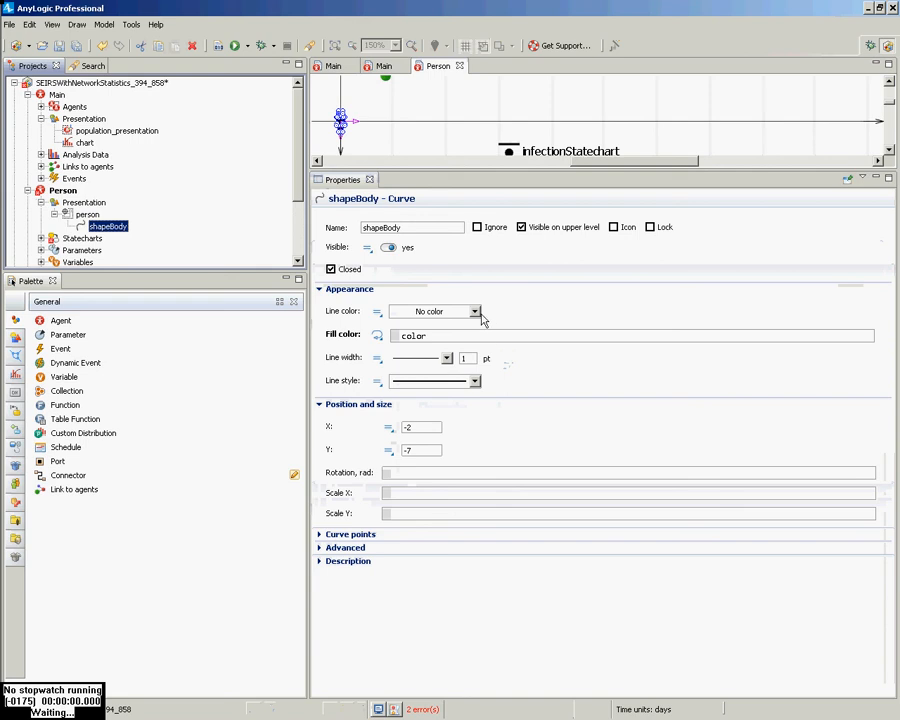
key(ctrl+s)
Expand Person's infectionStatechart, list the model's problems and go to the death final state from the reported error.
click(41, 238)
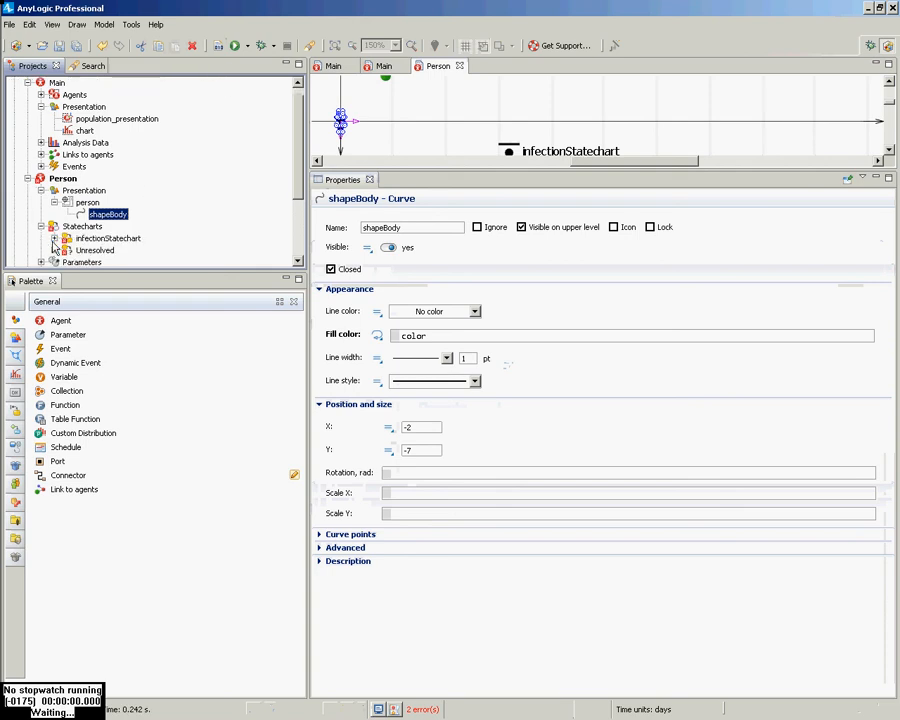
click(54, 238)
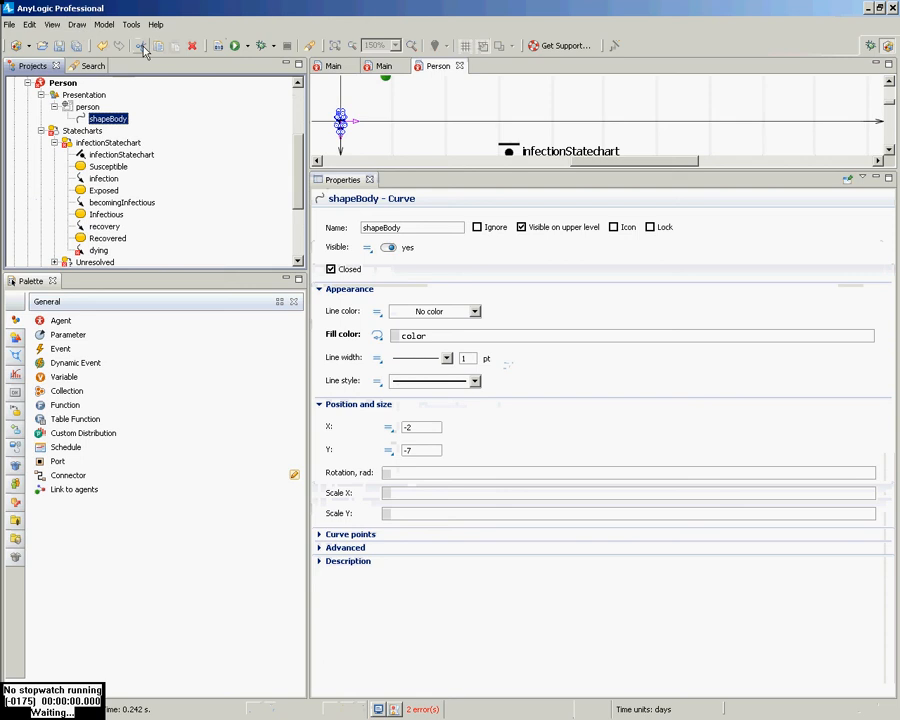
click(50, 25)
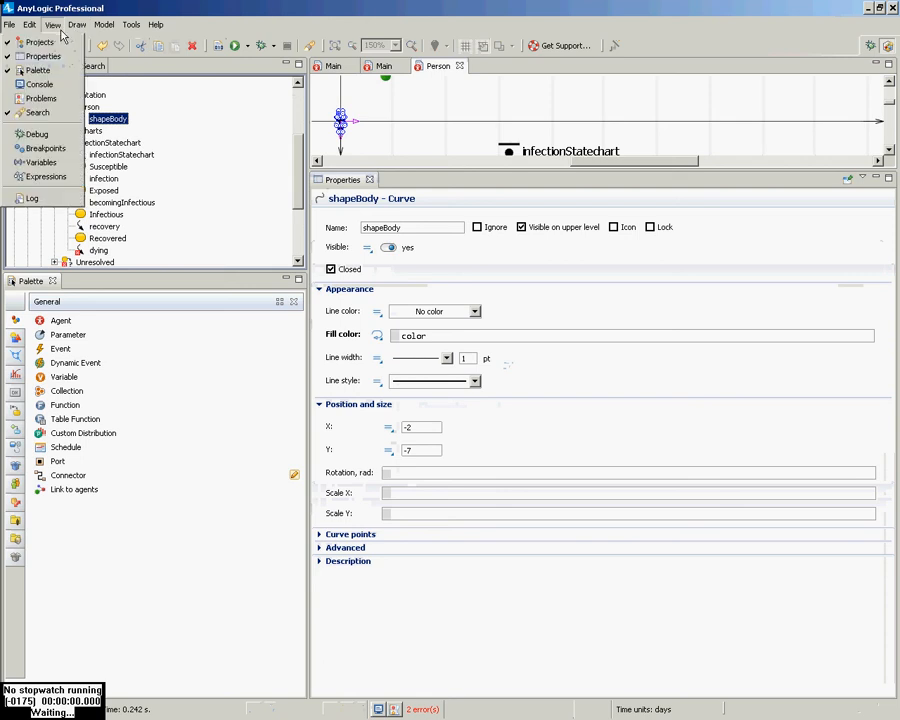
click(48, 97)
double_click(397, 224)
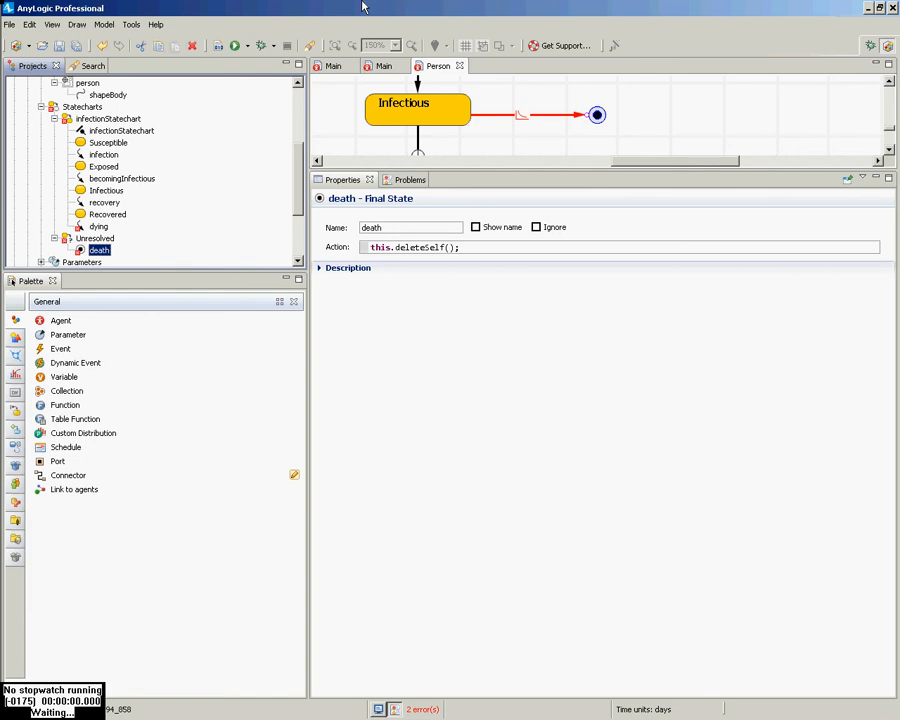
Connect the end of the dying transition from Infectious to the death final state and save the model.
click(52, 24)
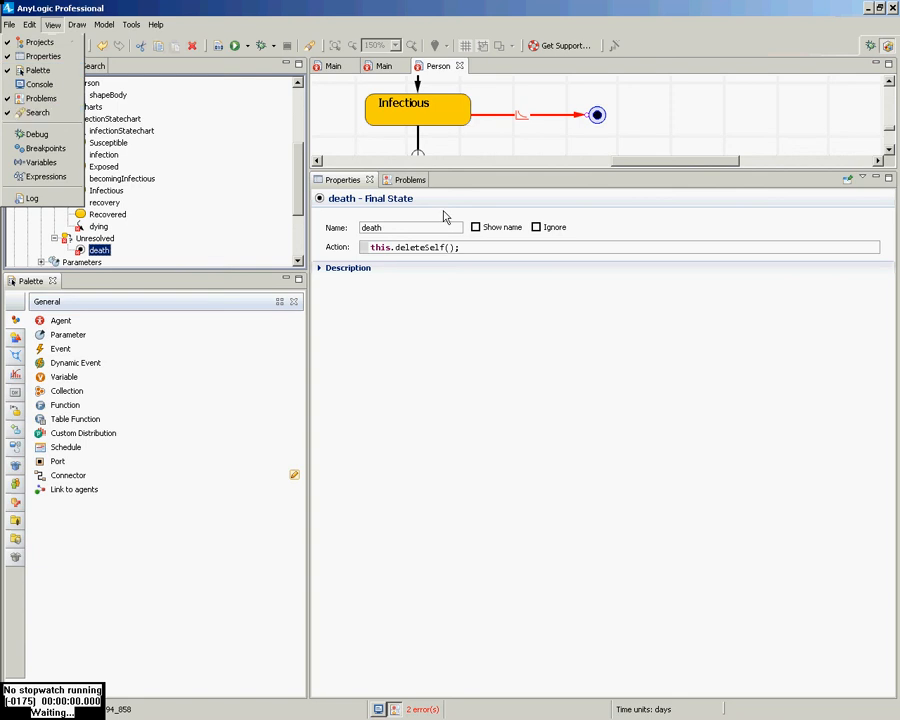
click(476, 269)
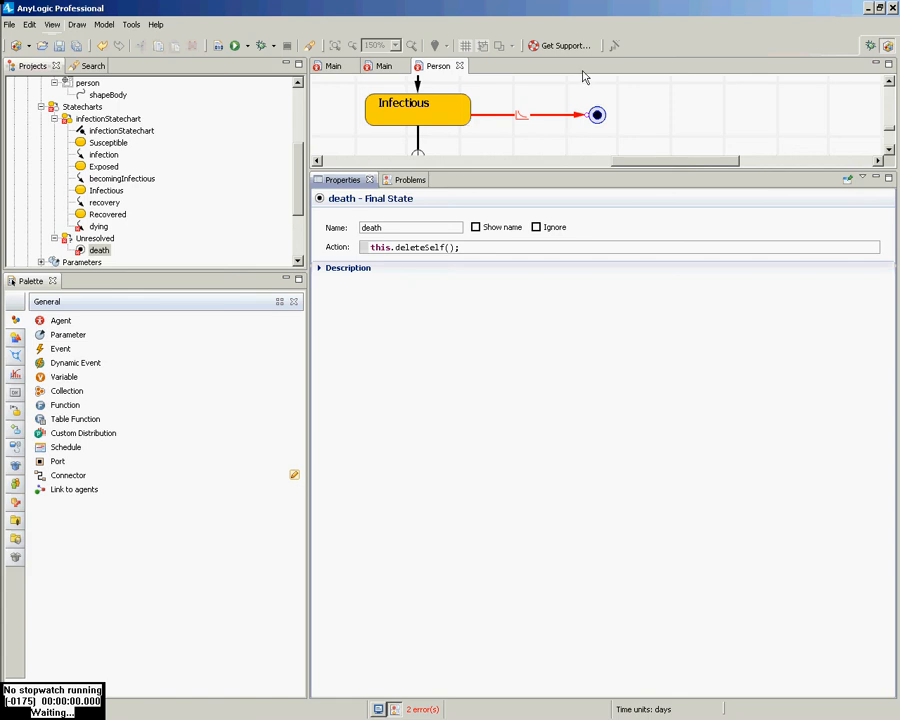
click(595, 115)
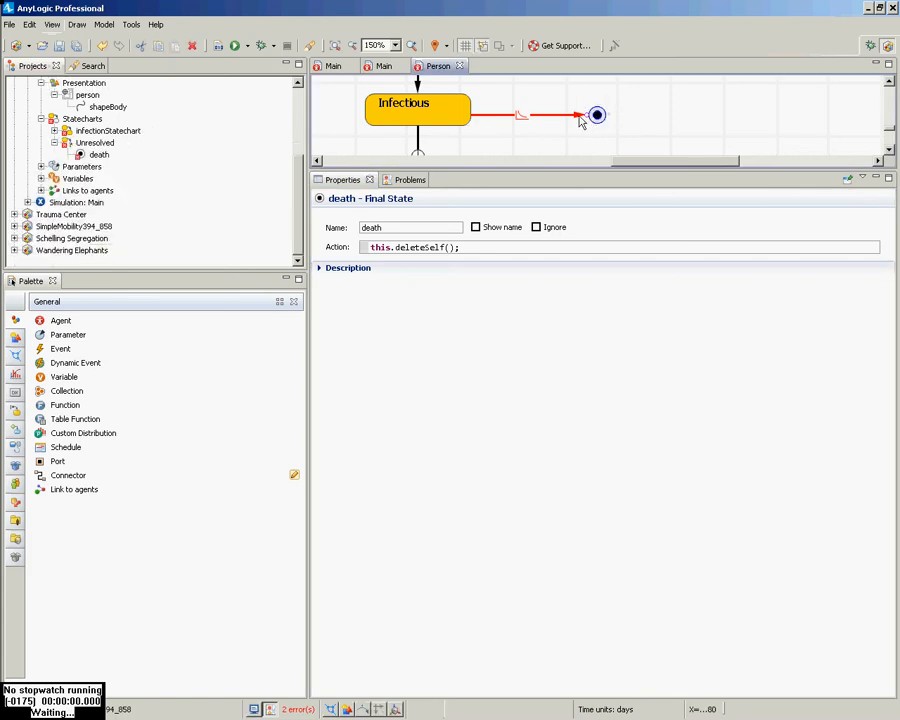
click(580, 117)
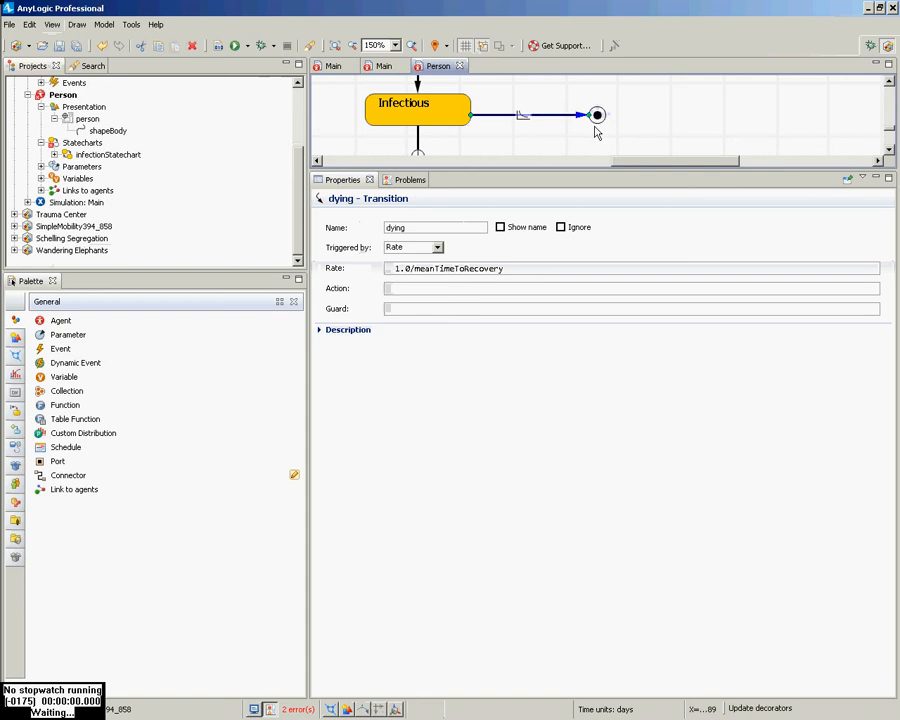
key(ctrl+s)
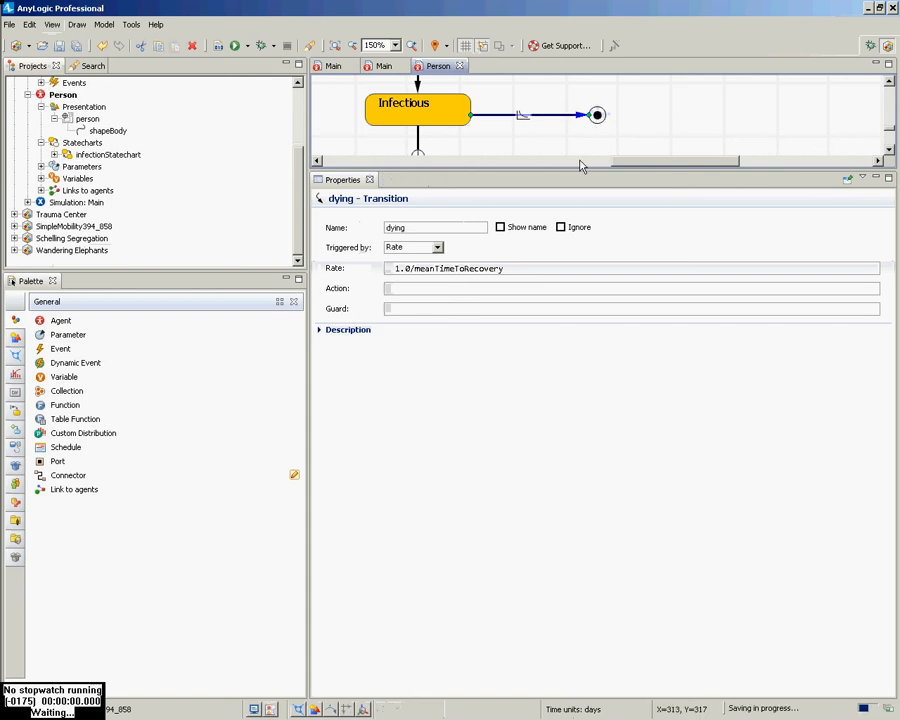
List the model's problems again to check for remaining errors, and enlarge the Person diagram area.
click(55, 25)
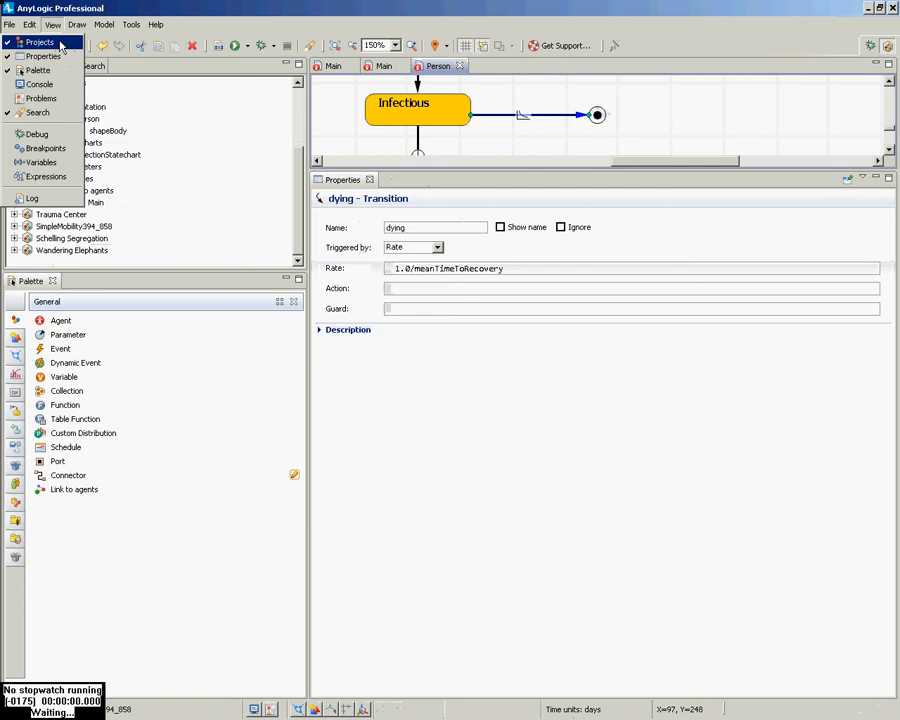
click(40, 98)
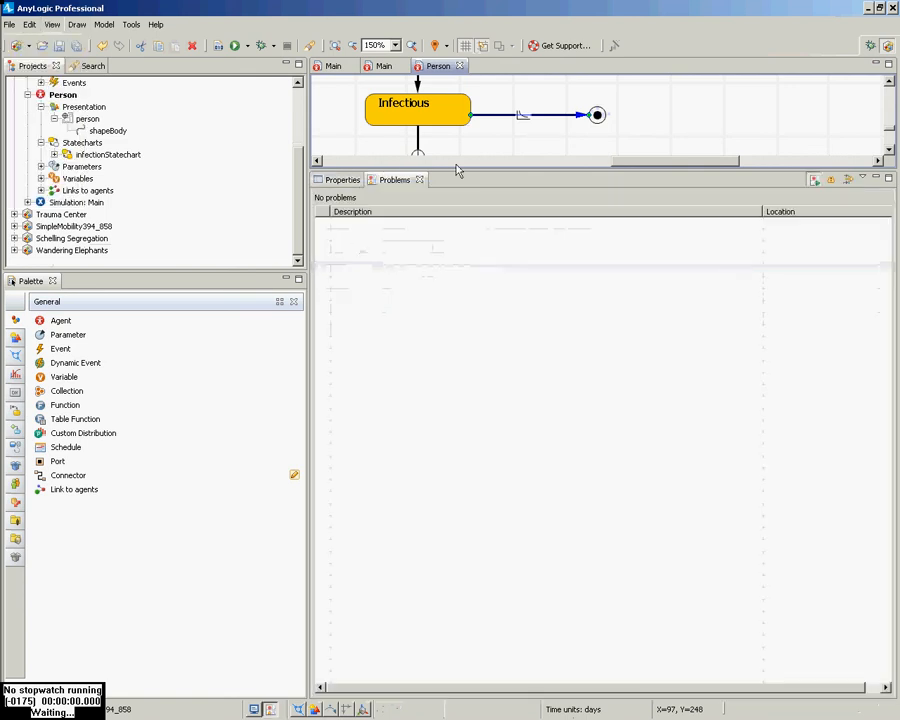
drag(457, 172, 457, 395)
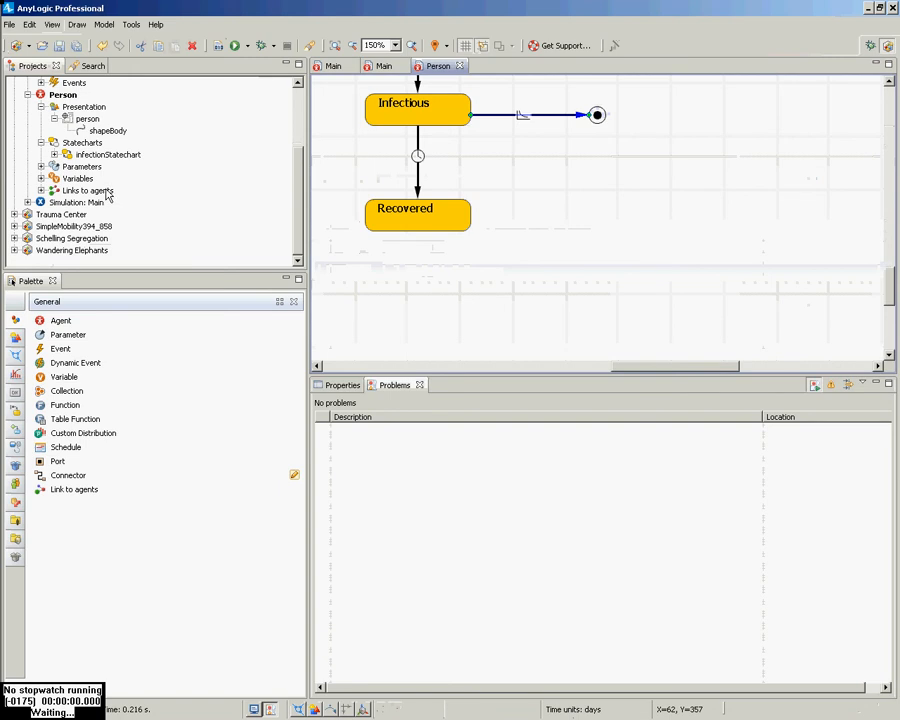
Inspect the trigger settings of the infection transition between the Susceptible and Exposed states.
click(400, 265)
scroll(402, 262, up, 3)
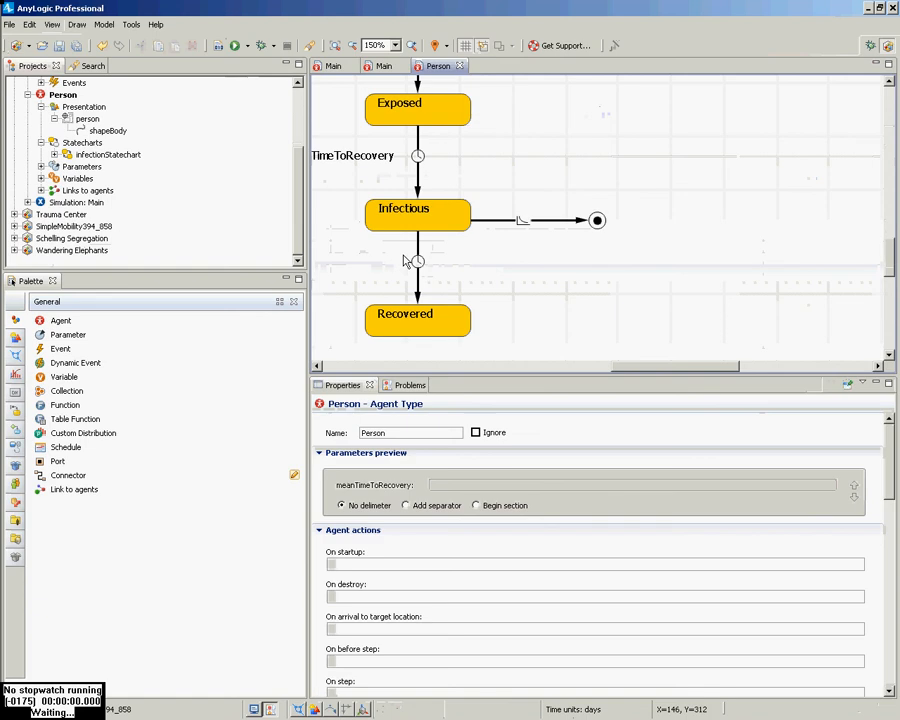
scroll(405, 262, up, 3)
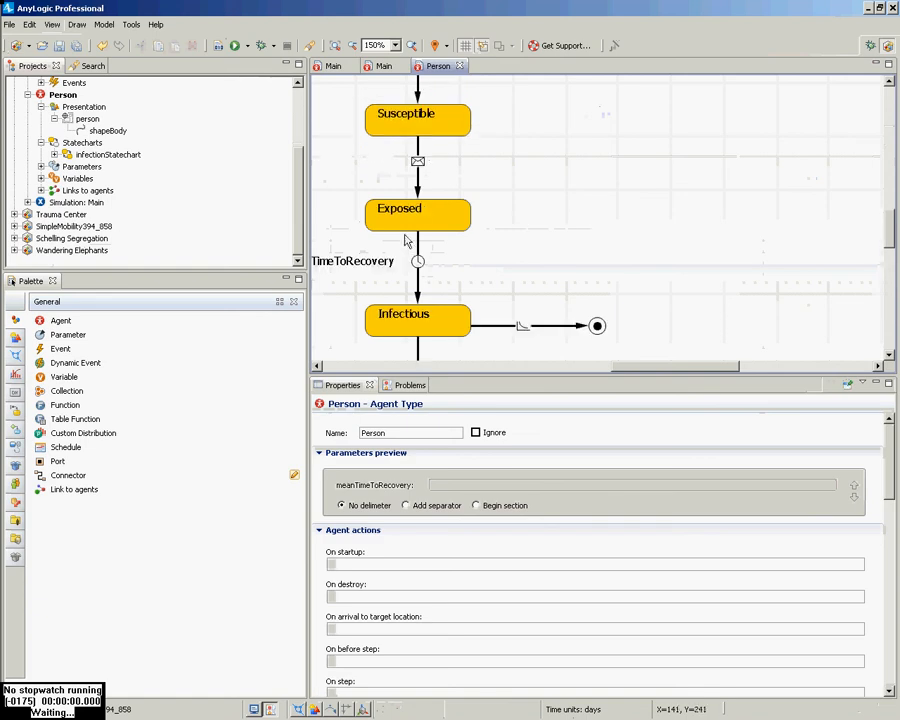
click(418, 156)
click(517, 476)
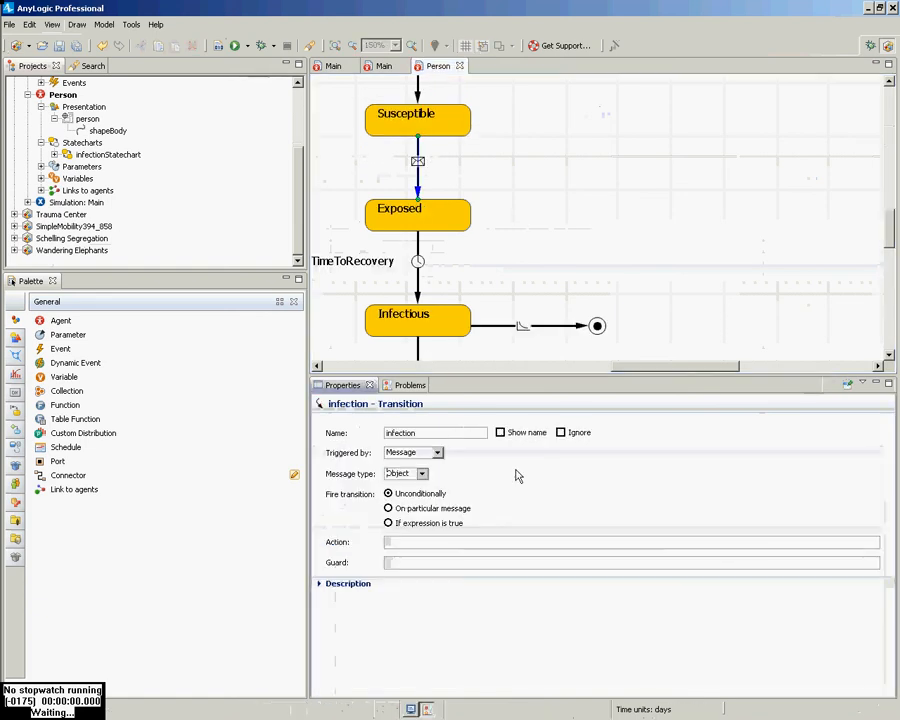
drag(488, 378, 469, 219)
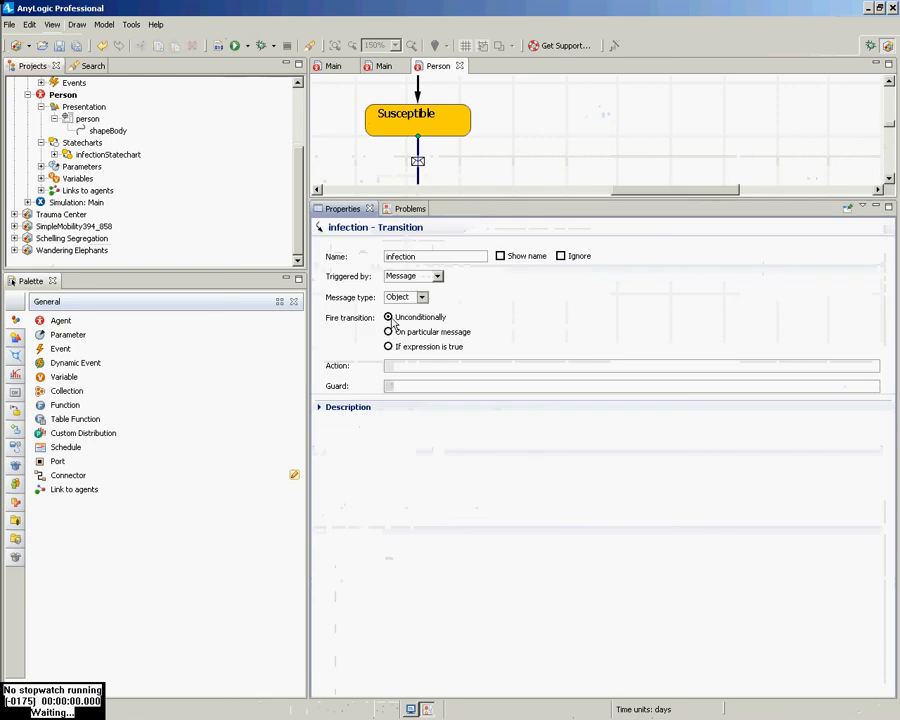
Run the Simulation experiment, speed it up to x10 to watch the infection colors, and close the run window.
right_click(77, 204)
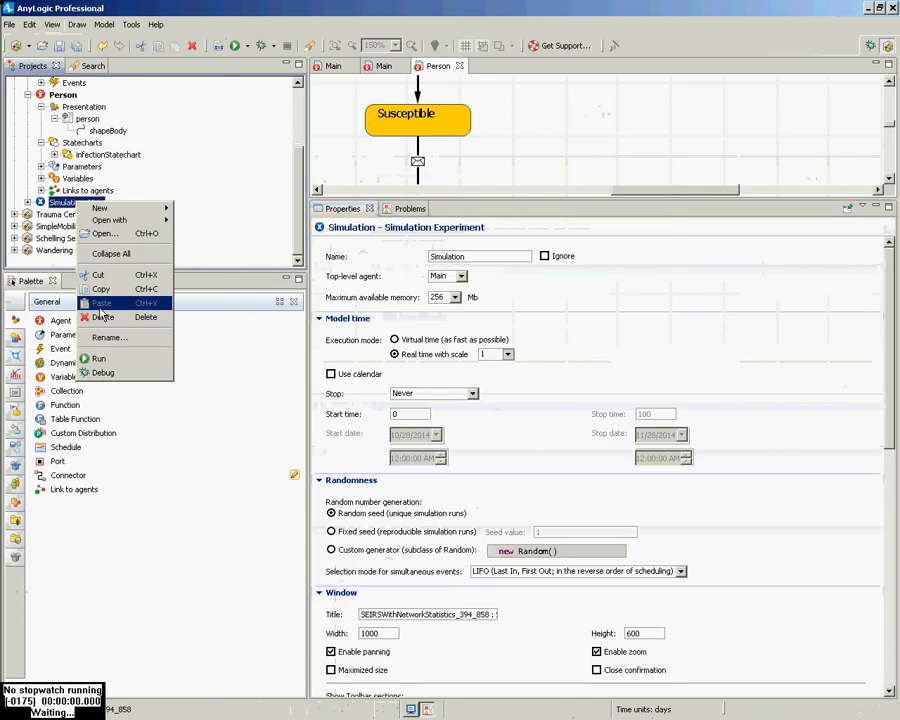
click(99, 359)
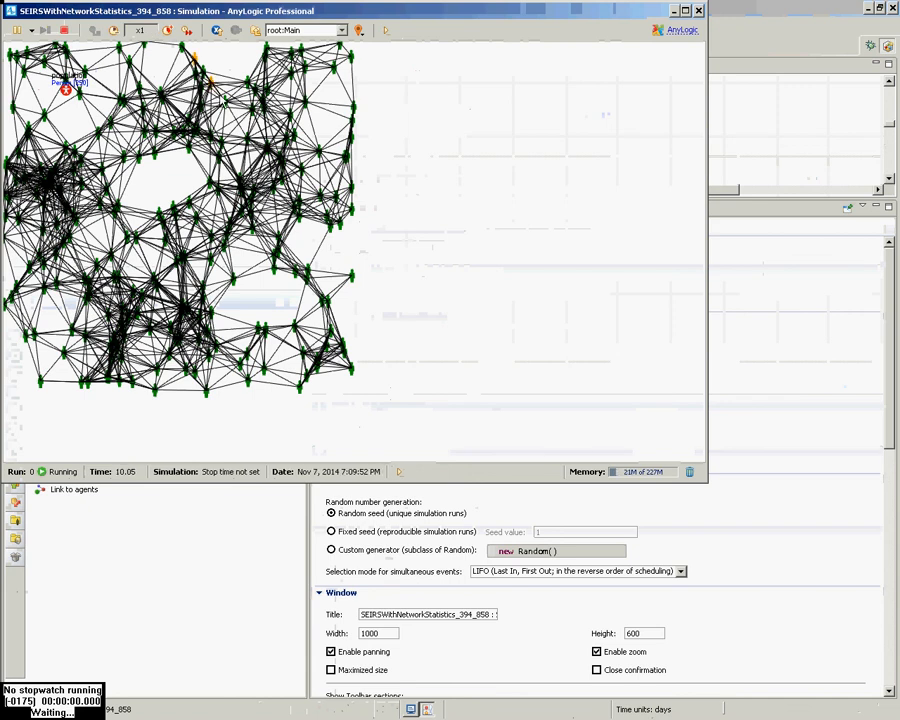
click(167, 31)
click(167, 31)
click(167, 31)
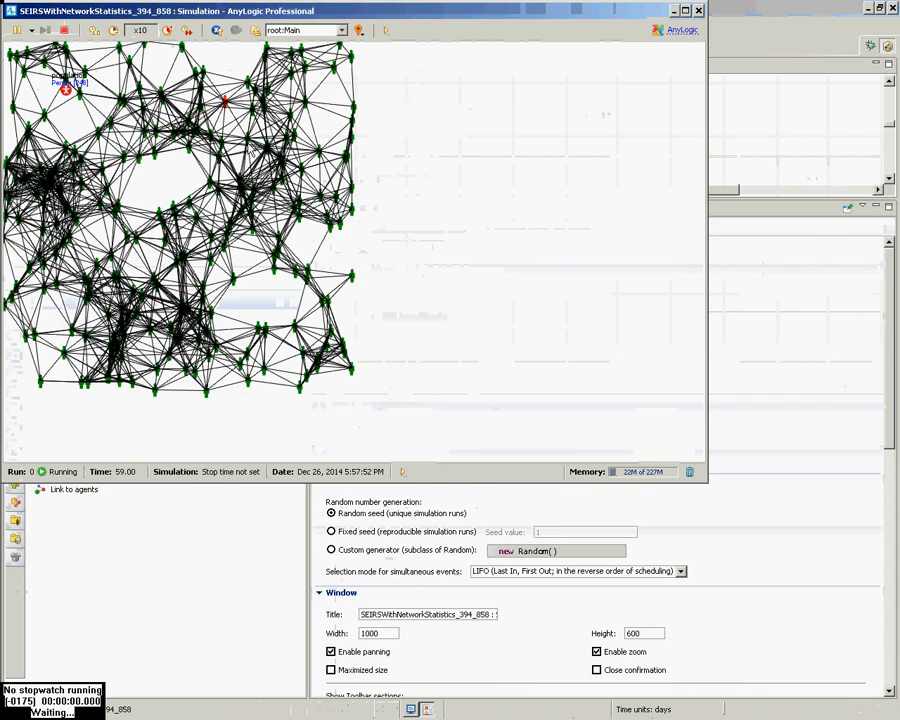
click(699, 11)
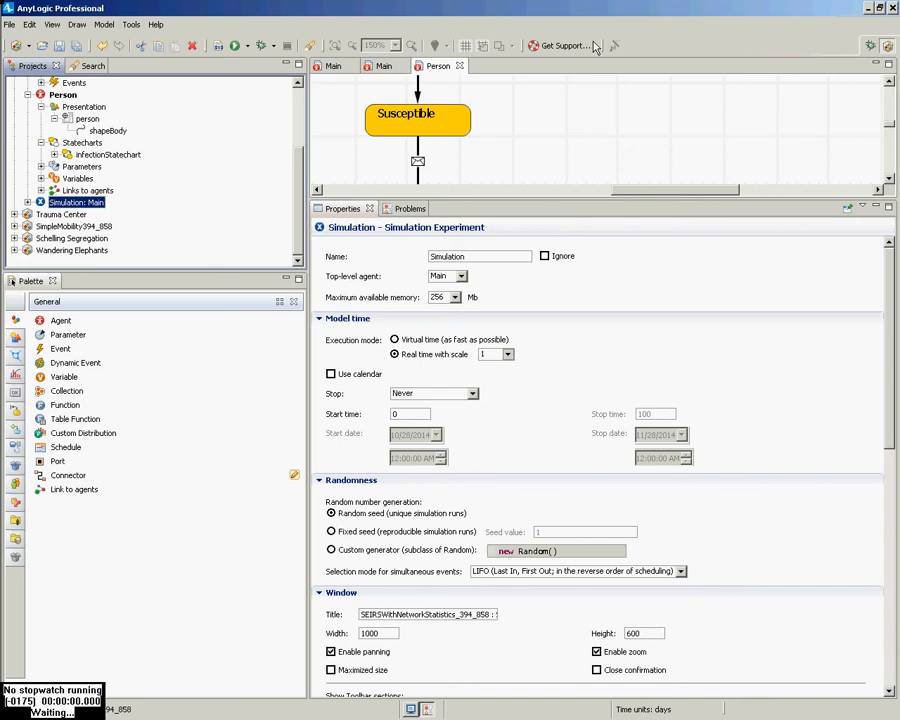
Add a self-transition to the Infectious state, starting on its lower edge and ending on its upper edge.
drag(580, 201, 578, 362)
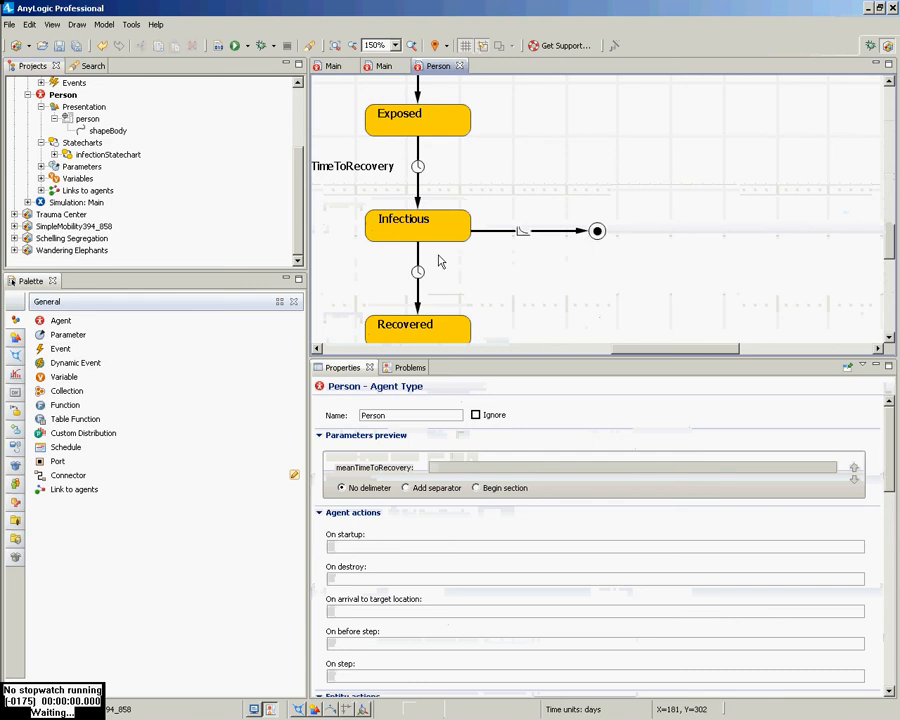
scroll(435, 258, down, 3)
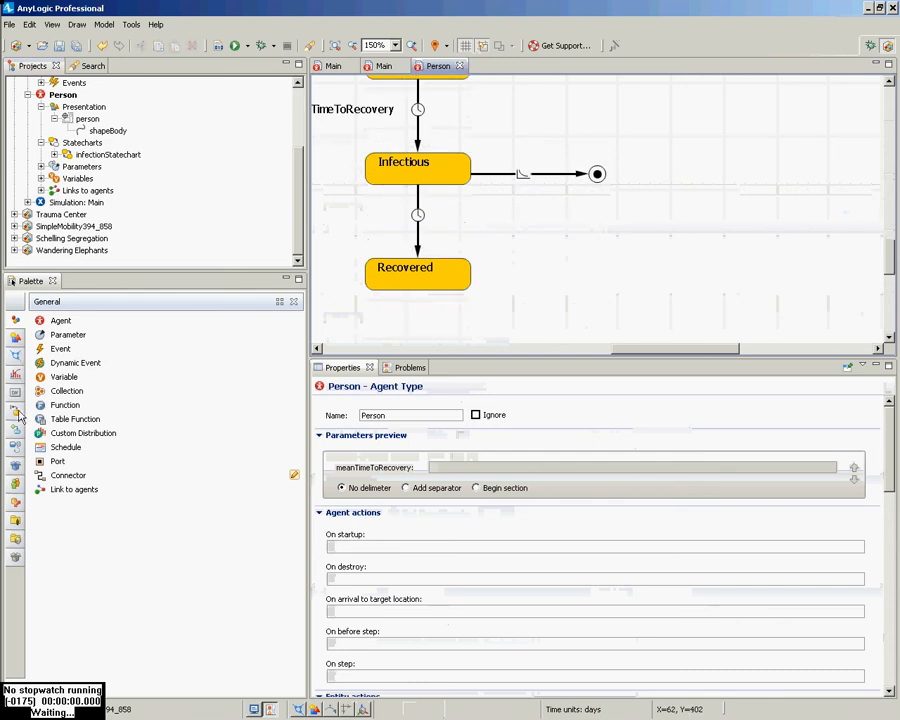
click(15, 356)
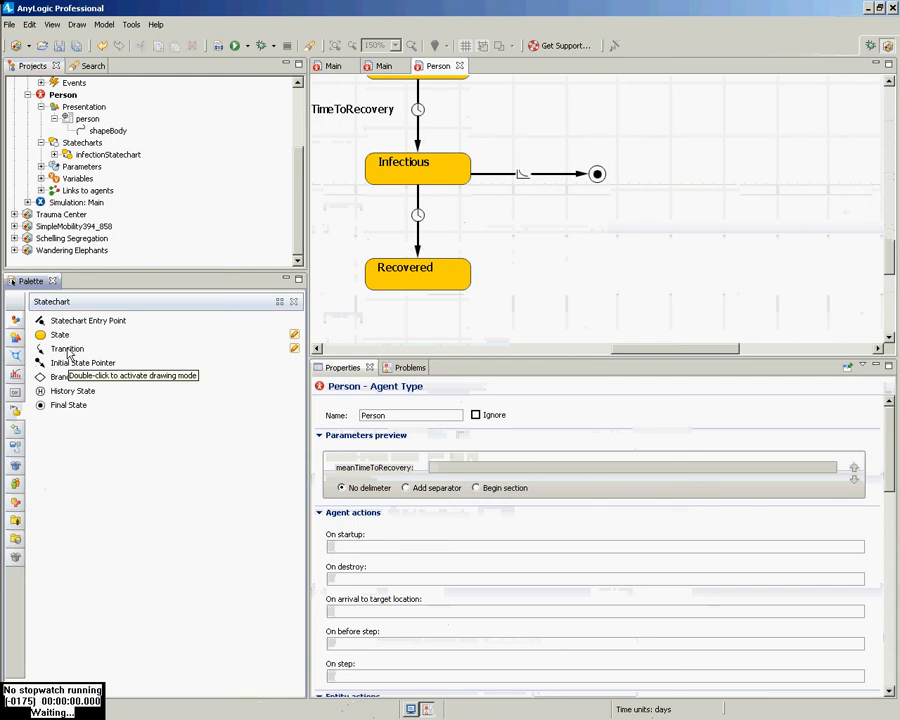
click(110, 348)
click(522, 218)
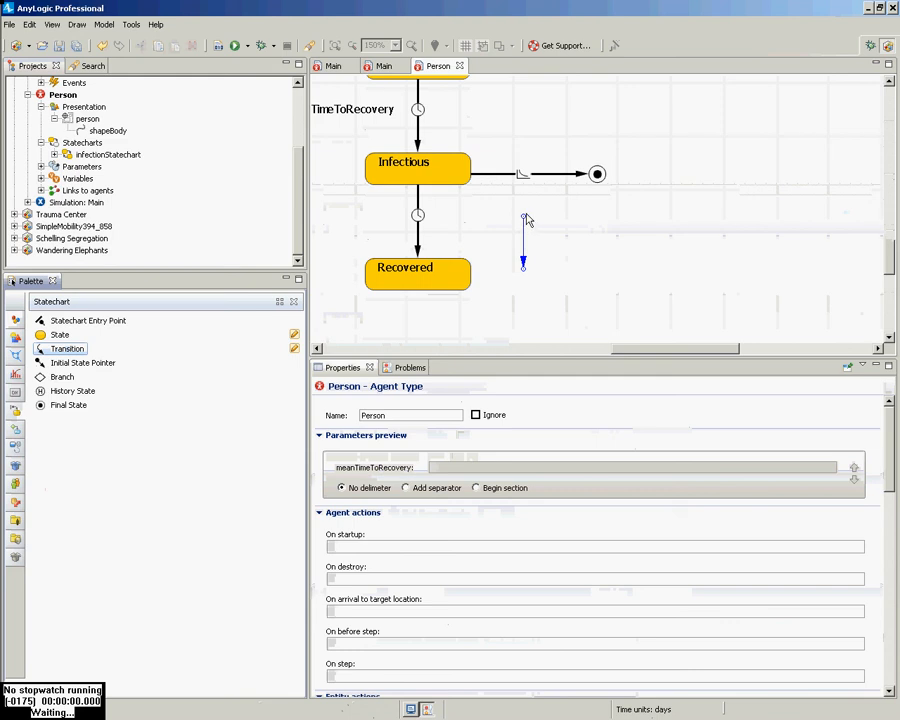
drag(527, 220, 452, 147)
click(459, 198)
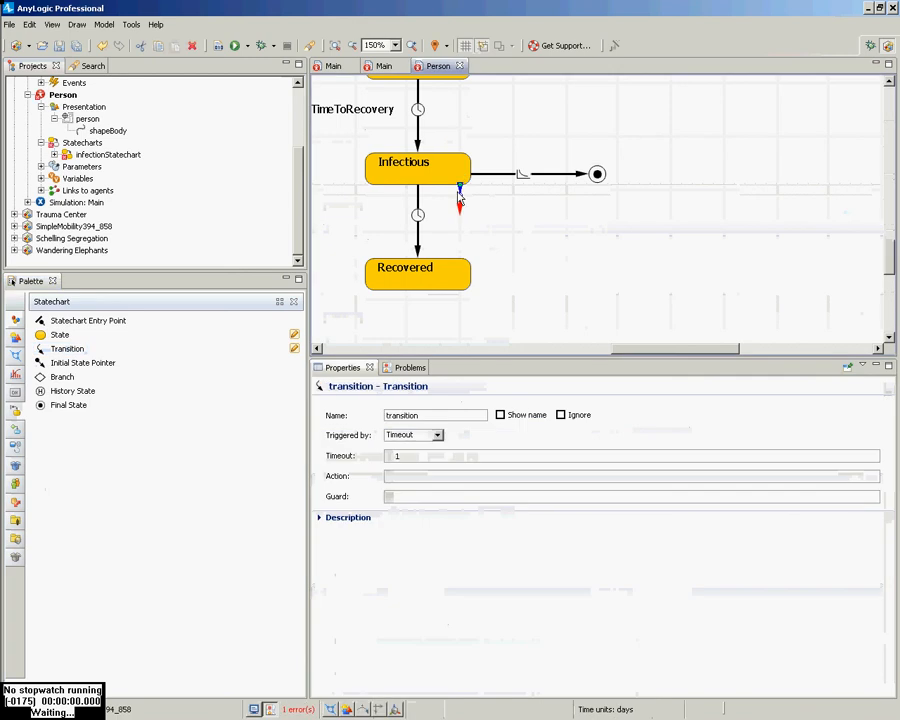
drag(460, 206, 449, 153)
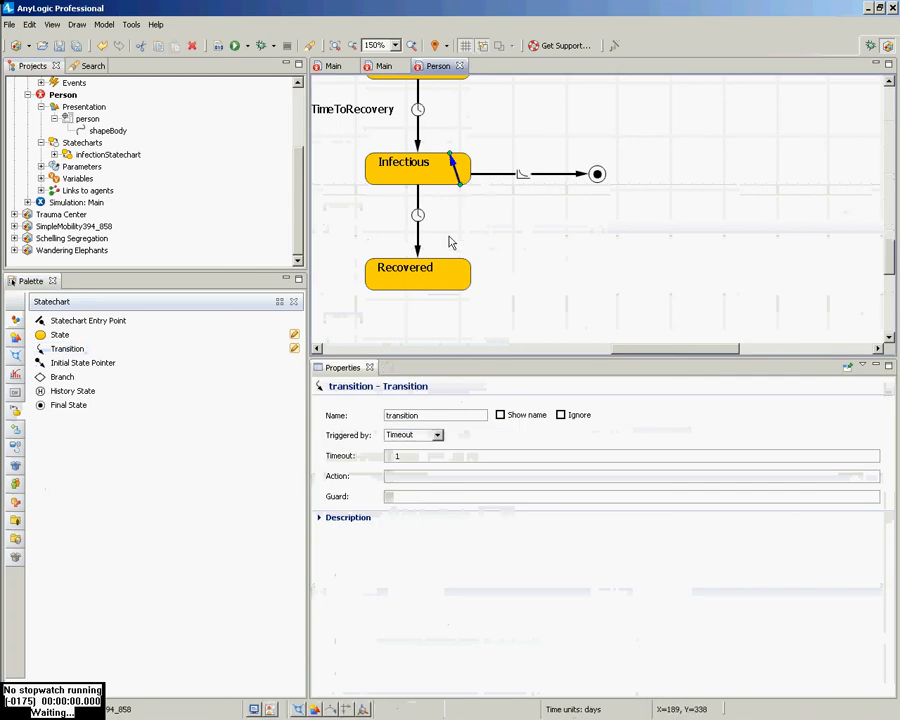
click(457, 176)
click(457, 176)
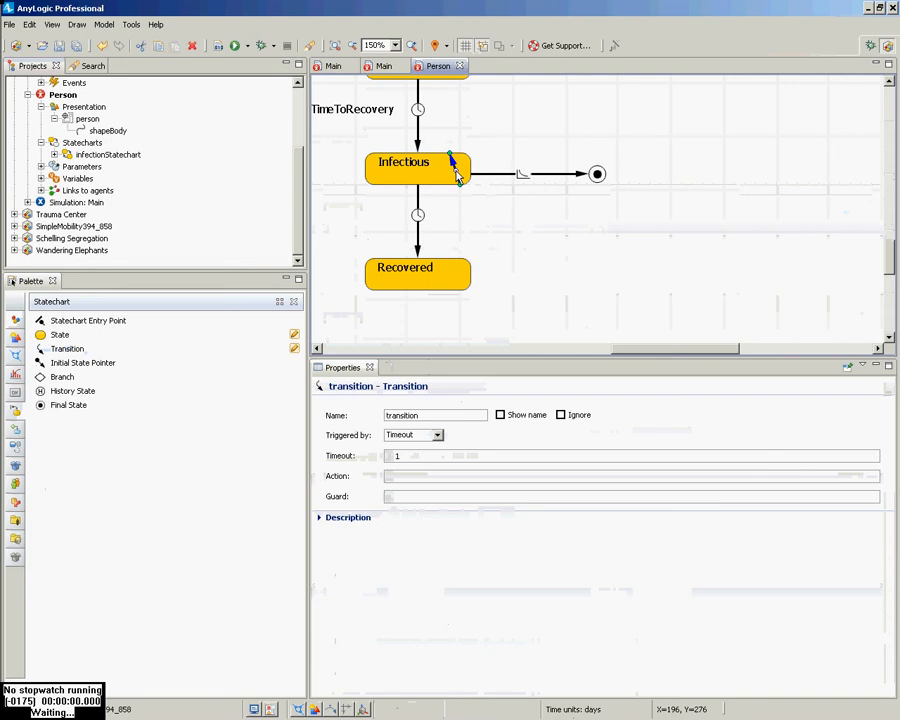
mouse_move(457, 176)
mouse_down()
mouse_move(541, 143)
mouse_move(486, 160)
mouse_move(462, 182)
mouse_move(484, 161)
mouse_move(474, 185)
mouse_move(458, 177)
mouse_up()
click(459, 181)
click(458, 181)
mouse_move(458, 181)
mouse_down()
mouse_move(442, 196)
mouse_move(430, 176)
mouse_move(418, 188)
mouse_move(460, 206)
mouse_move(442, 150)
mouse_move(443, 172)
mouse_up()
key(ctrl+z)
key(ctrl+z)
key(ctrl+z)
click(452, 178)
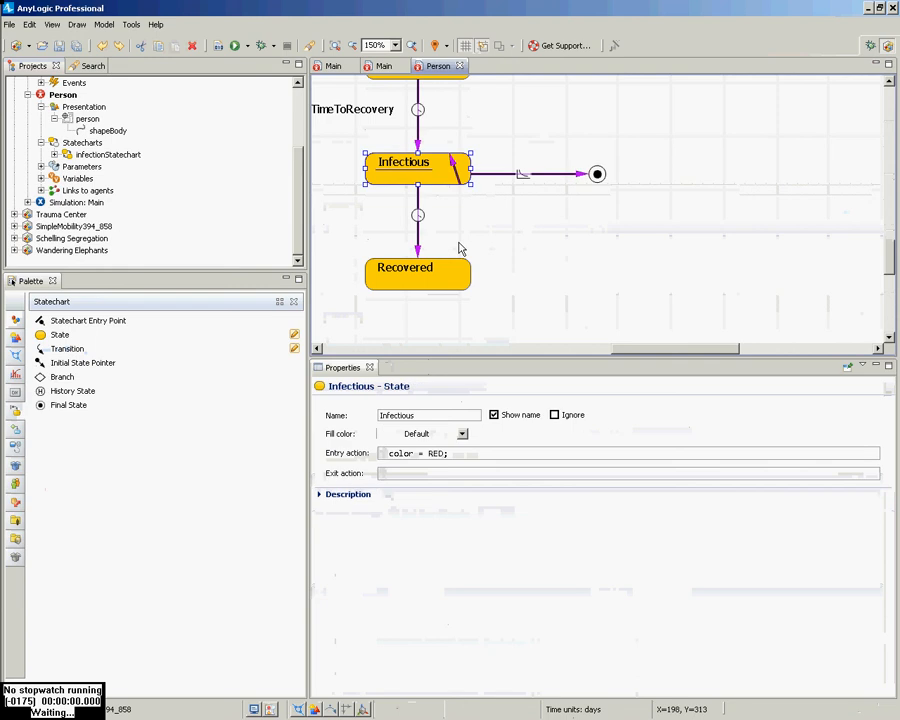
click(455, 172)
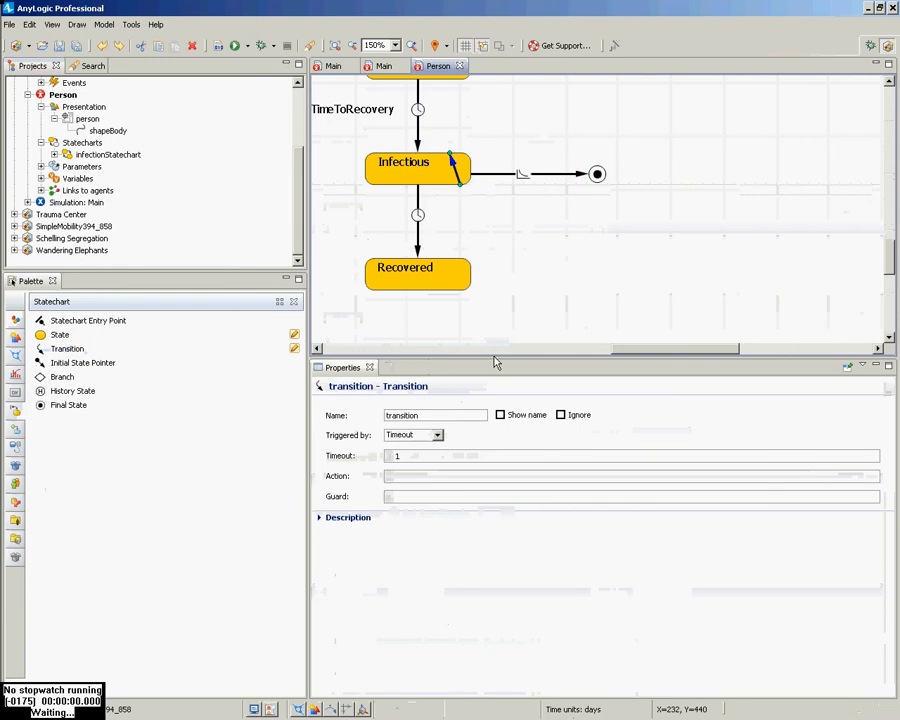
Add a parameter named contactsPerDay to the Person agent, below meanTimeToRecovery.
drag(497, 357, 500, 220)
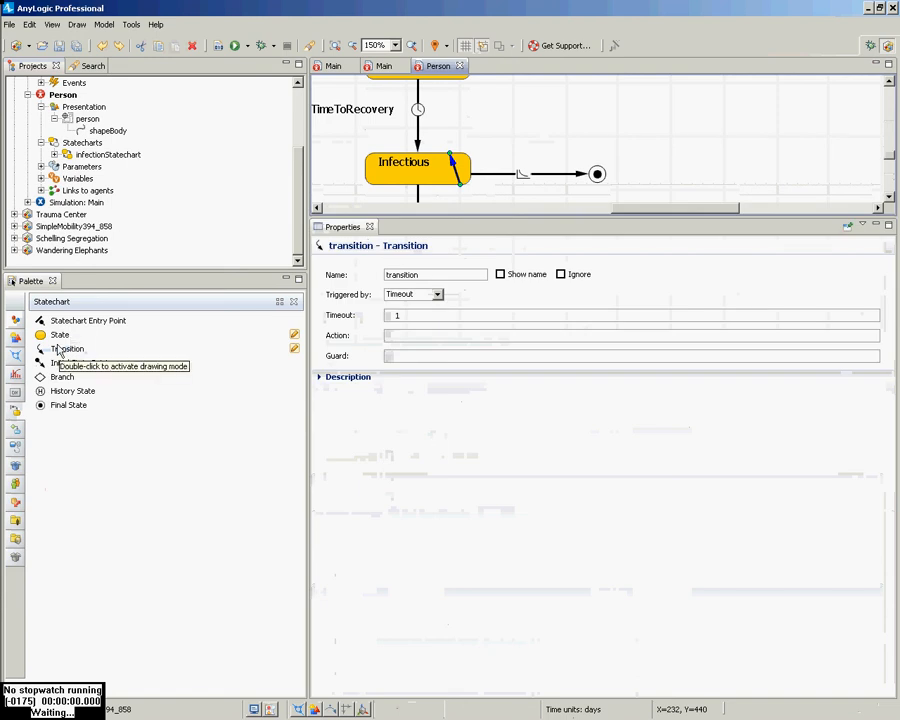
click(15, 320)
drag(57, 340, 316, 132)
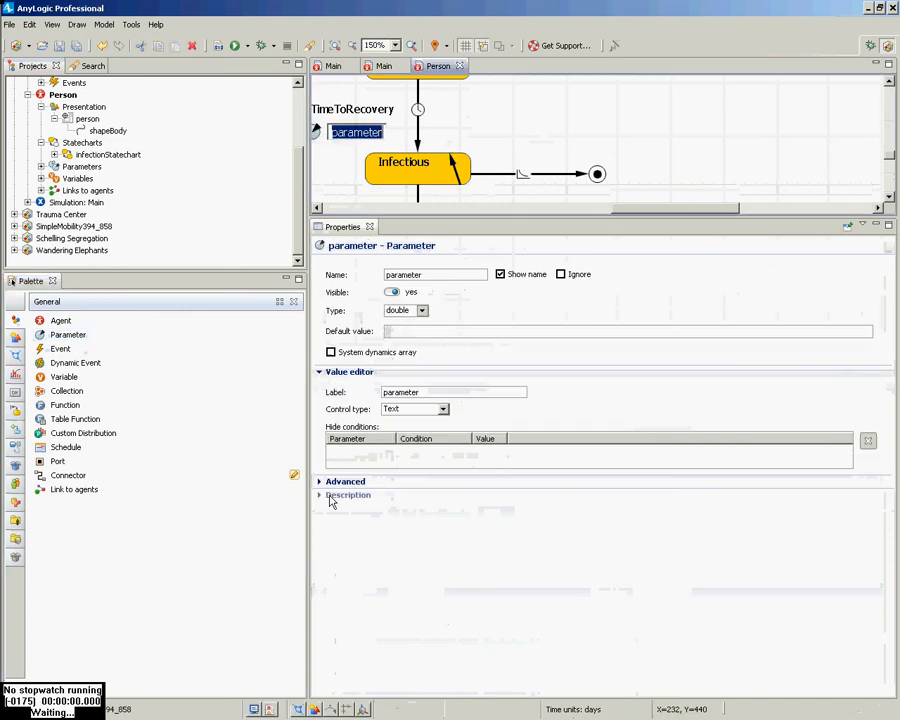
text(contactsP)
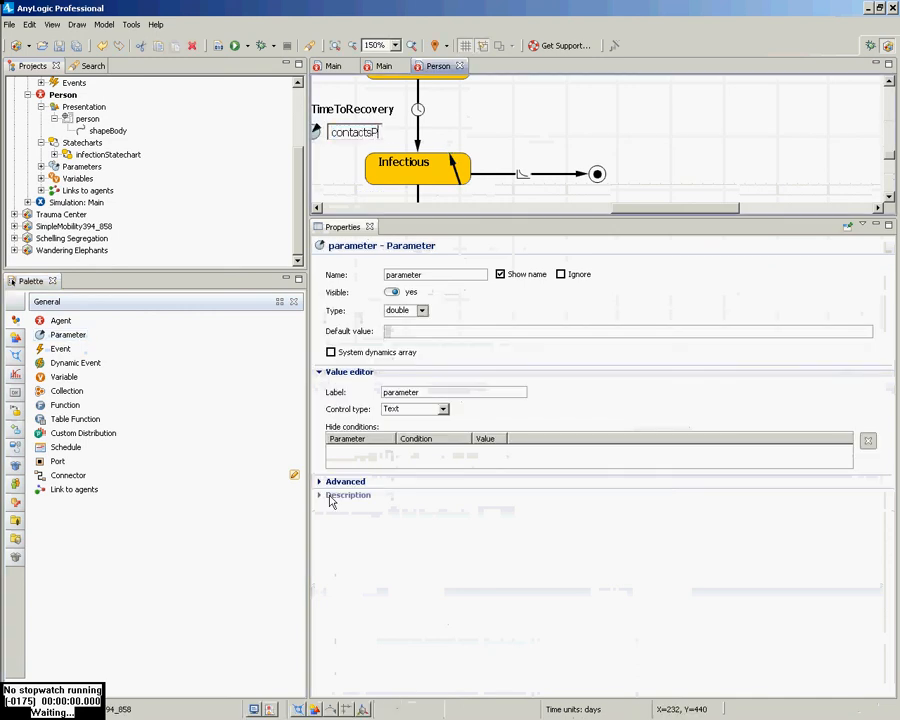
text(erDay)
key(Return)
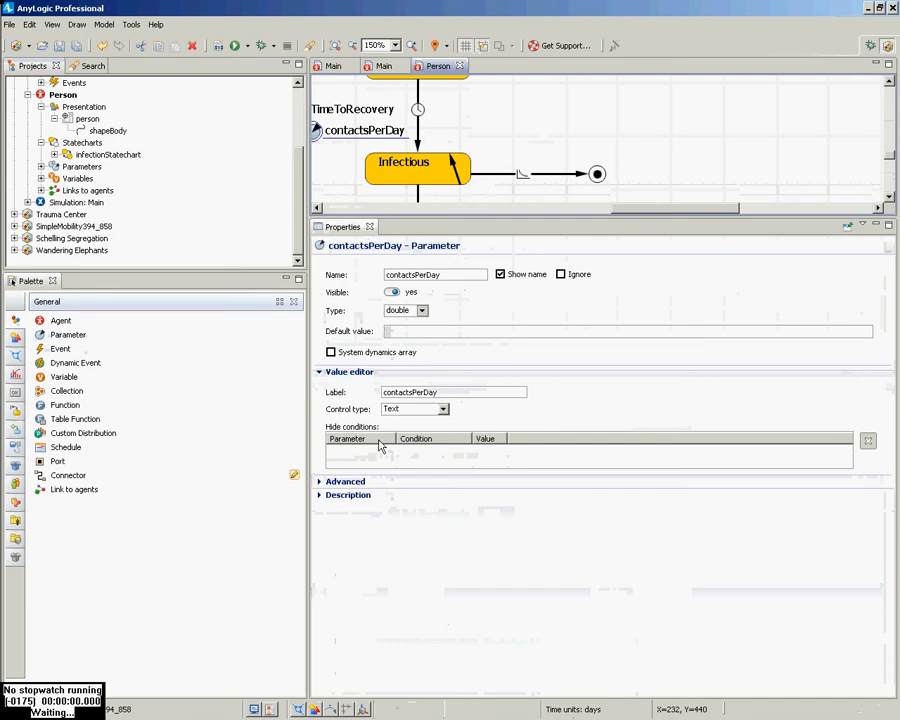
Rename the self-transition on the Infectious state to transmission.
click(457, 174)
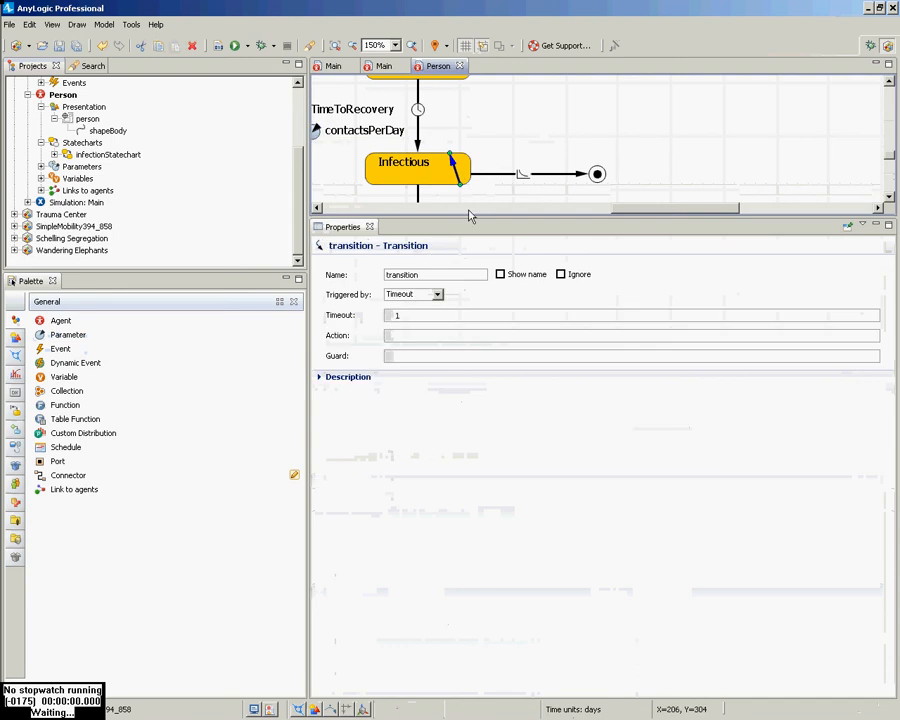
click(437, 295)
click(427, 279)
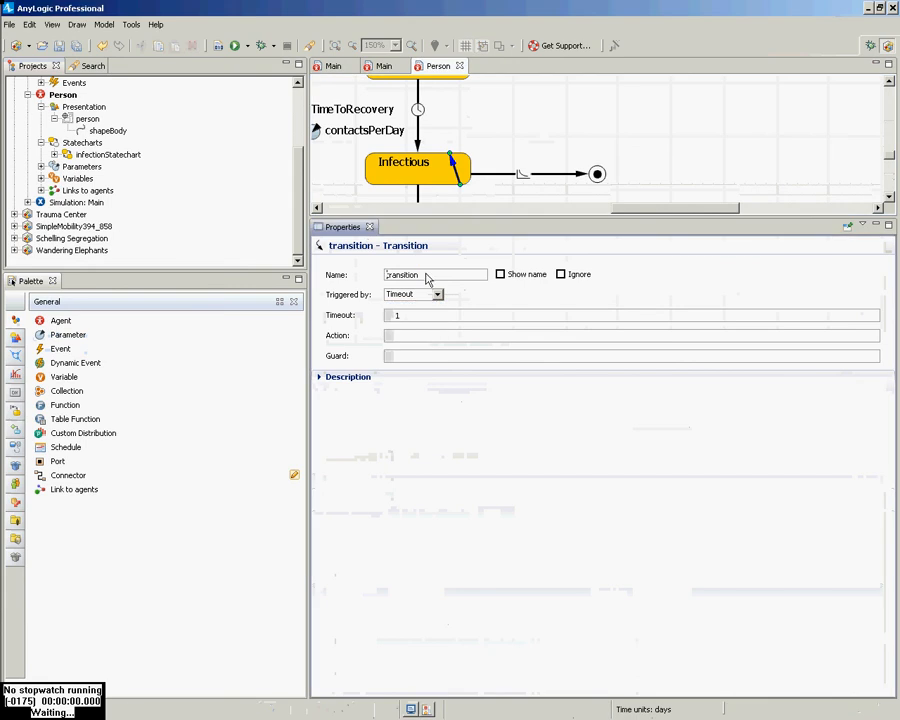
double_click(427, 279)
text(transmission)
Make the transmission transition triggered by Rate and set its rate to contactsPerDay.
click(437, 295)
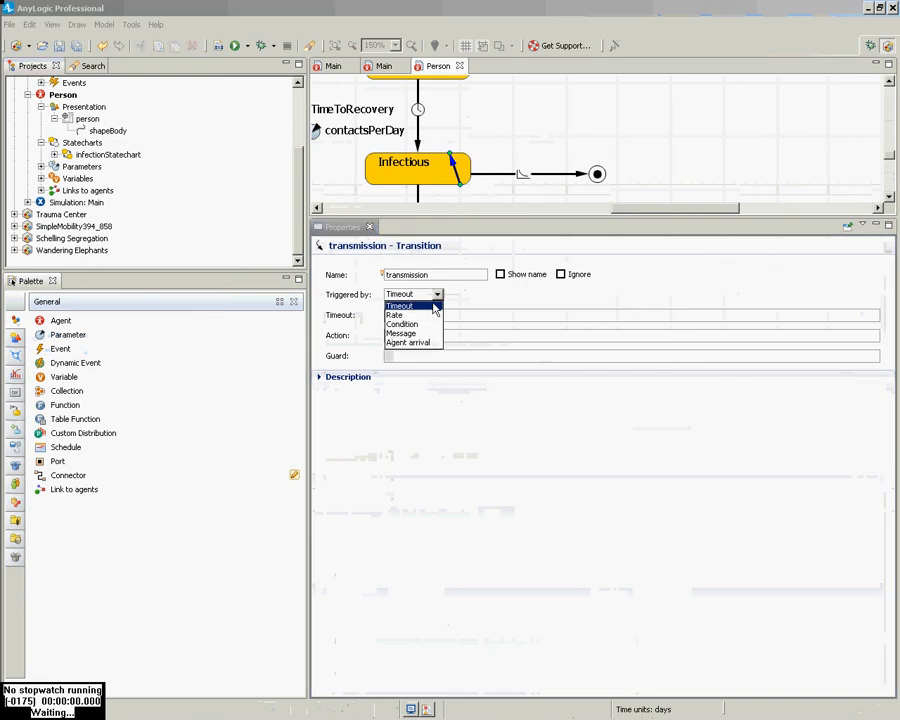
click(414, 315)
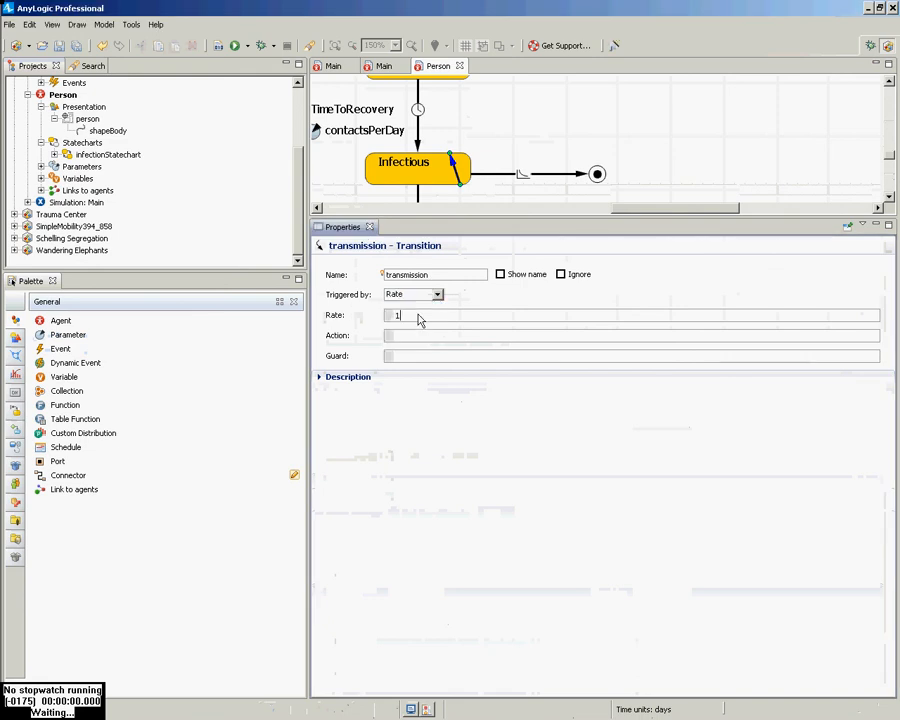
text(contactsPerD)
key(ctrl+BackSpace)
key(BackSpace)
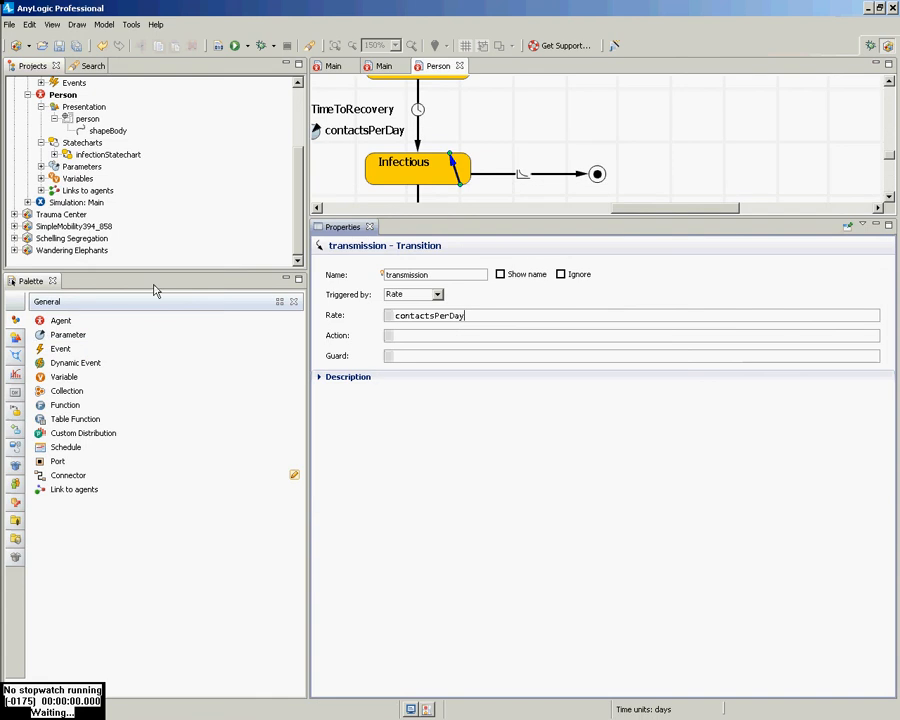
Align the contactsPerDay parameter directly under meanTimeToRecovery, rename it potentiallyInfectingContactsPerDay, and save the model.
click(317, 208)
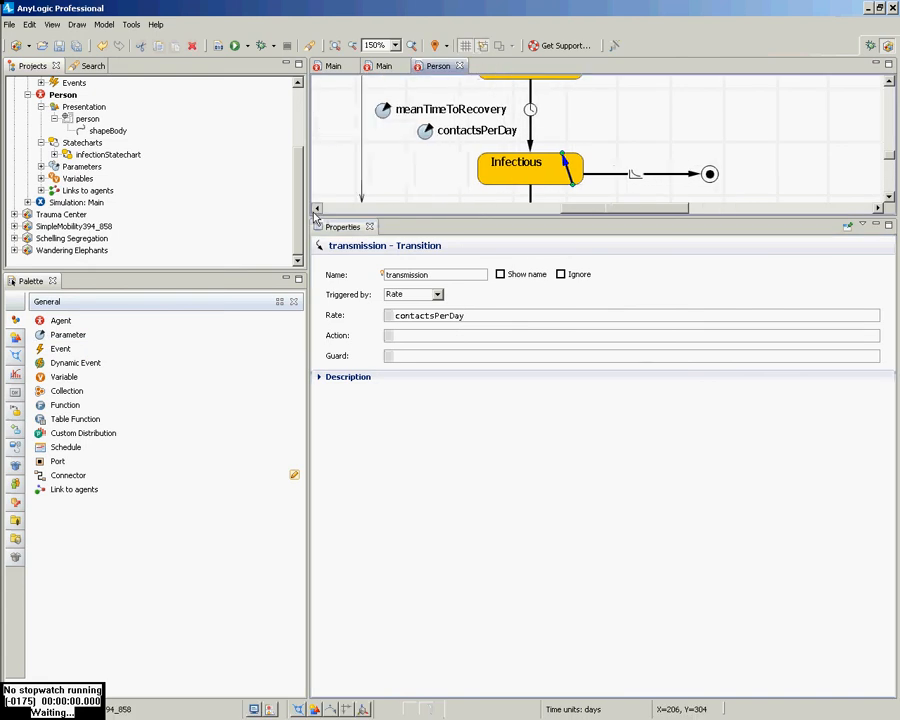
drag(439, 130, 397, 130)
click(387, 274)
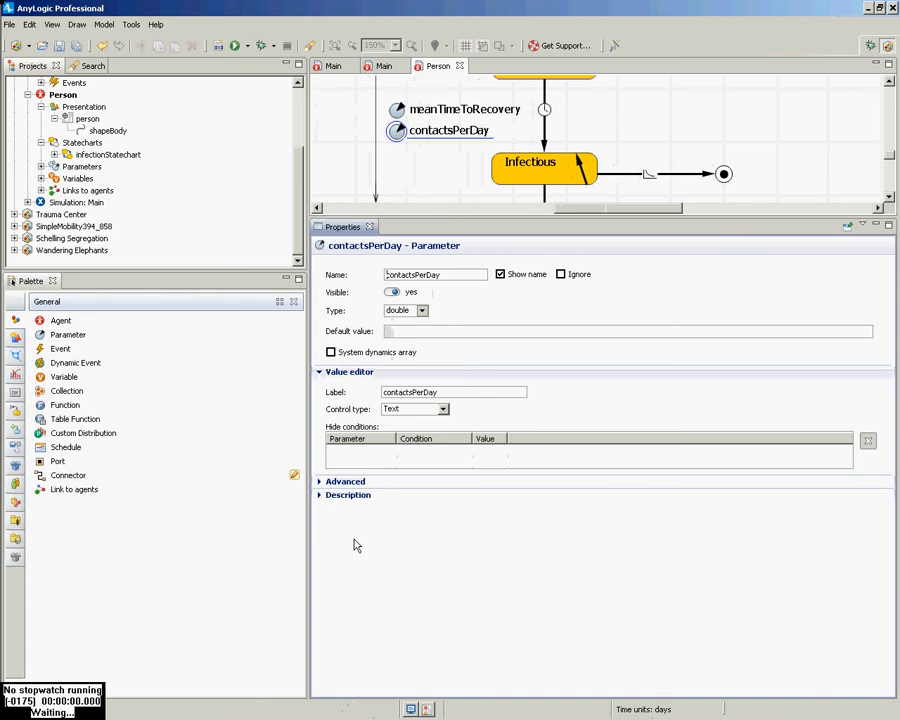
text(infection)
key(Delete)
text(C)
key(End)
key(BackSpace)
key(BackSpace)
text(ng)
key(Home)
text(Poen)
key(BackSpace)
key(BackSpace)
key(BackSpace)
key(BackSpace)
text(POTEN)
key(BackSpace)
key(BackSpace)
key(BackSpace)
key(BackSpace)
key(BackSpace)
text(potentiallyI)
key(End)
key(shift+Home)
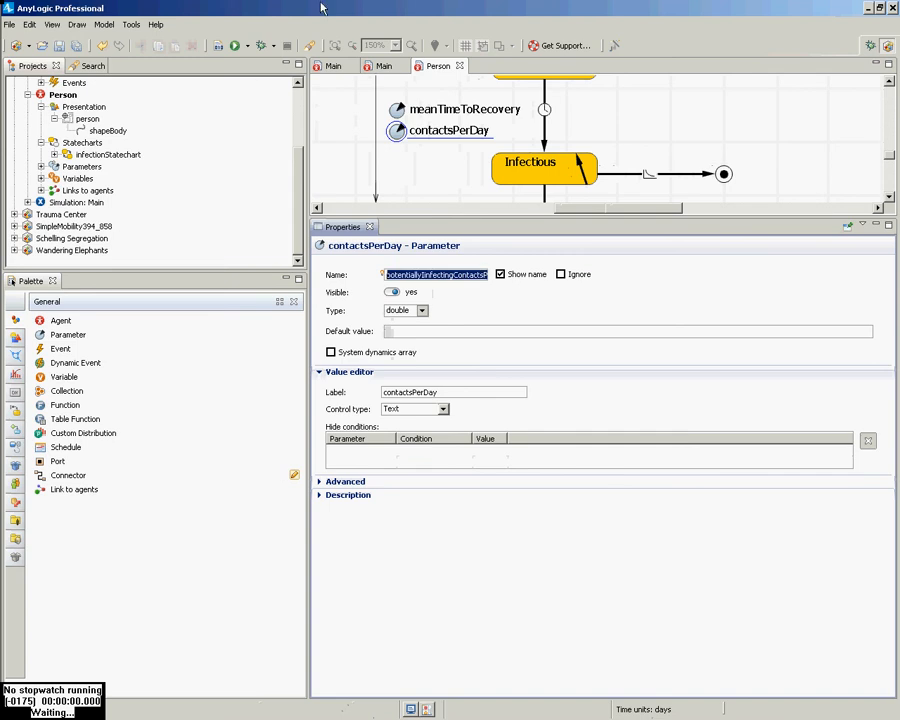
click(412, 194)
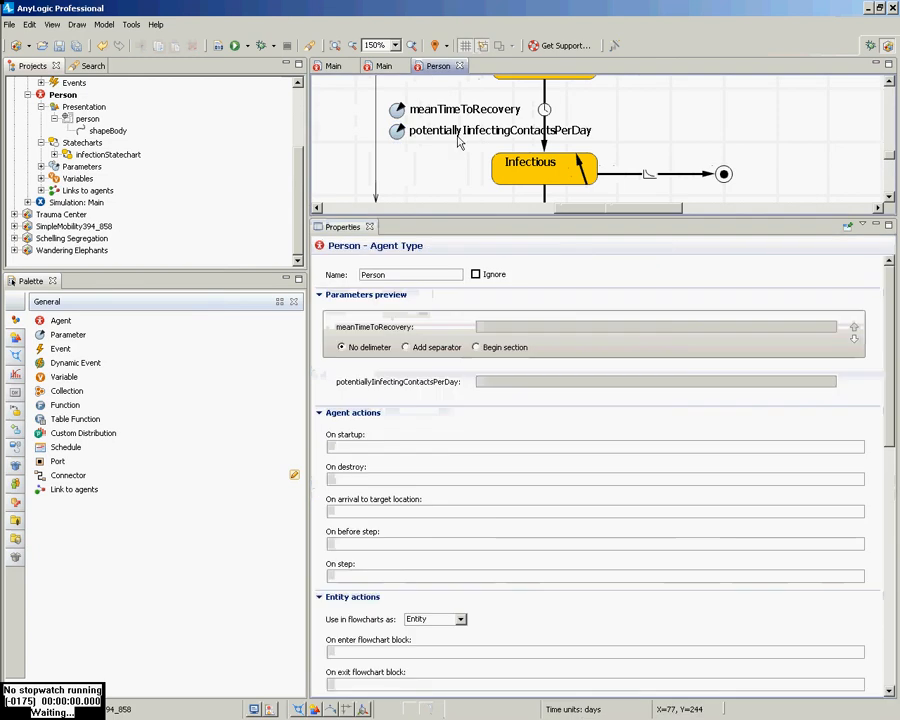
click(396, 138)
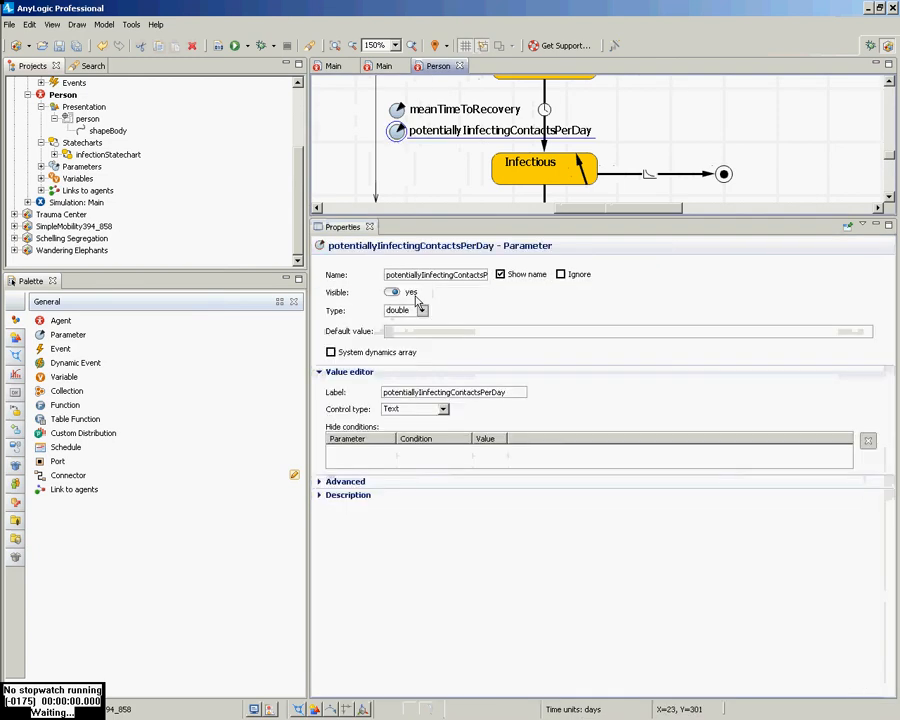
key(BackSpace)
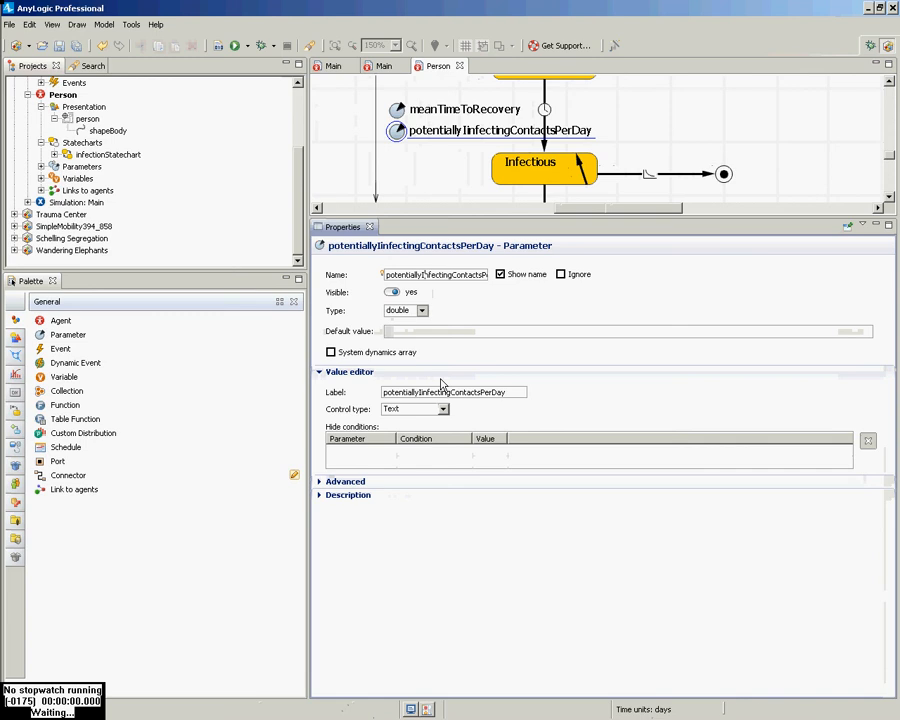
key(ctrl+s)
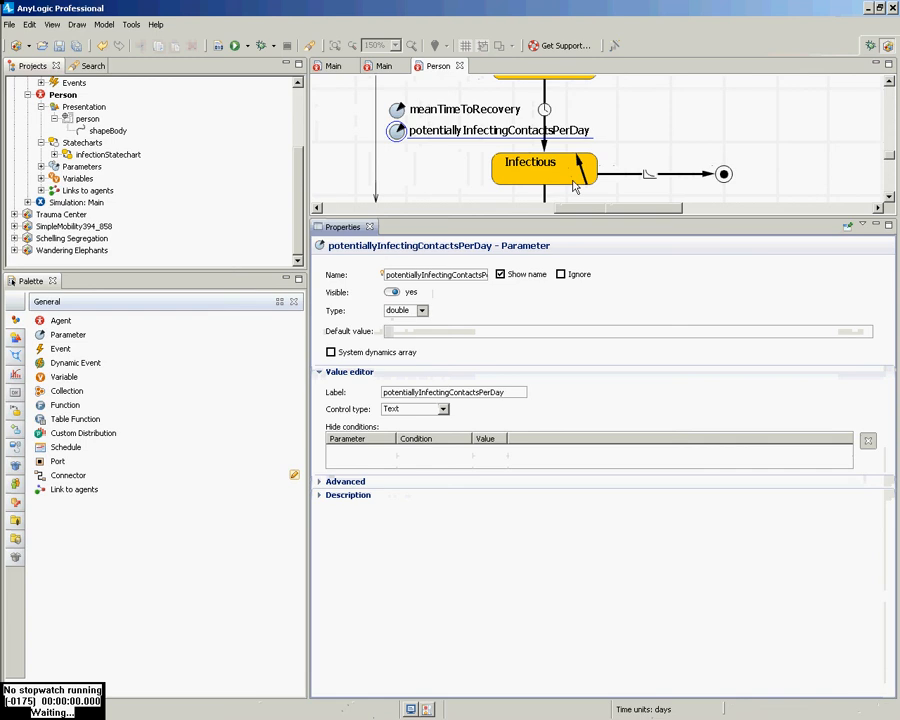
Set the transmission transition's rate to potentiallyInfectingContactsPerDay and save the model.
click(580, 176)
drag(468, 314, 327, 318)
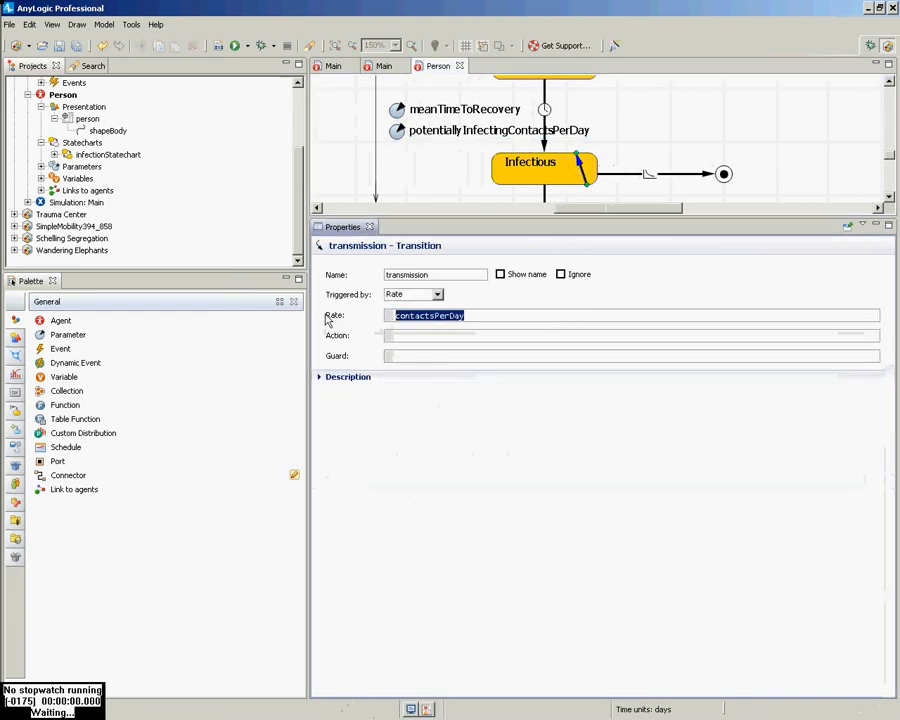
text(potentiall)
key(ctrl+space)
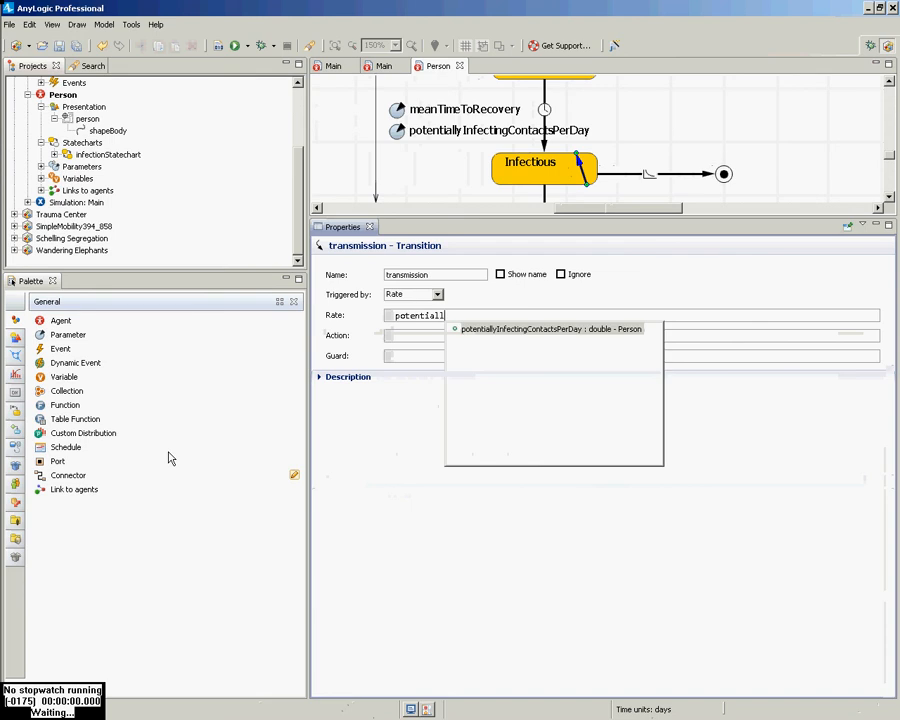
key(Return)
key(ctrl+s)
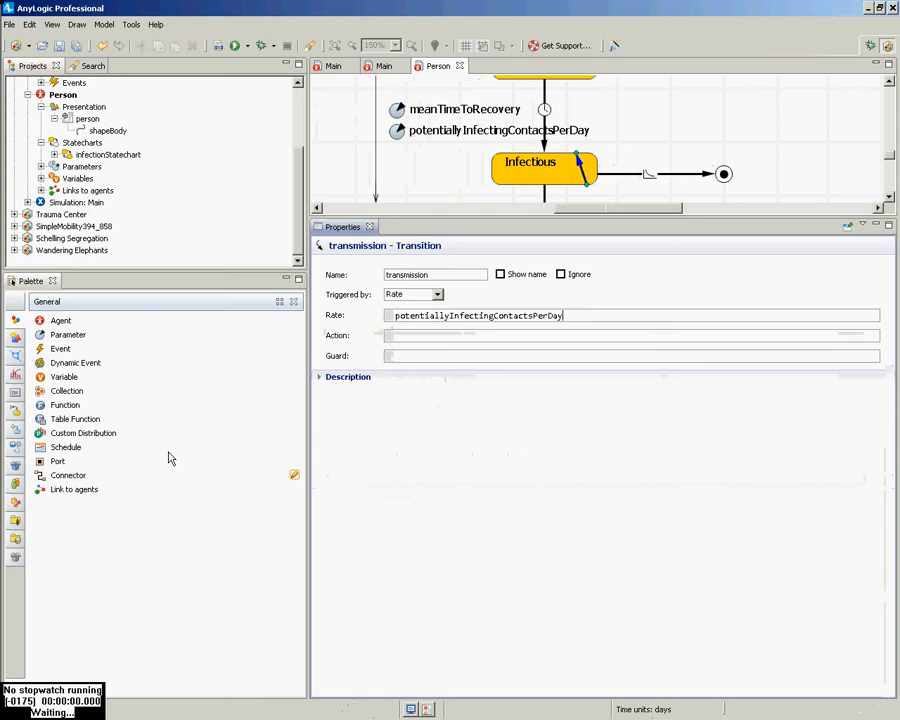
Set the default value of the potentiallyInfectingContactsPerDay parameter to 1 and save the model.
click(400, 132)
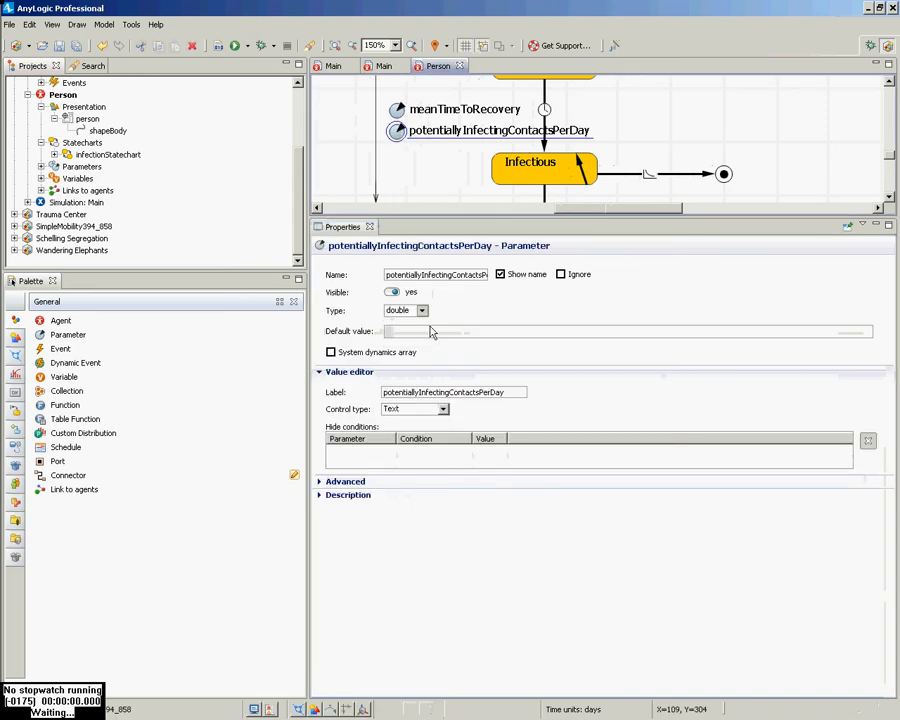
click(434, 334)
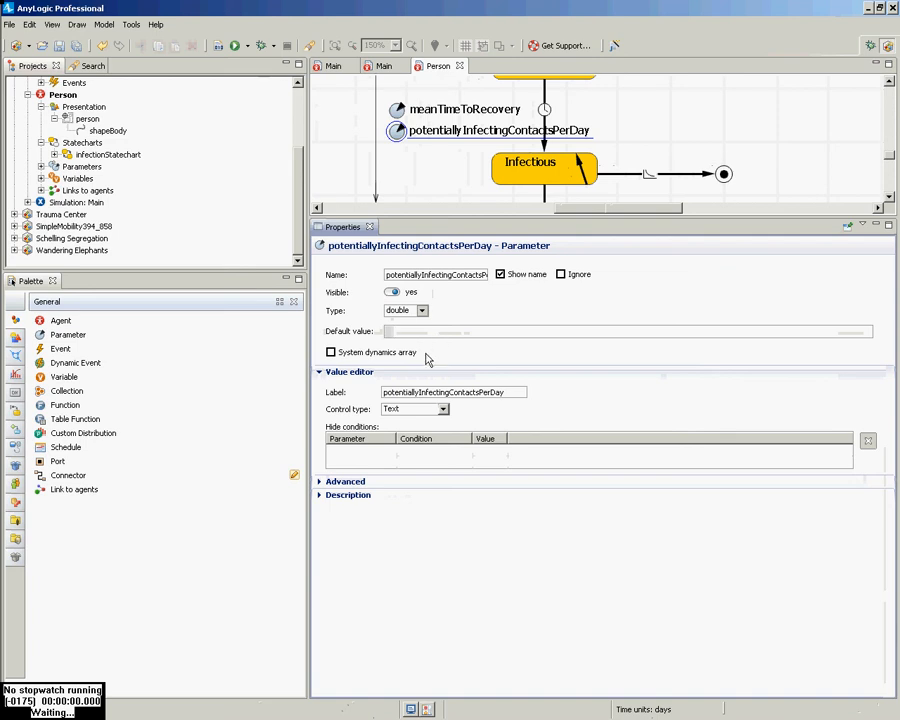
text(1)
key(ctrl+s)
Set the transmission transition's action to this.sendToRandomConnected("Infected!");.
click(581, 170)
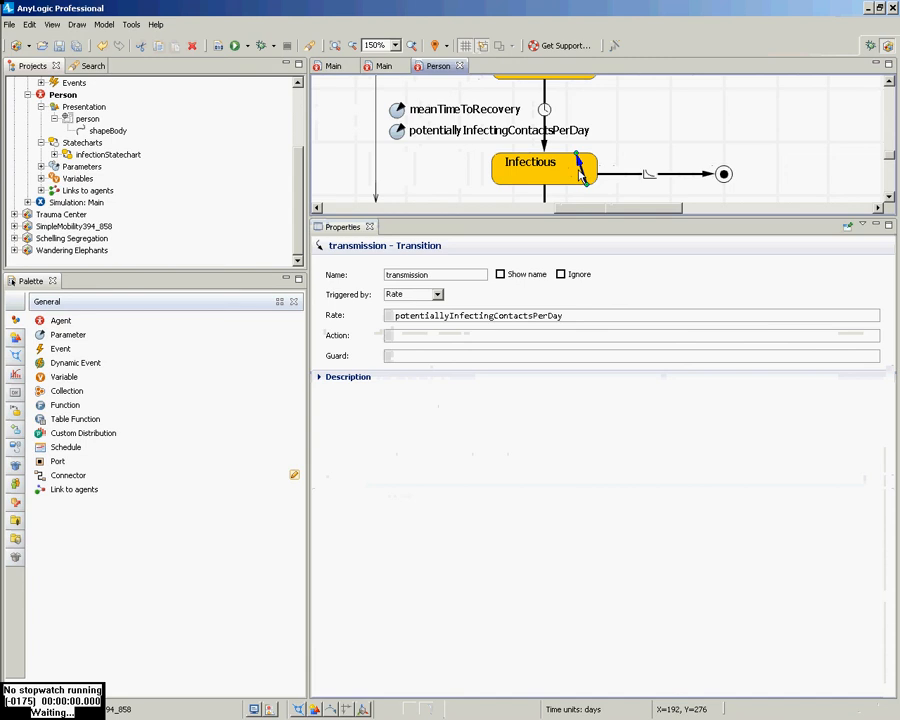
click(458, 337)
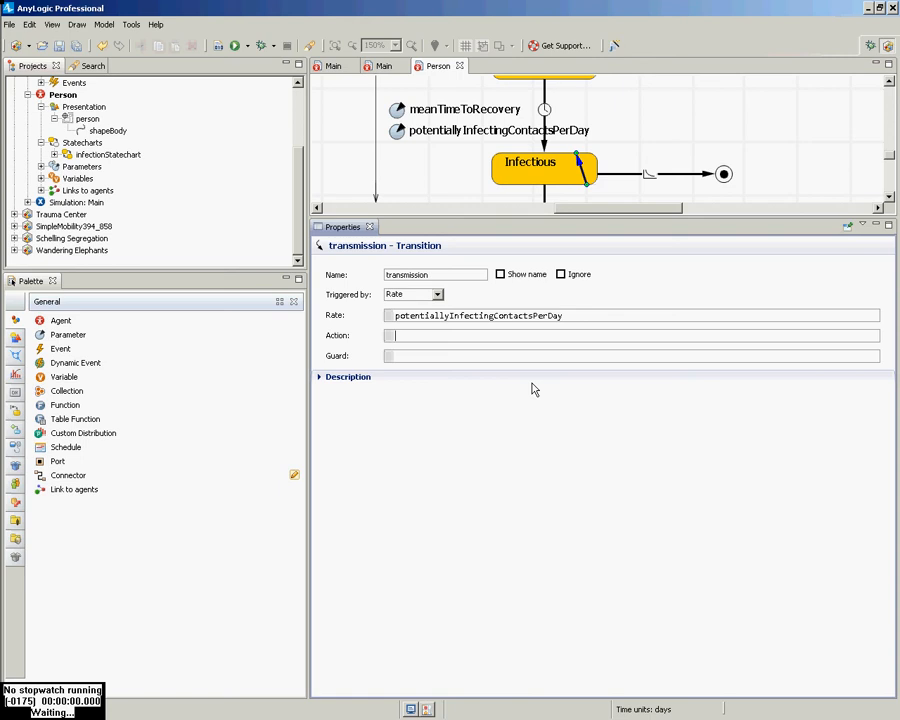
text(this.)
text(sendTo)
click(534, 386)
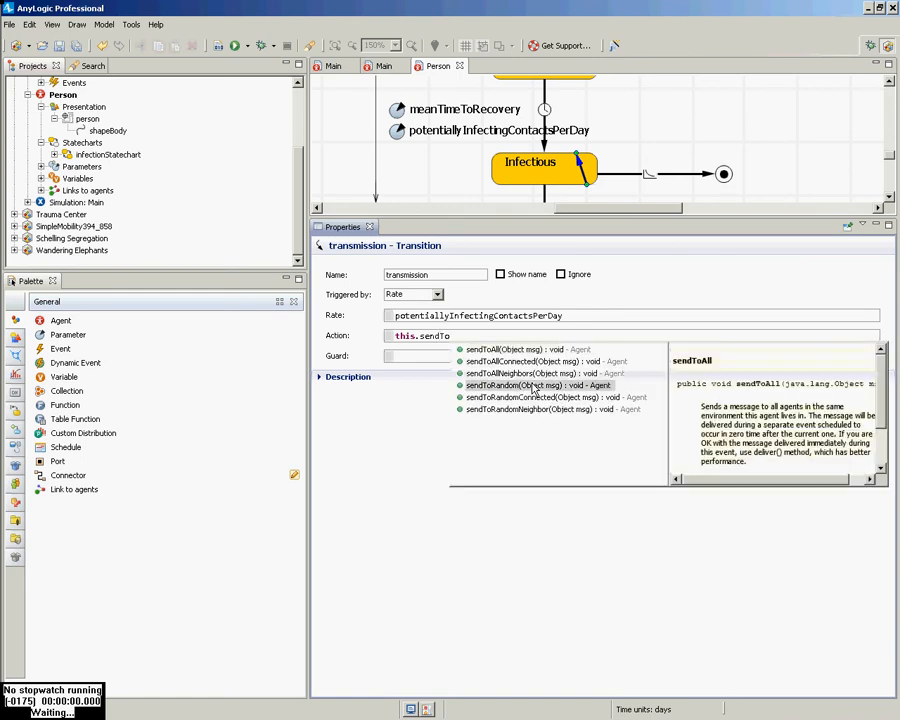
key(Up)
key(Up)
key(Down)
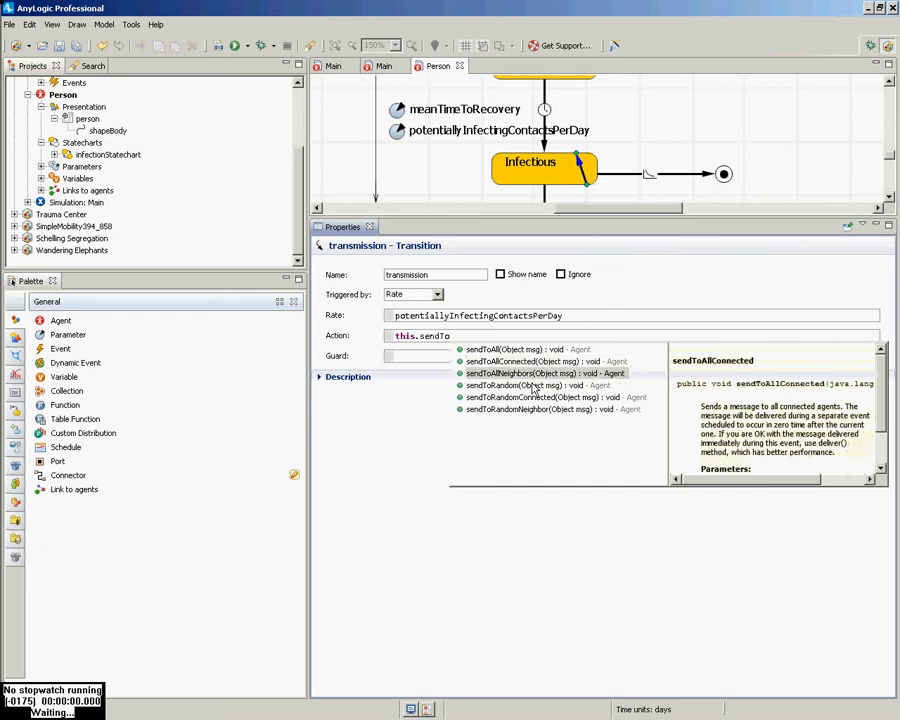
key(Up)
key(Down)
key(Down)
key(Down)
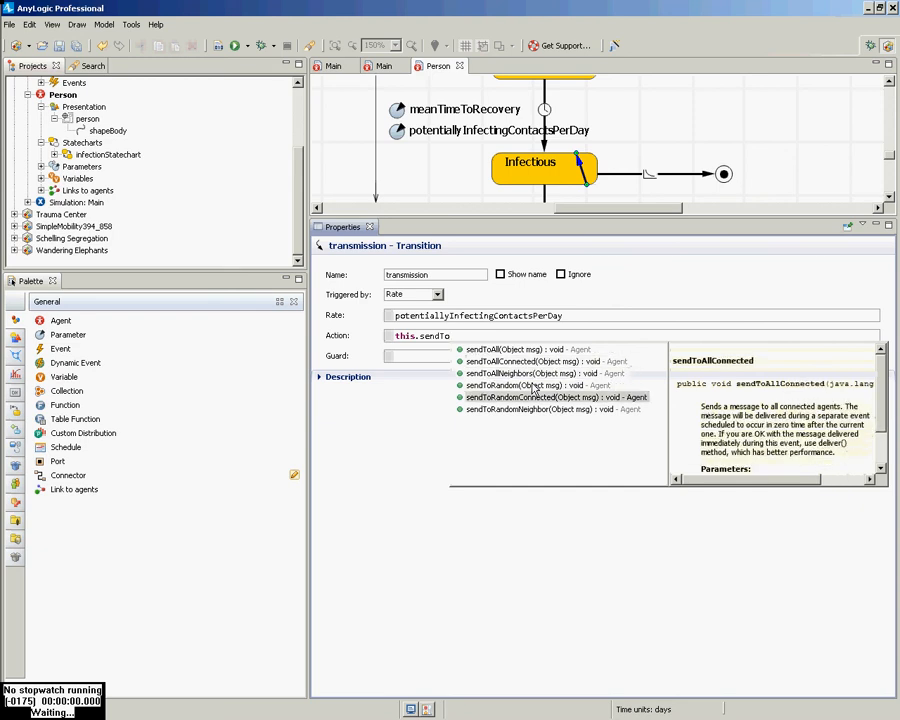
key(Return)
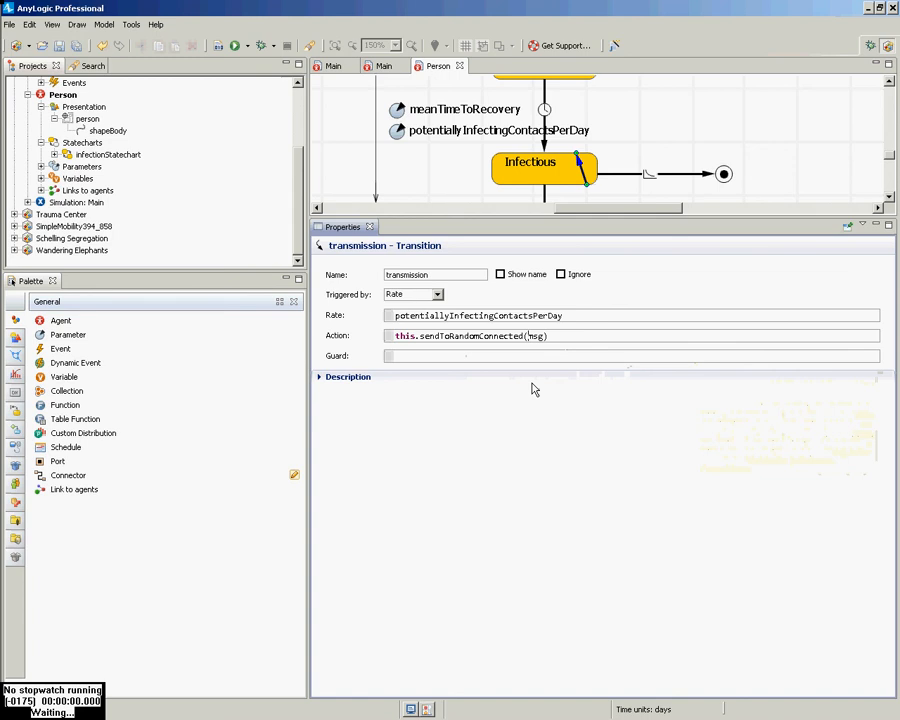
key(ctrl+shift+Right)
text("Infected!");)
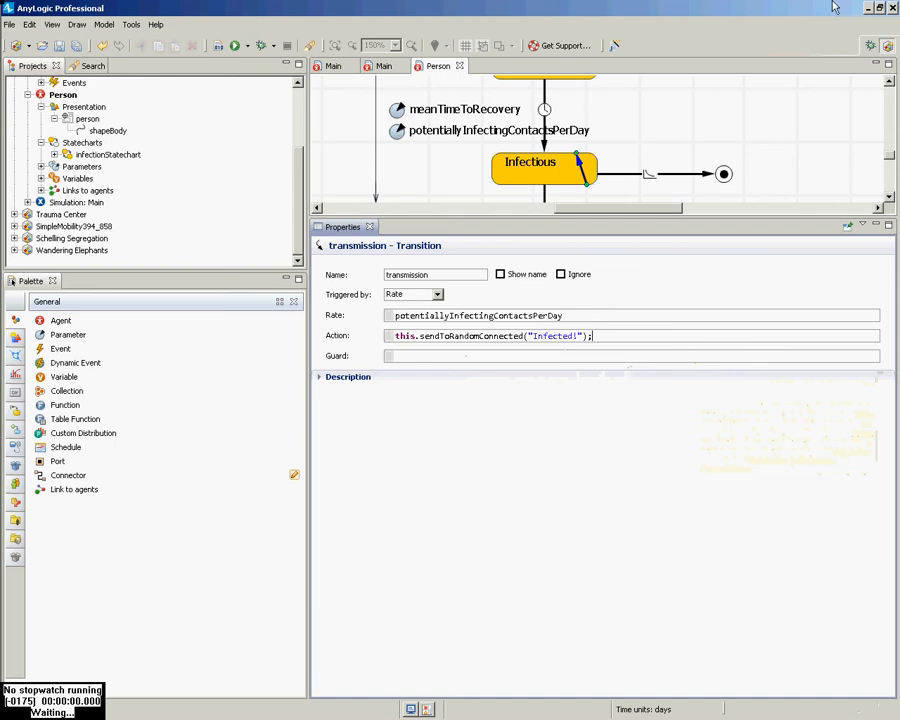
Copy the transmission transition's action code and paste it into Notepad in place of the existing text.
click(417, 128)
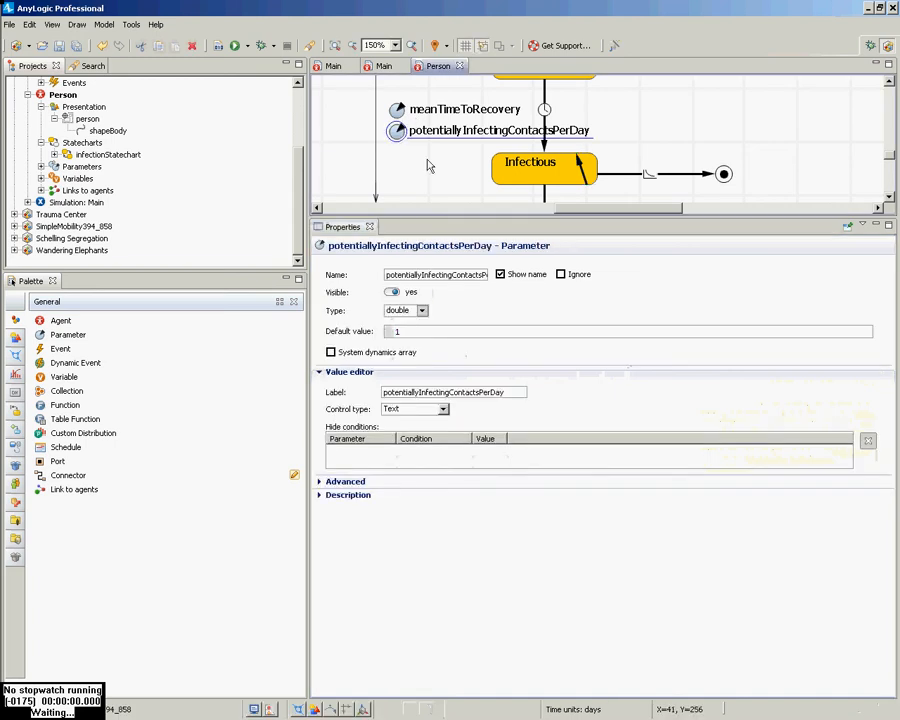
click(577, 165)
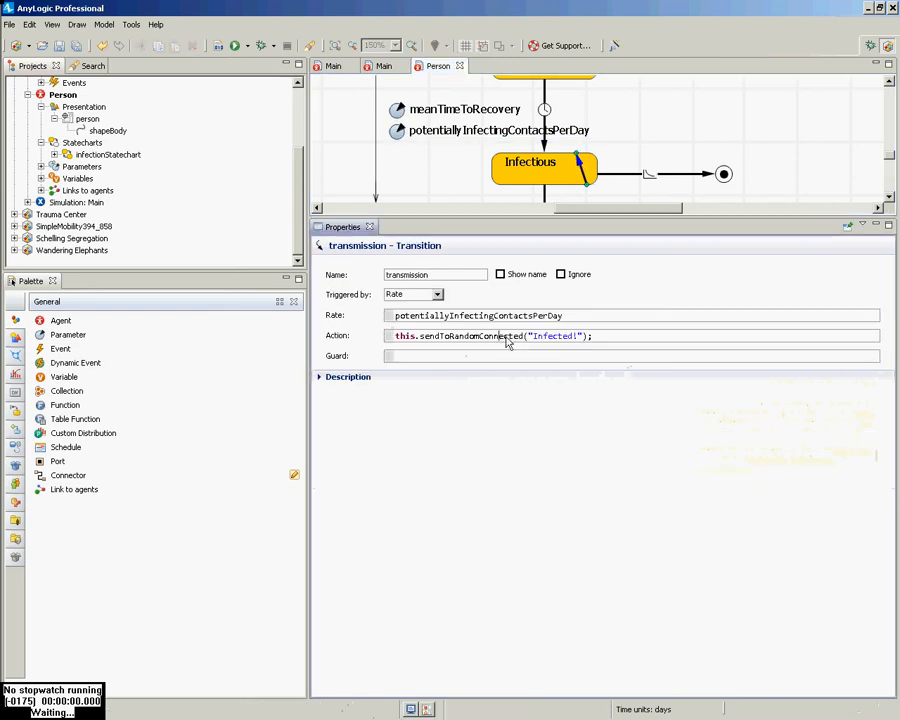
triple_click(510, 340)
key(ctrl+c)
key(alt+Tab)
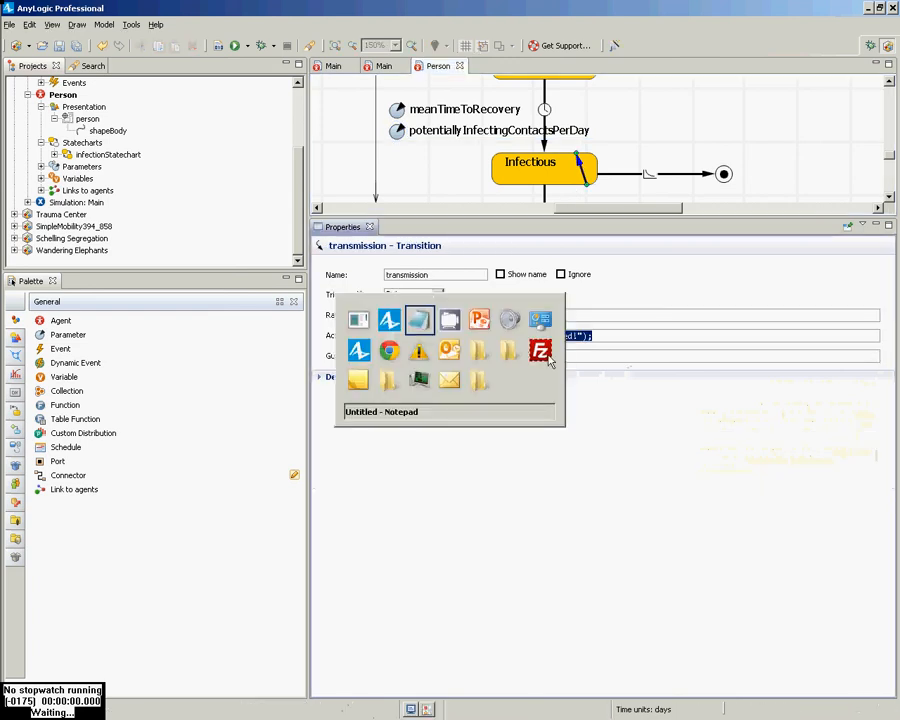
key(ctrl+v)
key(ctrl+a)
key(ctrl+v)
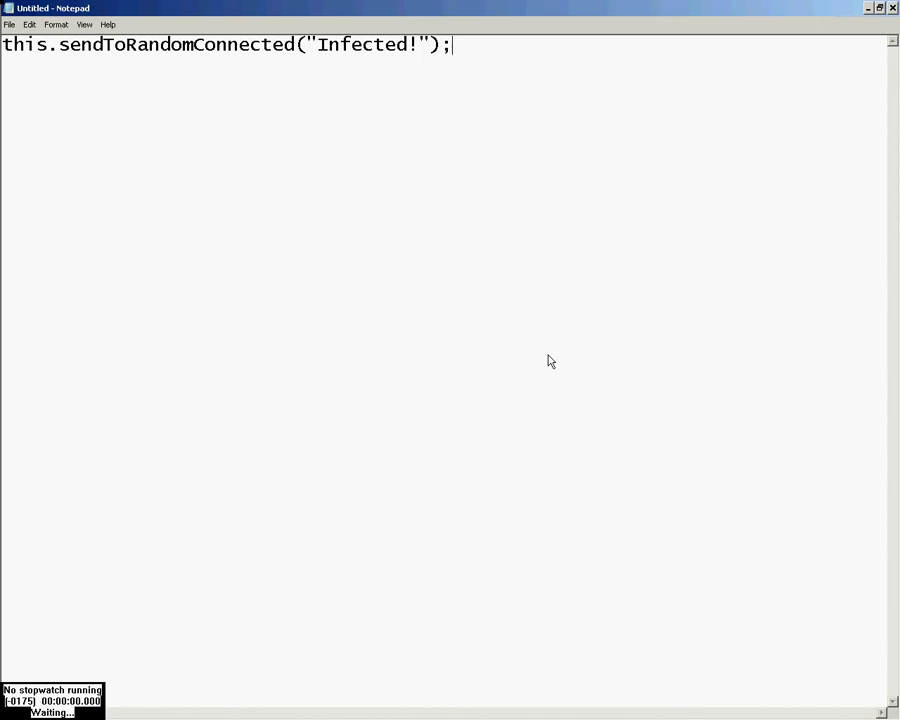
Return to AnyLogic and save the model with the new transmission action.
click(22, 239)
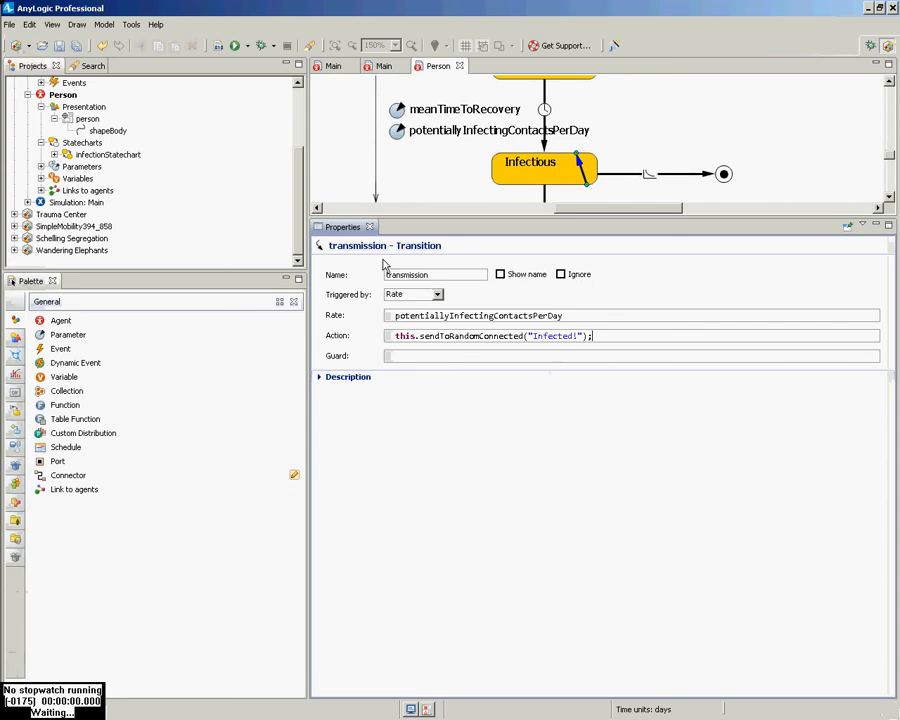
double_click(401, 318)
key(ctrl+s)
key(ctrl+s)
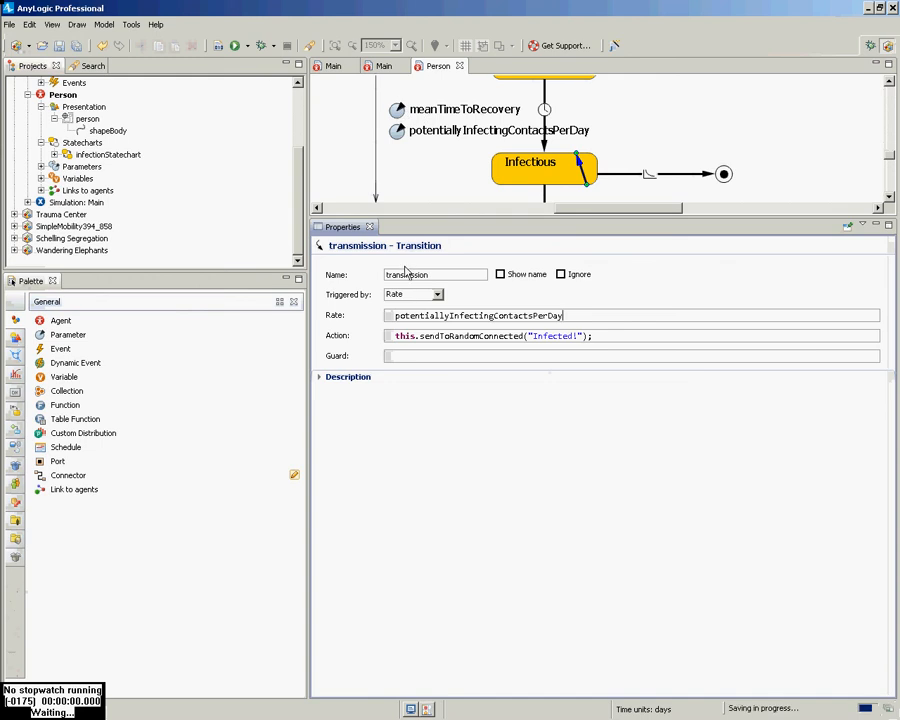
Run the Simulation experiment of SEIRSWithNetworkStatistics_394_858, speed it up to x2, and close the simulation window.
click(72, 204)
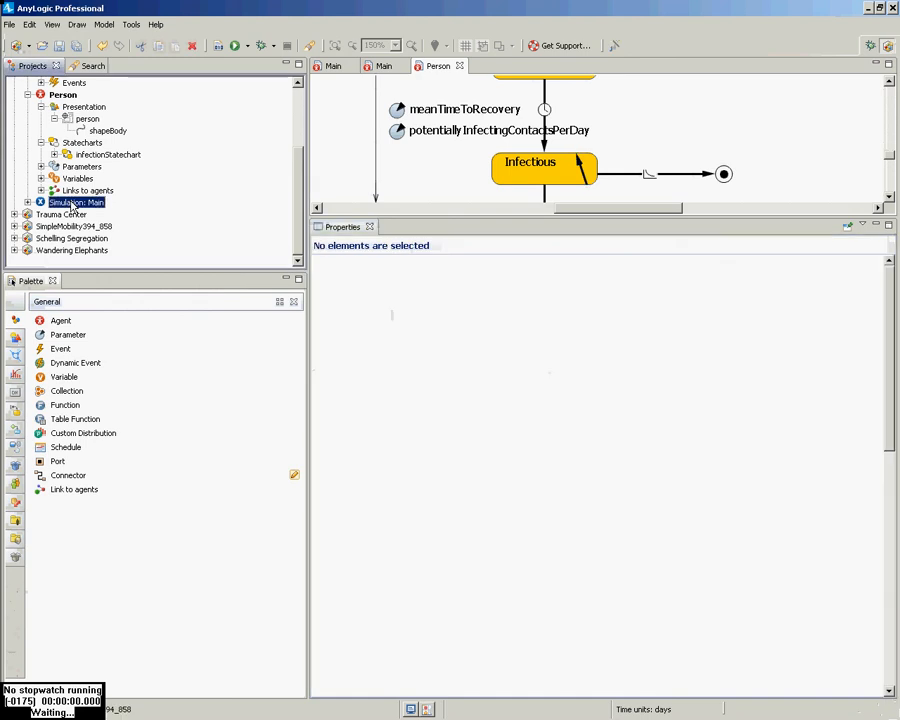
right_click(79, 203)
click(103, 361)
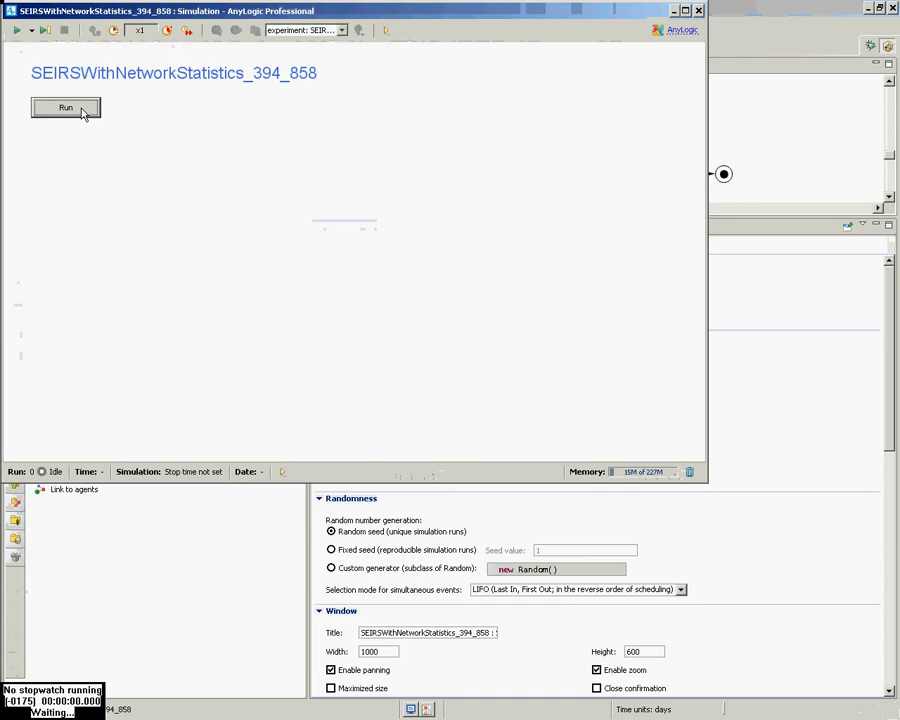
click(62, 110)
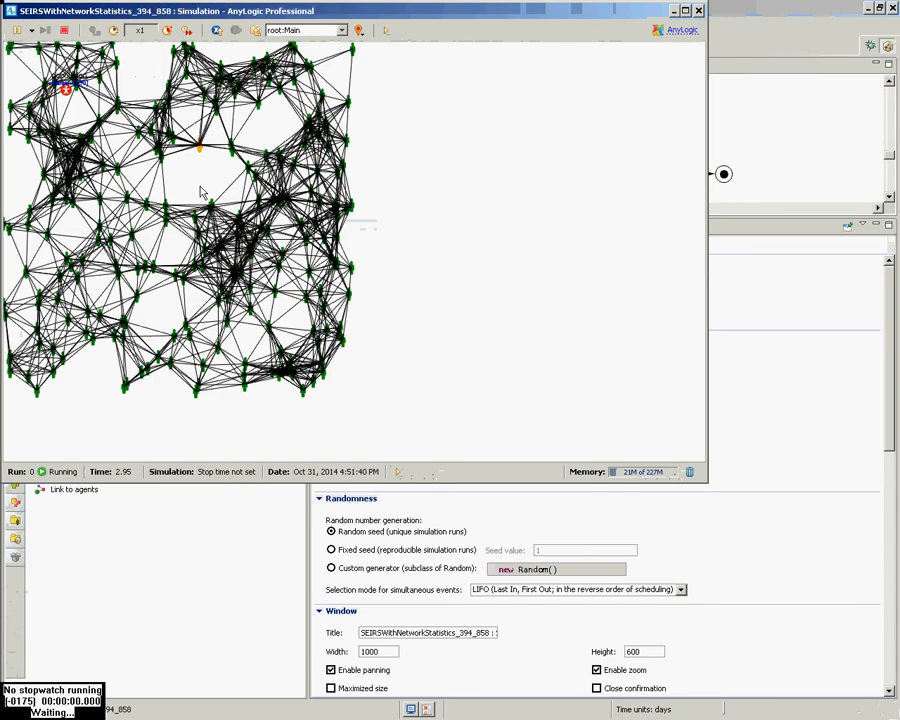
click(167, 30)
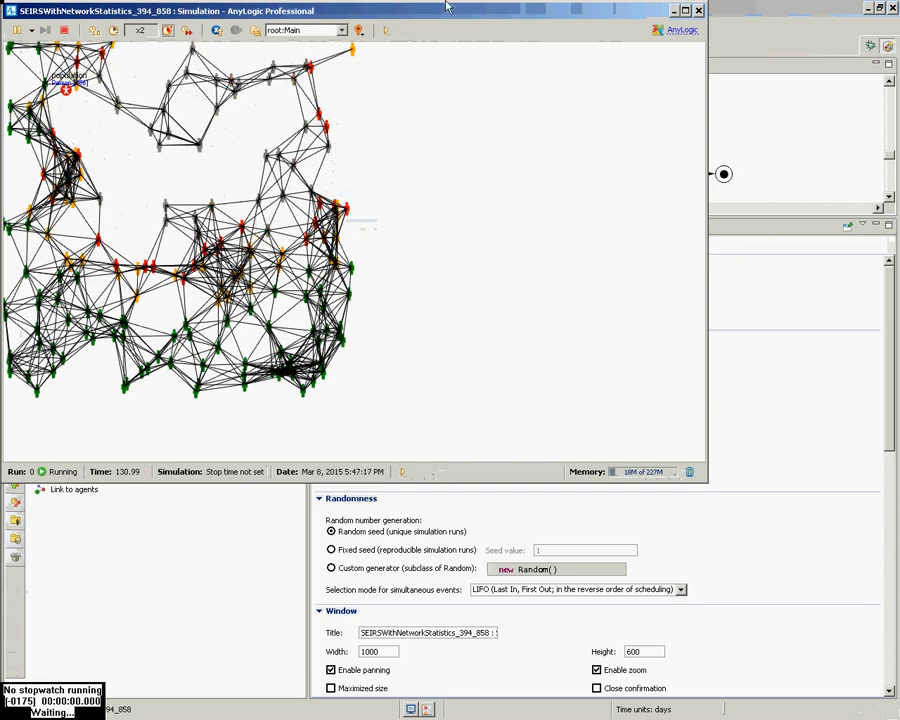
click(699, 12)
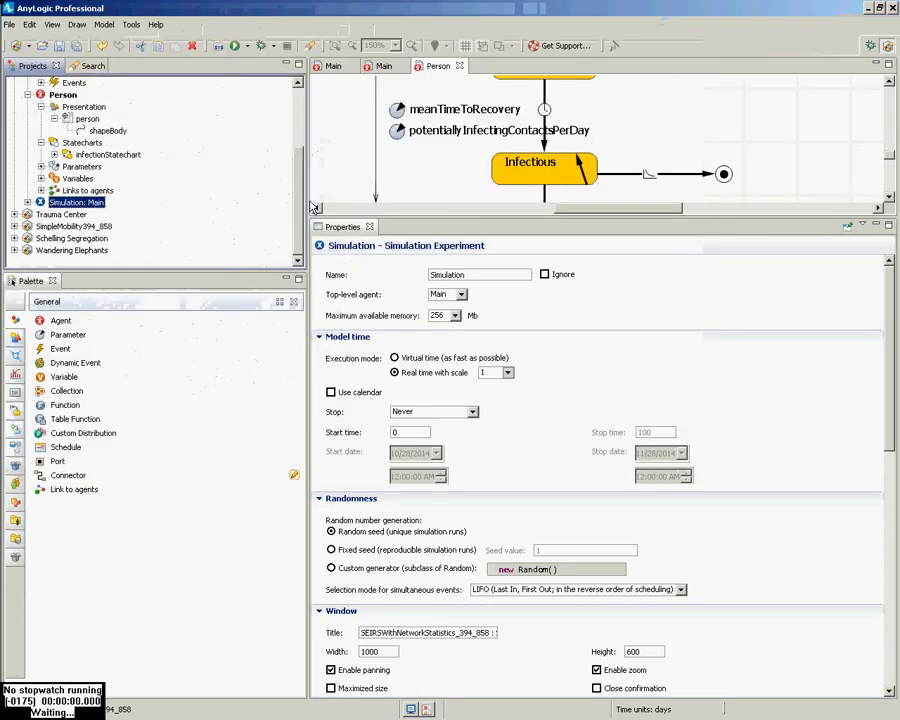
Examine the settings of the infection and recovery transitions and the default value of the meanTimeToRecovery parameter.
click(669, 130)
scroll(669, 130, up, 5)
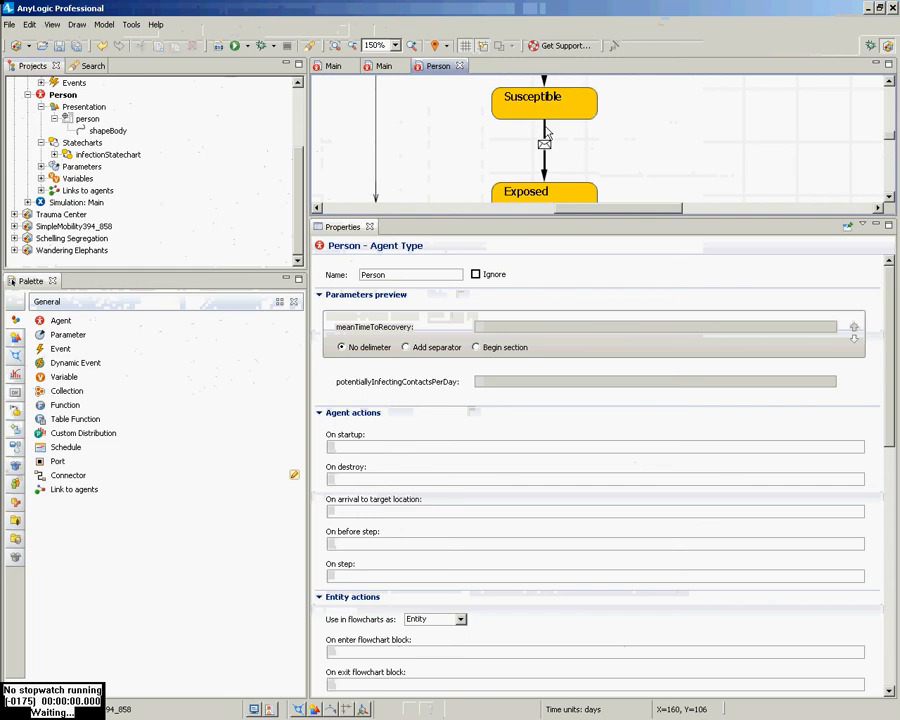
click(543, 136)
scroll(591, 148, down, 2)
scroll(588, 150, down, 2)
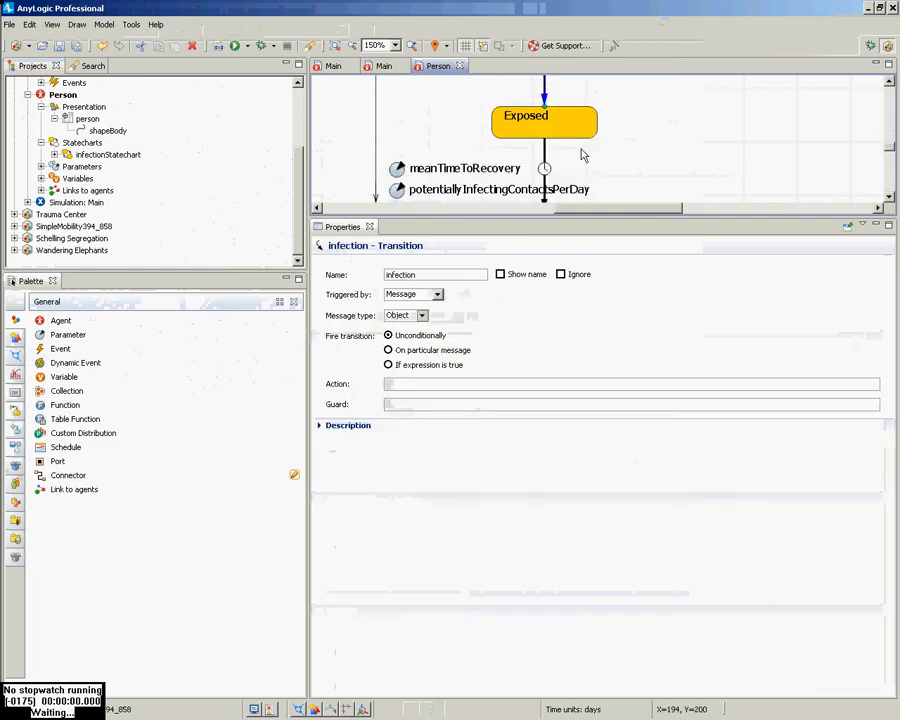
scroll(551, 157, down, 3)
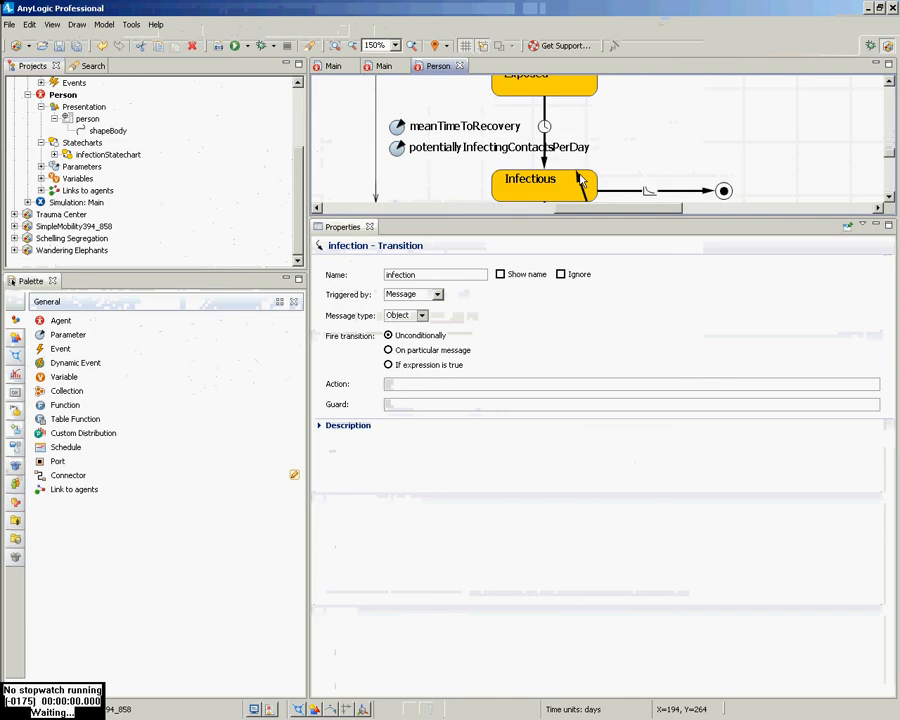
click(544, 178)
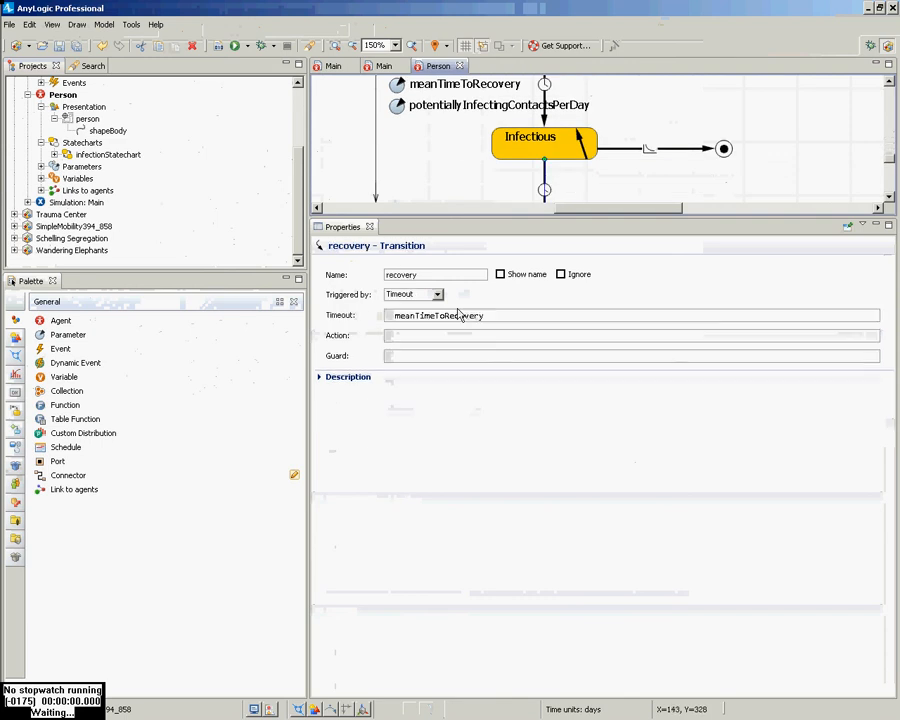
double_click(445, 317)
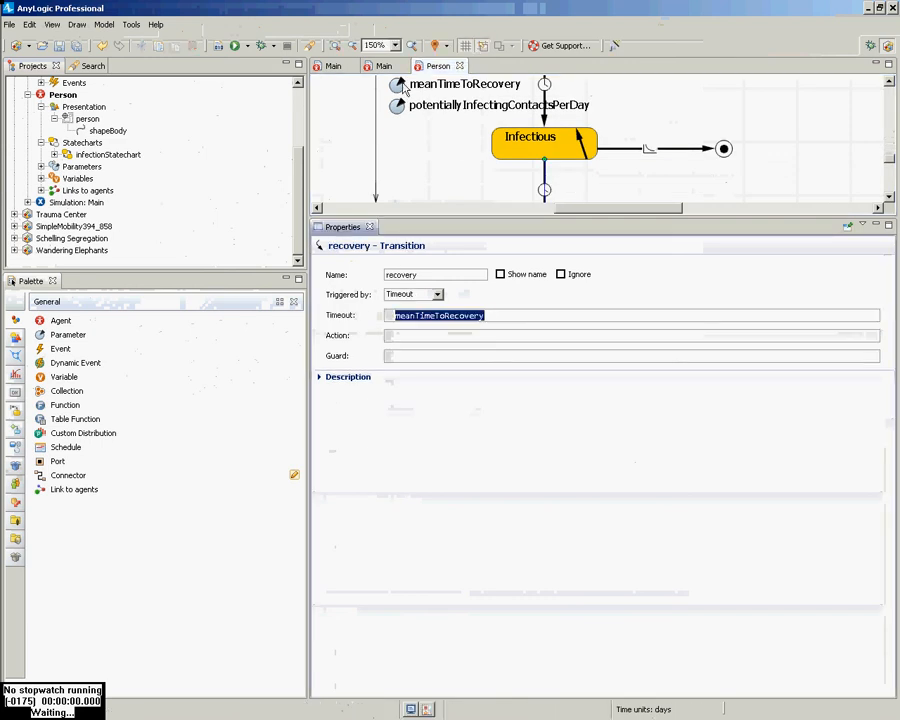
click(463, 84)
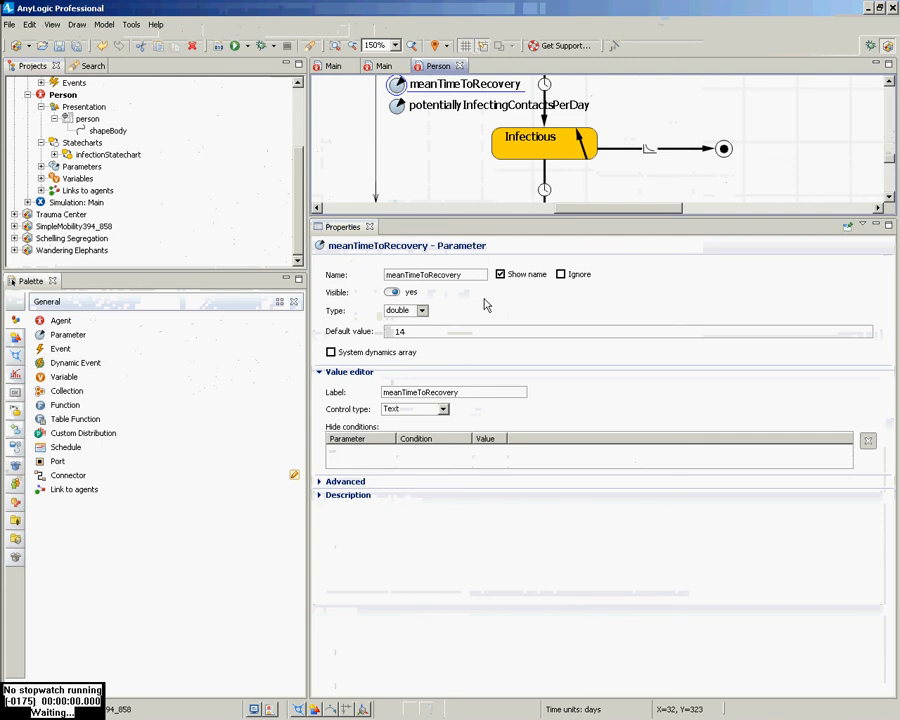
scroll(536, 274, up, 2)
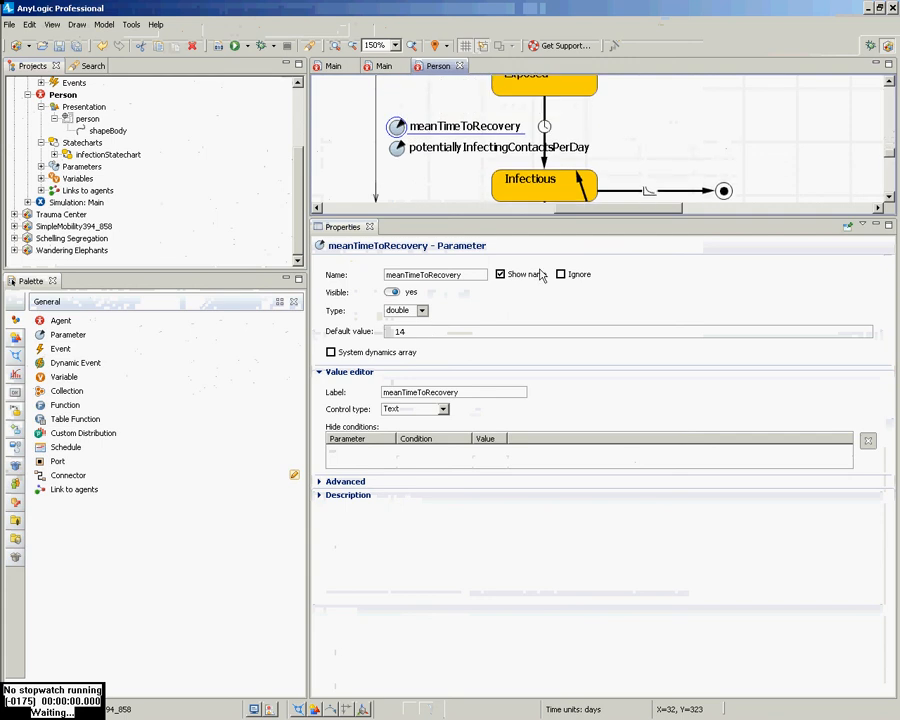
Review the rate and action code of the transmission transition in the Infectious state and save the model.
click(577, 174)
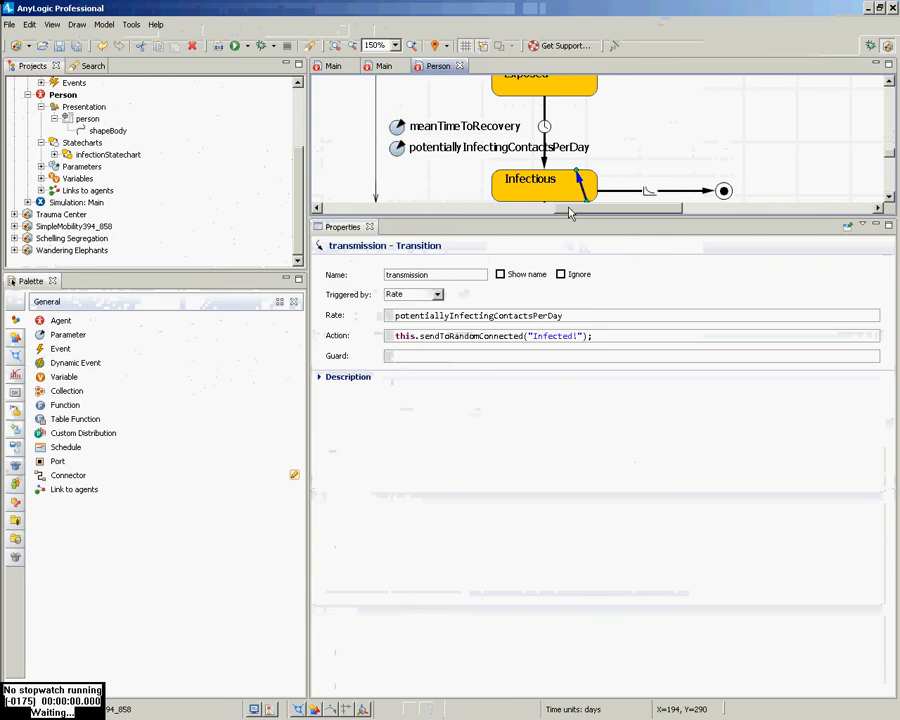
click(491, 338)
double_click(496, 318)
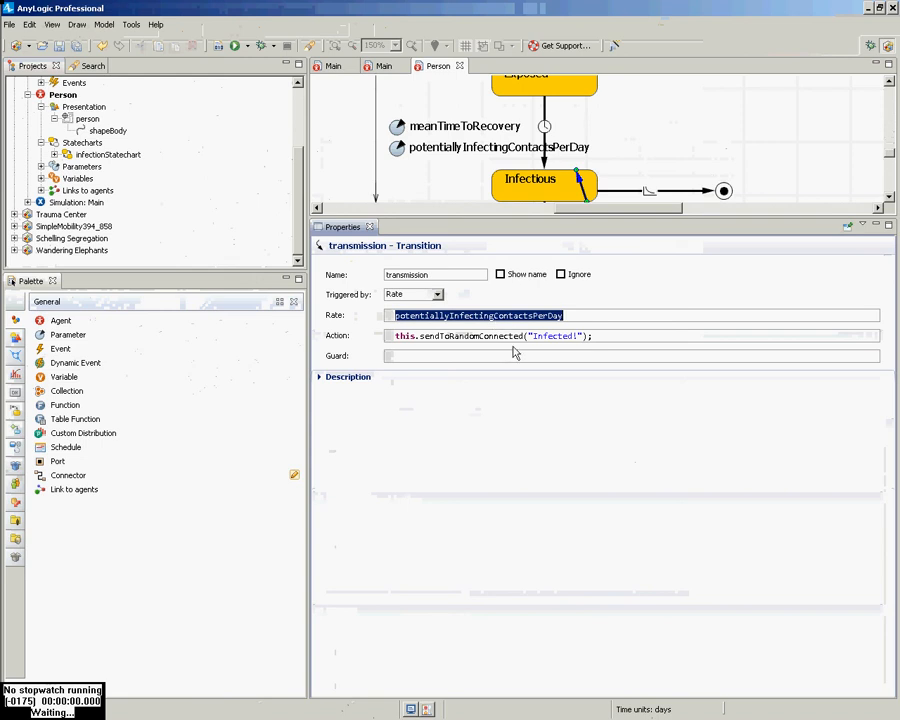
drag(613, 338, 393, 337)
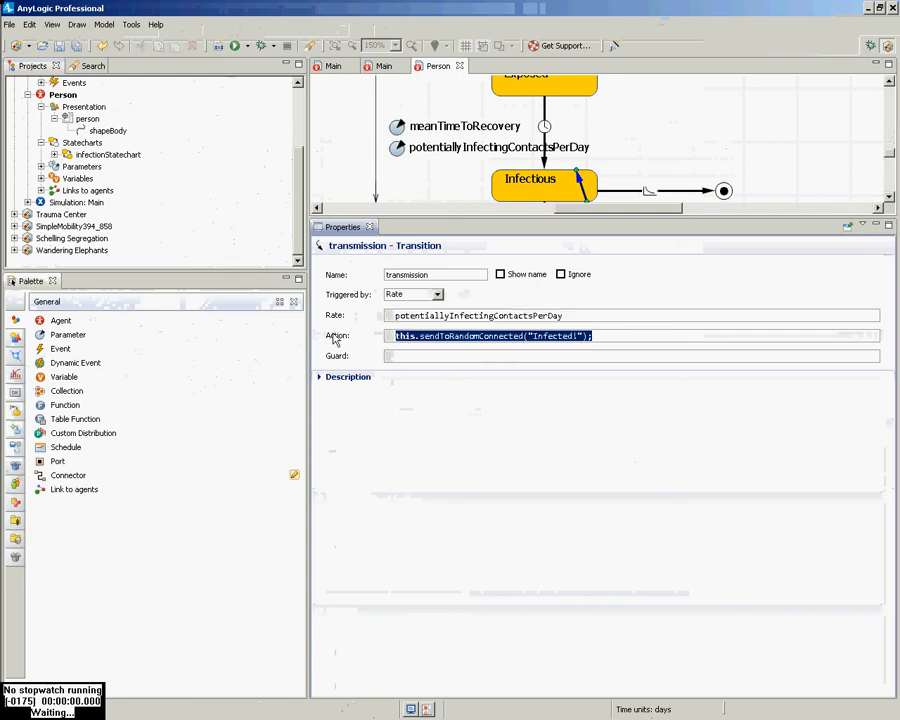
key(ctrl+s)
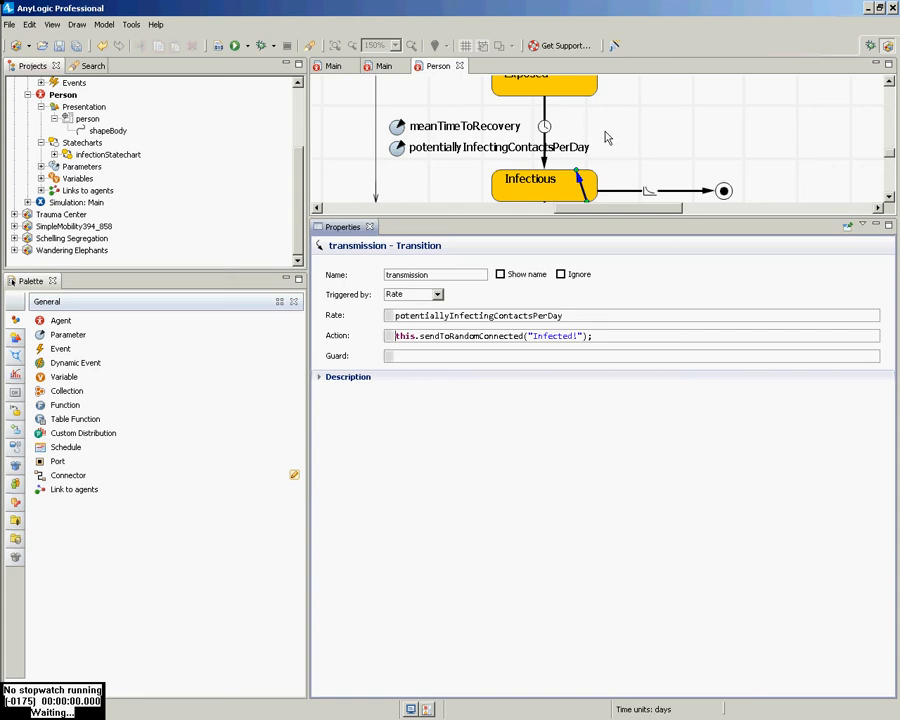
Try firing the infection transition from Susceptible to Exposed on a particular message, and revert it to Unconditionally.
click(632, 136)
scroll(620, 130, up, 4)
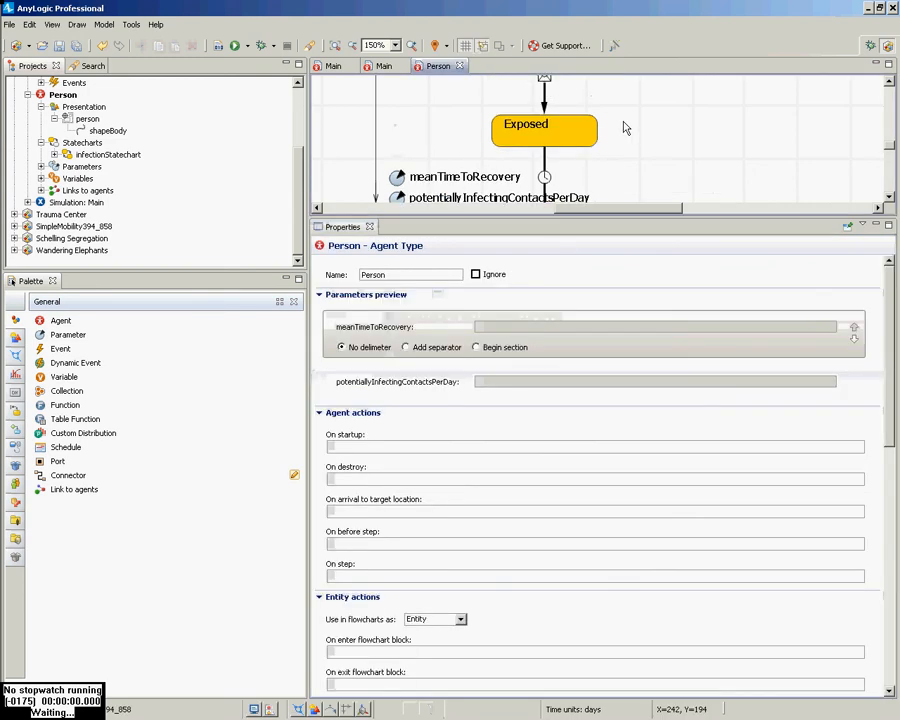
scroll(592, 143, down, 1)
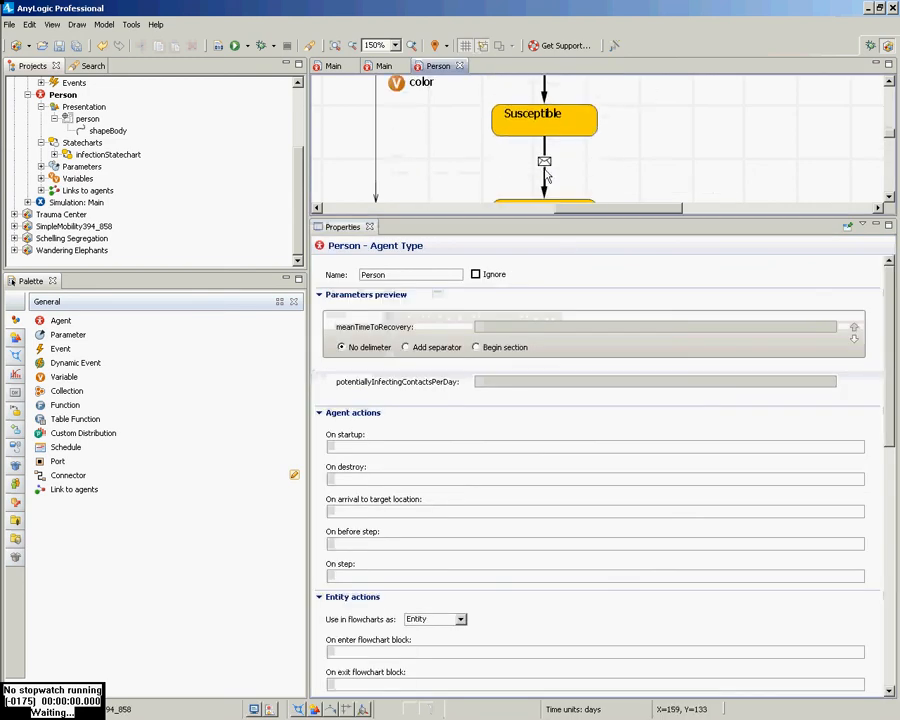
click(544, 165)
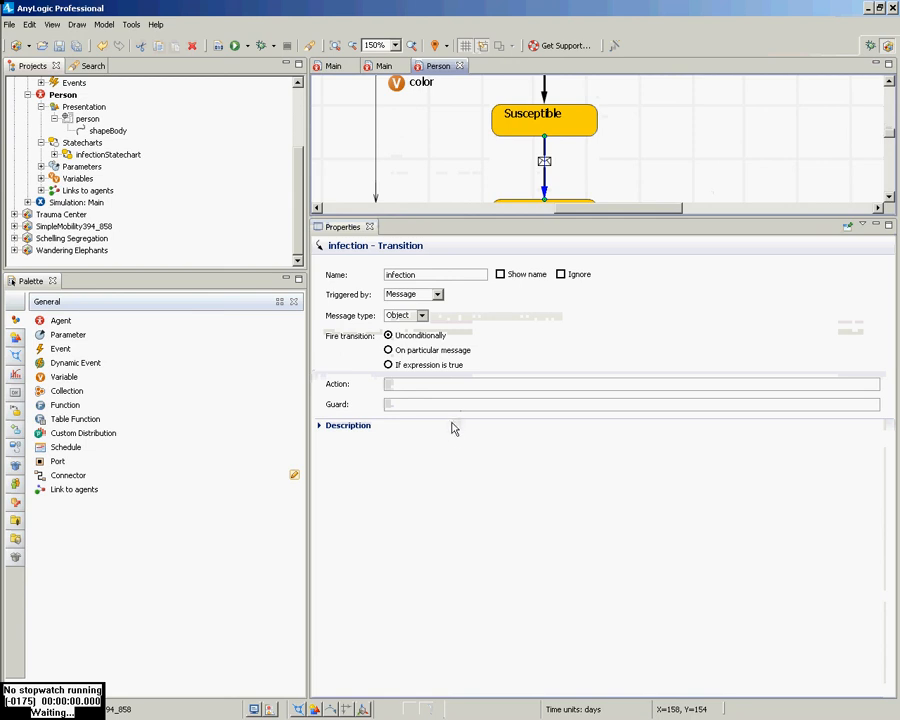
click(423, 356)
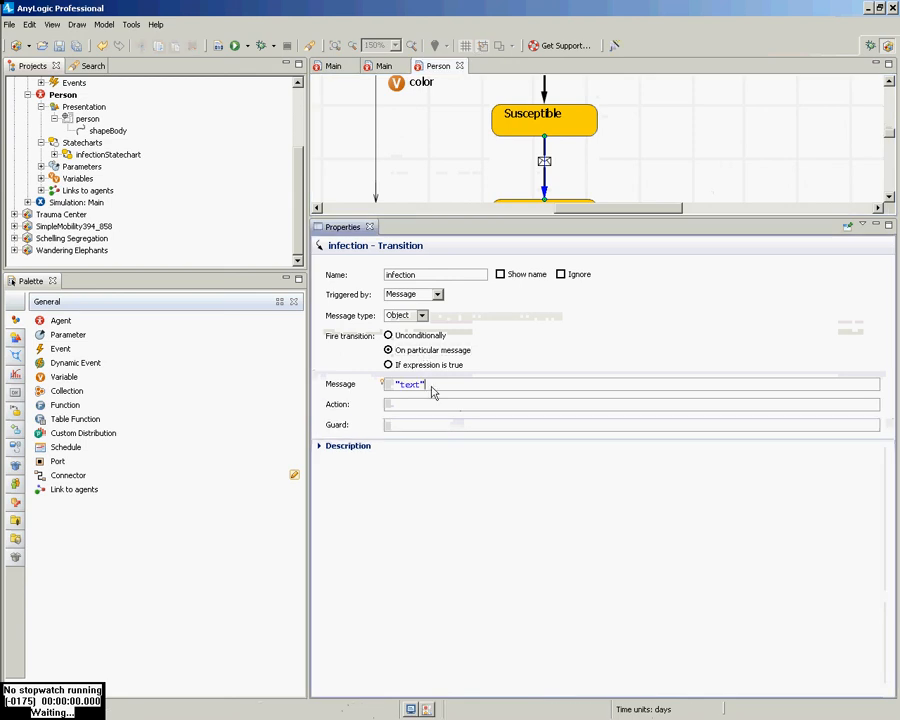
drag(430, 388, 382, 386)
click(388, 336)
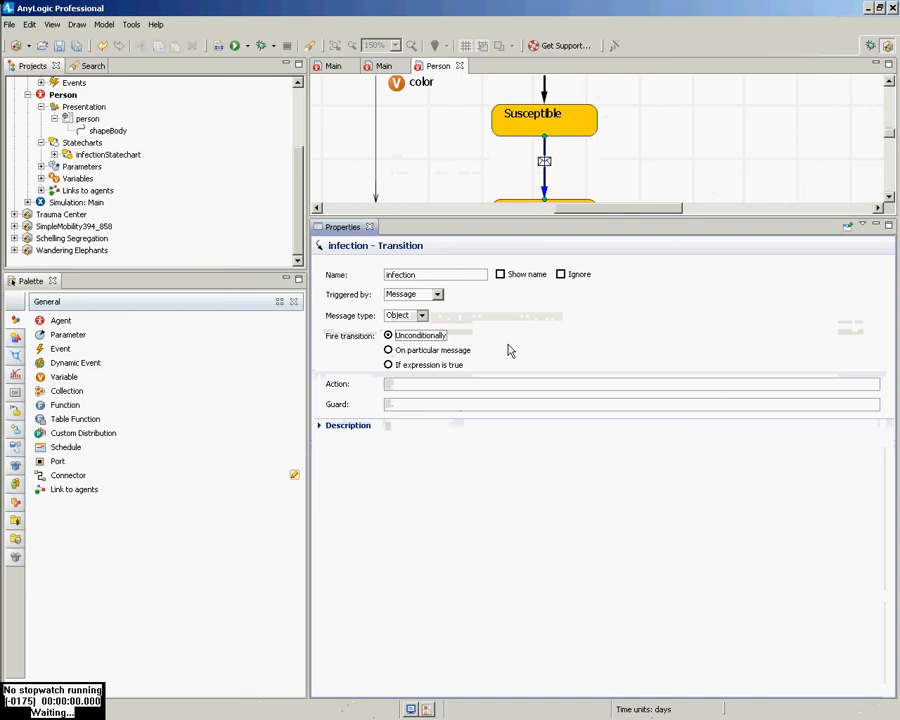
Add a Count statistic named countInfective to the population in Main of SEIRSWithNetworkStatistics_394_858 and open its condition for editing.
click(298, 84)
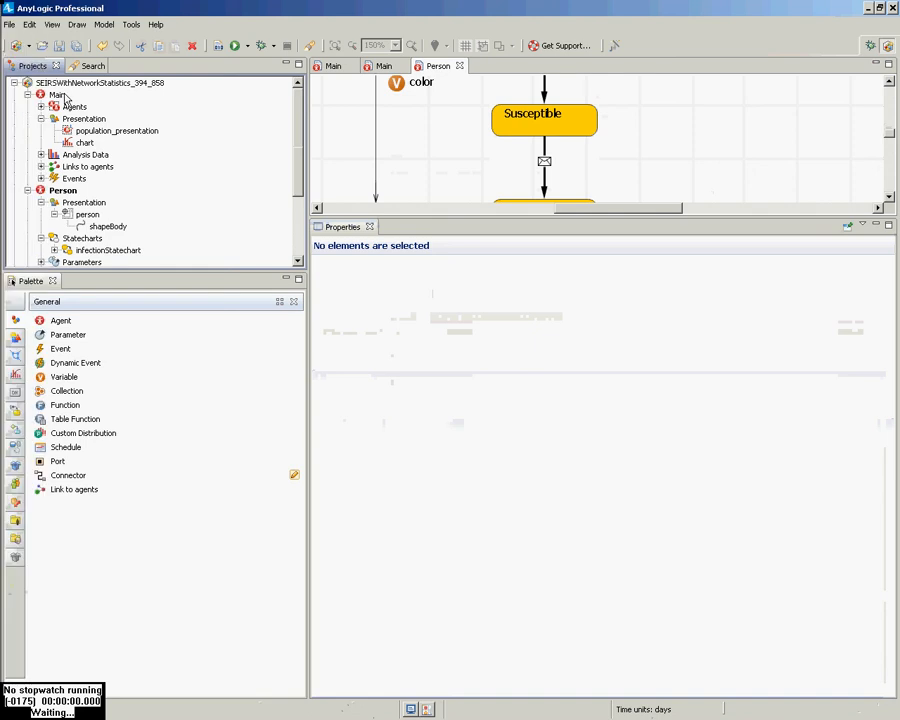
double_click(60, 95)
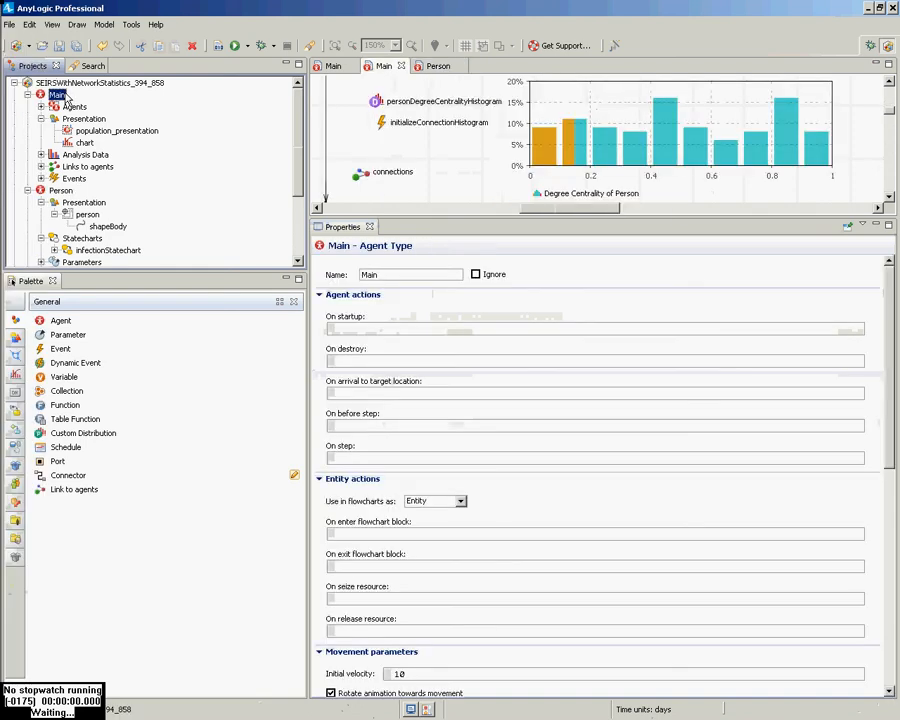
scroll(445, 160, down, 1)
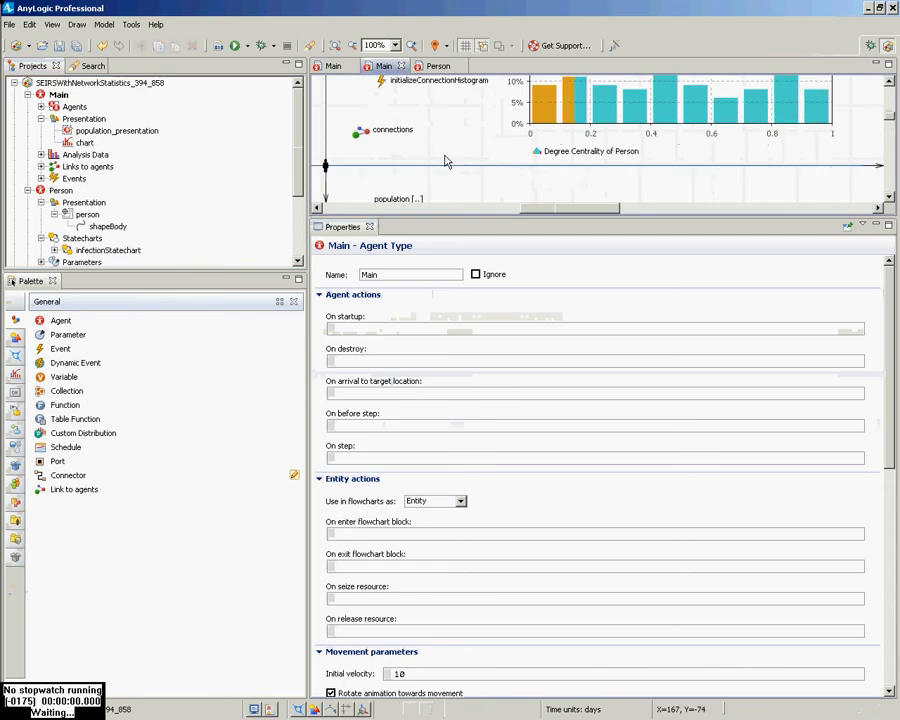
scroll(445, 160, down, 1)
click(388, 154)
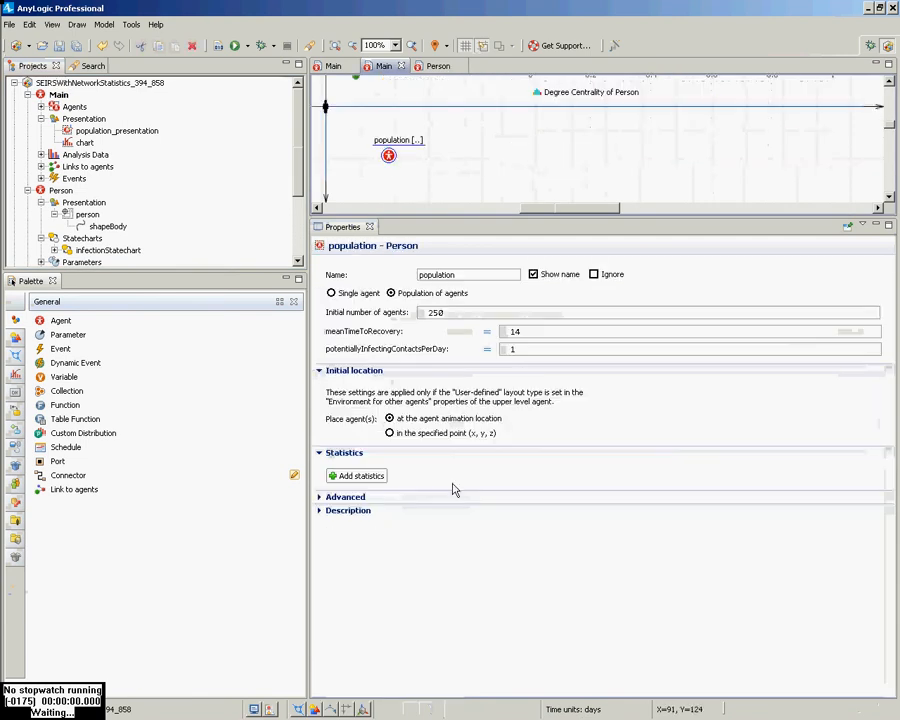
click(532, 348)
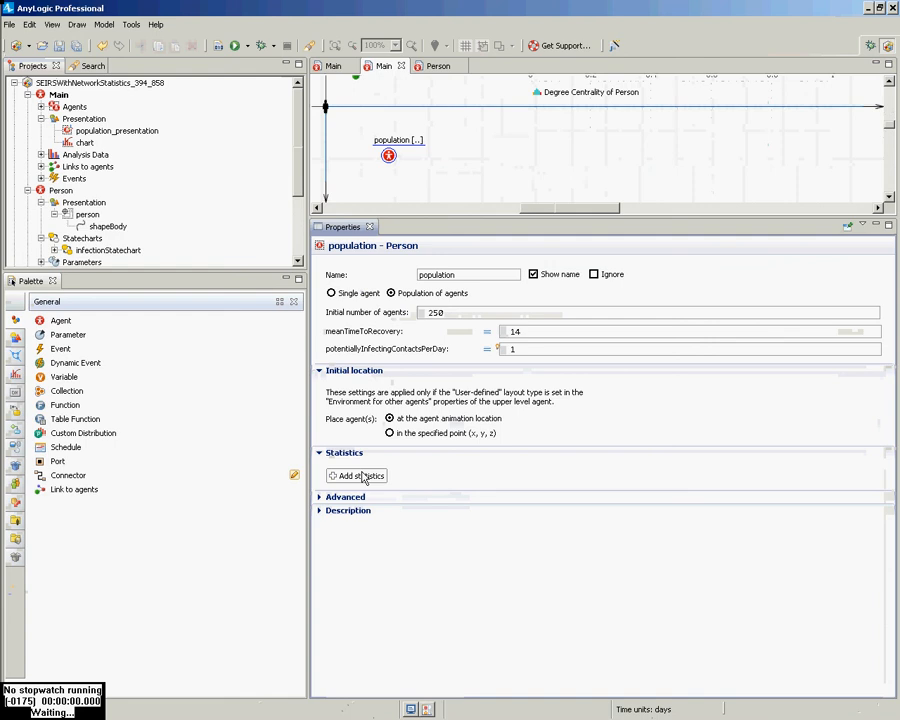
click(363, 477)
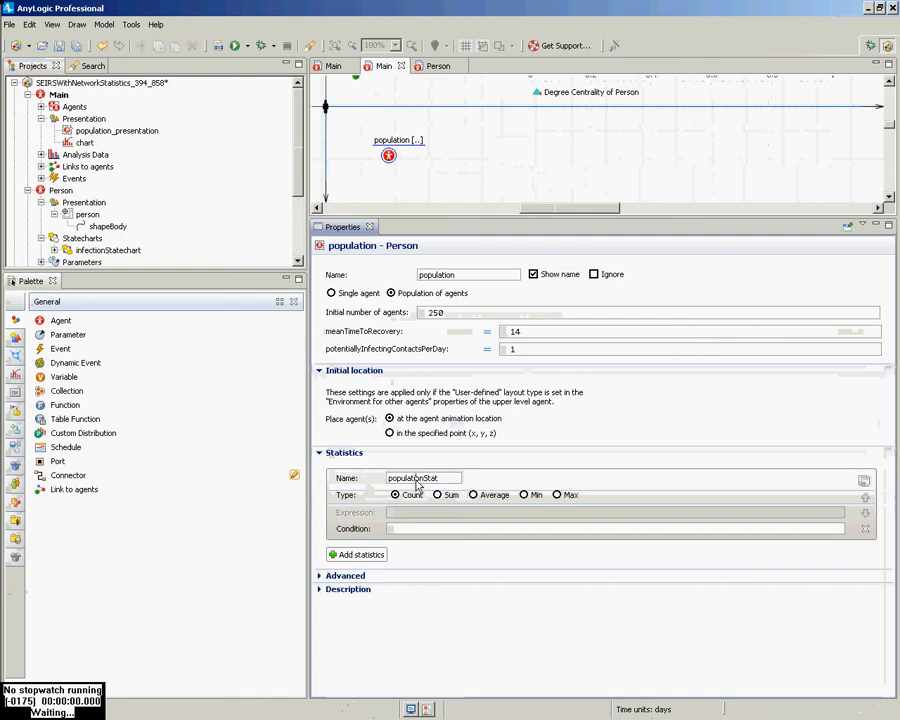
text(countInfective)
key(Return)
click(418, 531)
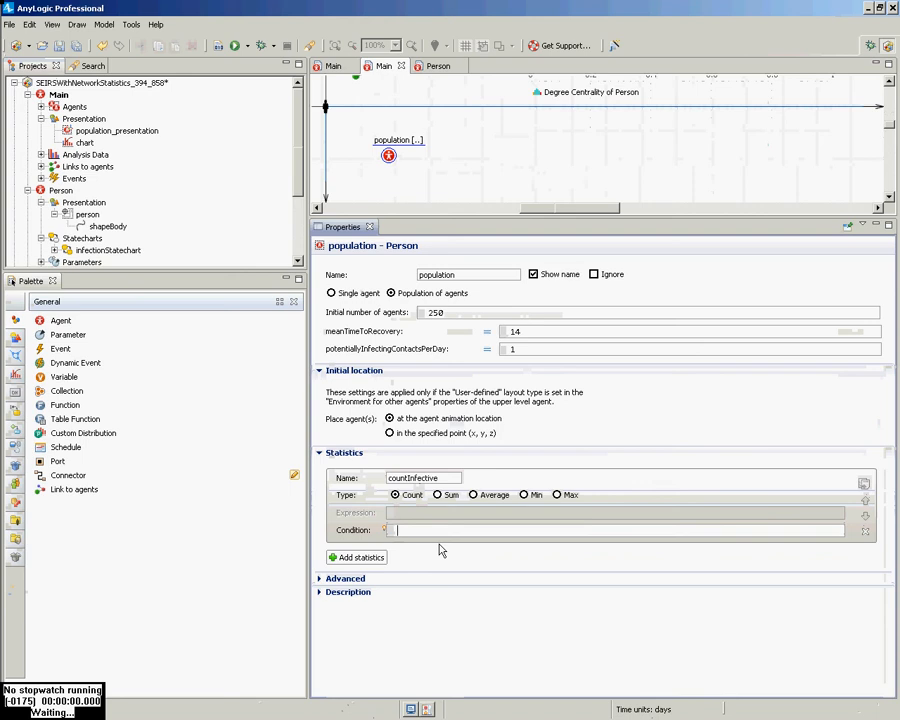
text(this.infec)
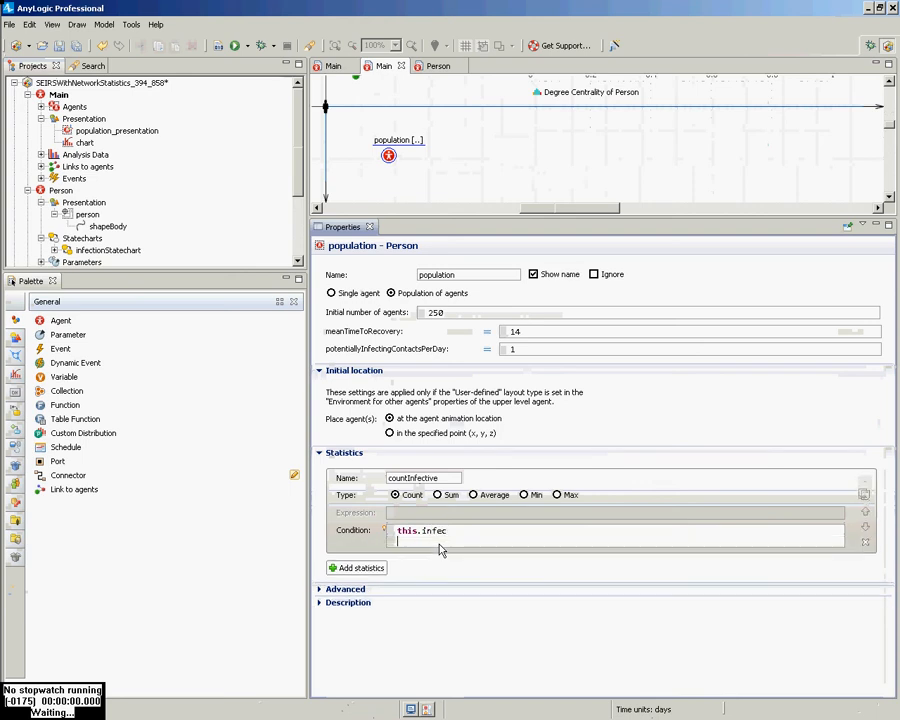
key(BackSpace)
key(BackSpace)
key(BackSpace)
key(BackSpace)
key(BackSpace)
key(BackSpace)
key(BackSpace)
key(BackSpace)
key(BackSpace)
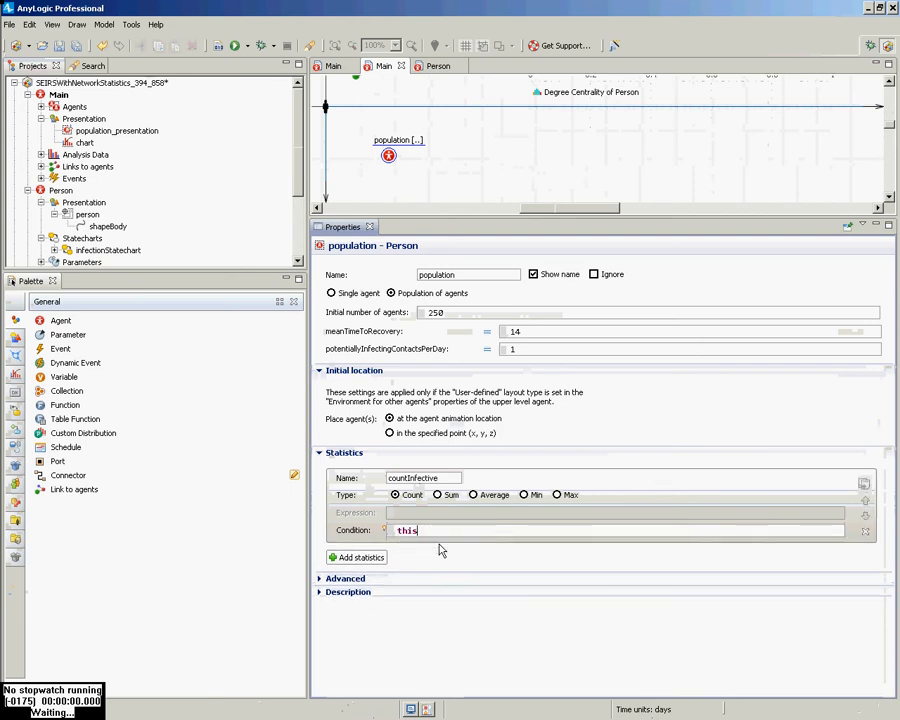
text(his.)
key(BackSpace)
key(BackSpace)
key(BackSpace)
key(BackSpace)
key(BackSpace)
key(BackSpace)
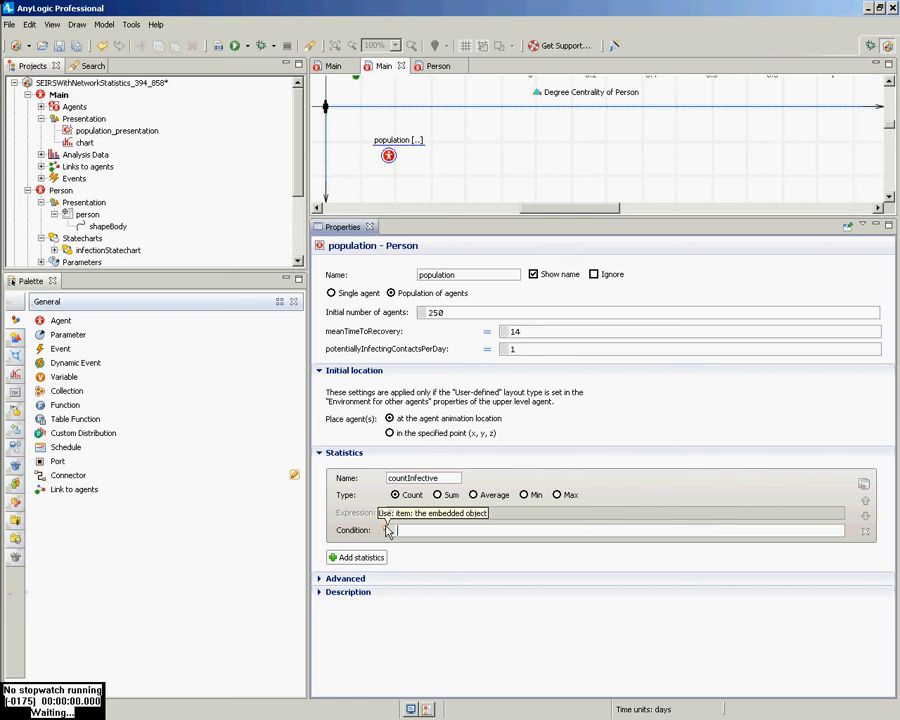
Set the countInfective condition to item.infectionStatechart.isStateActive(Person.Infectious) and save the model.
text(item.infec)
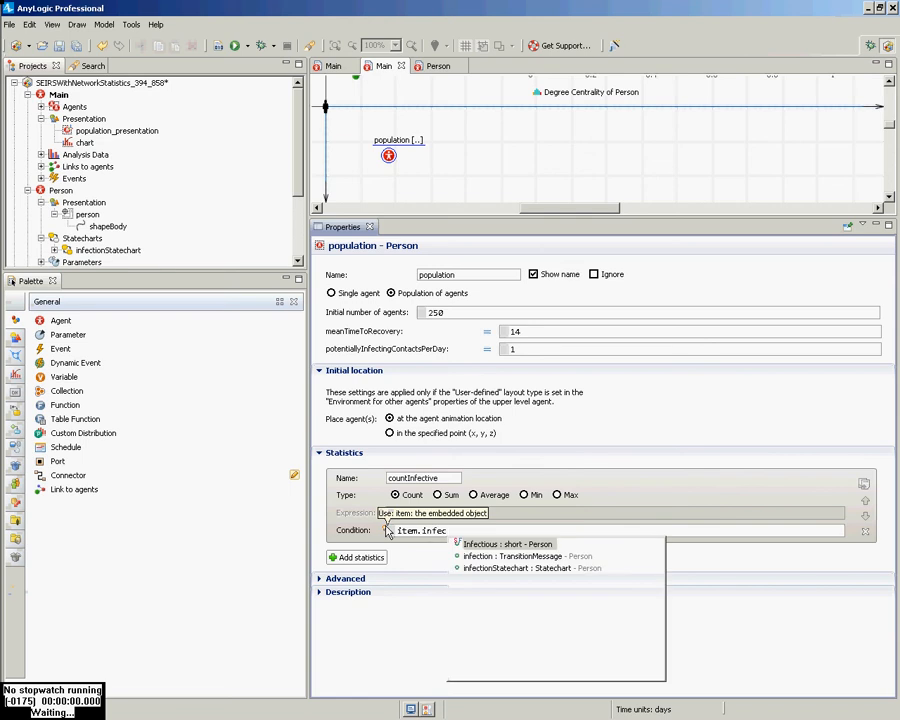
key(Down)
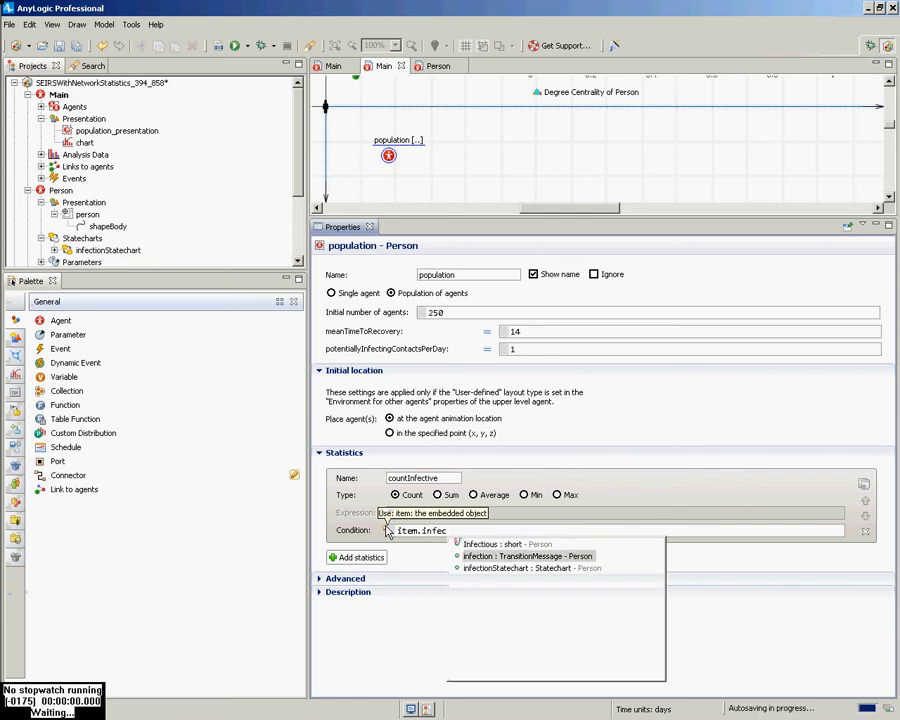
key(Down)
key(Return)
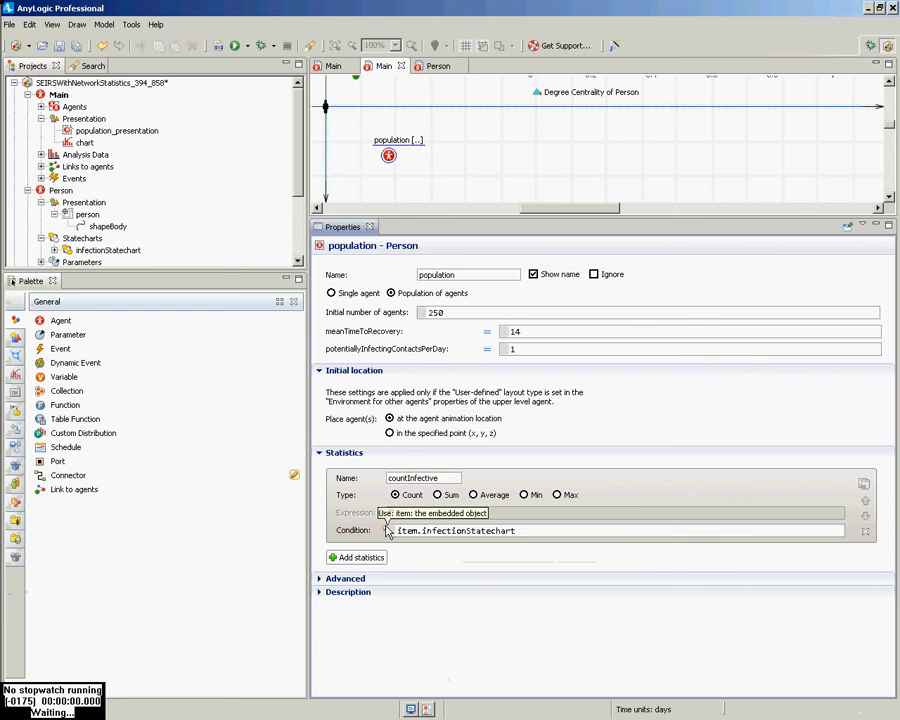
text(.isState)
key(Down)
key(Return)
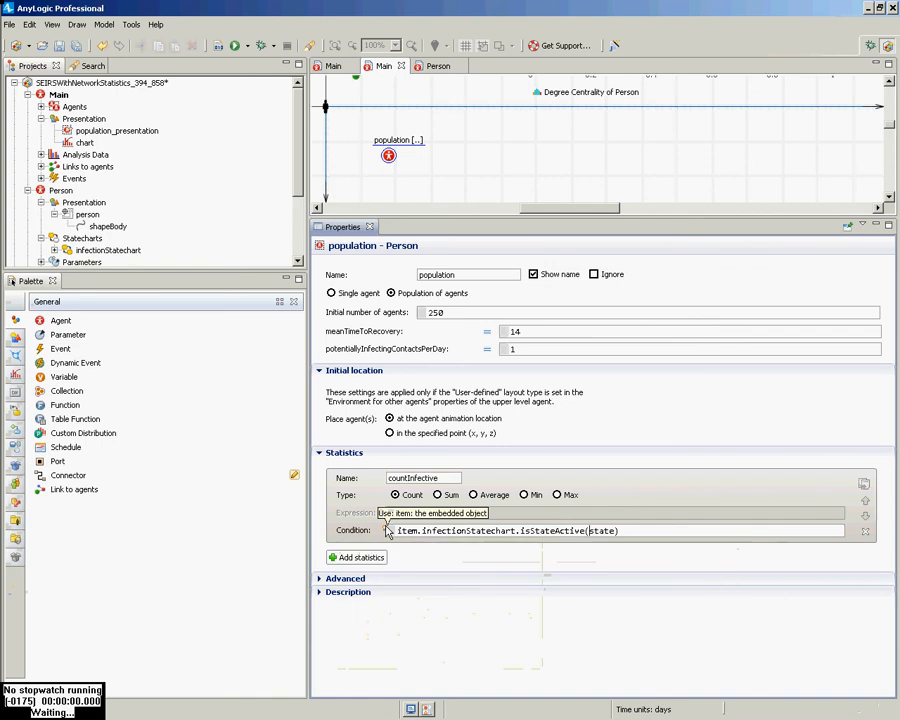
key(ctrl+shift+Right)
text(Pers)
text(ion)
key(BackSpace)
key(BackSpace)
key(BackSpace)
text(on.Infec)
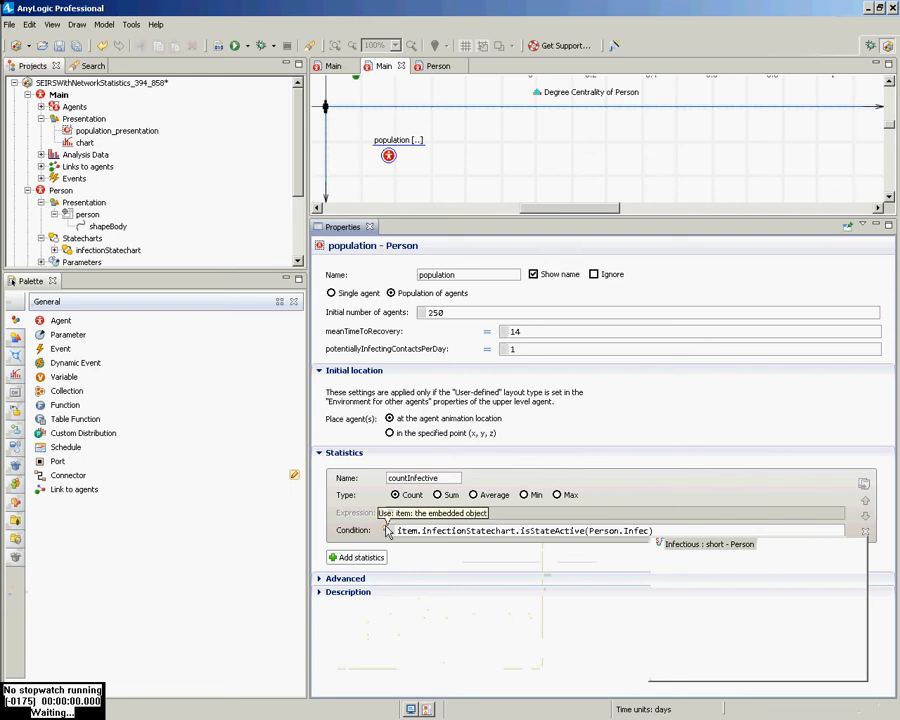
key(Return)
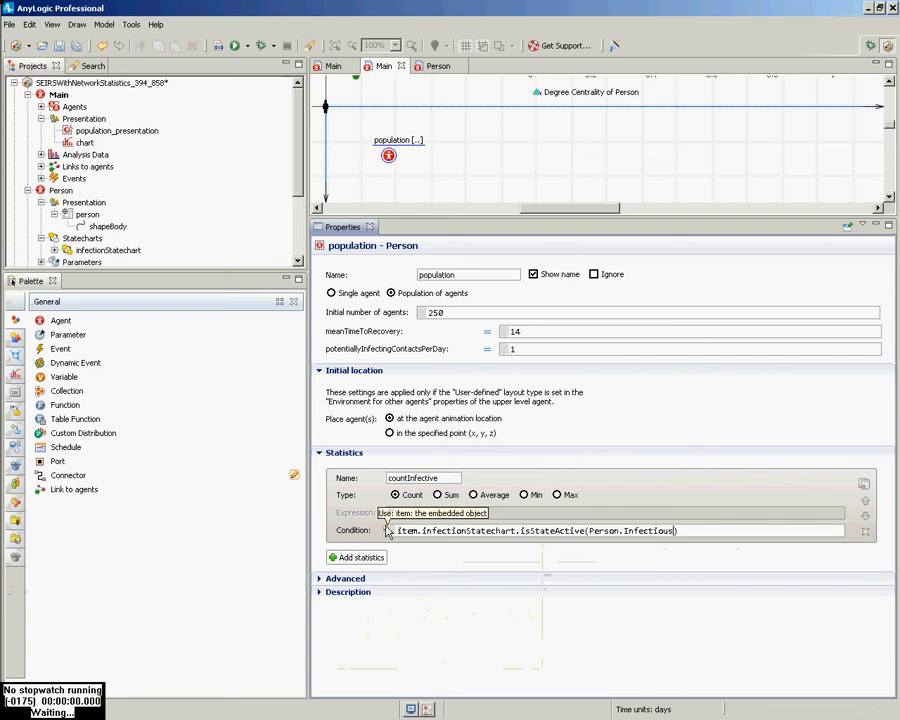
key(ctrl+s)
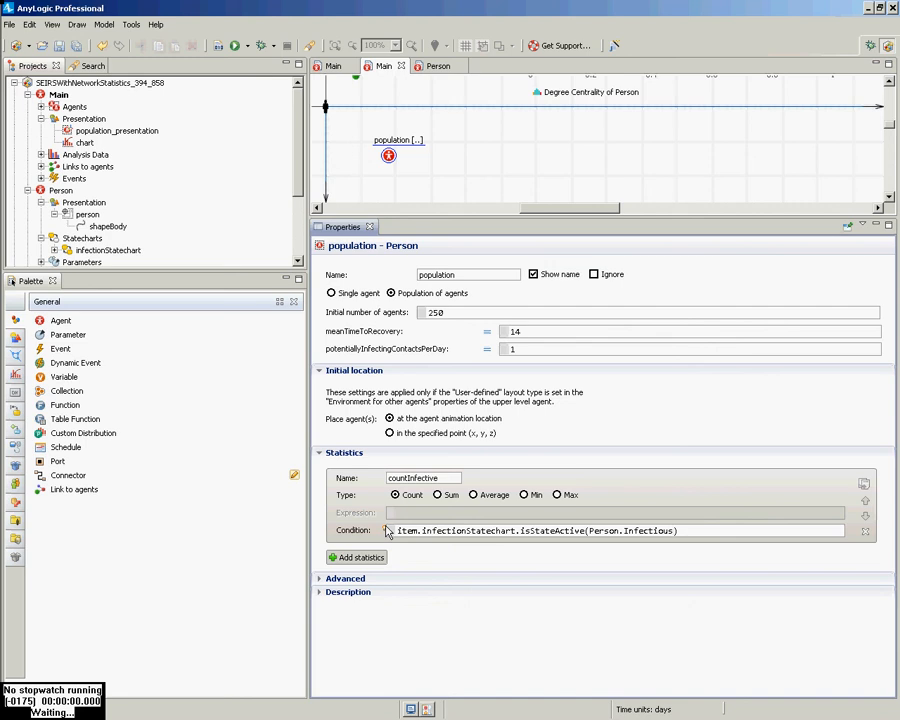
key(ctrl+s)
Add a Time Plot above the degree centrality histogram in Main and widen it to roughly the histogram's width.
drag(482, 217, 477, 287)
click(486, 262)
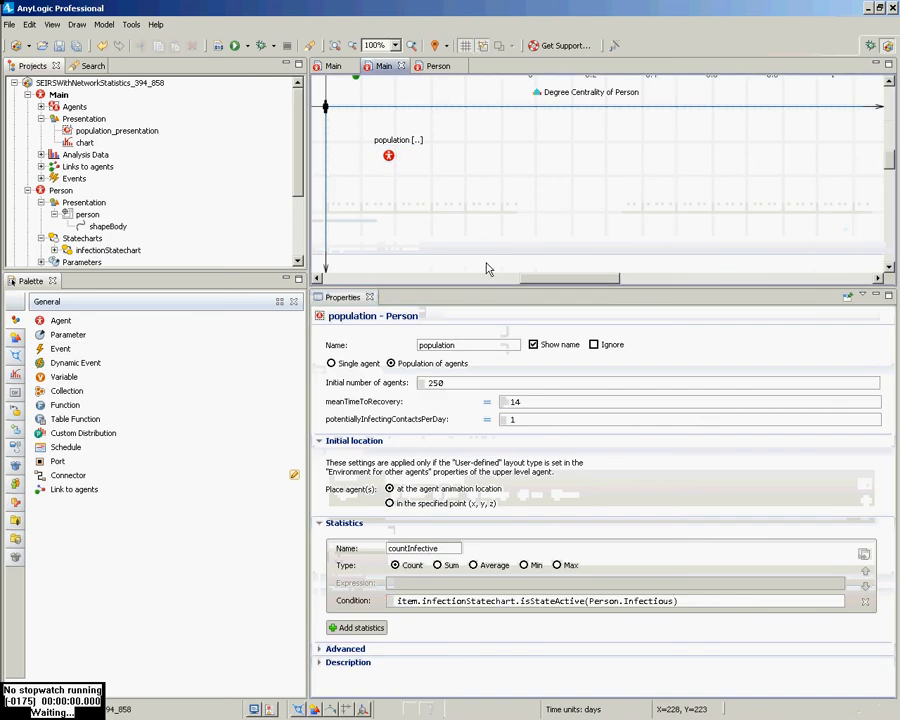
scroll(486, 262, up, 3)
scroll(486, 267, up, 3)
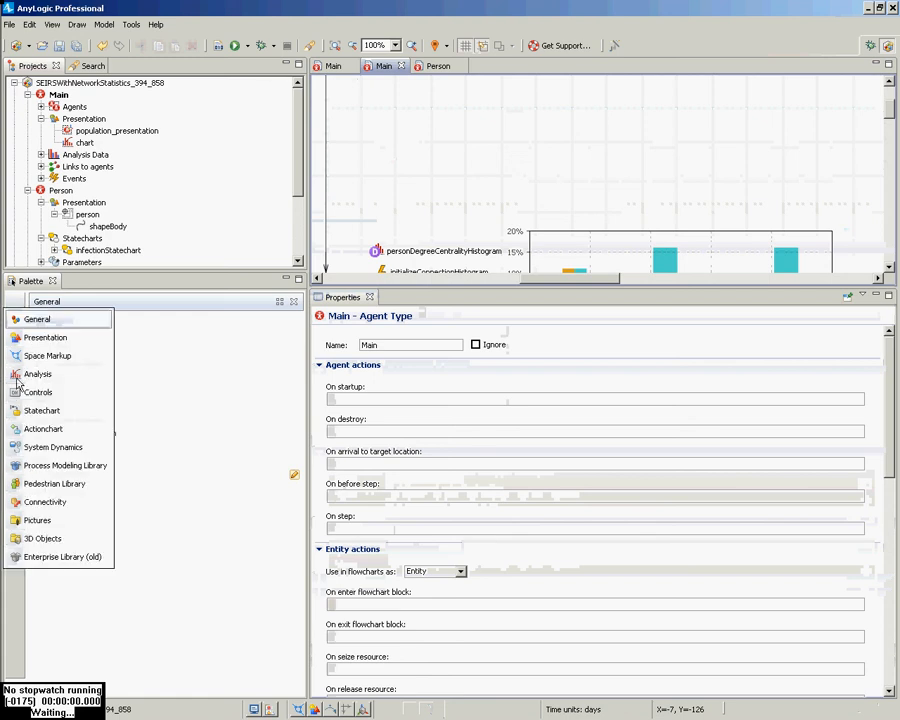
click(16, 378)
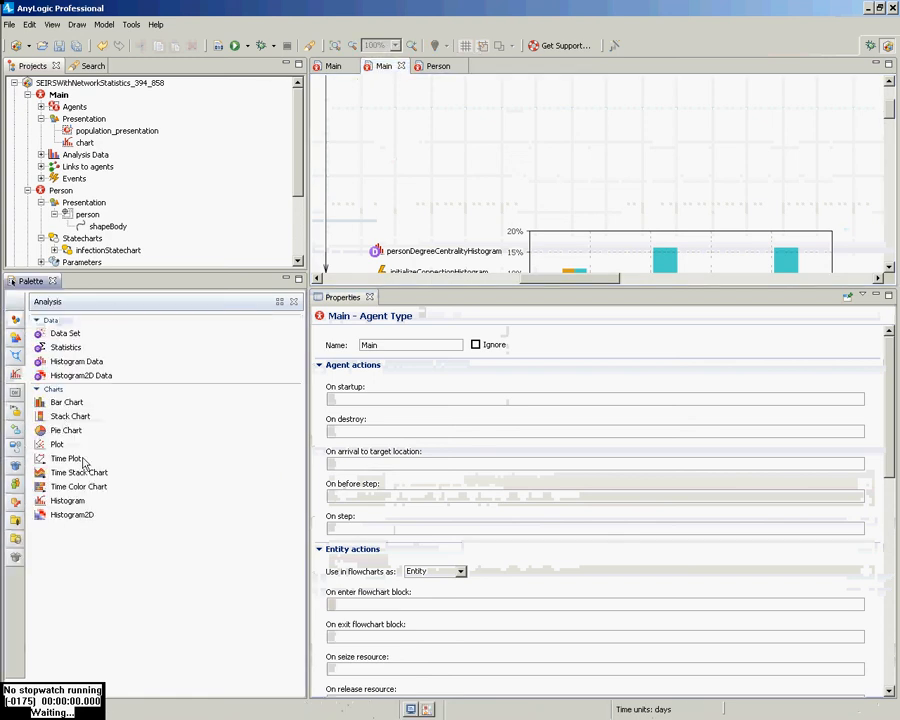
drag(60, 458, 528, 82)
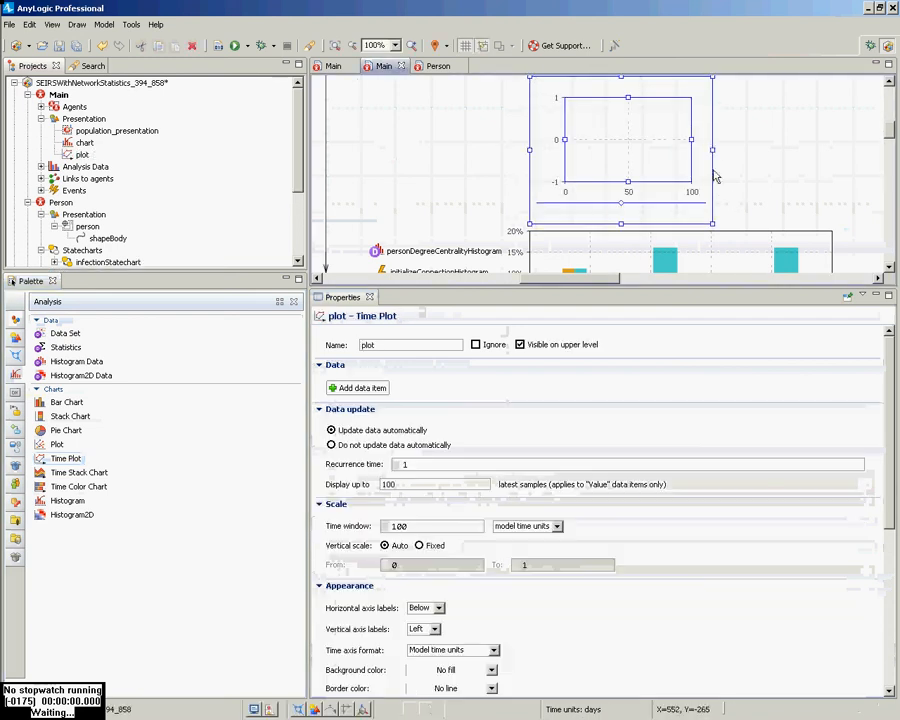
drag(714, 151, 860, 150)
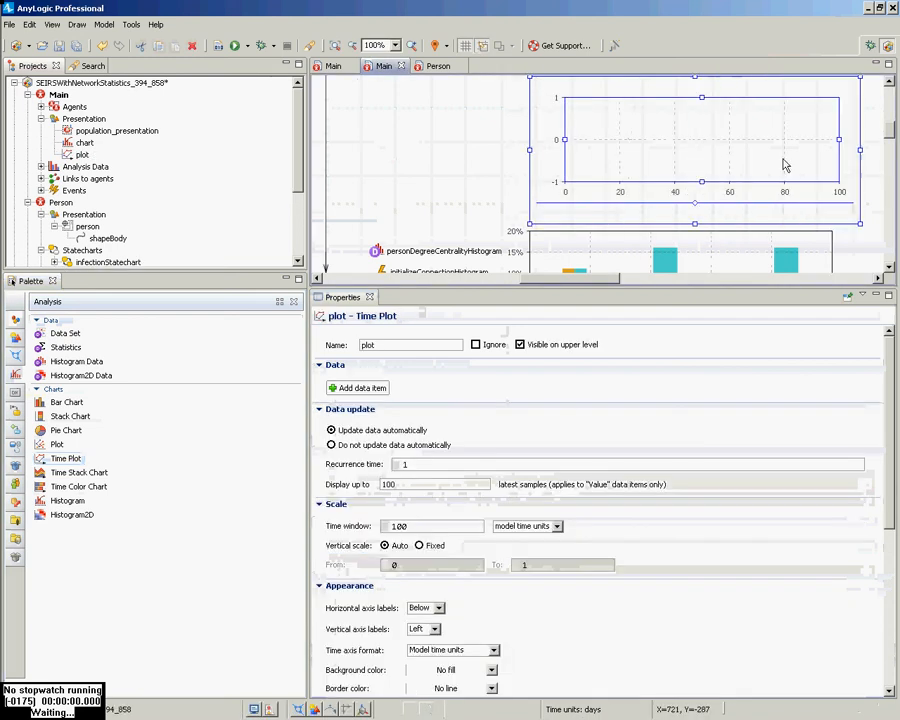
Name the time plot plotInfectiousCases and add a data item to it titled "Infectious Case".
double_click(367, 344)
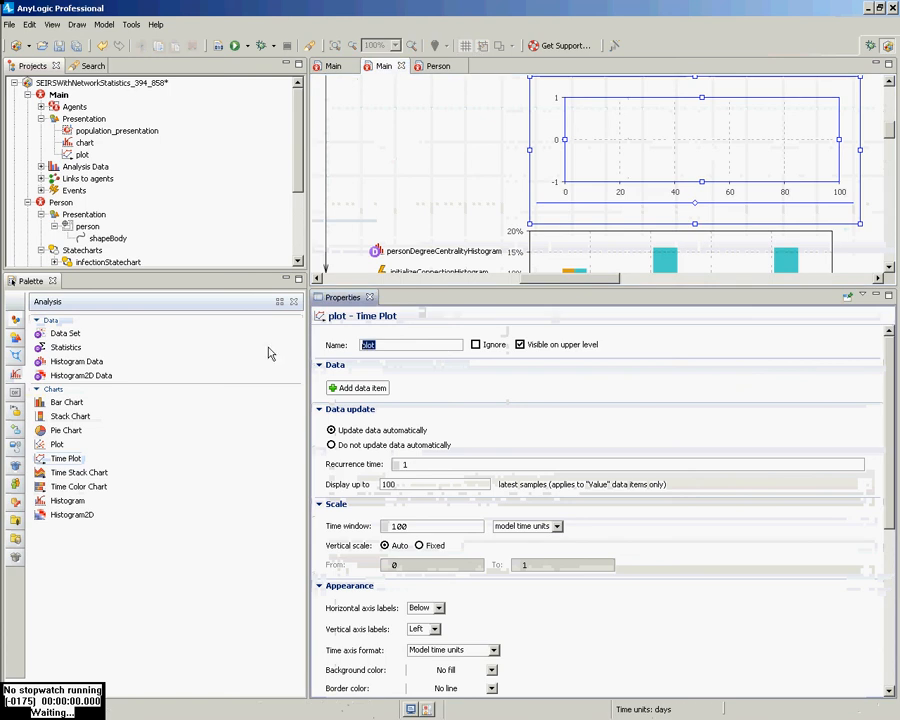
text(plotInfecti)
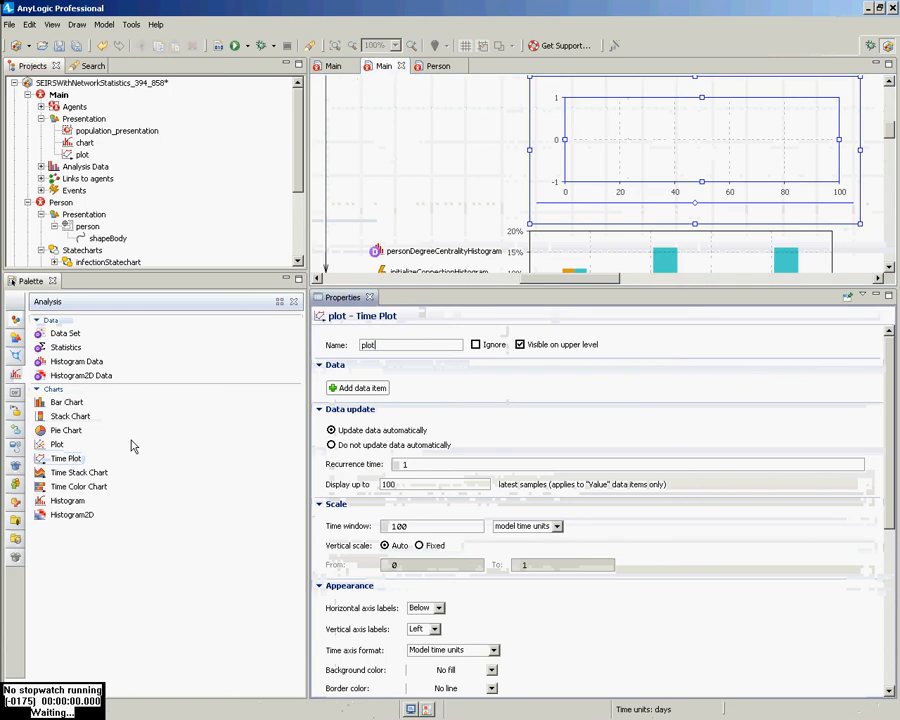
text(ousCases)
click(367, 388)
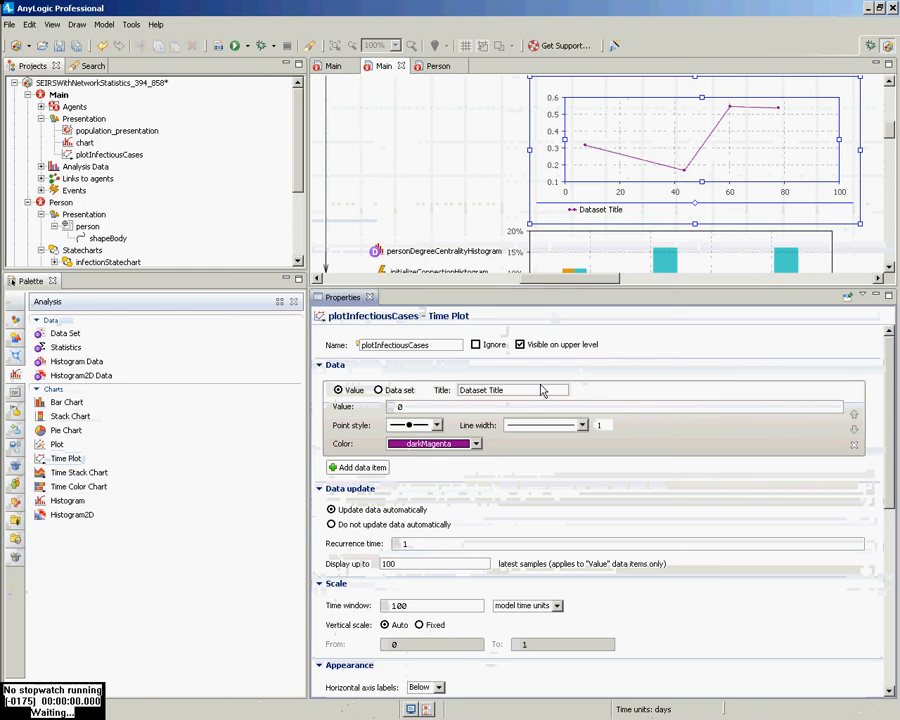
drag(521, 391, 376, 413)
text(Infectious Case)
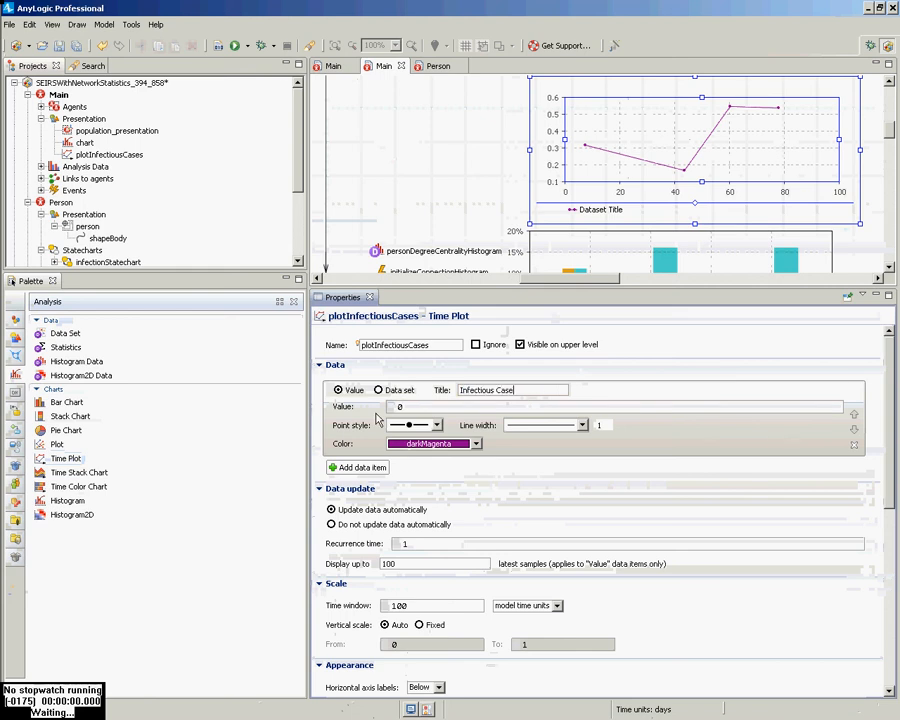
Set the Infectious Case item's value to this.population.countInfective(), and save the model after checking the initializeConnectionHistogram event's action code.
click(411, 407)
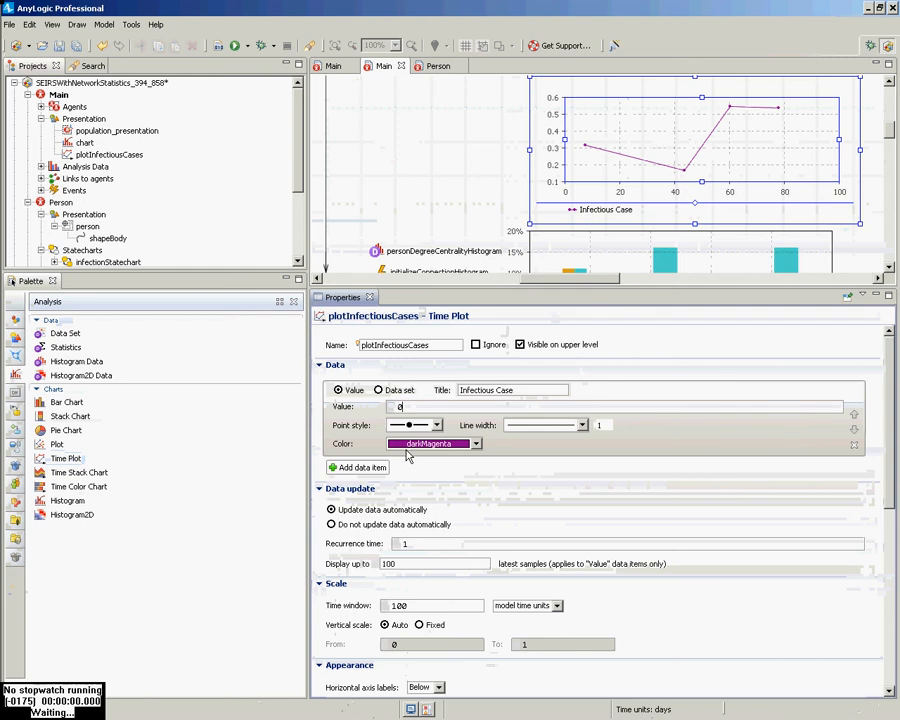
key(BackSpace)
text(this.population.count)
key(ctrl+space)
key(Return)
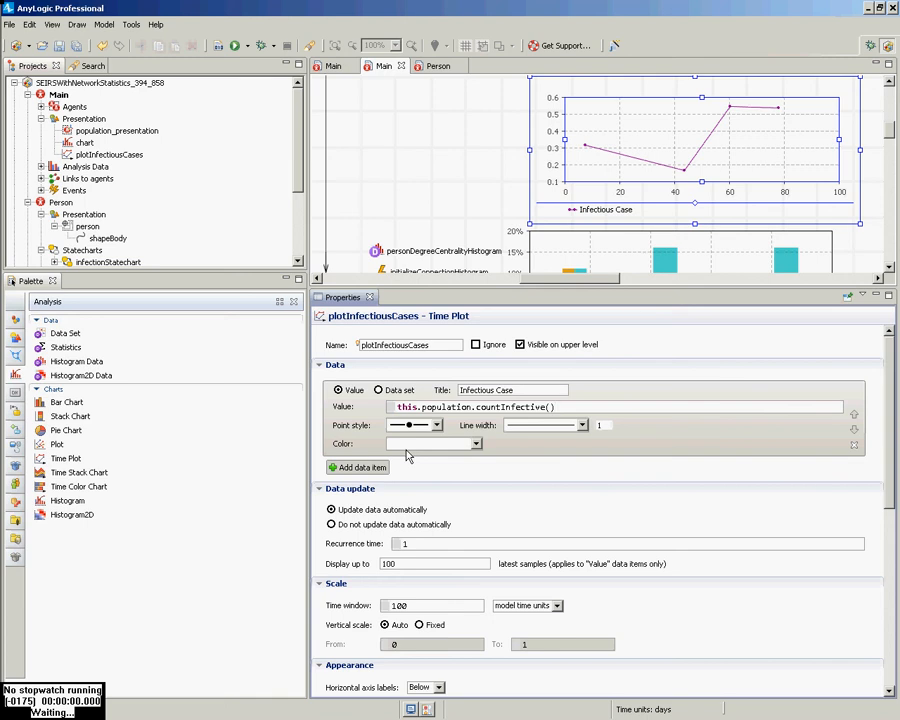
click(379, 271)
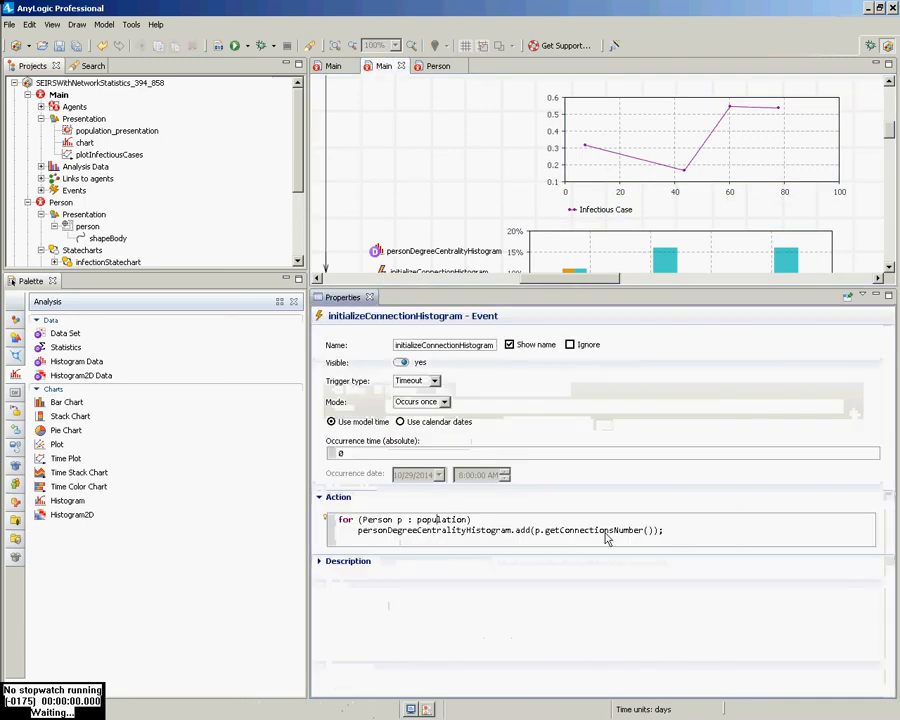
click(679, 530)
key(ctrl+s)
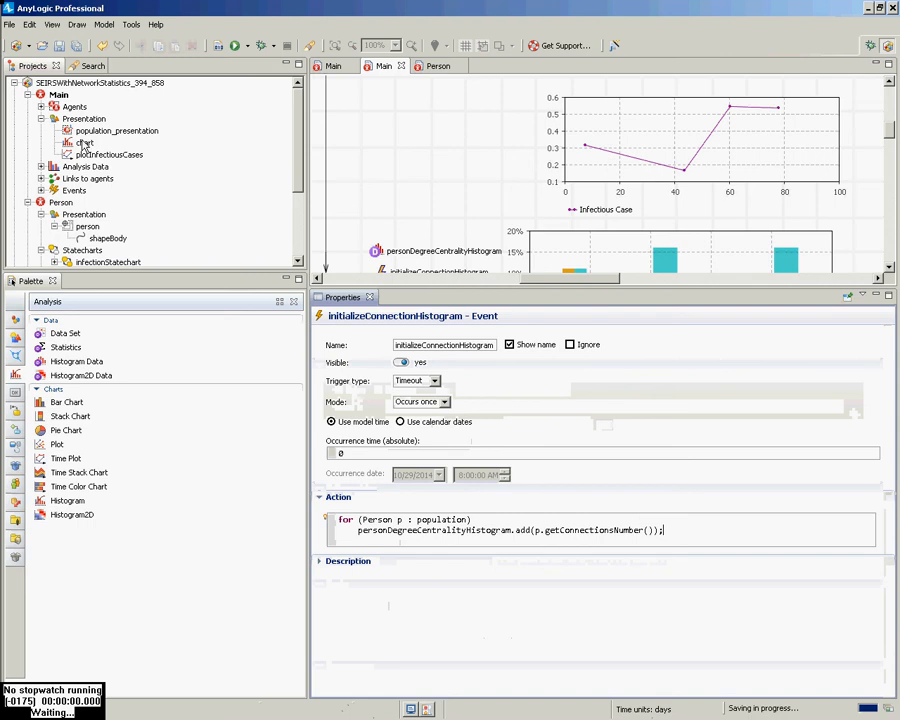
Run the Simulation experiment of SEIRSWithNetworkStatistics_394_858, bring the infectious cases plot into view and speed the run up to x5.
scroll(65, 190, down, 3)
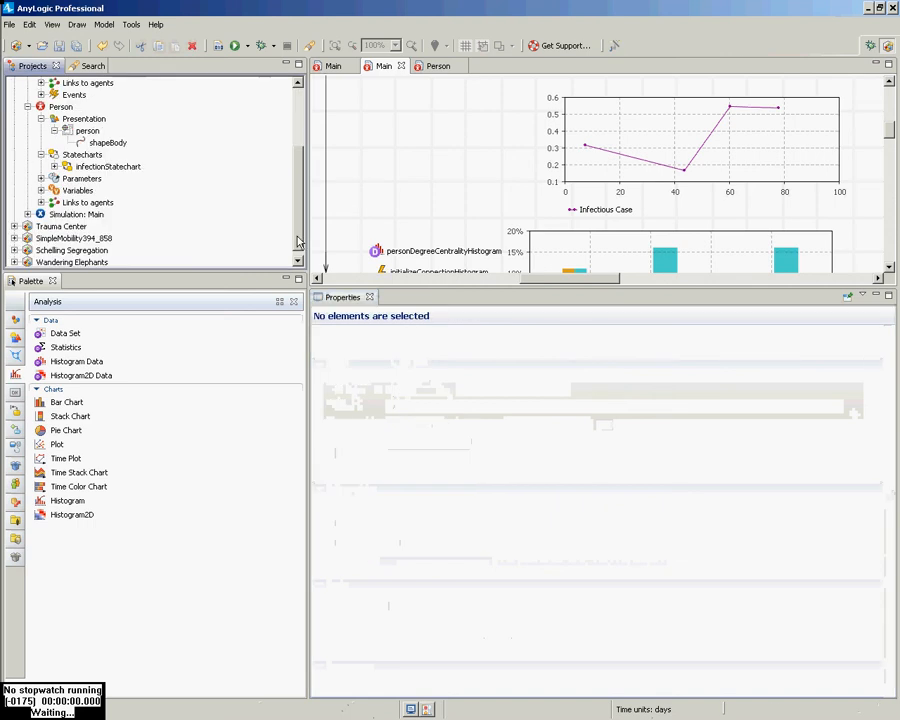
right_click(56, 219)
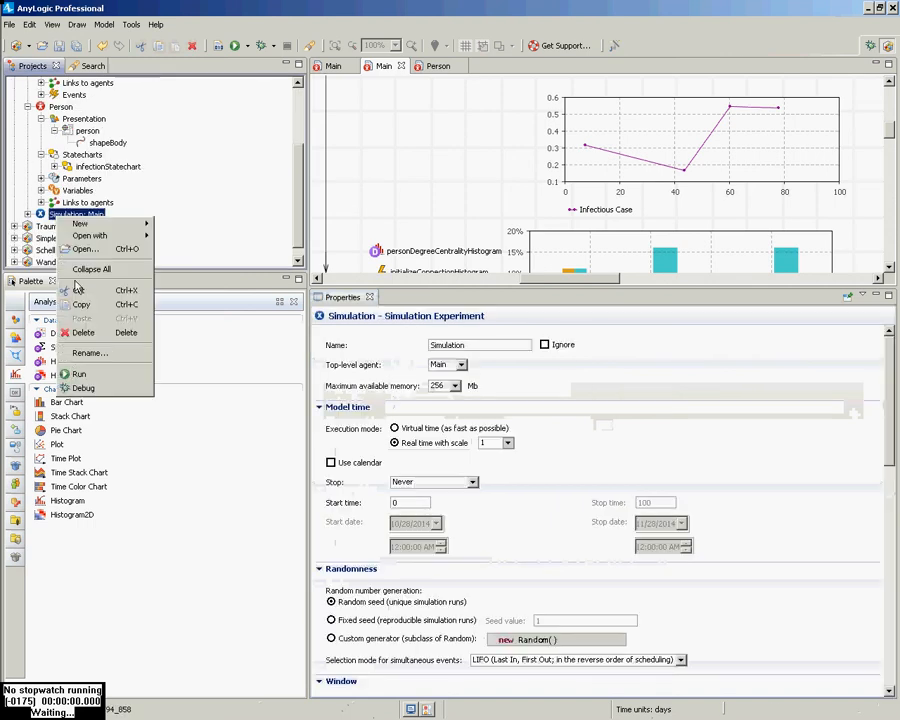
click(80, 366)
click(87, 114)
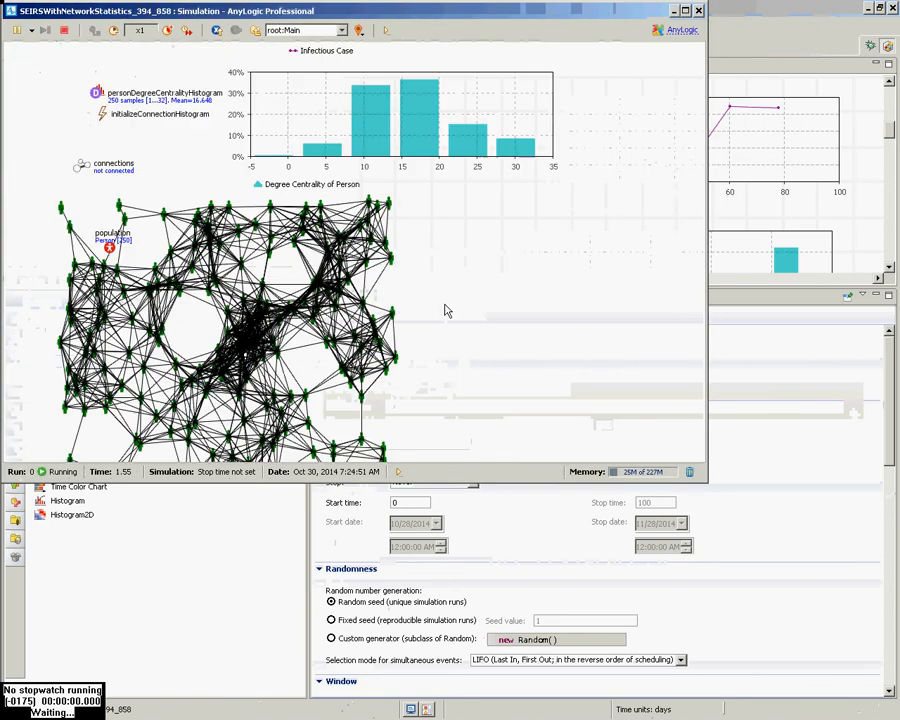
scroll(440, 257, up, 2)
drag(440, 257, 440, 354)
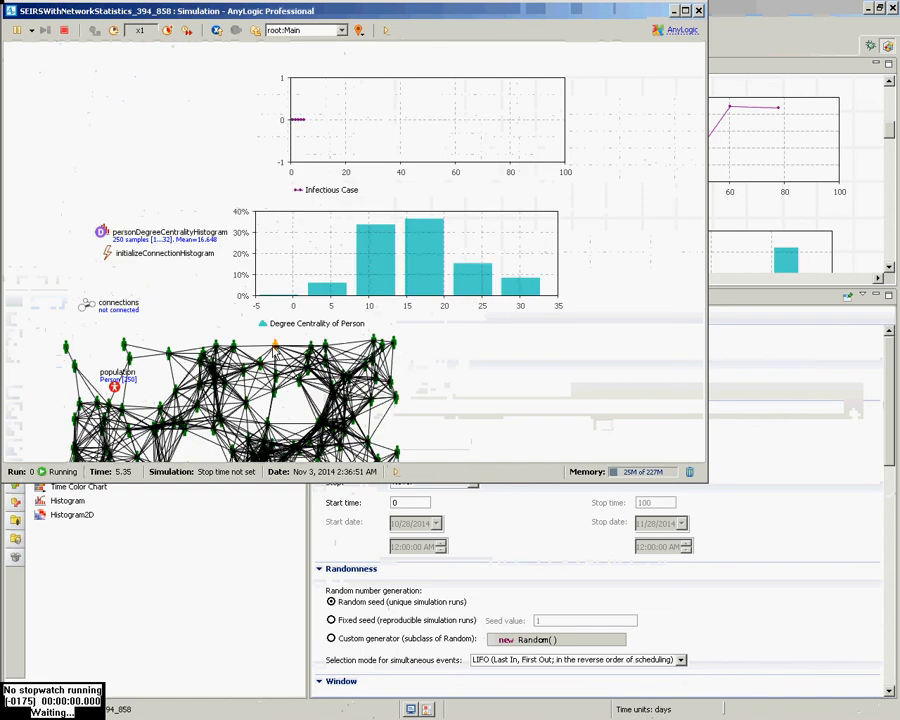
click(169, 31)
click(169, 31)
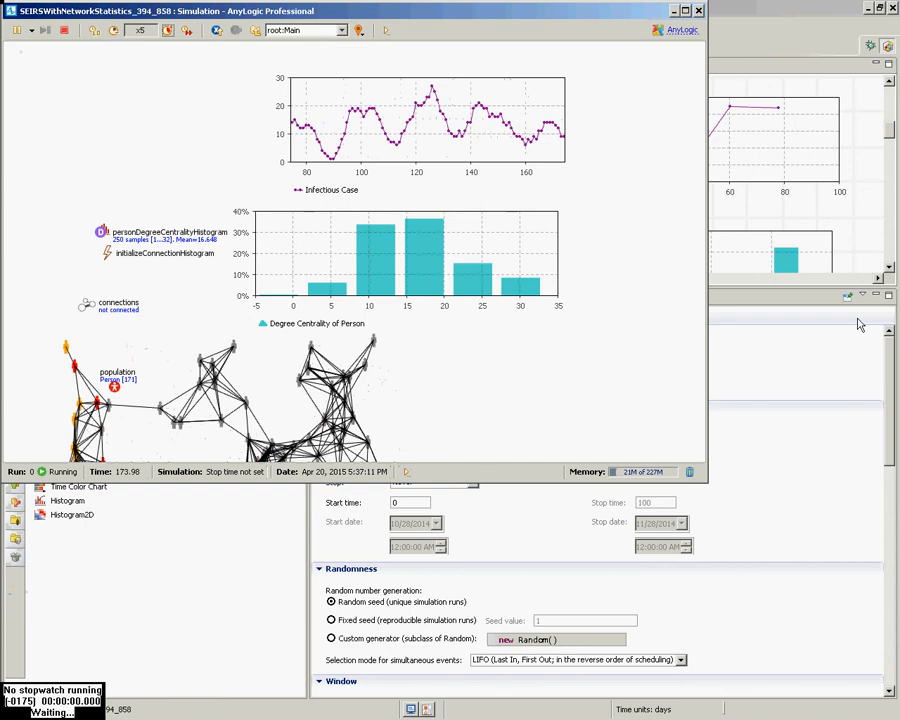
Speed the running simulation up to x50 to watch the Infectious Case plot over a longer time span.
click(168, 30)
click(168, 30)
click(168, 30)
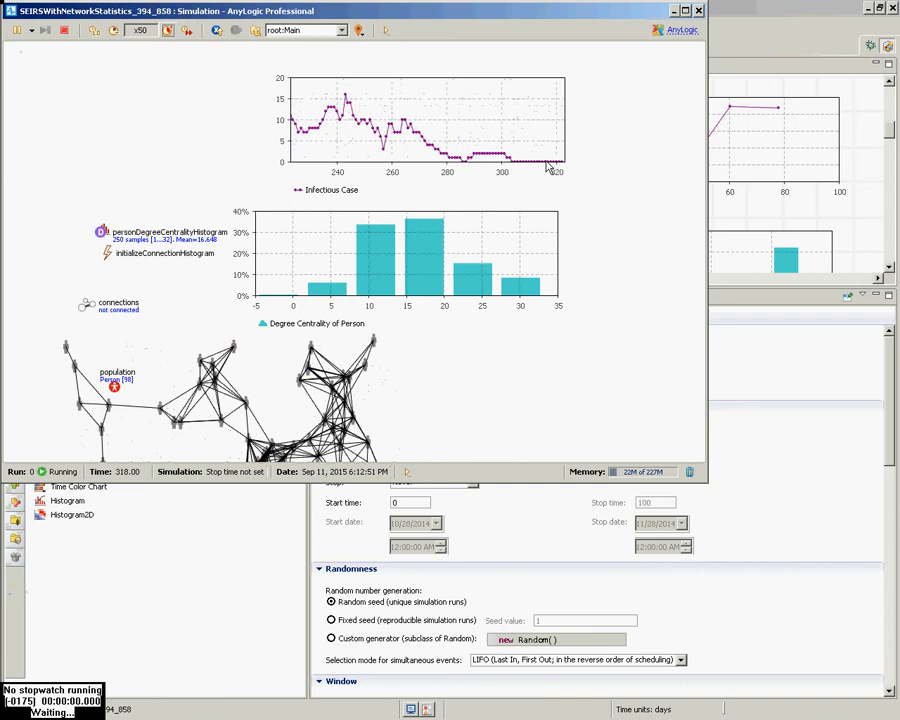
Rerun the simulation at x50 with the infectious cases plot and degree histogram in view, then stop it and close the simulation window.
click(67, 31)
click(65, 107)
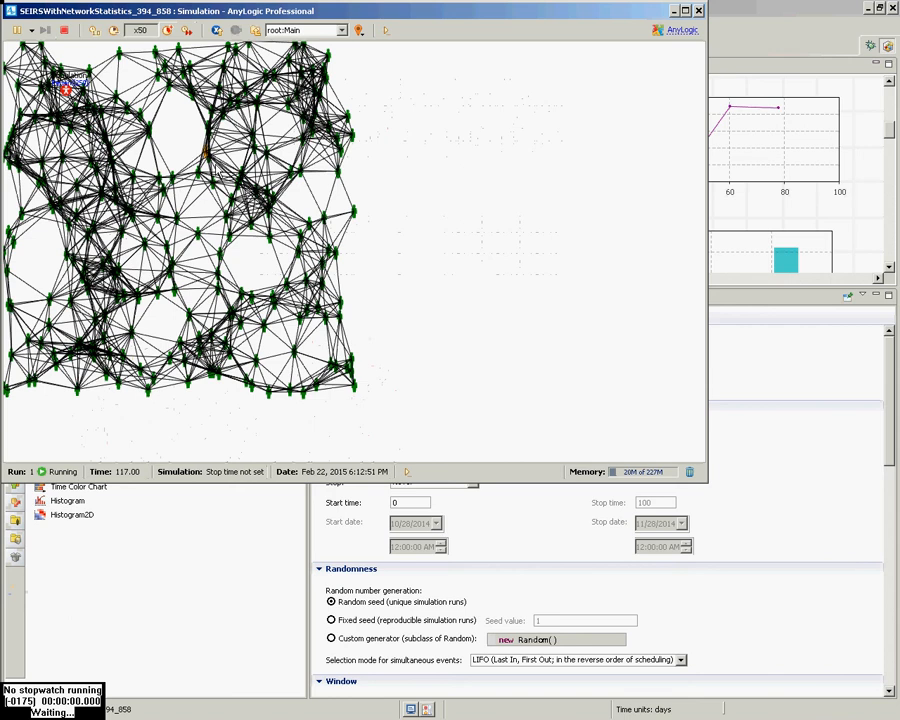
drag(418, 153, 456, 504)
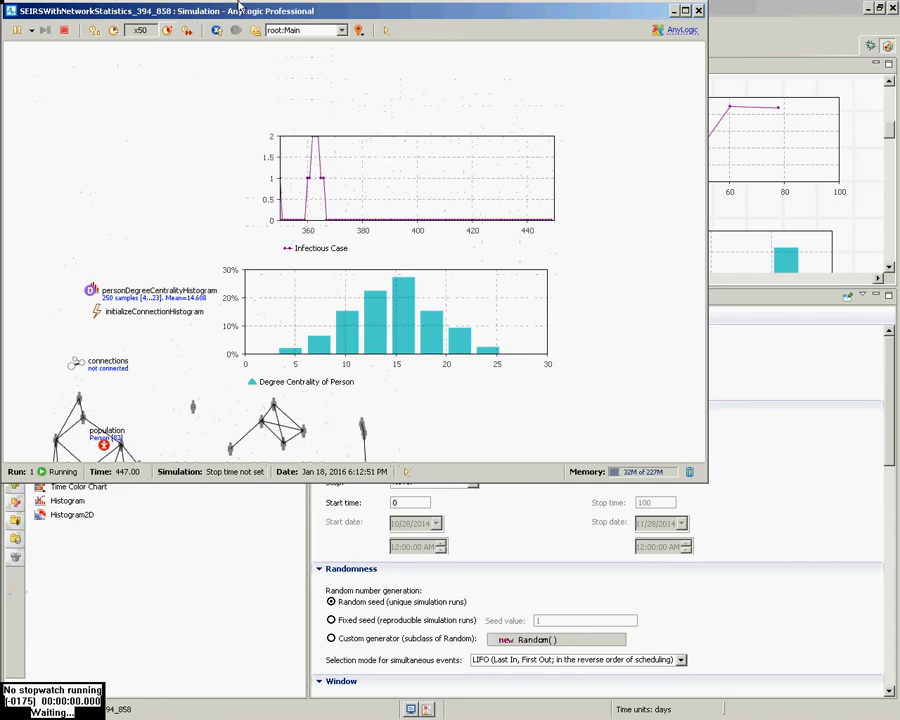
click(64, 30)
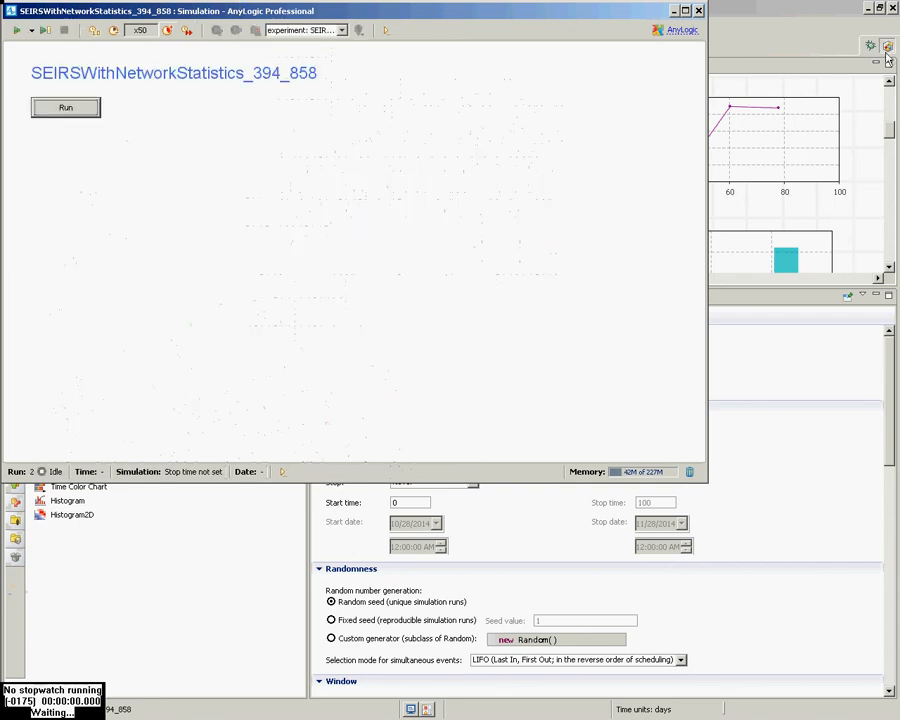
click(699, 11)
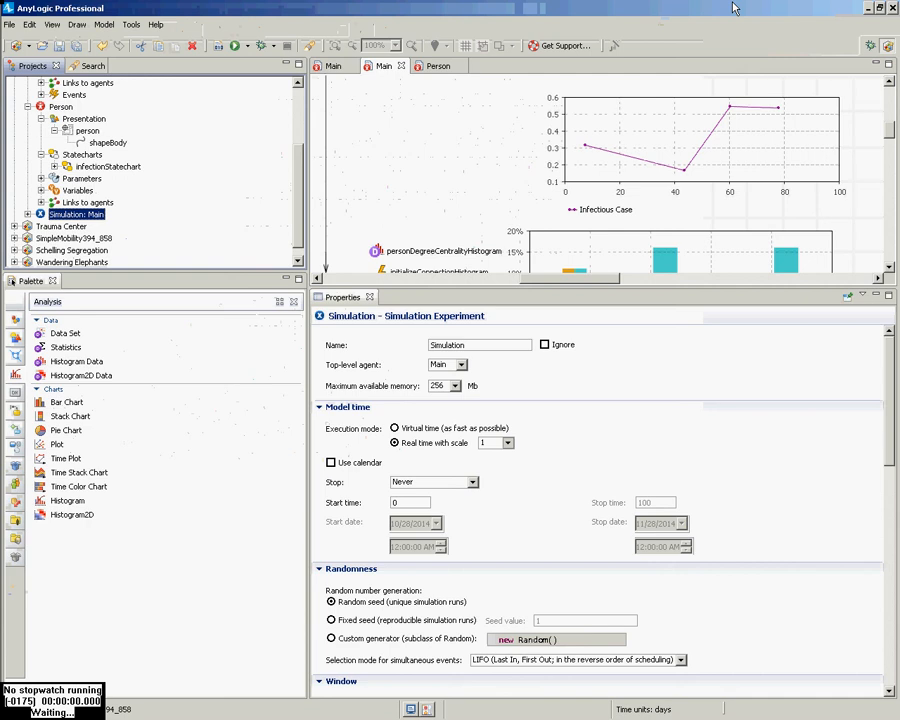
Run the Simulation experiment again, bring both charts fully into view and speed the run up to x5.
right_click(100, 218)
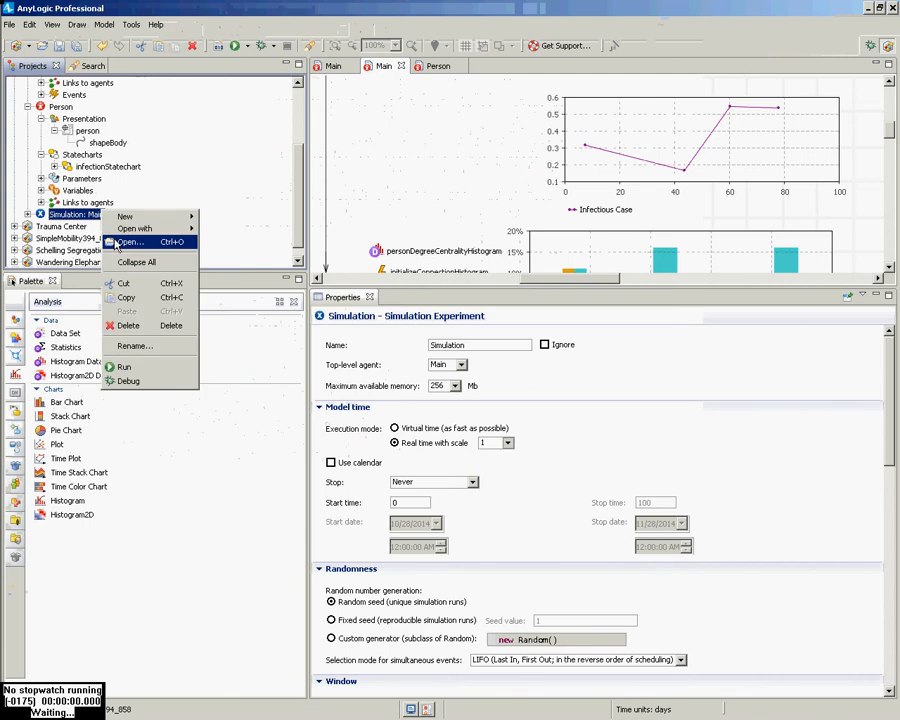
click(174, 360)
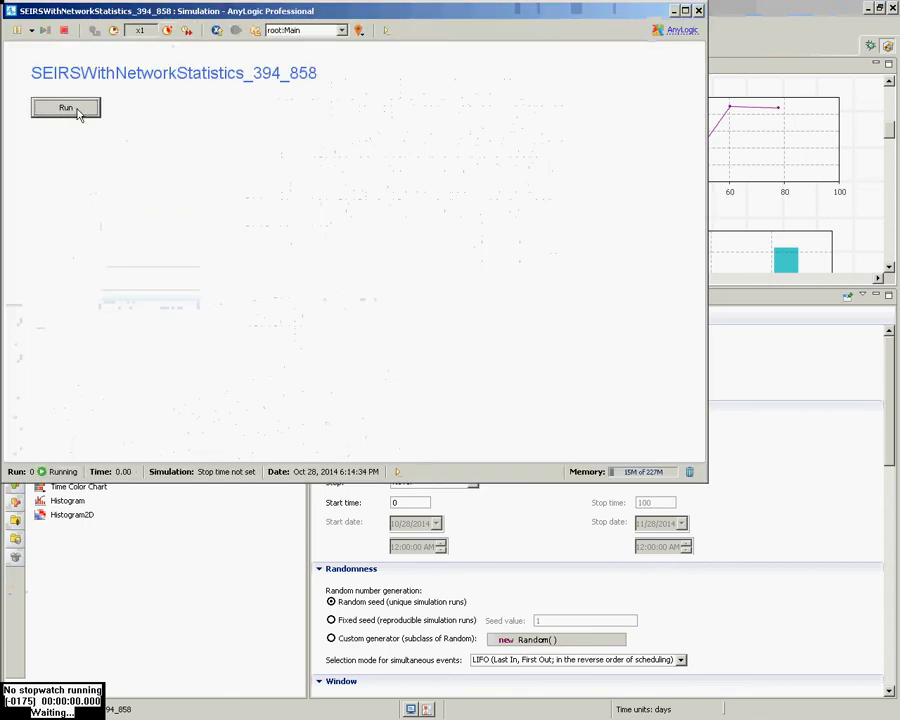
click(66, 108)
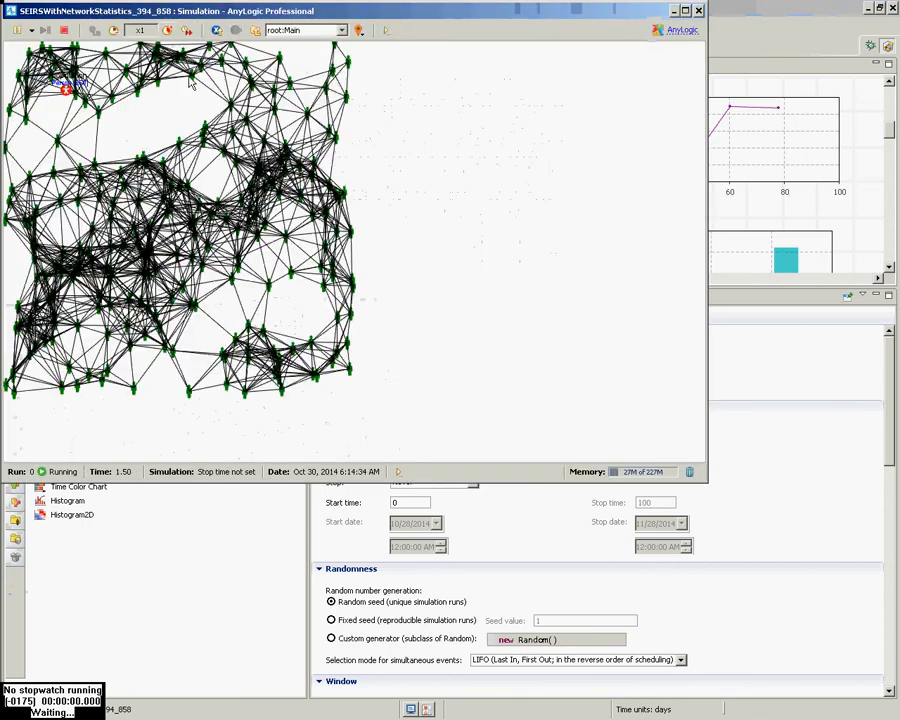
scroll(446, 255, up, 5)
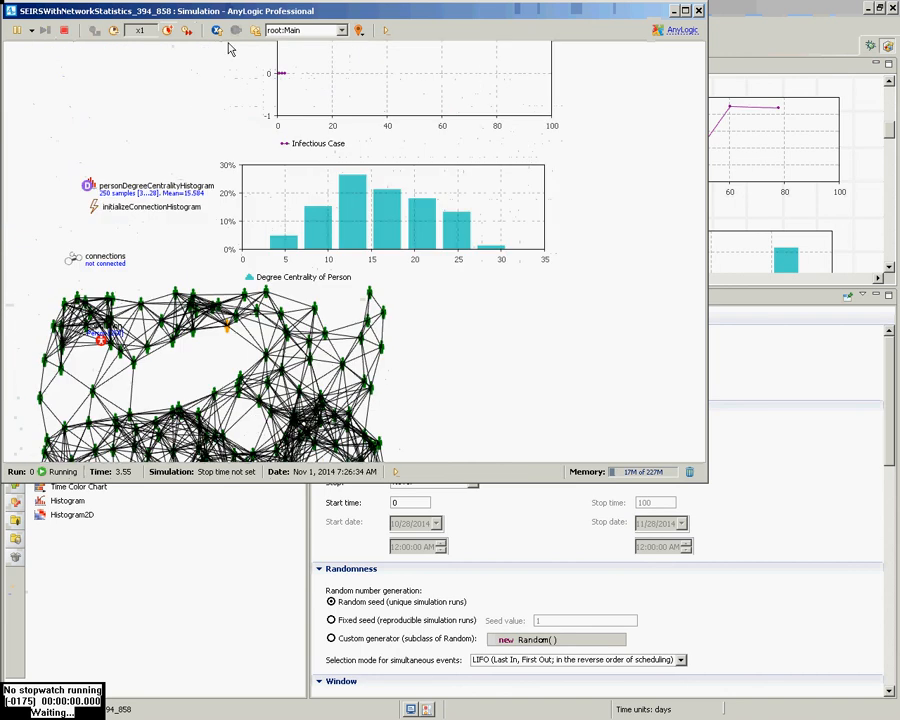
click(167, 30)
click(167, 30)
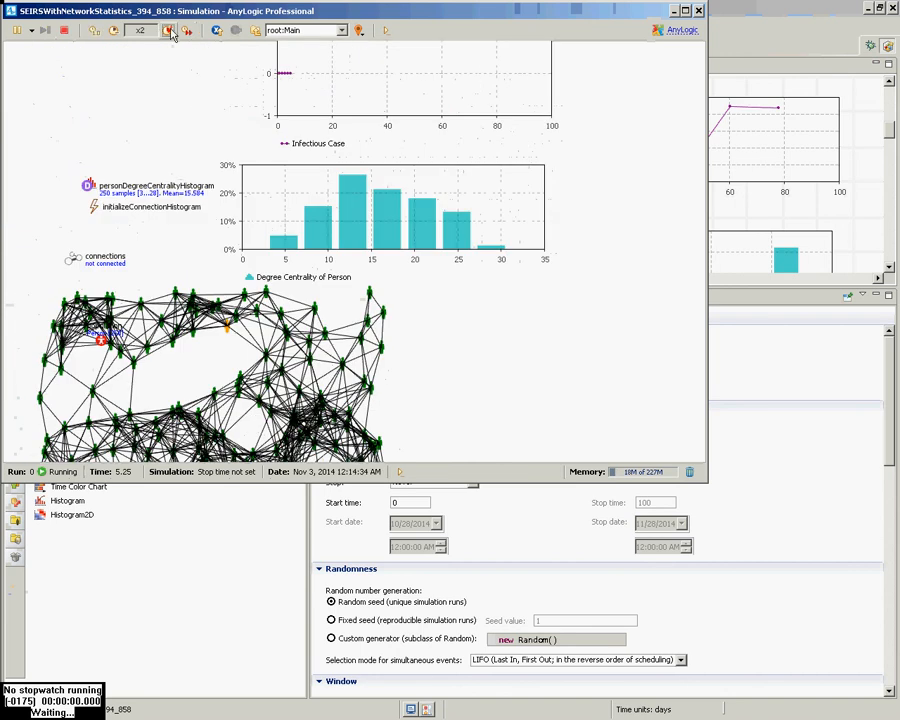
scroll(192, 180, up, 4)
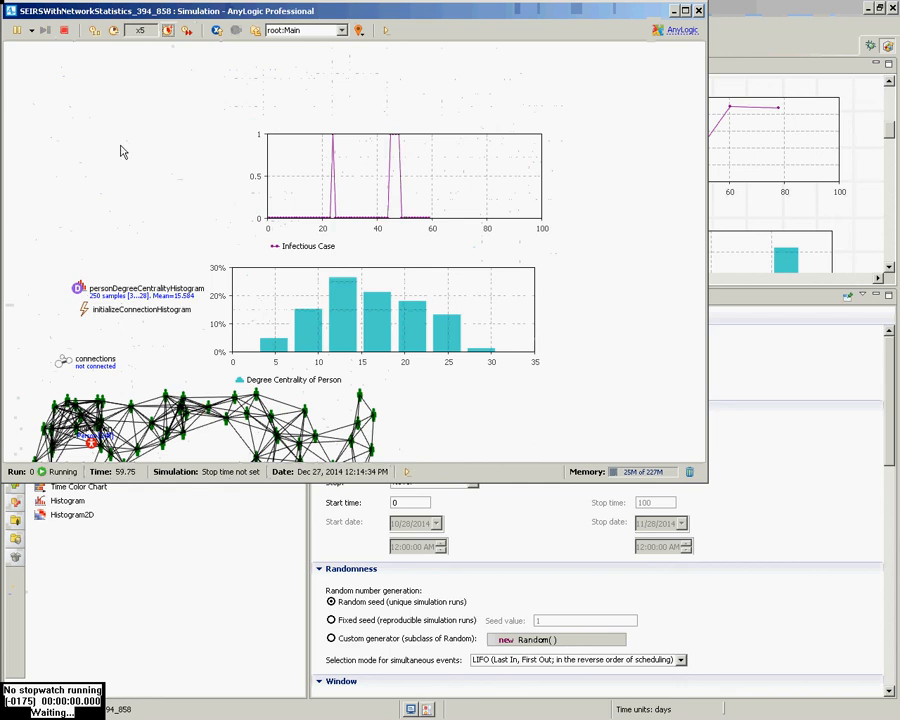
Restart the simulation, watch the infectious cases plot at x25, and close the simulation window.
click(64, 30)
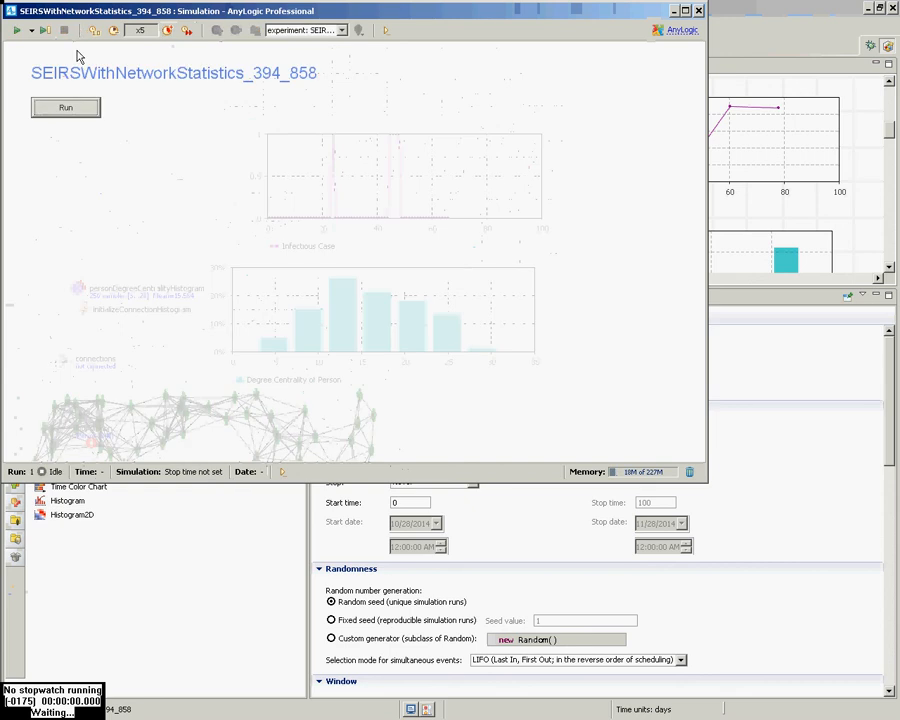
click(89, 106)
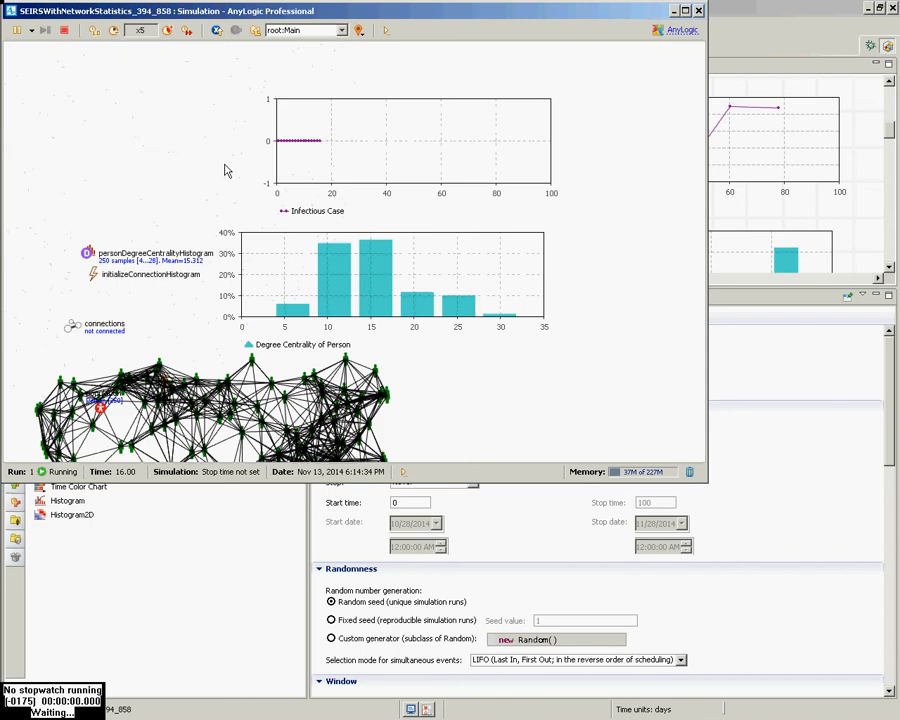
click(168, 30)
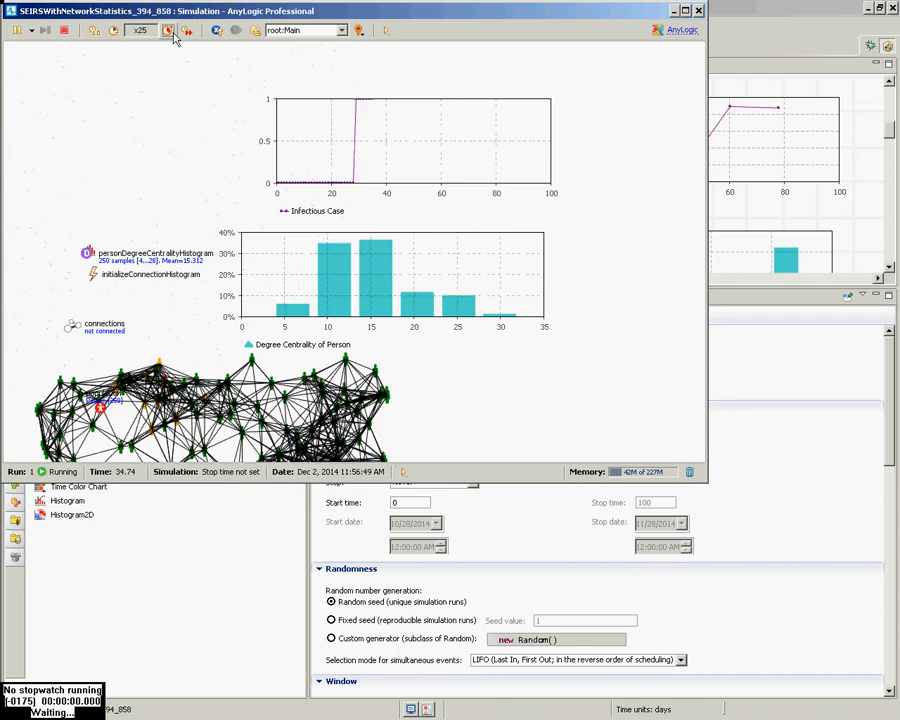
click(168, 30)
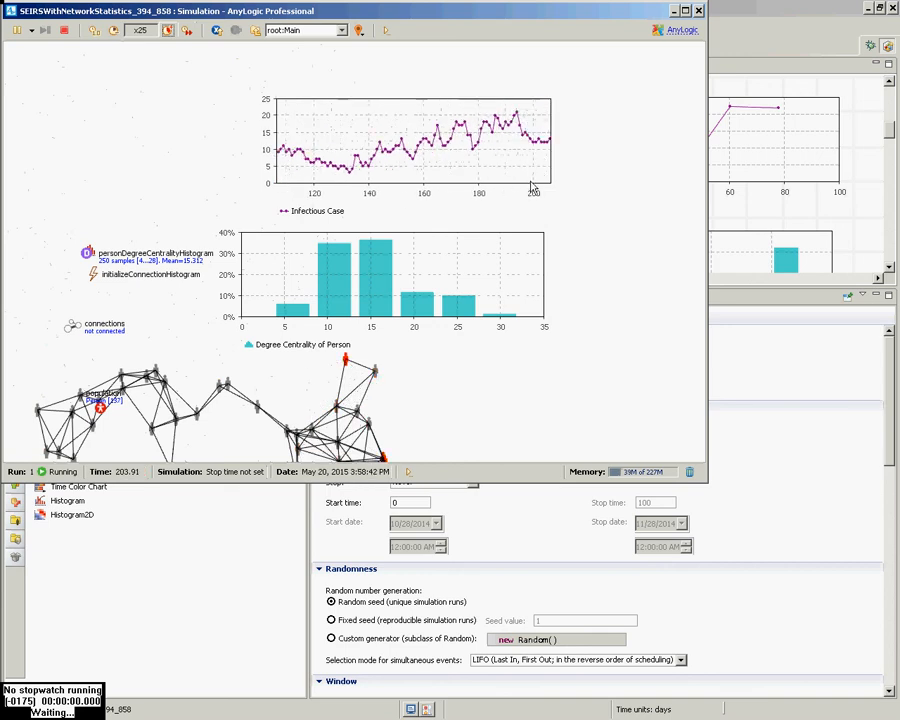
click(701, 12)
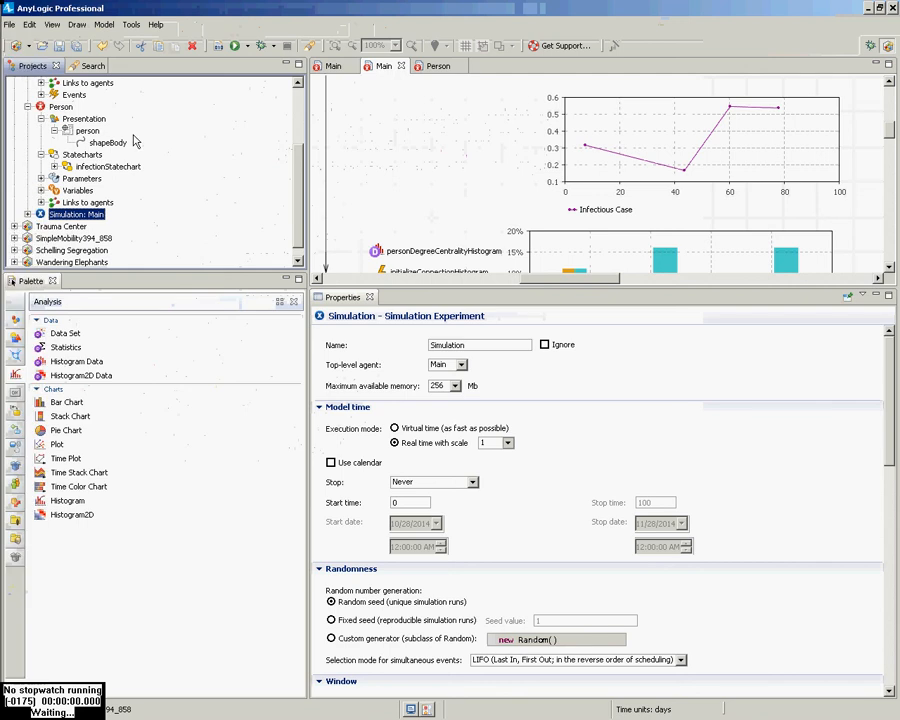
Open the Person agent type and examine the states and transitions of infectionStatechart from Susceptible through Exposed to Infectious.
scroll(115, 138, up, 3)
double_click(62, 202)
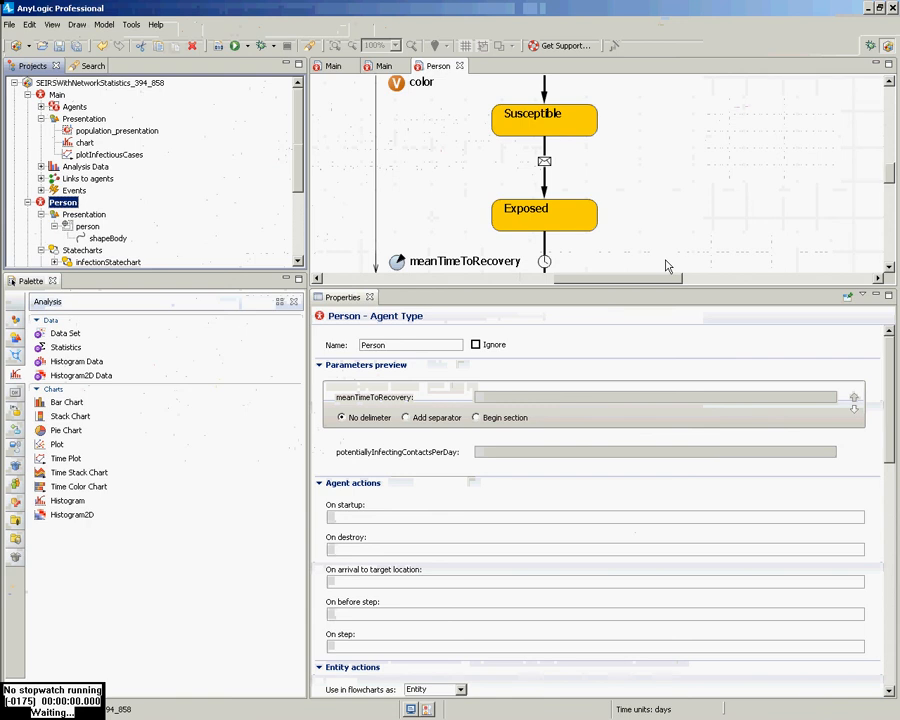
scroll(670, 254, down, 1)
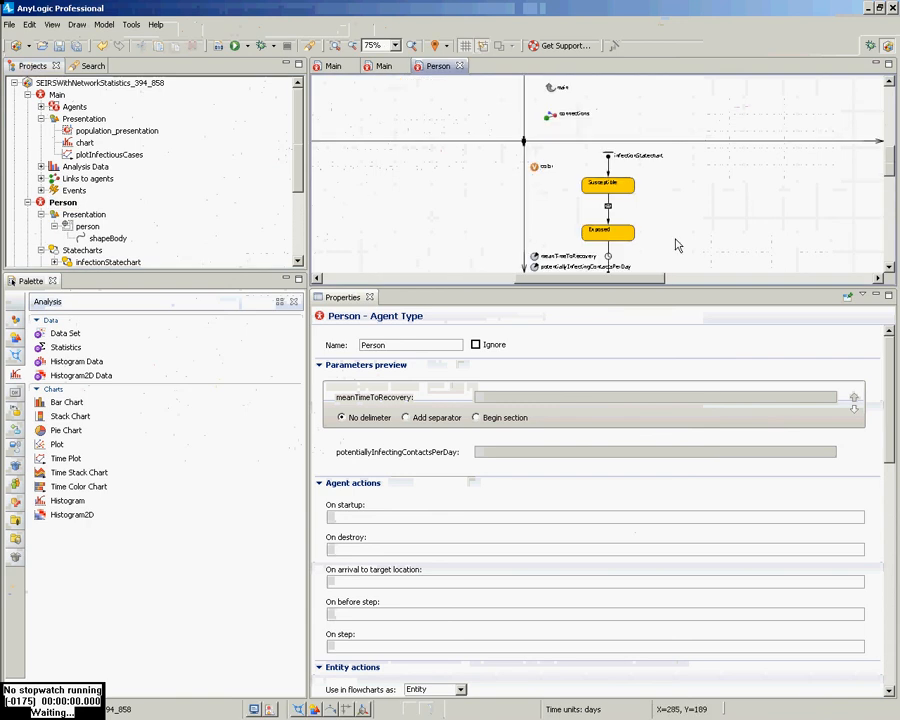
scroll(677, 242, down, 2)
scroll(680, 240, up, 5)
scroll(688, 238, down, 1)
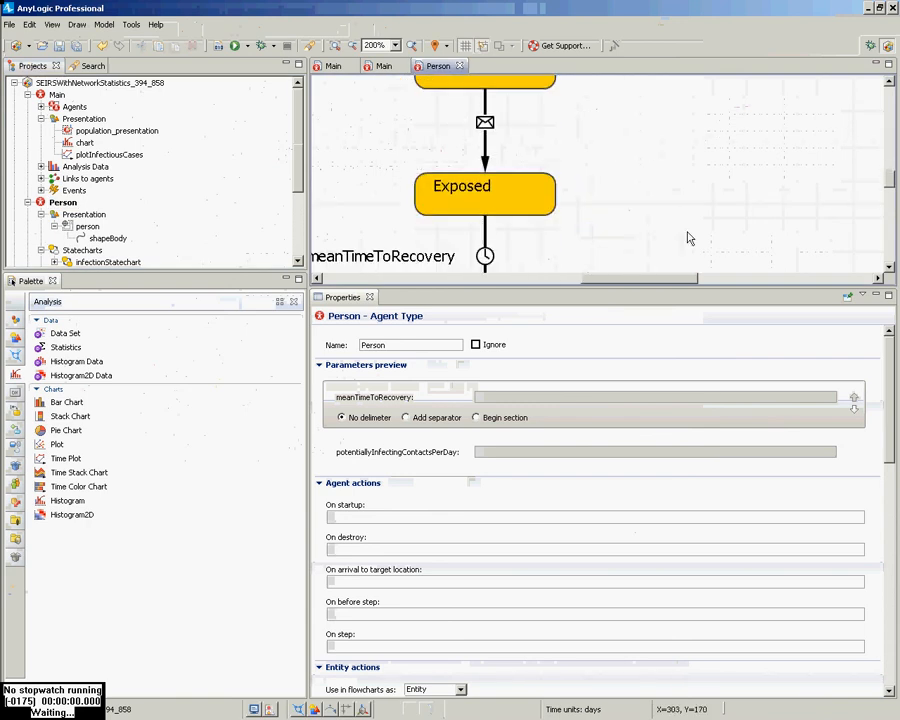
scroll(688, 238, up, 2)
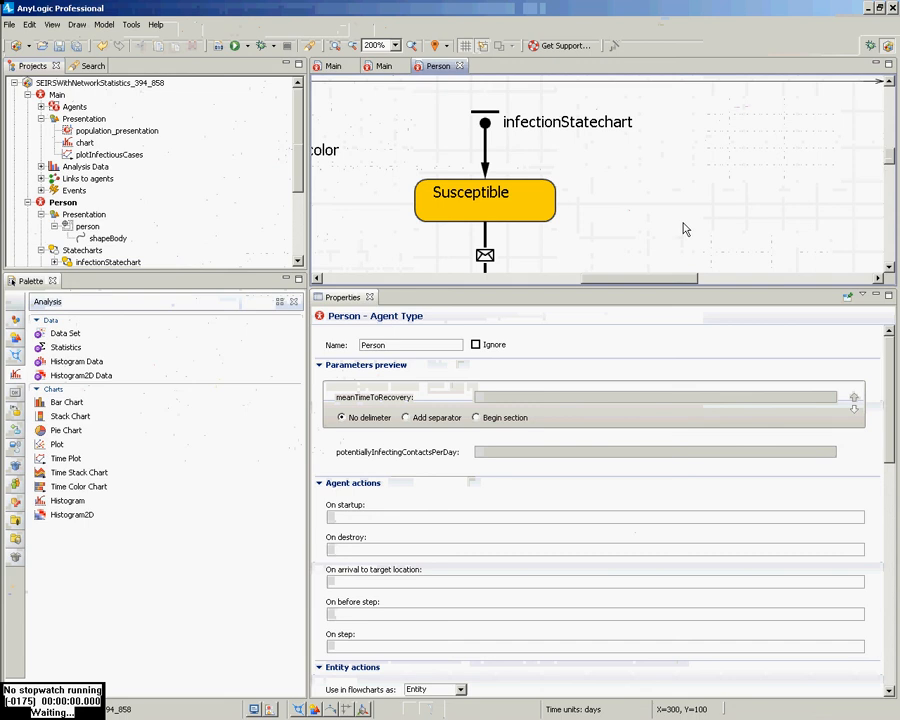
scroll(684, 229, down, 3)
scroll(679, 229, down, 6)
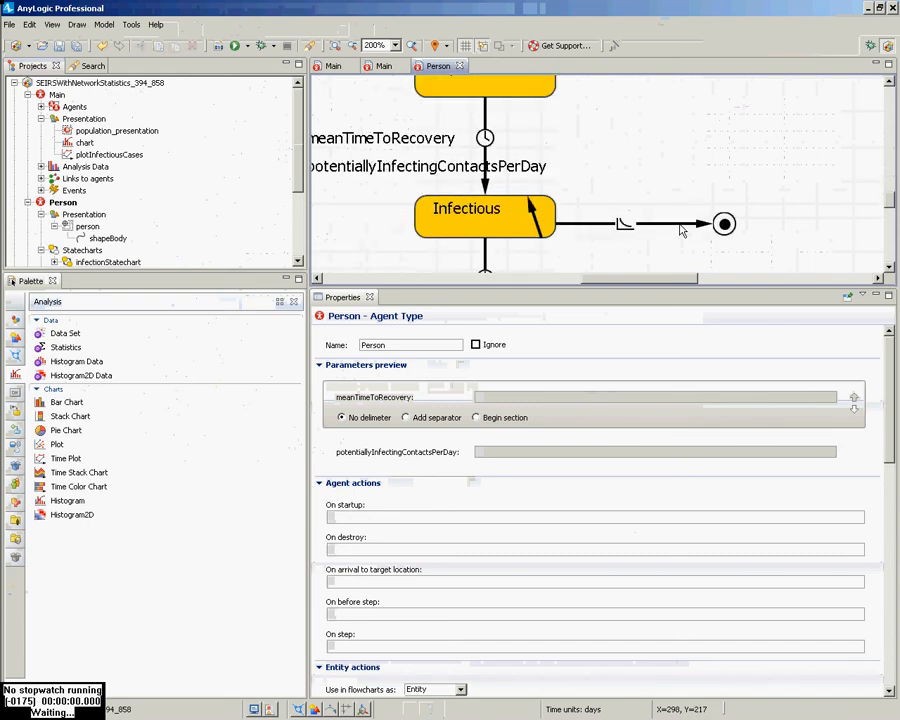
scroll(680, 226, up, 3)
scroll(684, 222, up, 2)
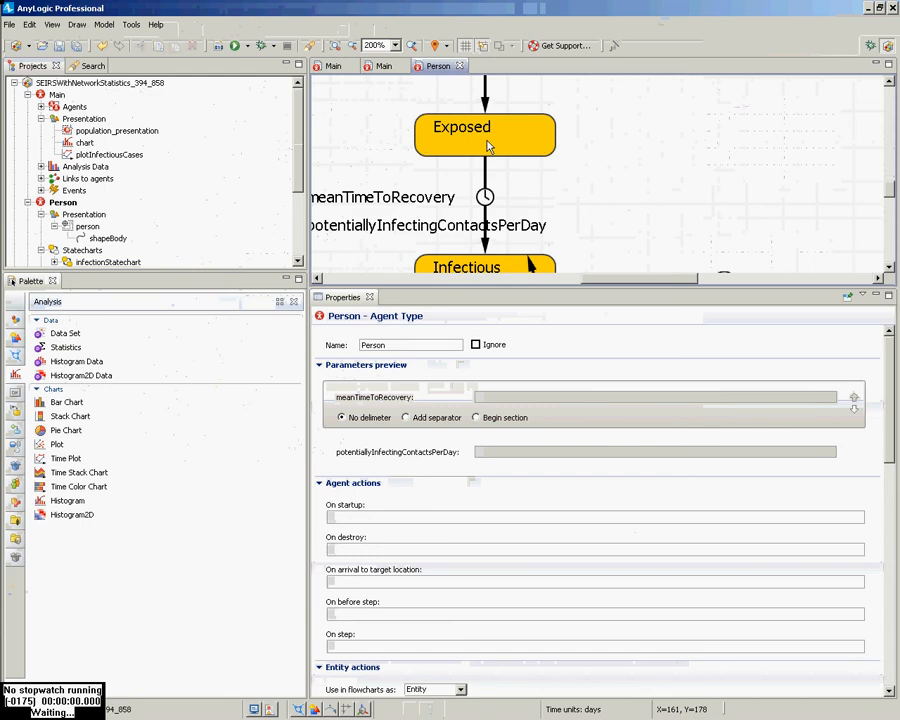
scroll(570, 170, down, 2)
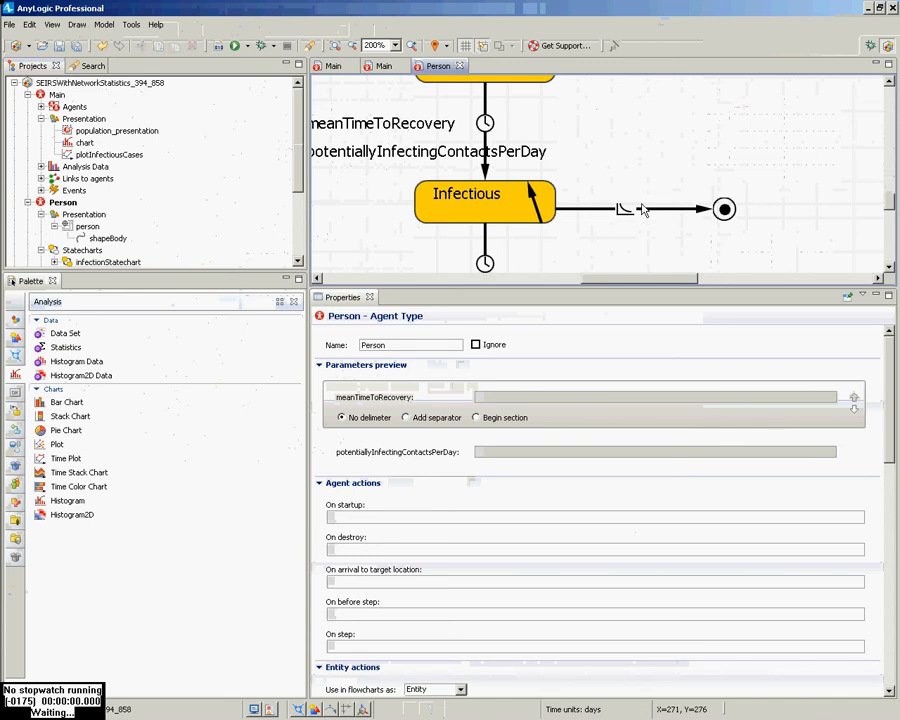
scroll(572, 250, up, 2)
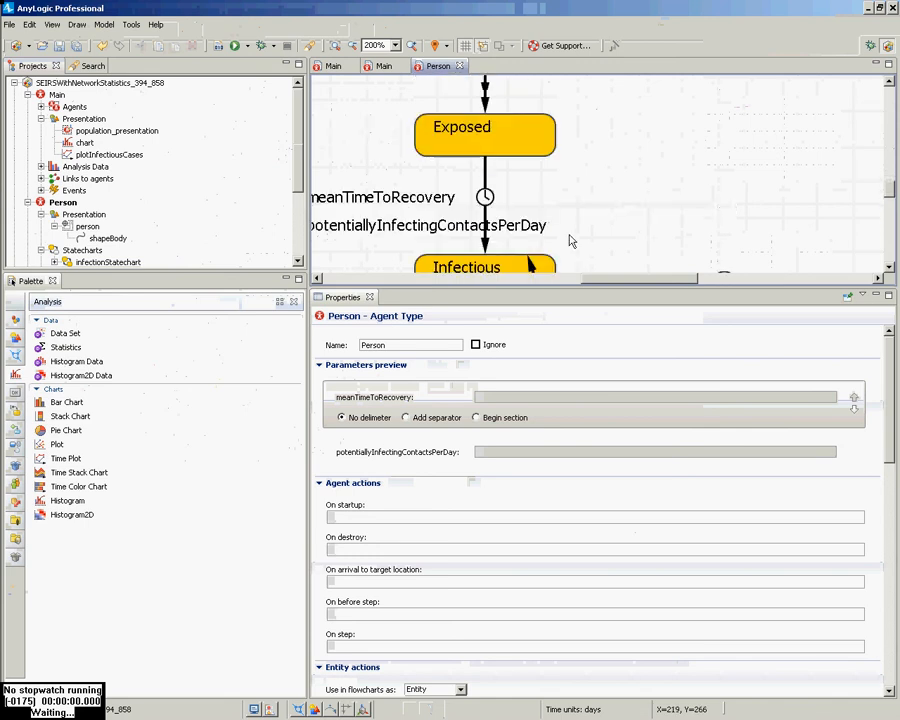
scroll(500, 170, up, 2)
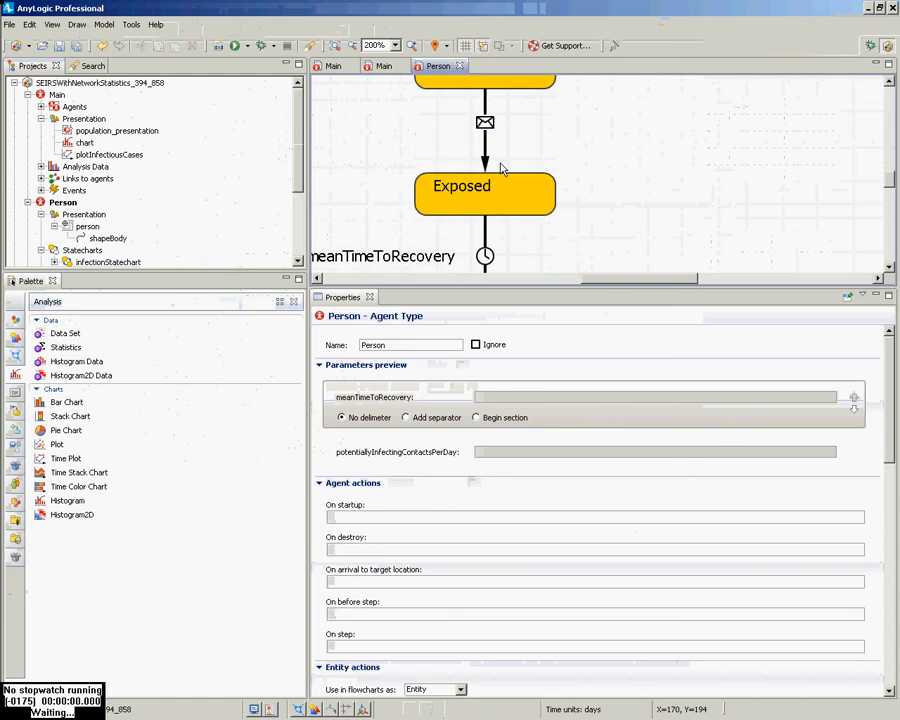
scroll(493, 165, up, 1)
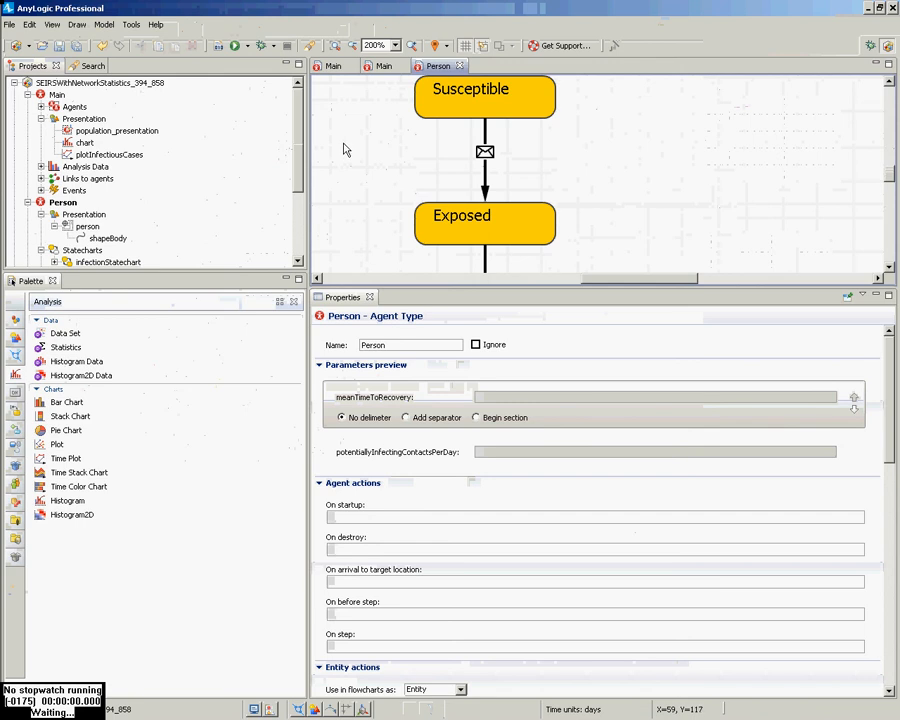
Add a variable named countCumulativeInfections to Main, just above personDegreeCentralityHistogram.
double_click(57, 94)
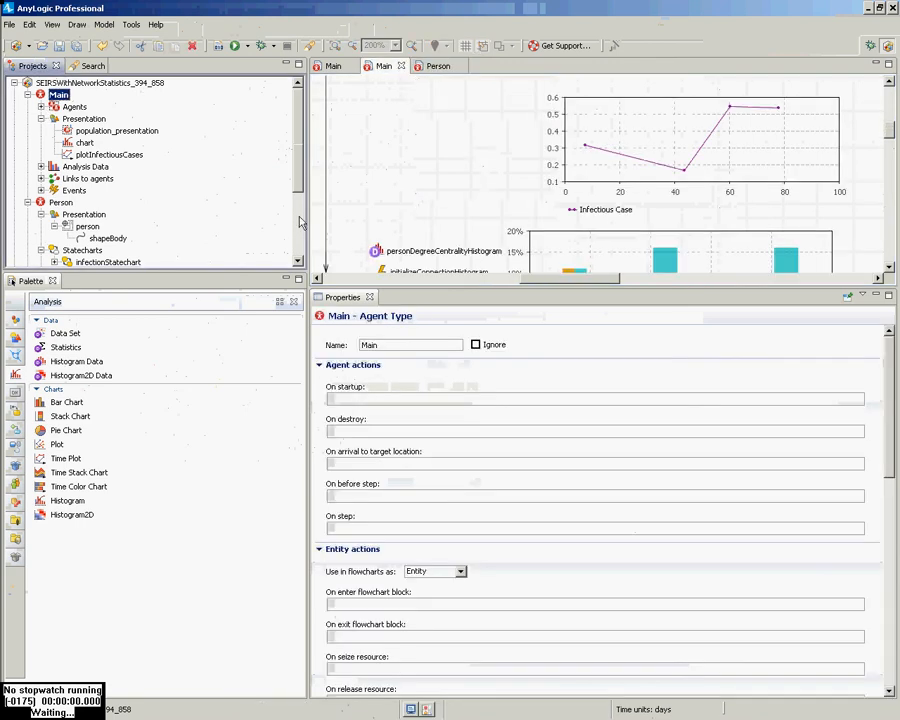
click(15, 320)
drag(64, 376, 375, 224)
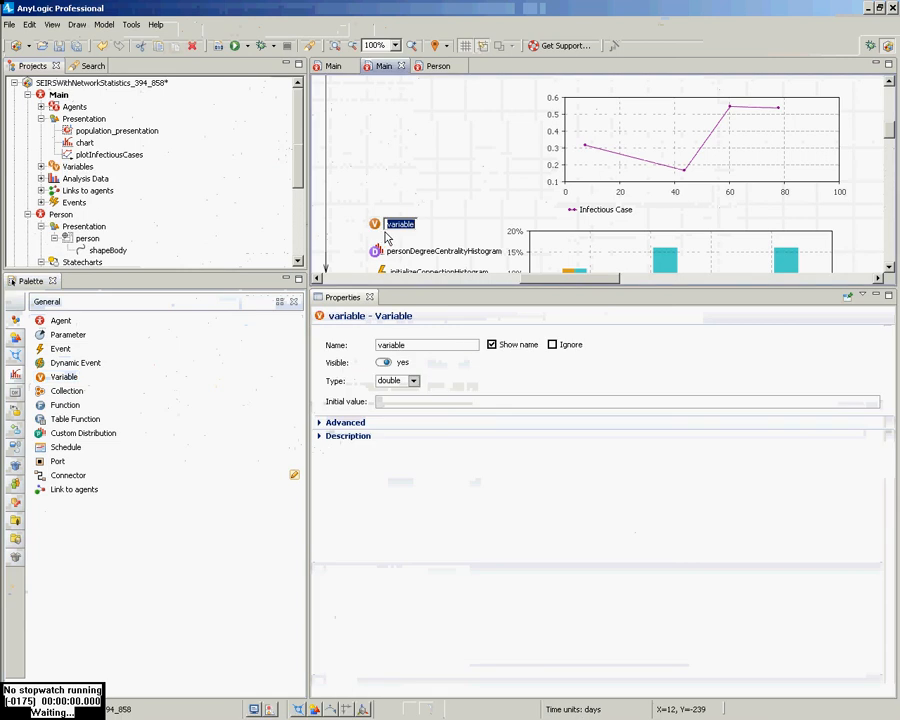
text(su)
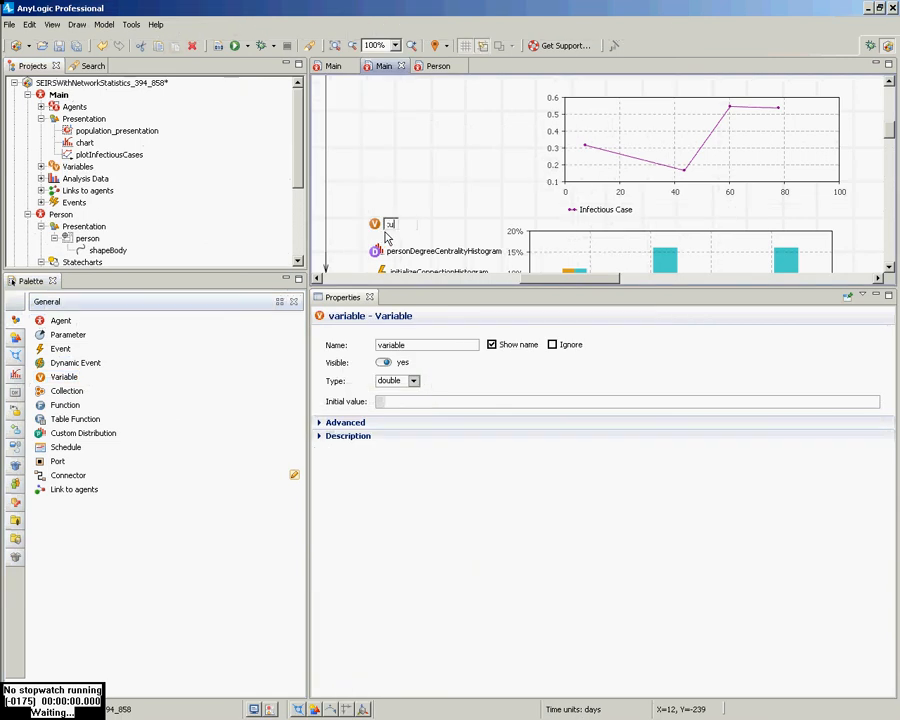
key(BackSpace)
key(BackSpace)
text(count)
key(Return)
text(Cumulative)
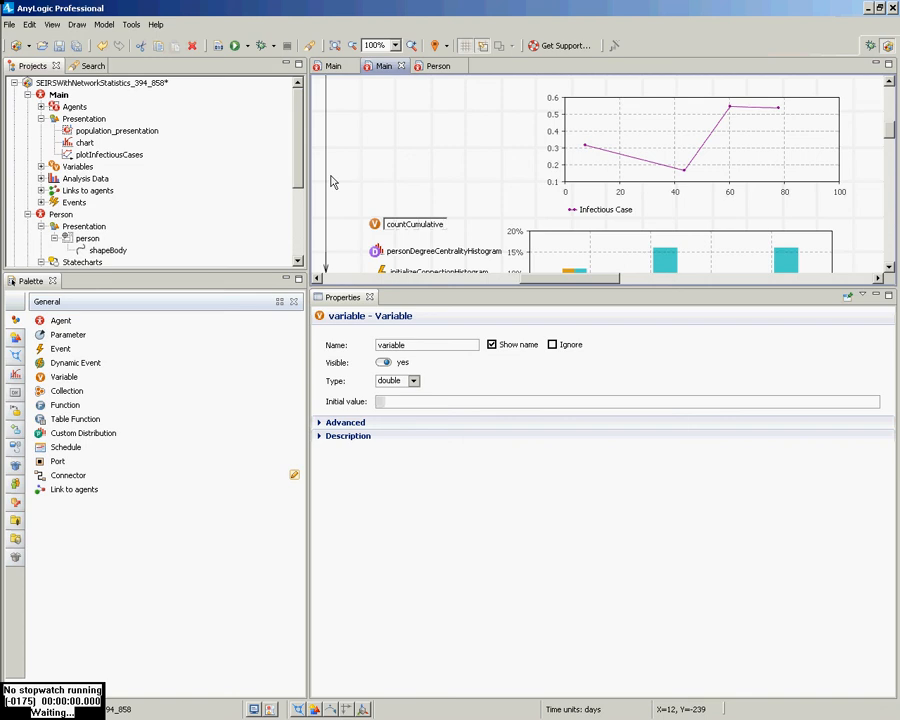
text(Infections)
key(Return)
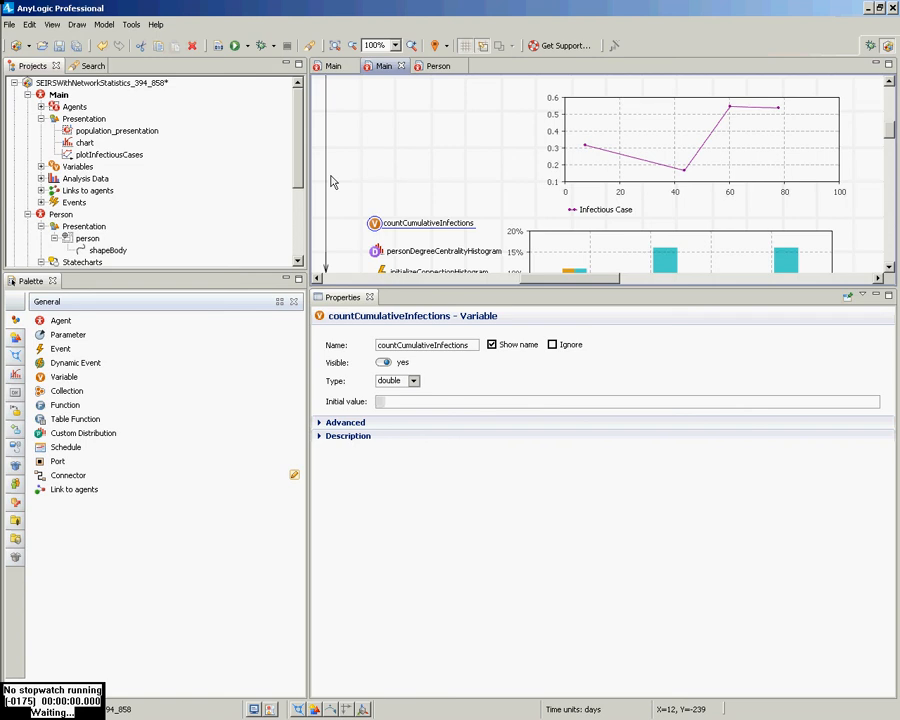
Set the countCumulativeInfections variable's type to int and its initial value to 0, and save the model.
click(408, 403)
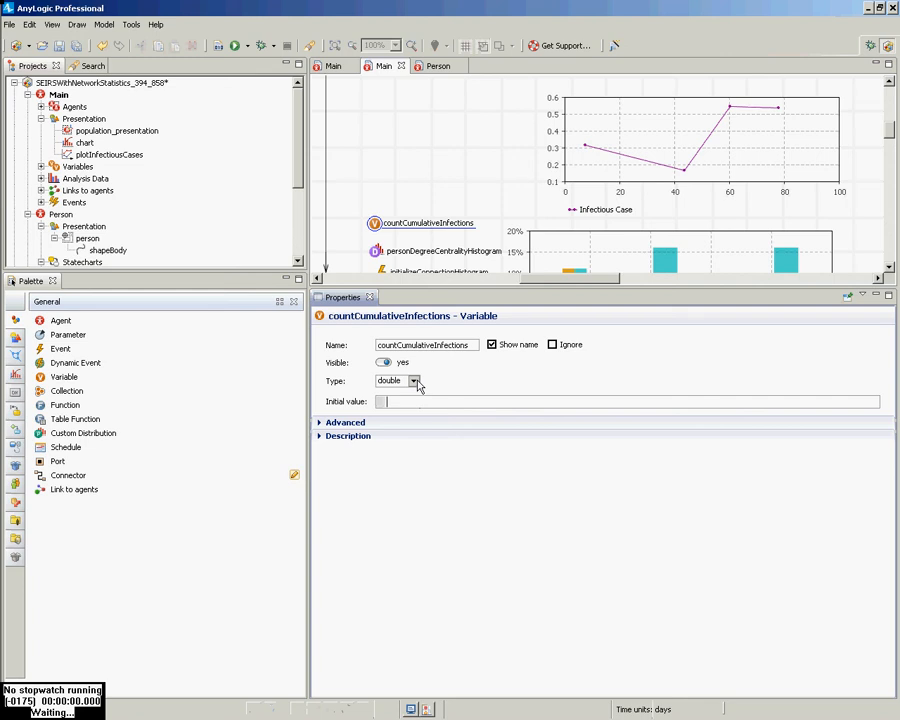
click(418, 386)
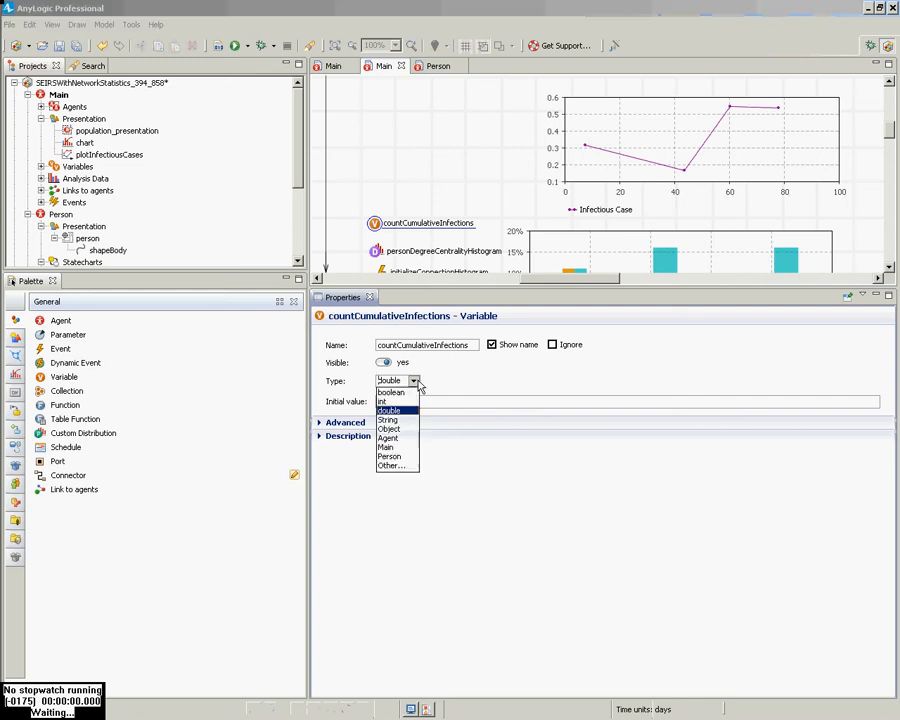
click(400, 401)
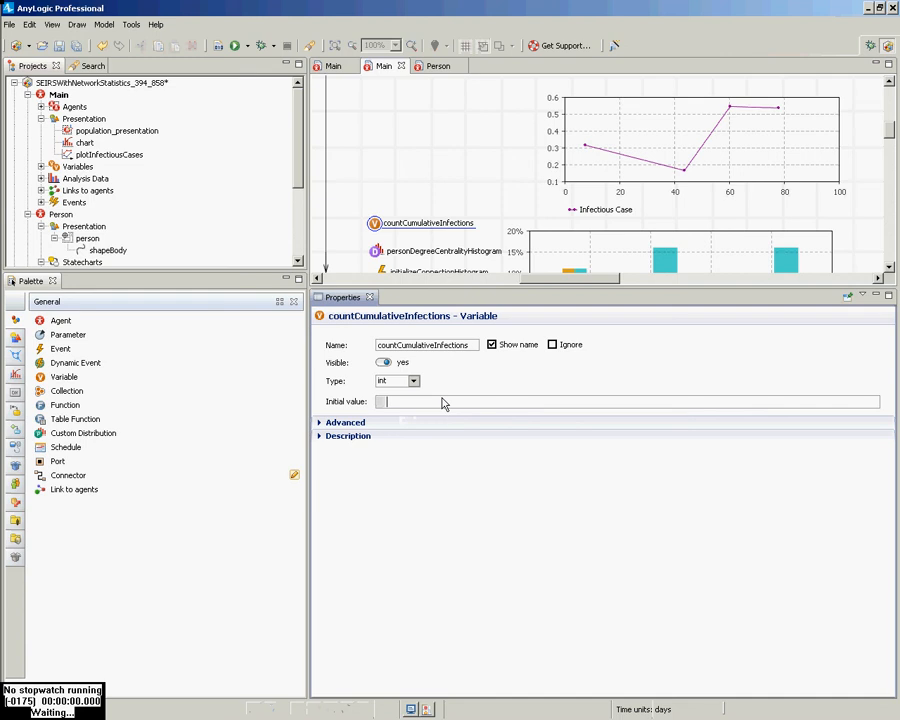
text(0)
key(ctrl+s)
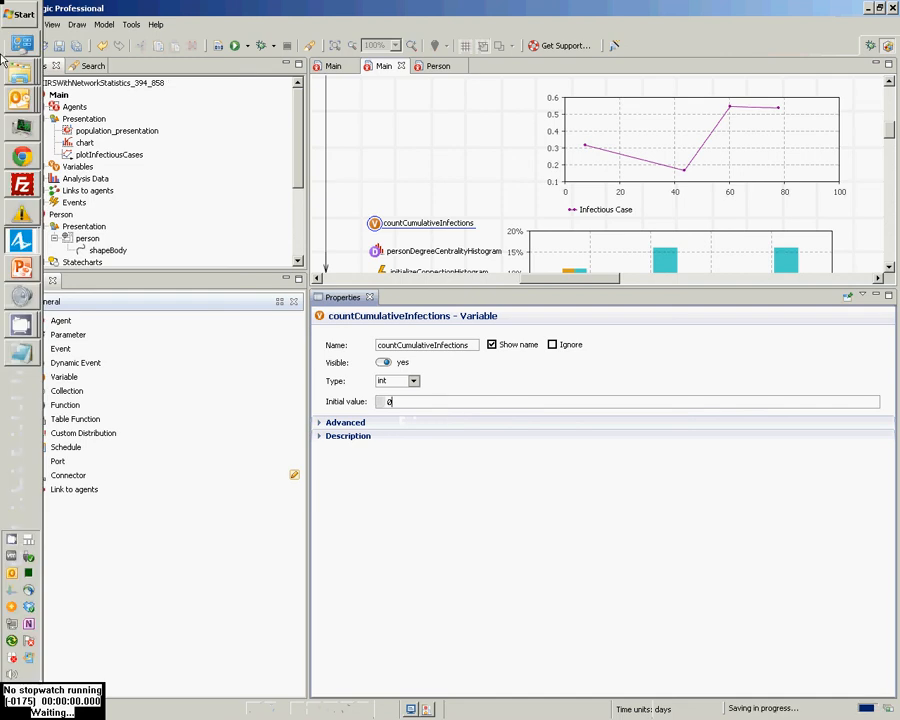
Inspect the infection transition between Susceptible and Exposed in Person, and check the countCumulativeInfections variable in Main.
click(62, 215)
double_click(64, 215)
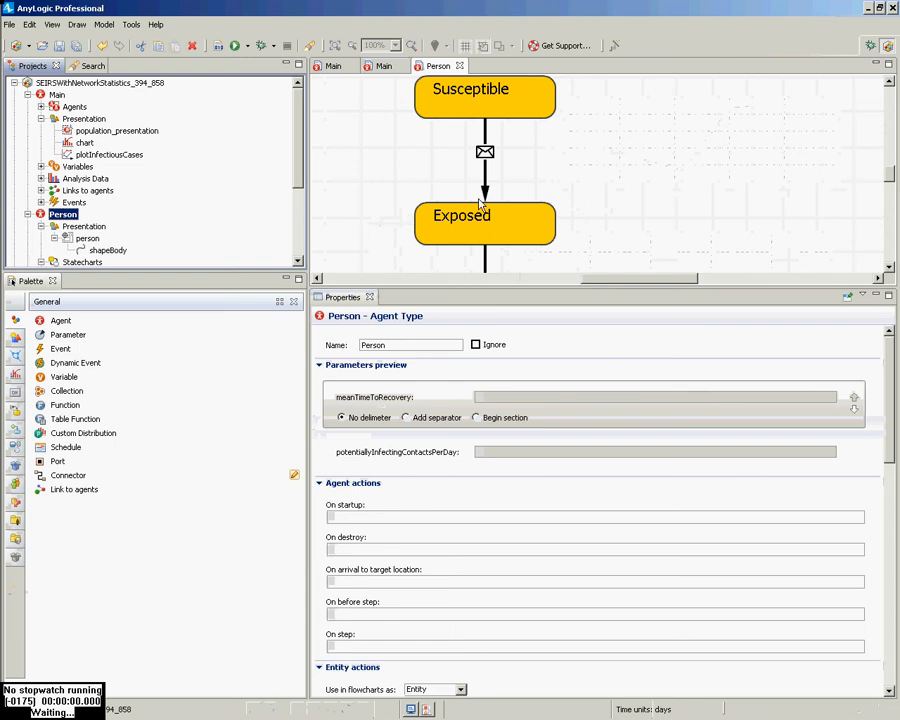
click(484, 178)
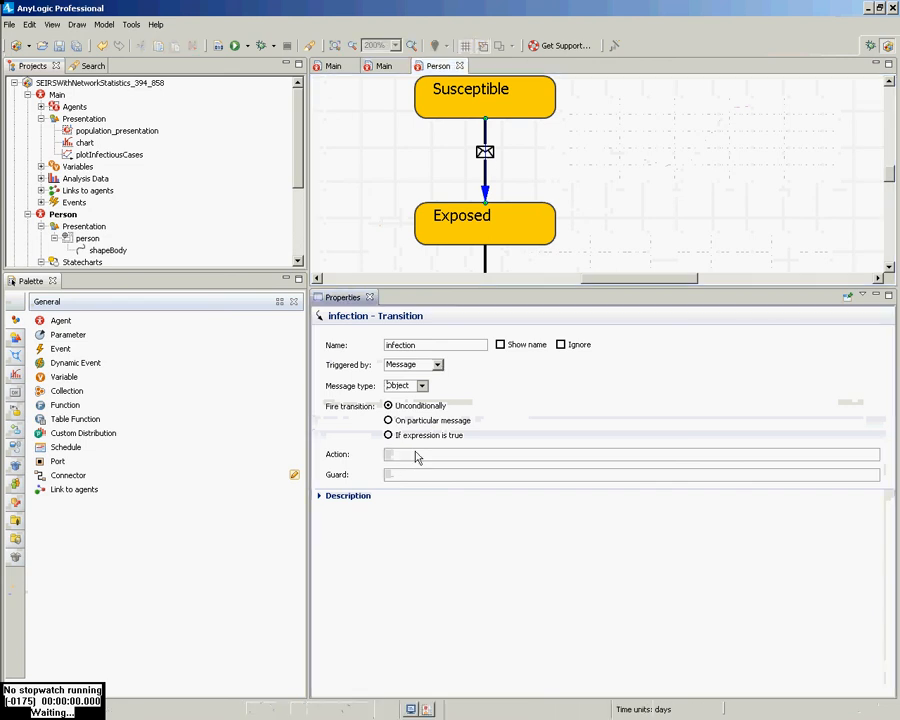
click(413, 456)
double_click(57, 94)
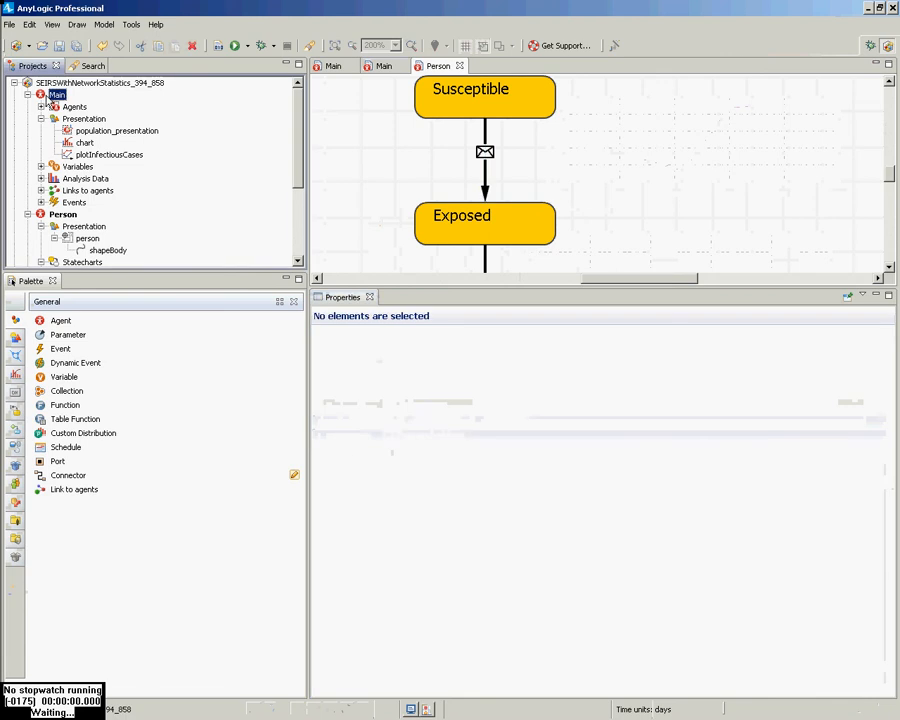
click(375, 224)
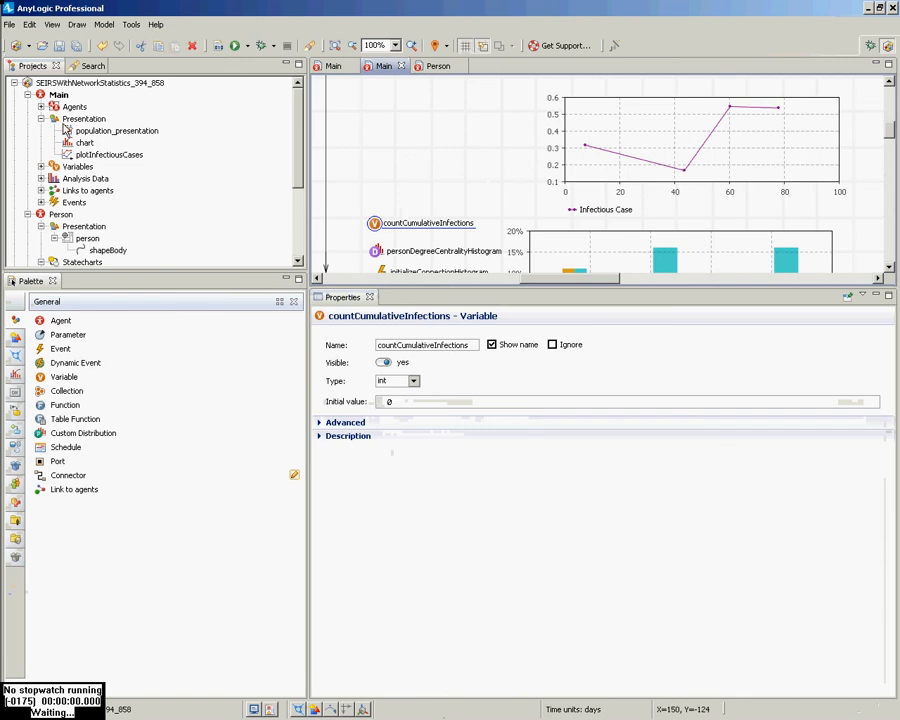
Set the action of Person's infection transition to main.countCumulativeInfections++; so each infection increments the counter in Main.
double_click(64, 215)
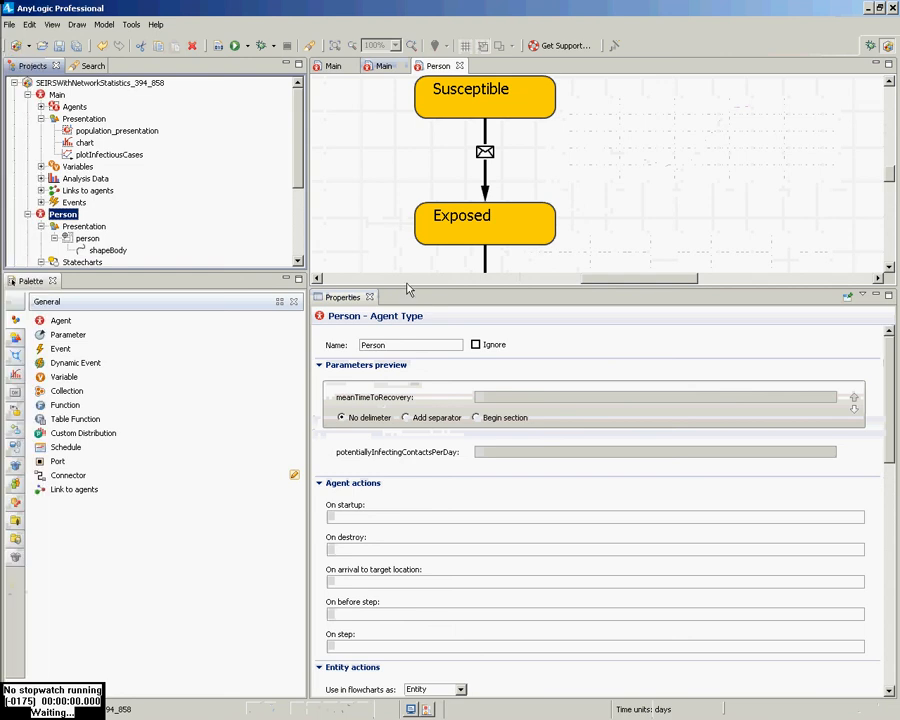
drag(404, 292, 390, 172)
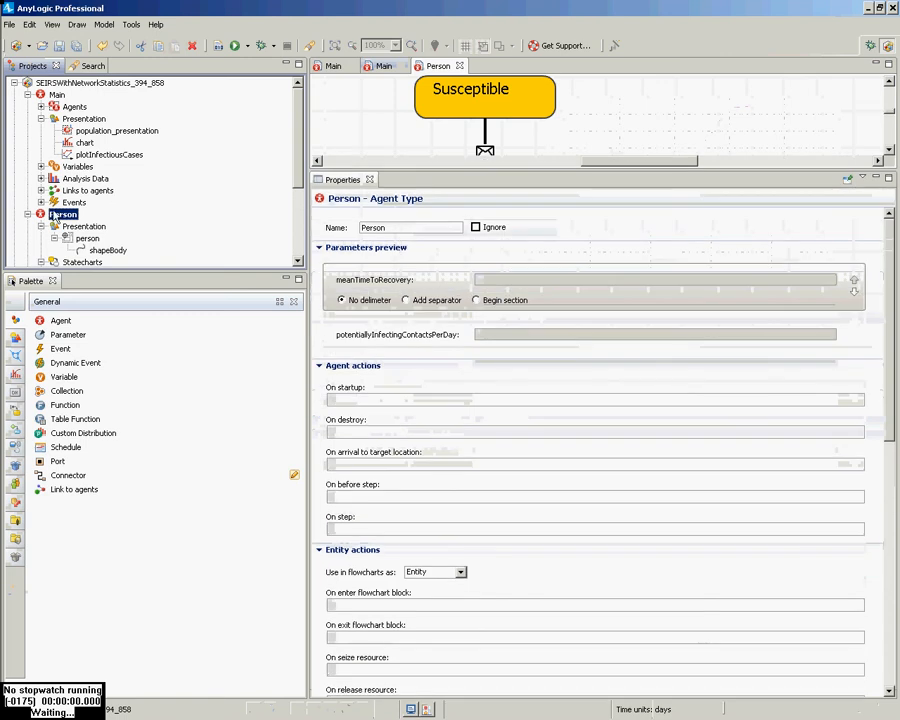
click(485, 133)
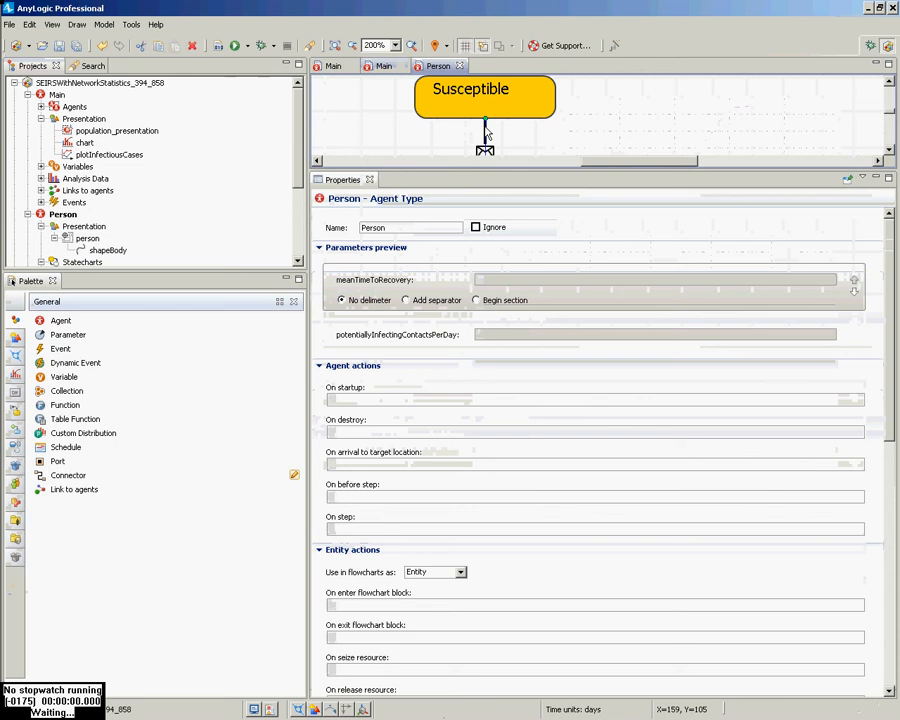
click(430, 339)
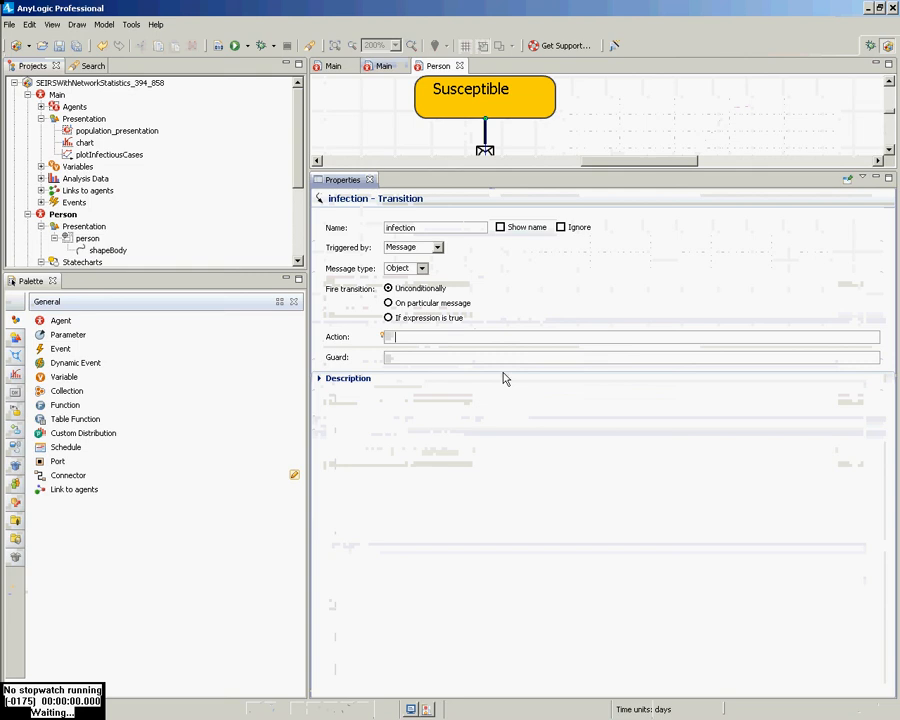
text(main.countCu)
key(ctrl+space)
key(Return)
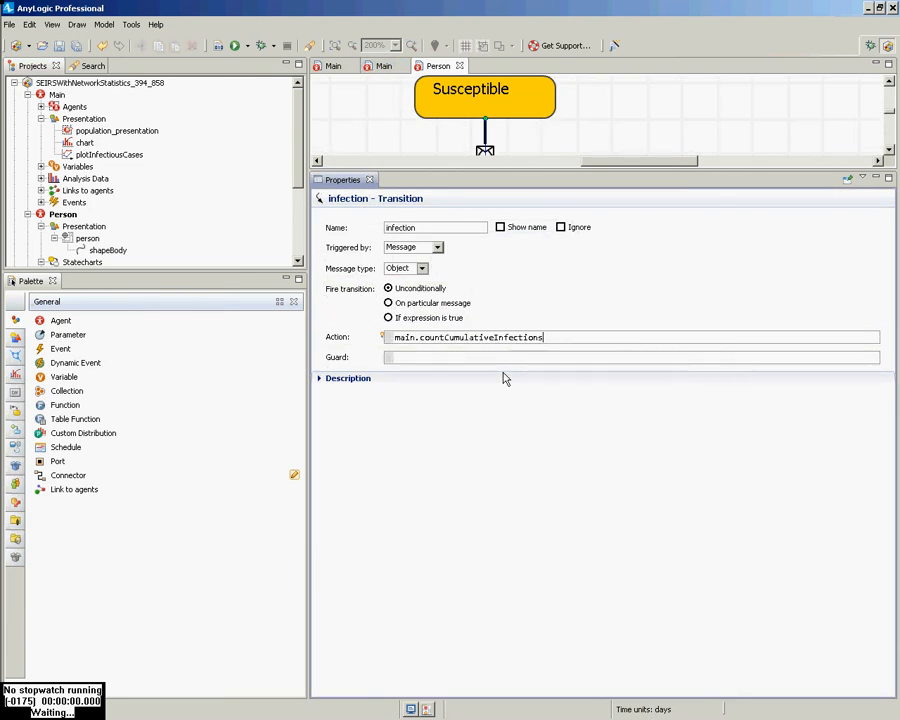
text(++;)
Rewrite the infection transition's action in long form as main.countCumulativeInfections = main.countCumulativeInfections + 1;.
key(Left)
key(shift+Left)
key(shift+Left)
key(BackSpace)
text(=)
key(Left)
key(Left)
key(ctrl+shift+Left)
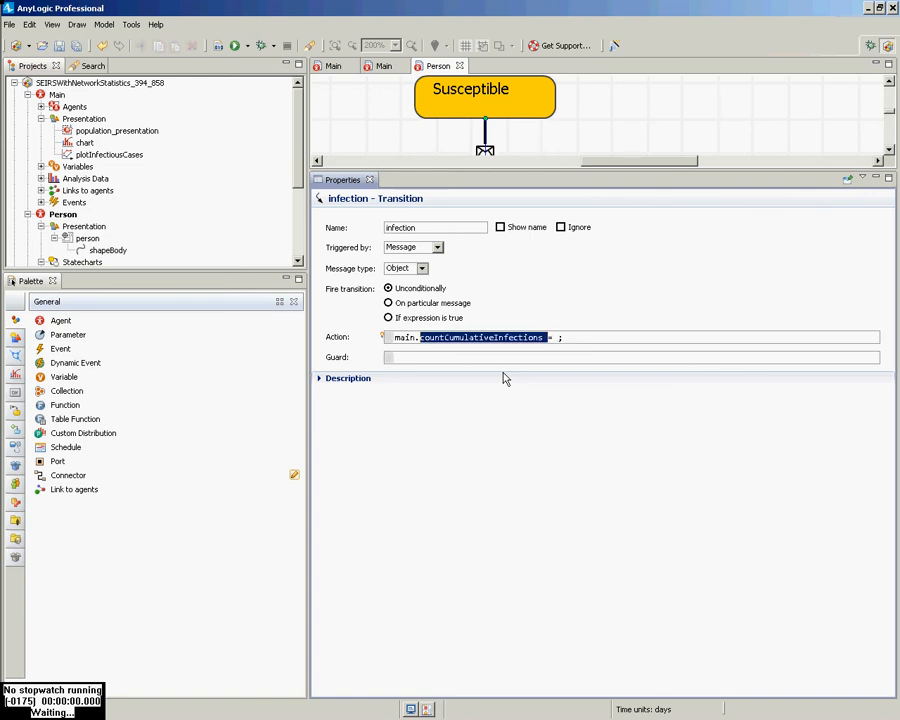
key(ctrl+shift+Left)
key(ctrl+shift+Left)
key(ctrl+shift+Right)
key(ctrl+shift+Left)
key(ctrl+c)
key(Right)
key(Right)
key(Right)
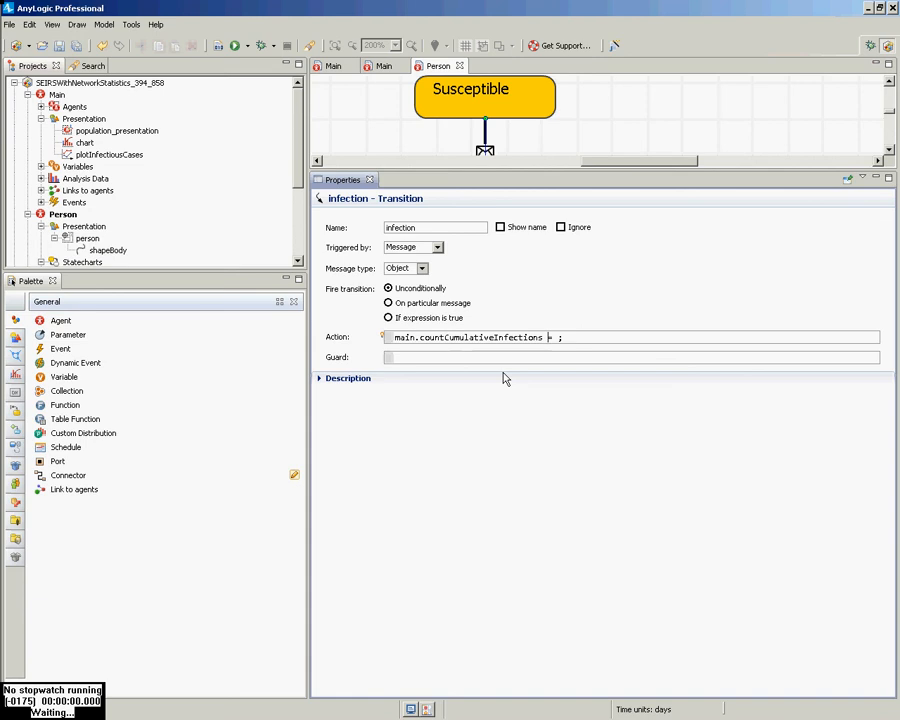
key(ctrl+v)
text(+ 1)
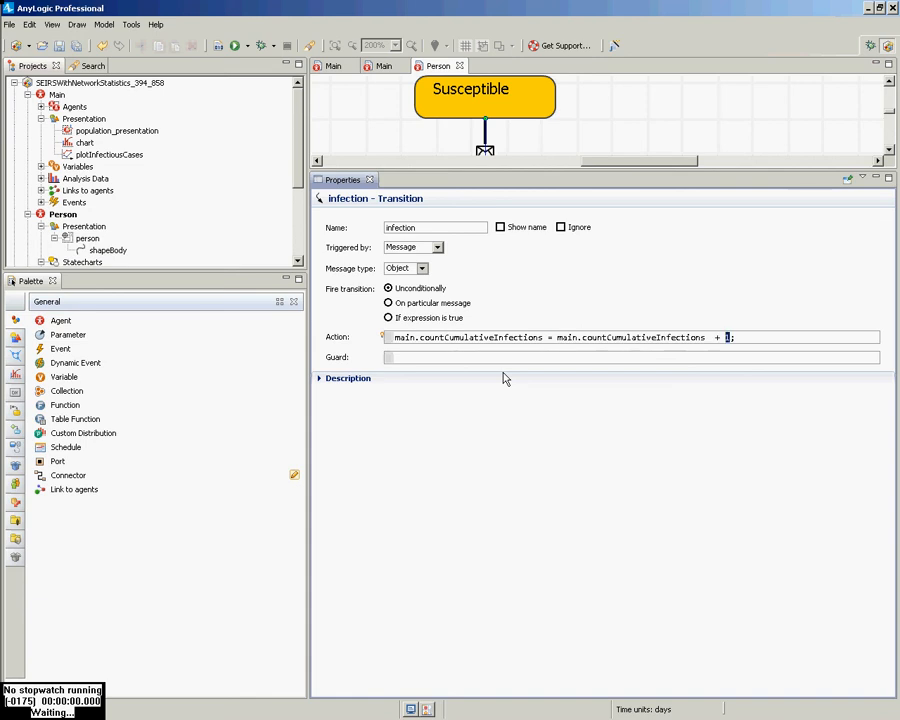
Shorten the infection transition's action back to main.countCumulativeInfections++; and save the model.
key(ctrl+shift+Left)
key(ctrl+shift+Left)
key(ctrl+shift+Left)
key(ctrl+shift+Left)
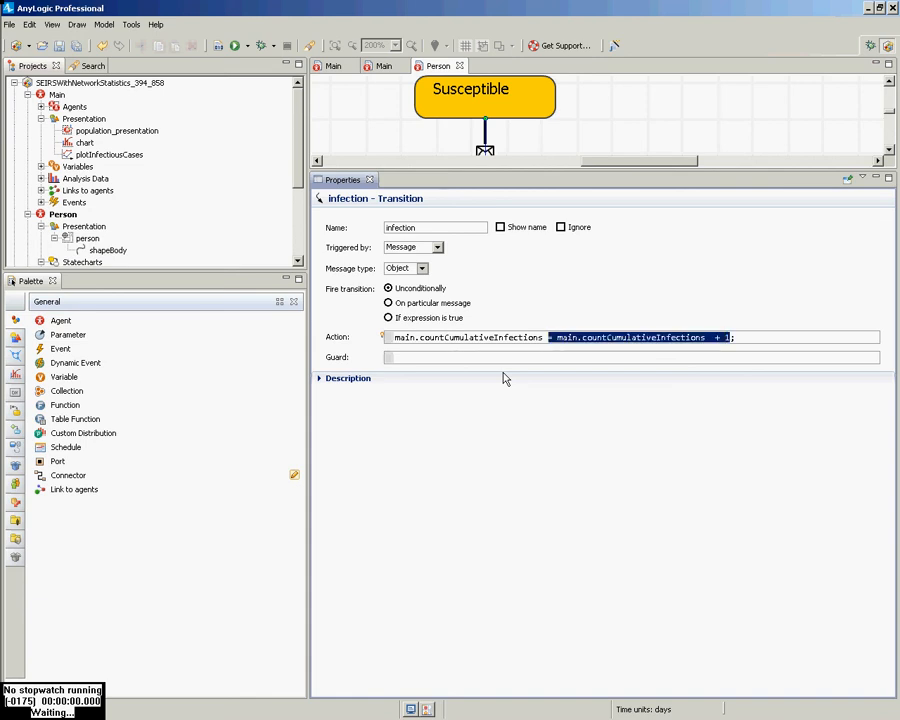
key(BackSpace)
key(BackSpace)
text(++)
key(ctrl+s)
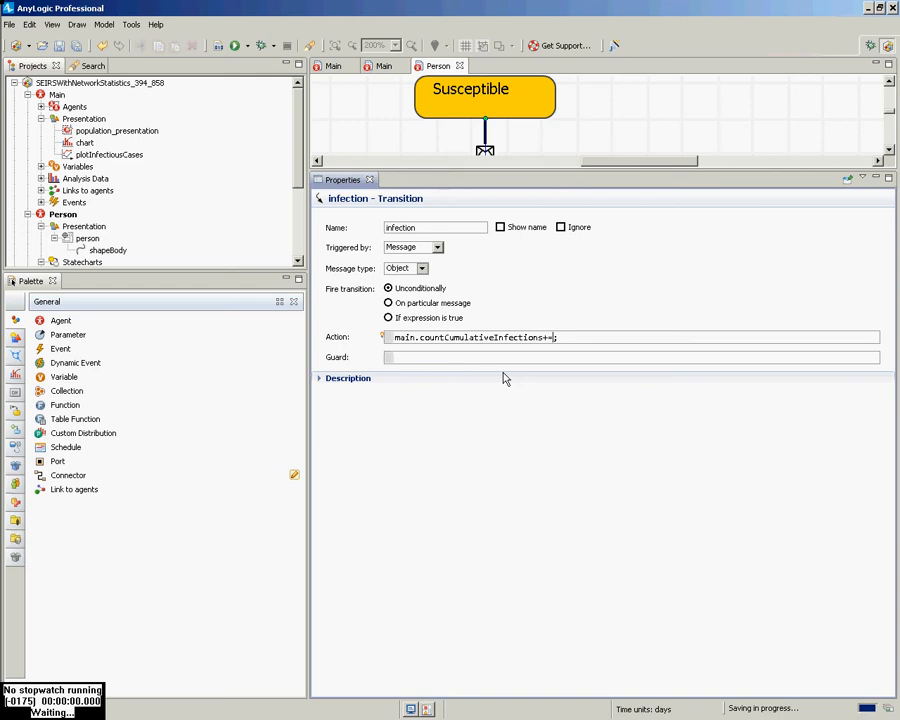
key(Return)
key(BackSpace)
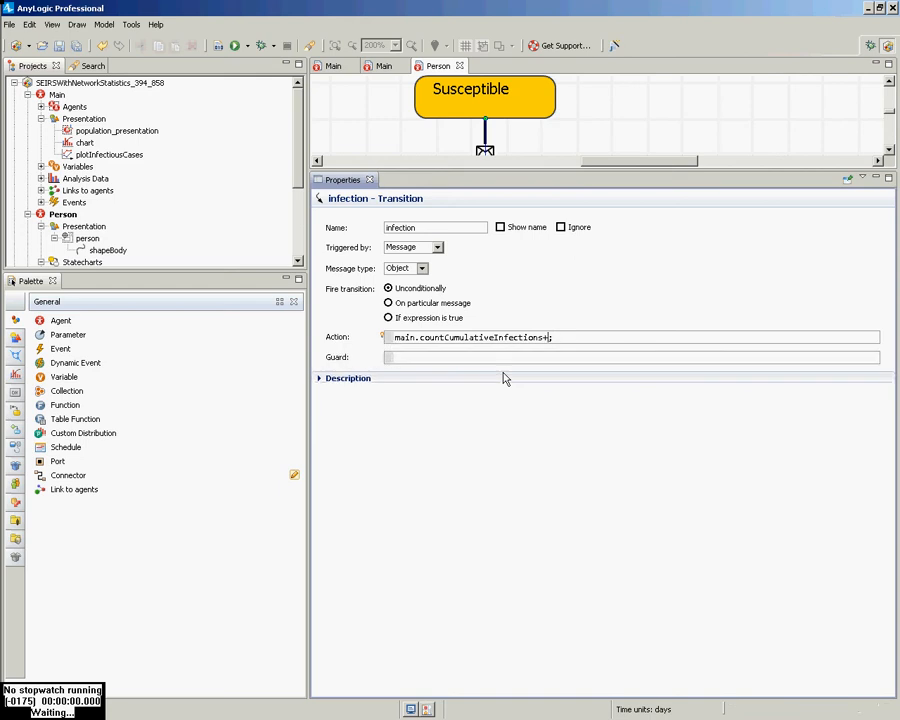
key(ctrl+s)
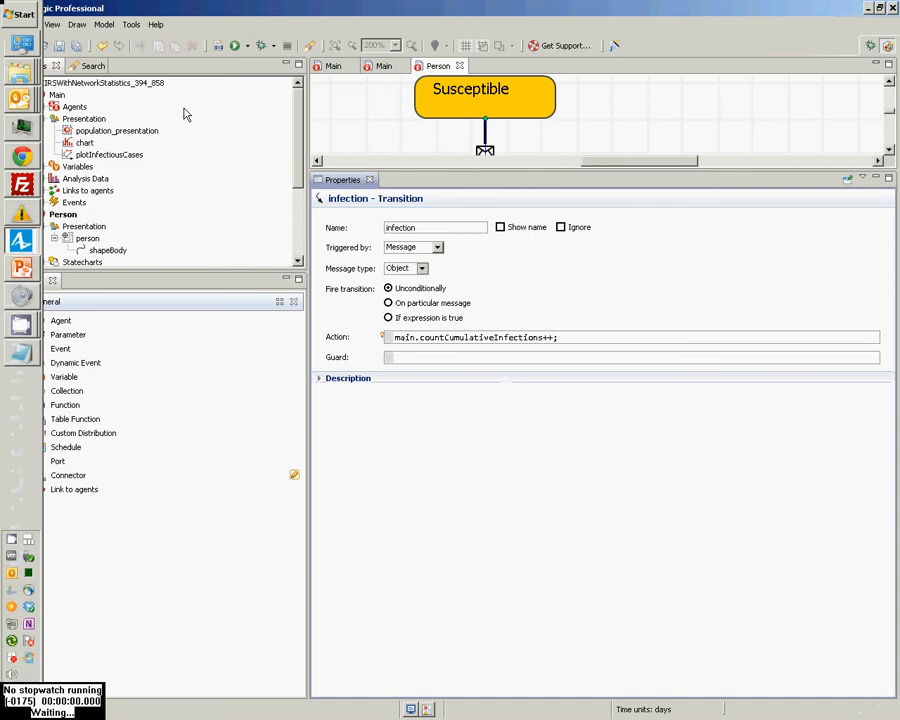
Add a second value data item titled Count Cumulative Infections to the plotInfectiousCases time plot in Main.
click(100, 156)
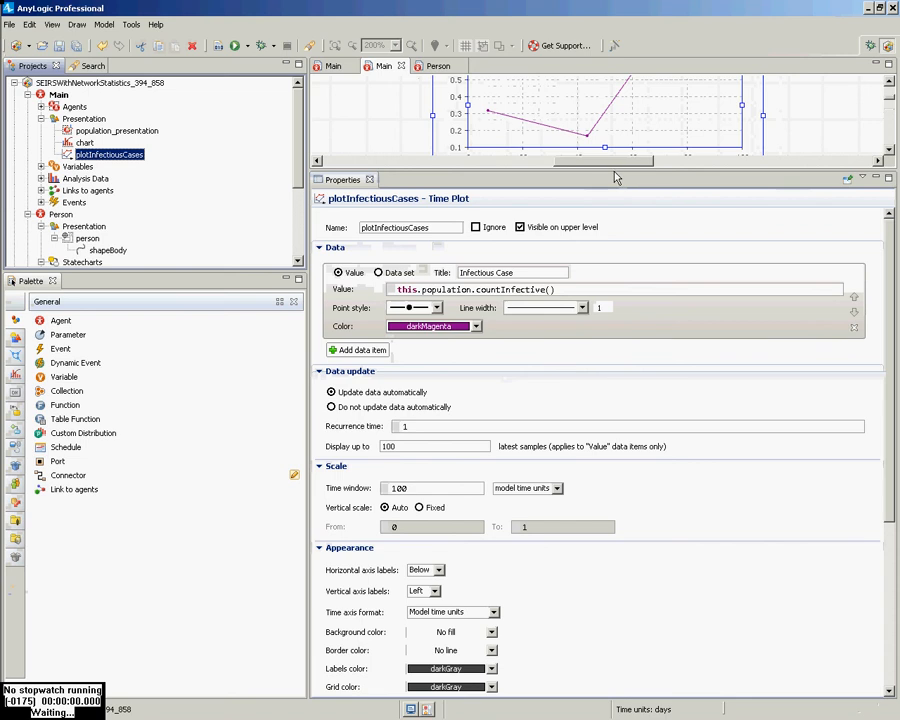
drag(614, 172, 614, 312)
click(605, 120)
scroll(607, 122, up, 5)
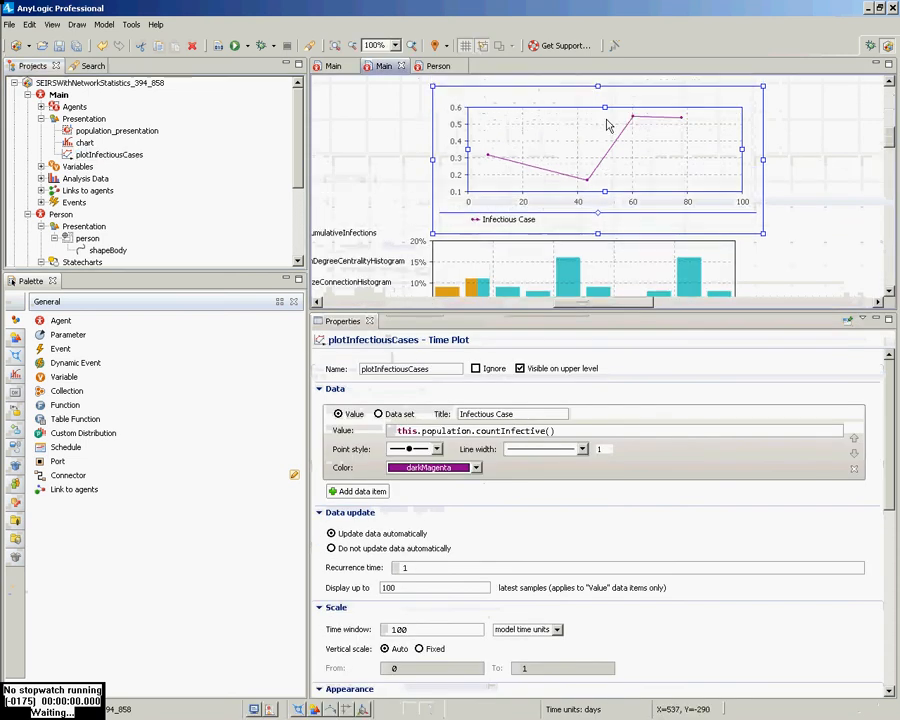
scroll(620, 147, down, 3)
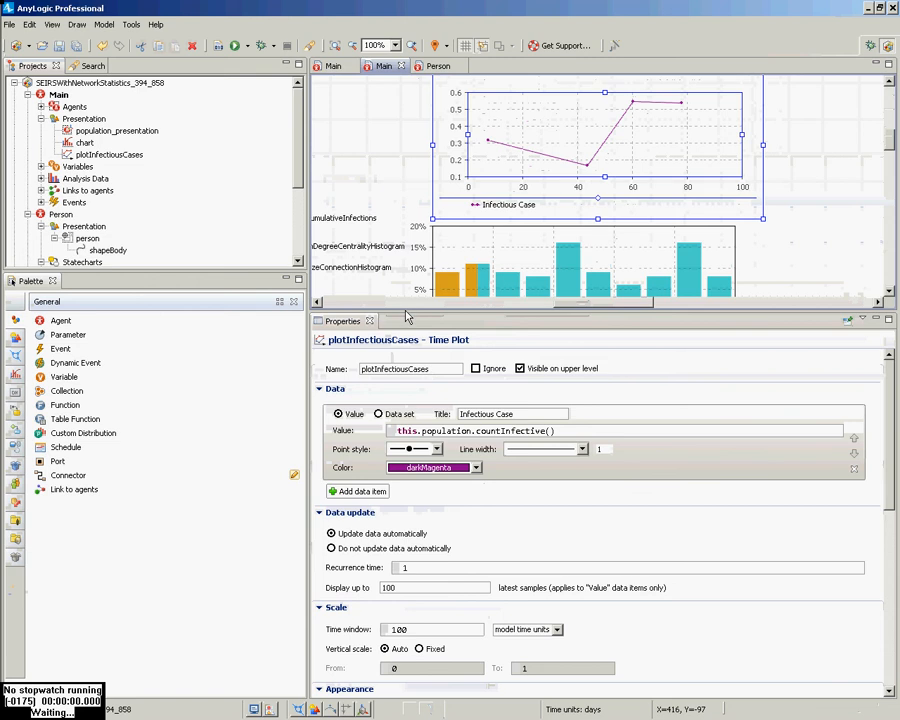
drag(406, 314, 413, 95)
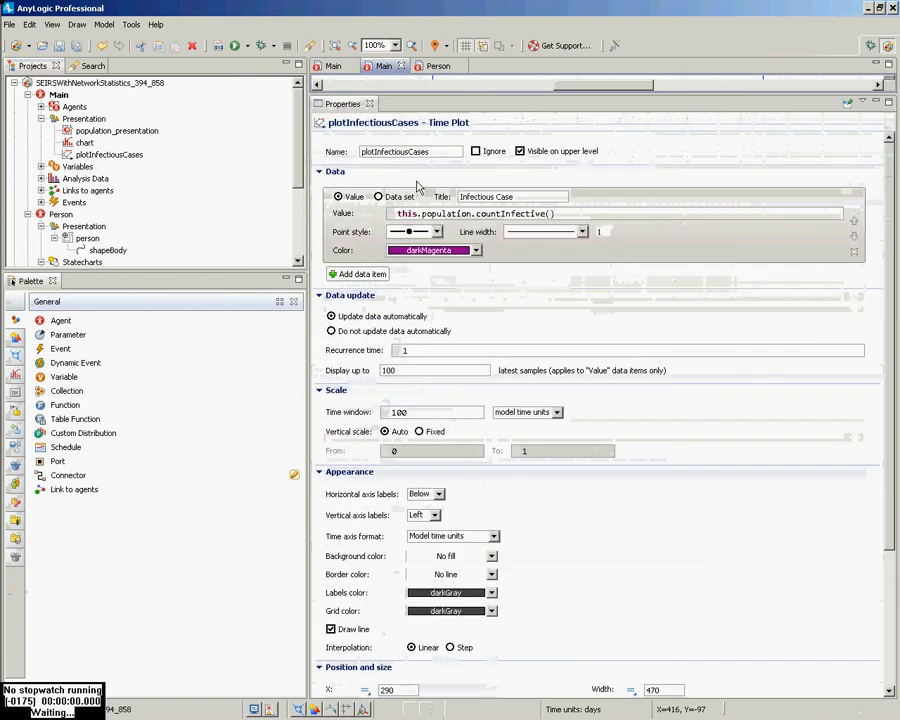
click(378, 277)
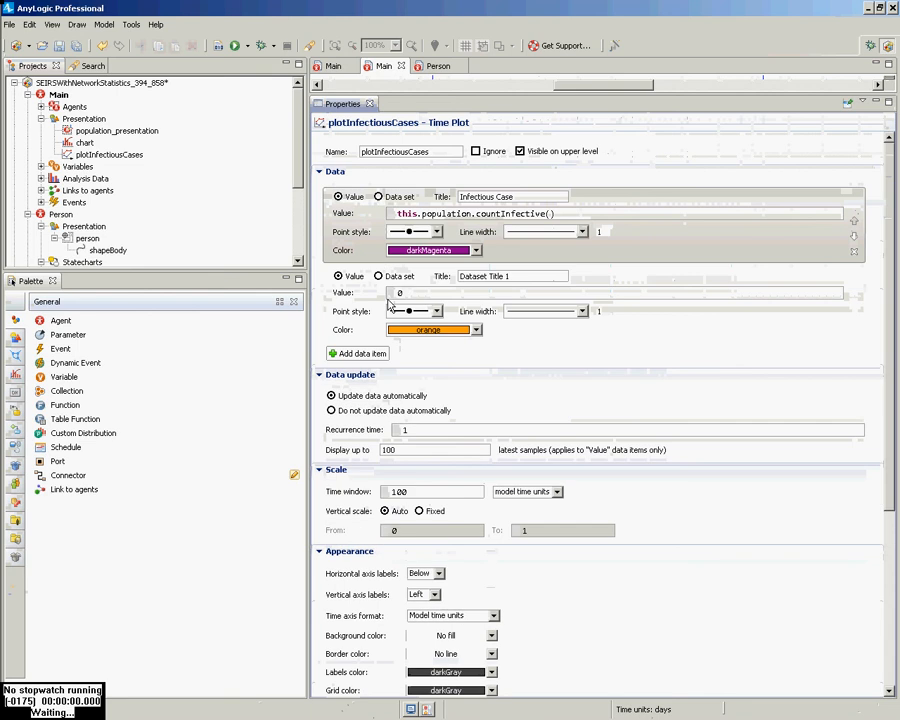
click(398, 293)
drag(512, 276, 406, 277)
text(Coun)
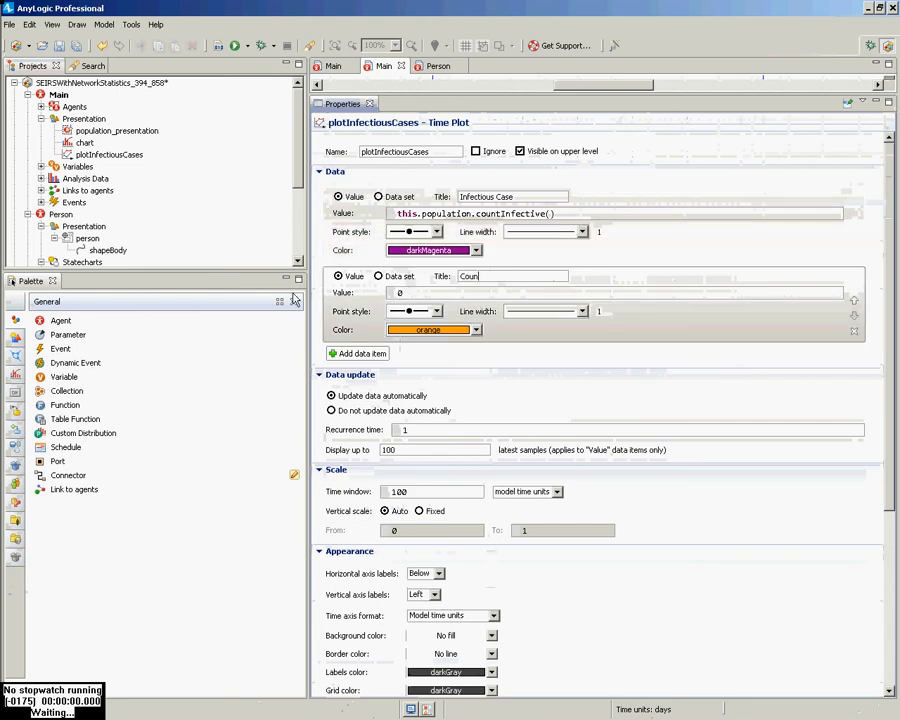
text(t ?Cumulative Infections)
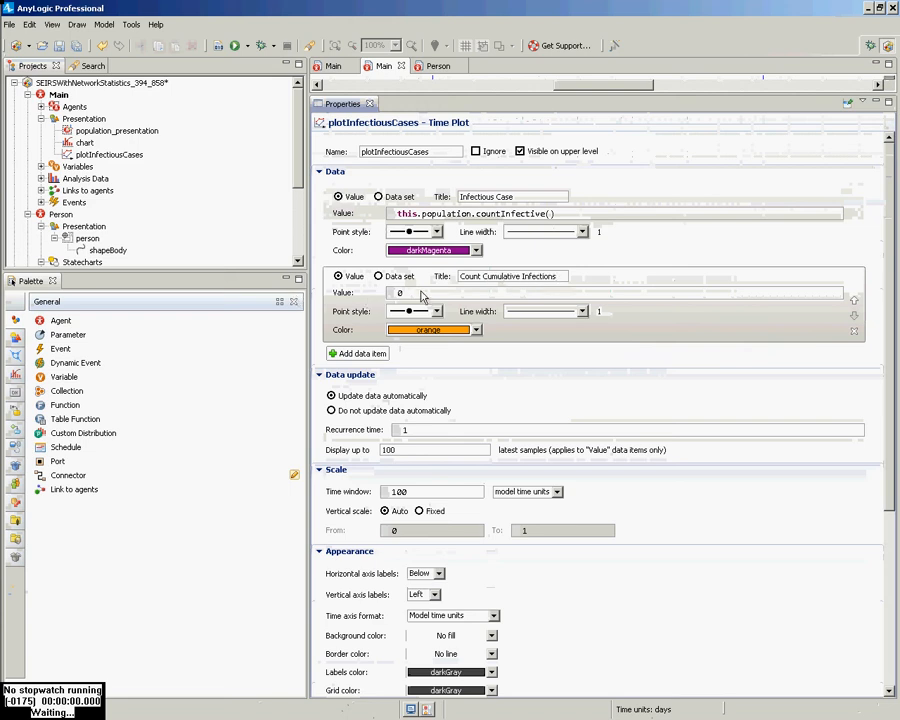
Set the Count Cumulative Infections item's value to this.countCumulativeInfections and save the model.
drag(403, 295, 379, 308)
click(352, 66)
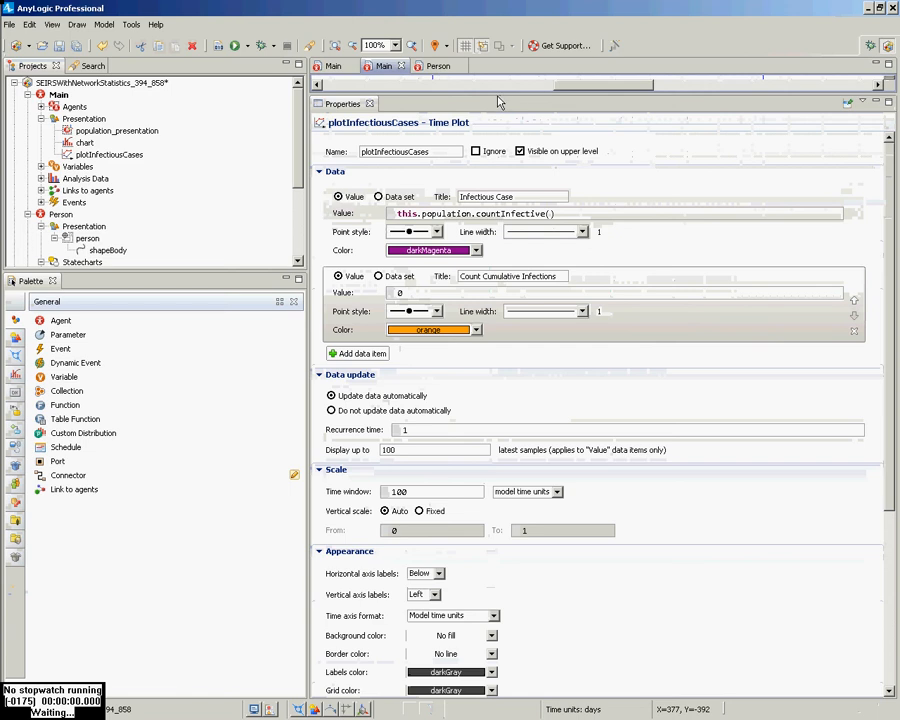
drag(499, 96, 499, 234)
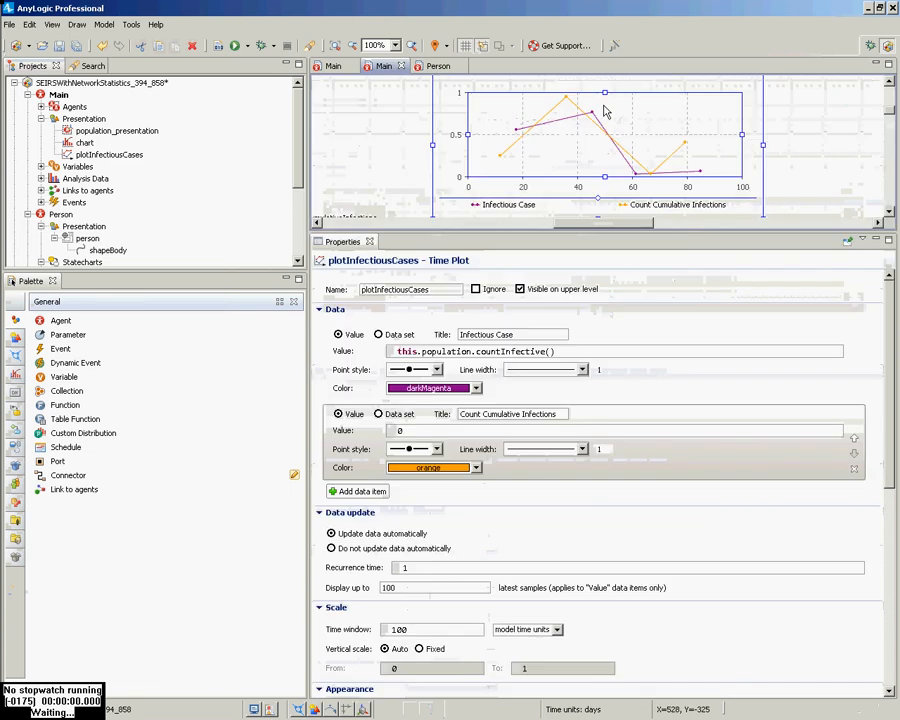
click(398, 430)
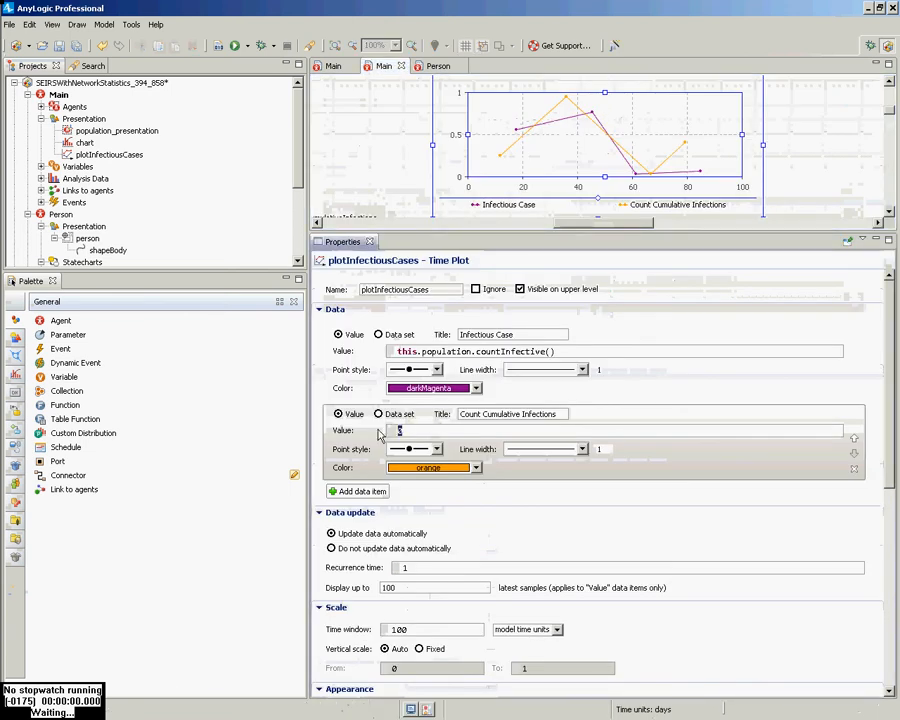
text(this.coun)
key(ctrl+space)
key(Return)
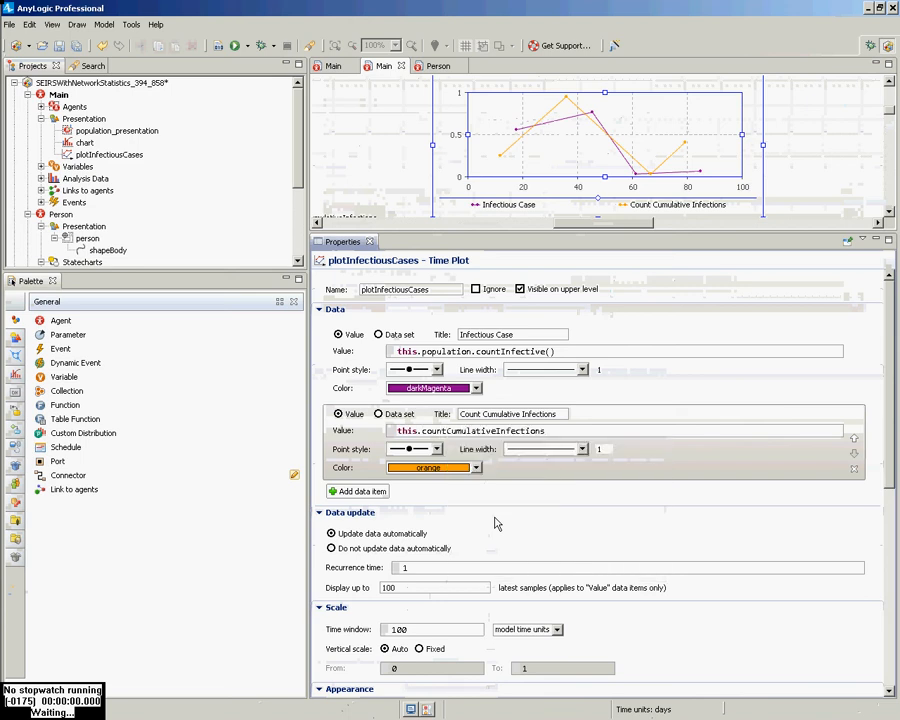
key(ctrl+s)
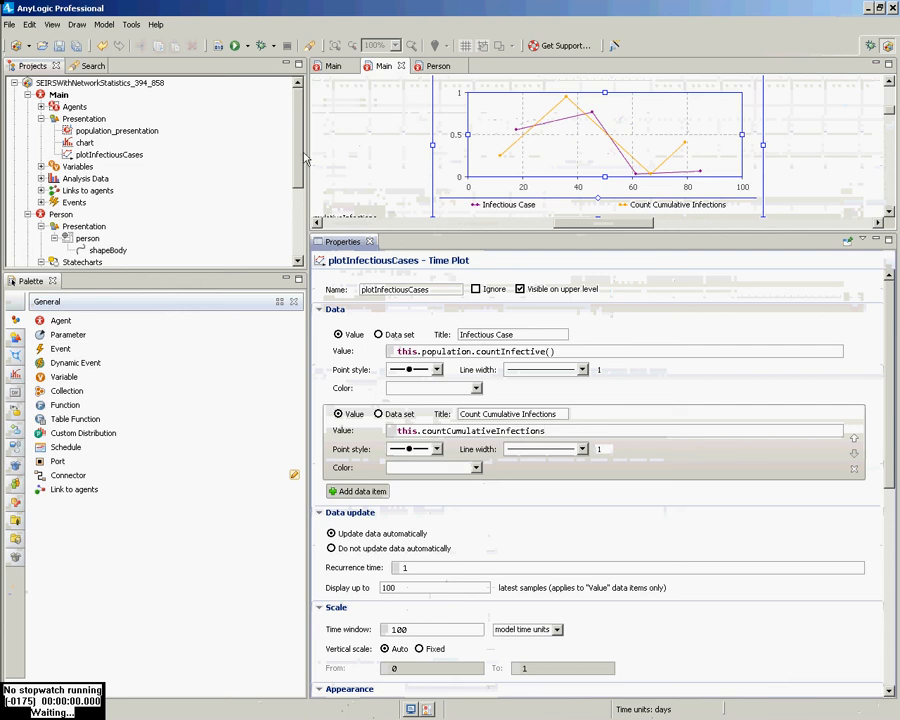
Run the model's Simulation experiment and speed it up to x25 to watch infectious cases and cumulative infections.
drag(300, 153, 301, 216)
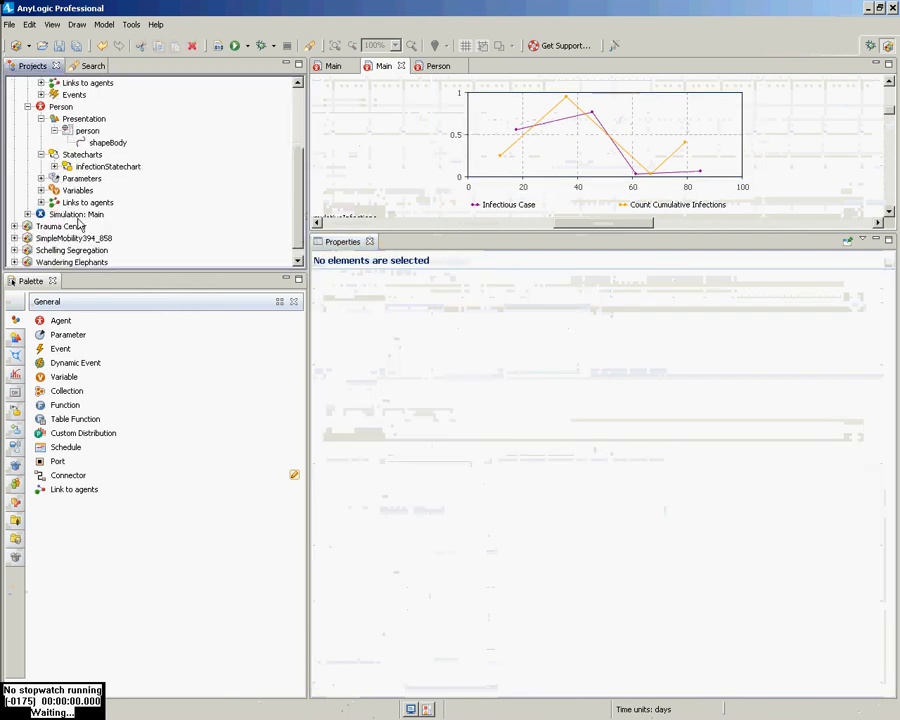
right_click(84, 214)
click(105, 371)
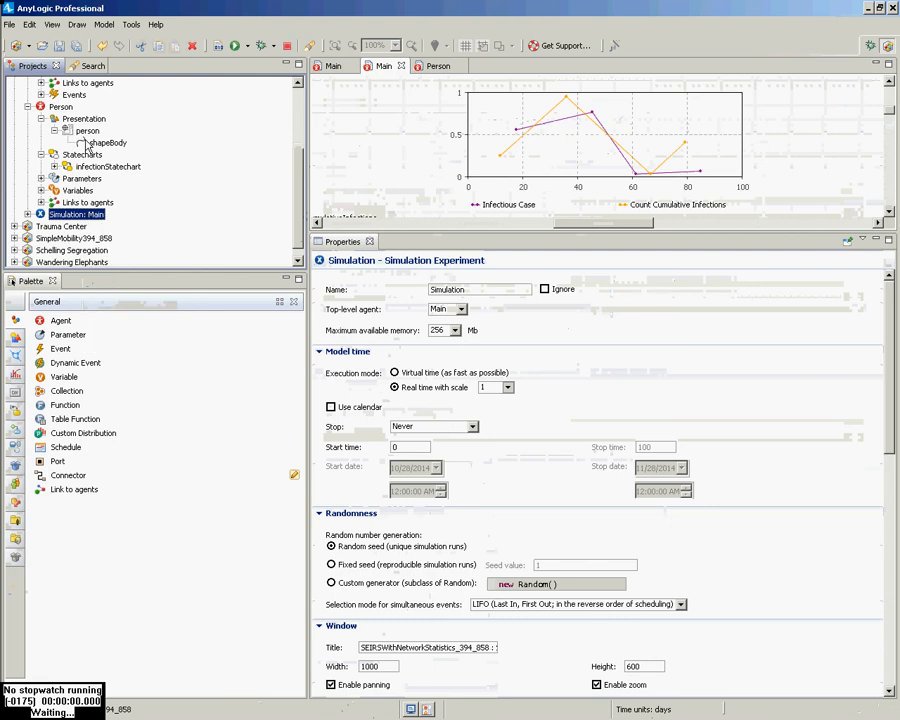
click(85, 116)
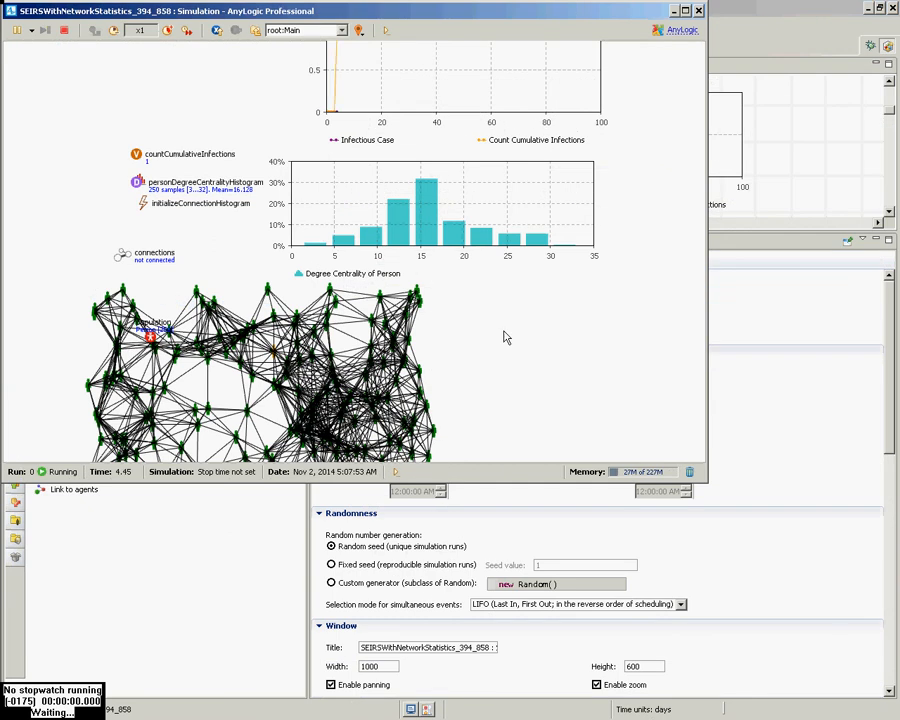
drag(505, 337, 498, 410)
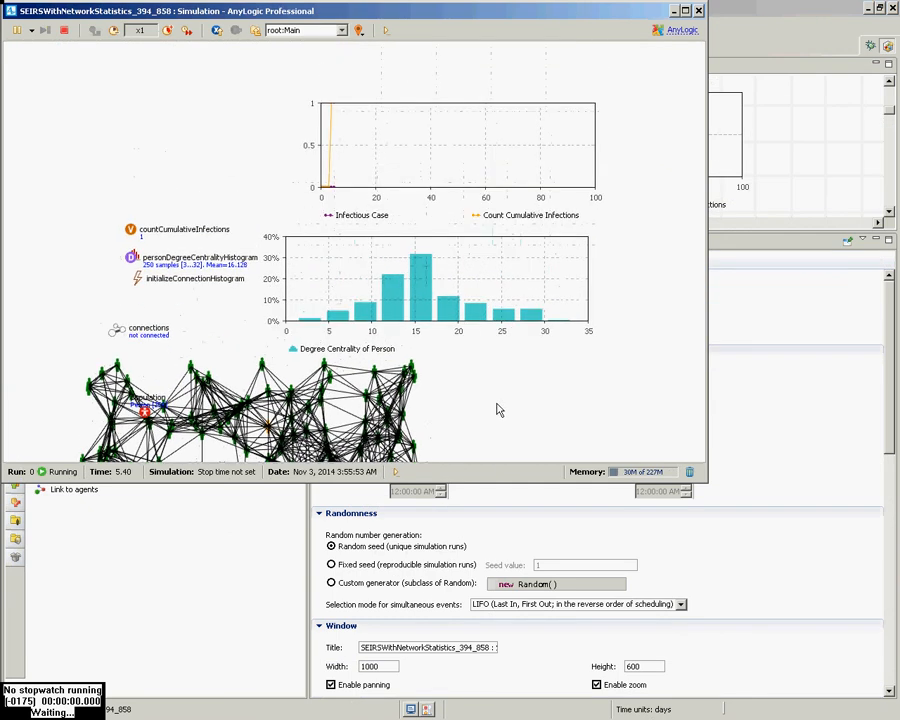
click(168, 31)
click(168, 31)
click(168, 31)
click(168, 31)
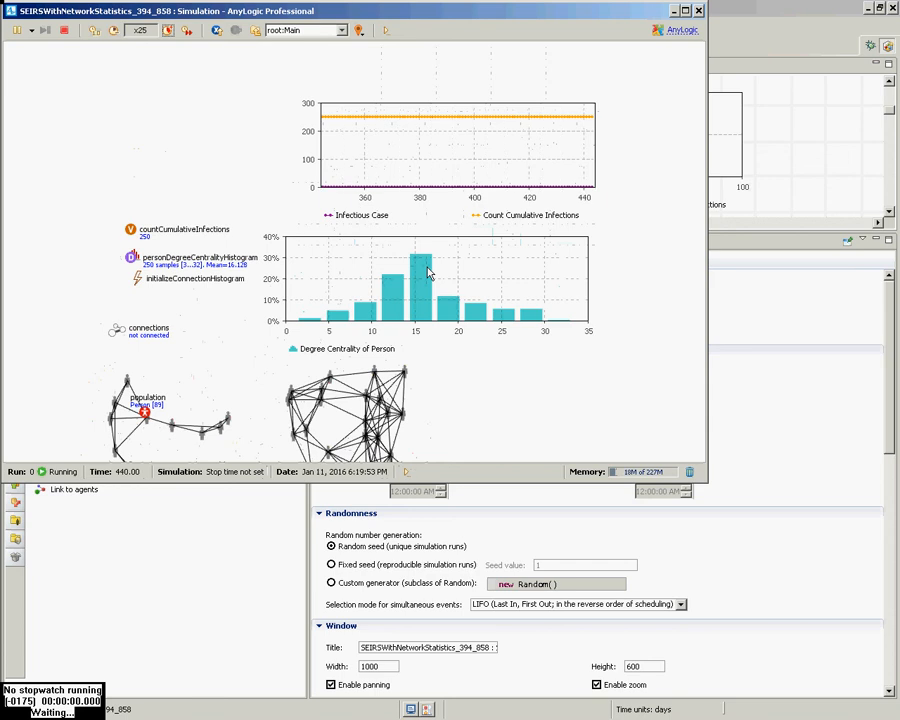
Stop the simulation, run it again at x25, and watch the infectious and cumulative infection curves.
click(64, 30)
click(65, 107)
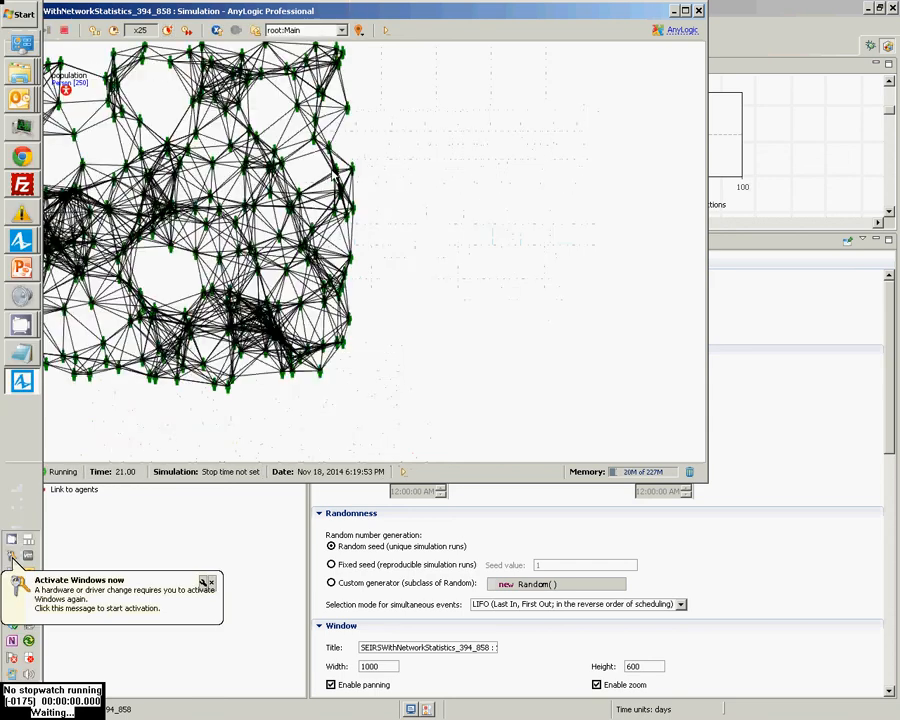
click(283, 164)
drag(527, 151, 641, 464)
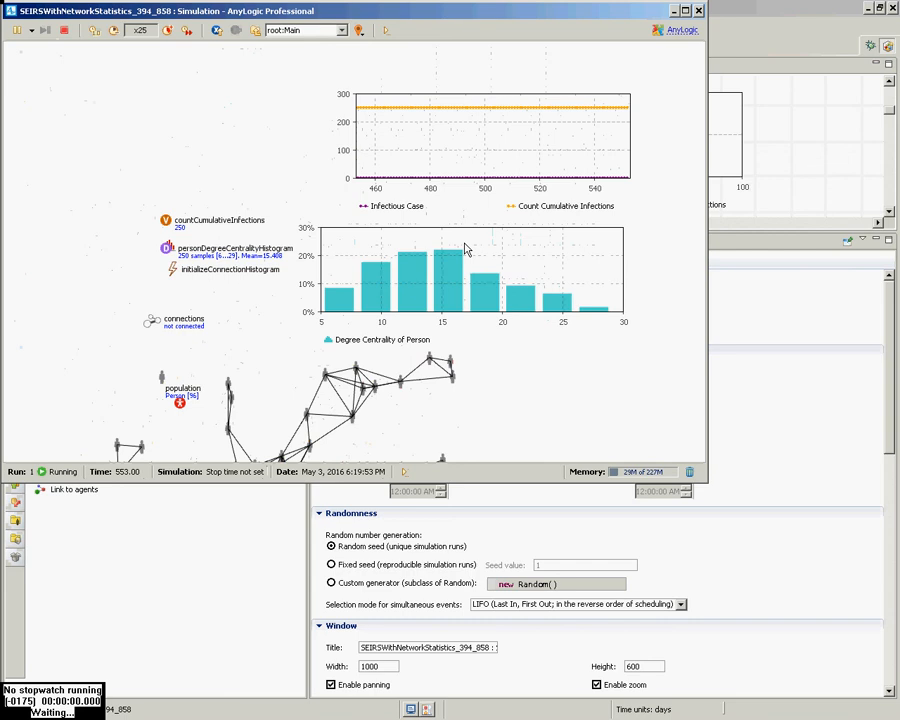
Restart the simulation to examine the Person network, infection plot and degree centrality histogram in a fresh run, and close the simulation window.
right_click(383, 250)
right_click(508, 353)
drag(507, 356, 508, 1)
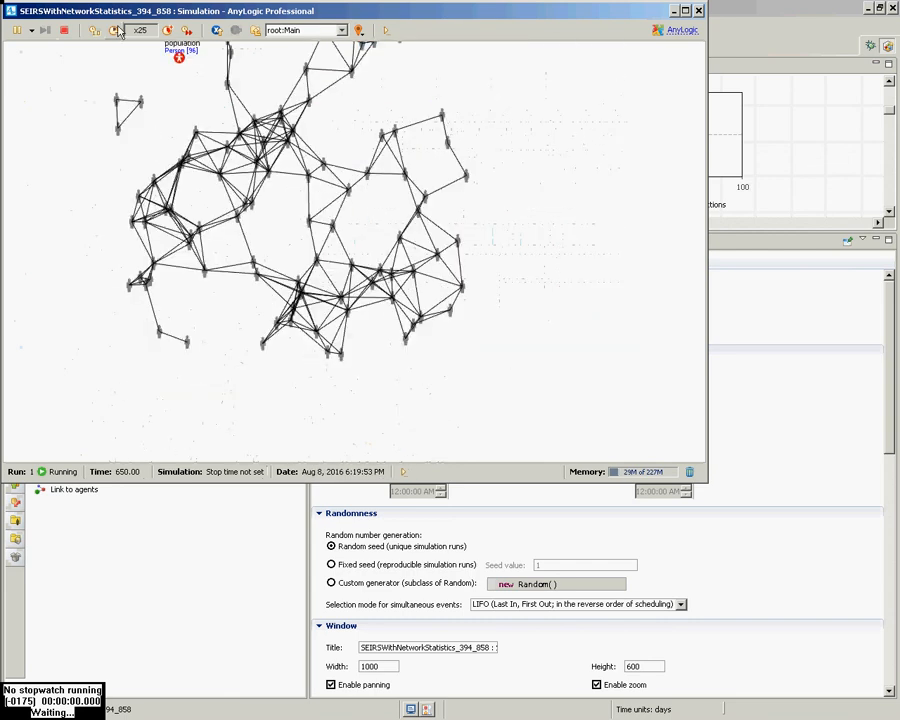
click(66, 31)
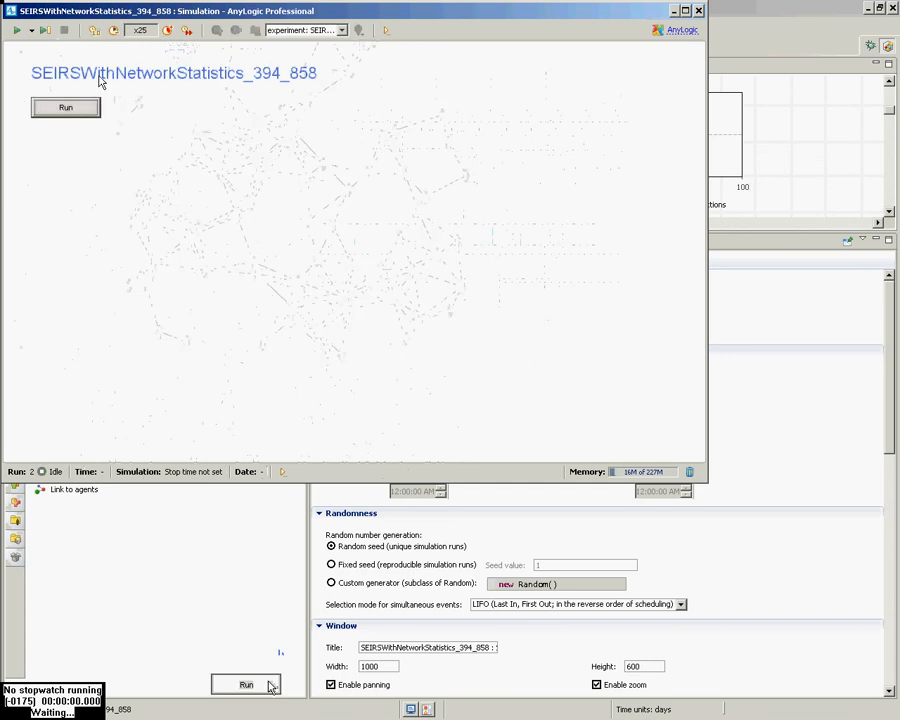
click(66, 107)
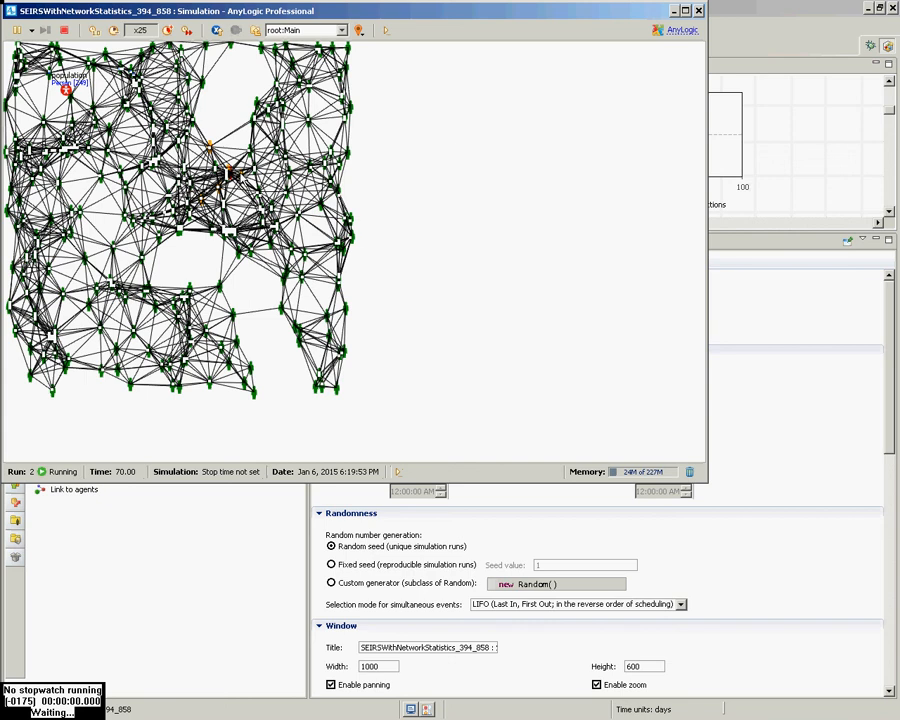
drag(457, 145, 487, 521)
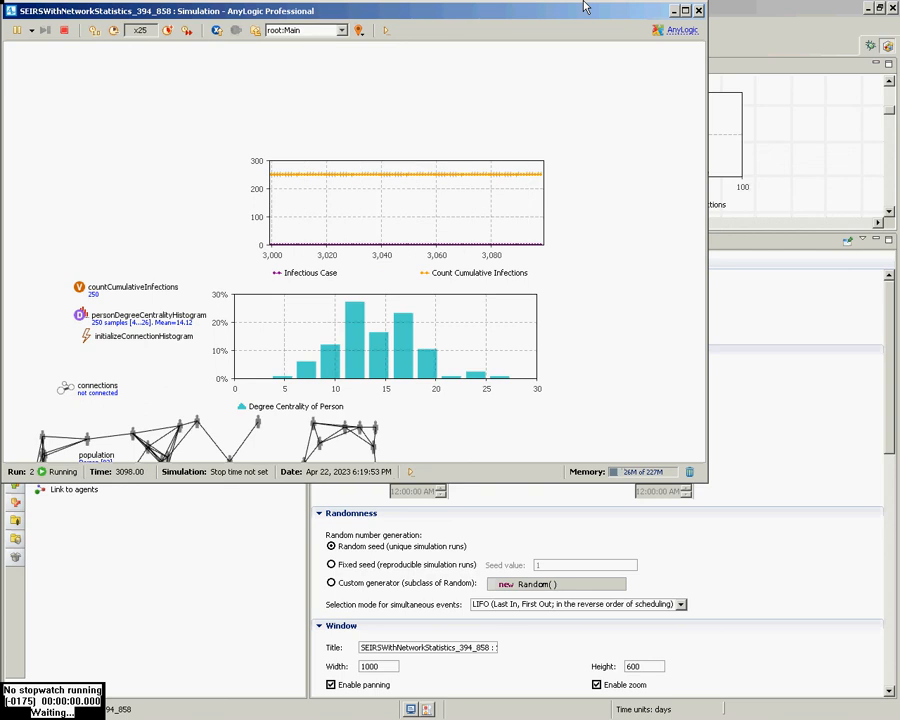
click(698, 11)
key(alt+Tab)
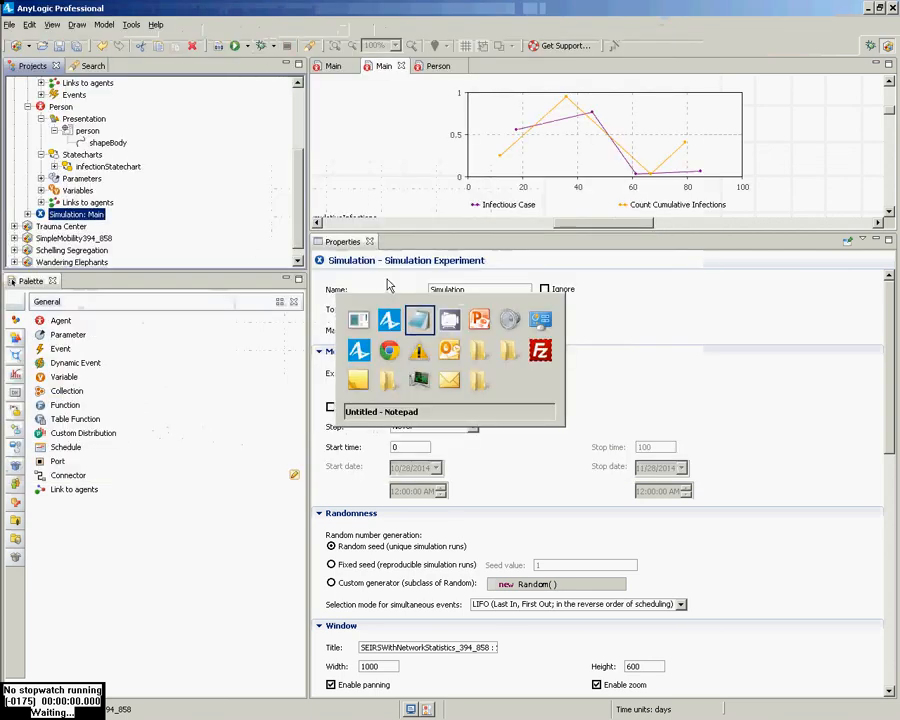
key(alt+Tab)
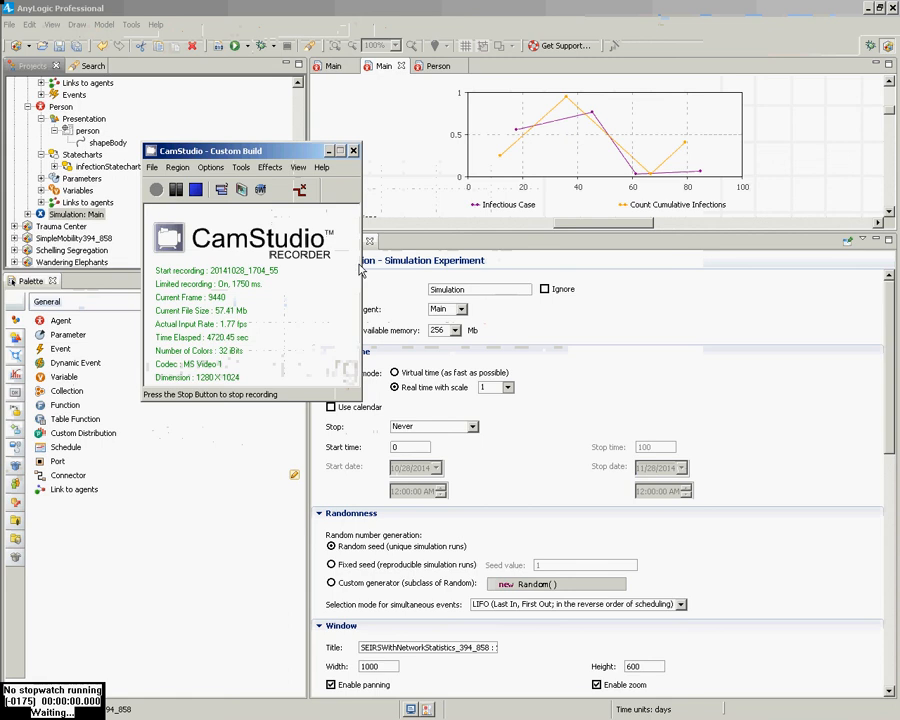